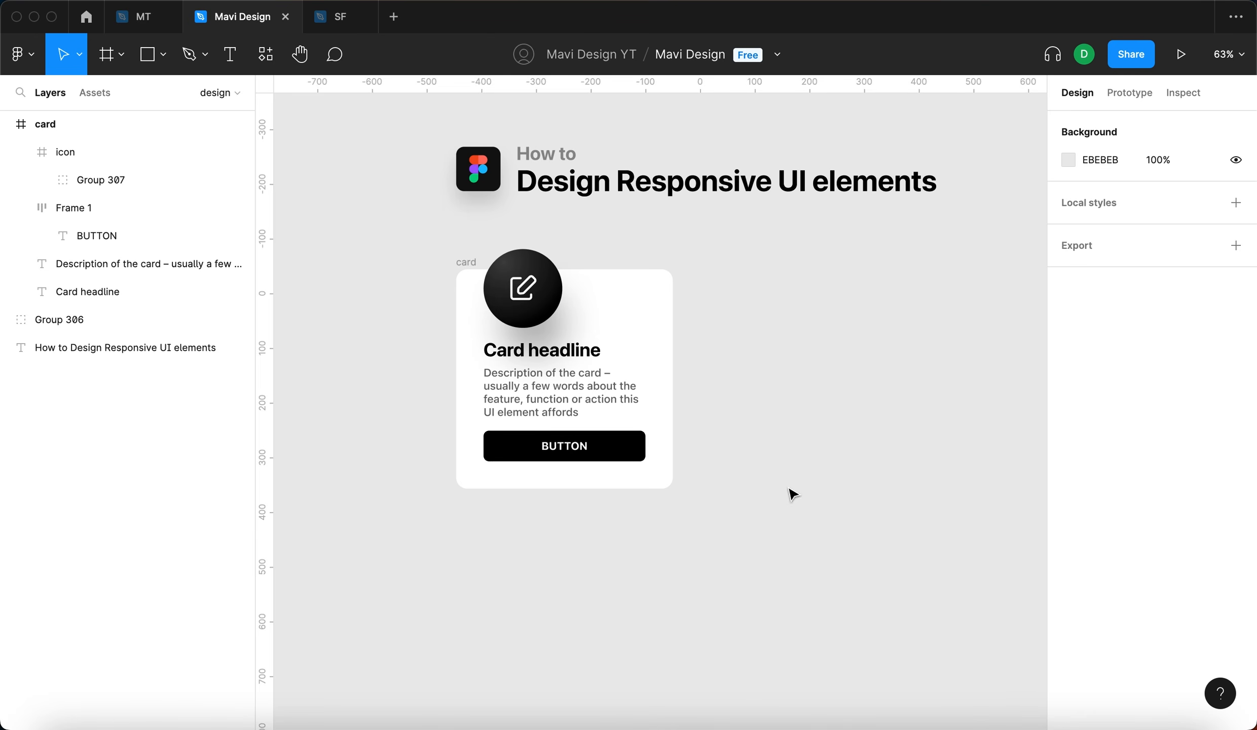
Move the card frame slightly so it sits at X -454, Y -57.
drag(798, 539, 389, 214)
click(865, 441)
mouse_move(461, 262)
mouse_down()
mouse_move(577, 309)
mouse_move(516, 257)
mouse_move(458, 262)
mouse_up()
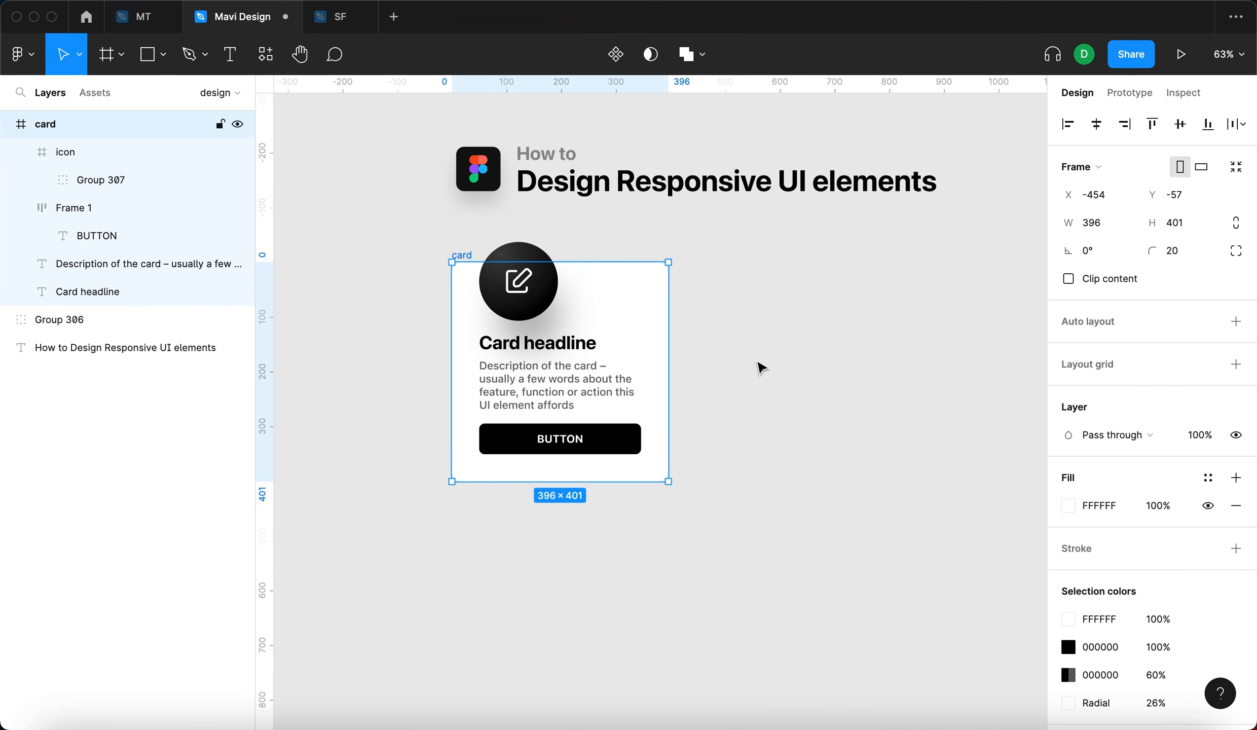
Examine the properties of the card's icon, headline, description text and button.
click(799, 365)
click(518, 281)
click(806, 343)
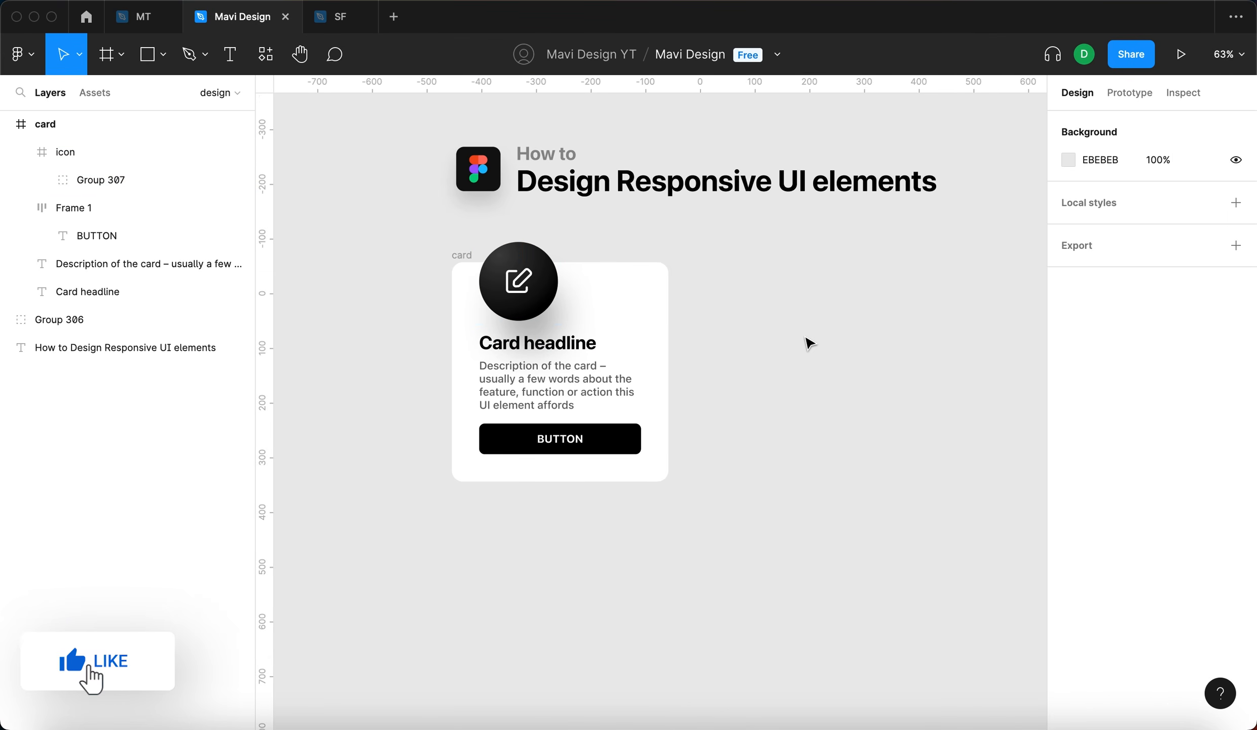
click(524, 344)
click(541, 399)
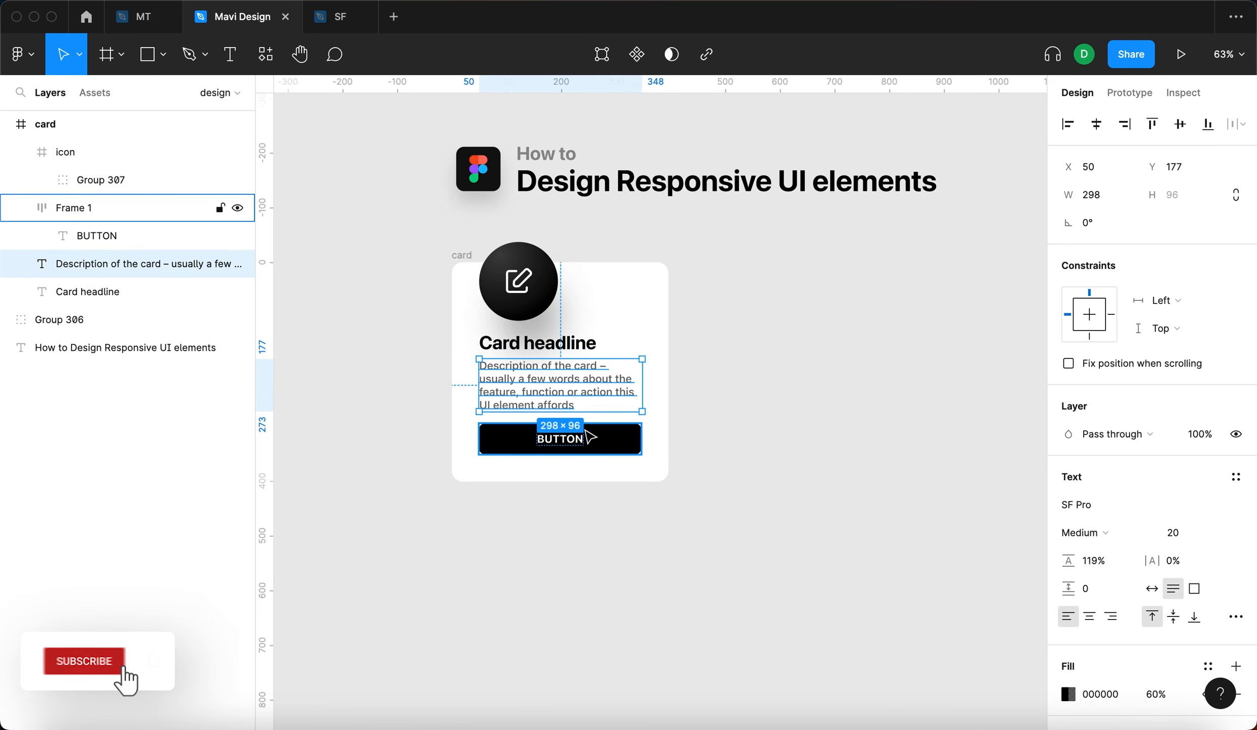
click(560, 437)
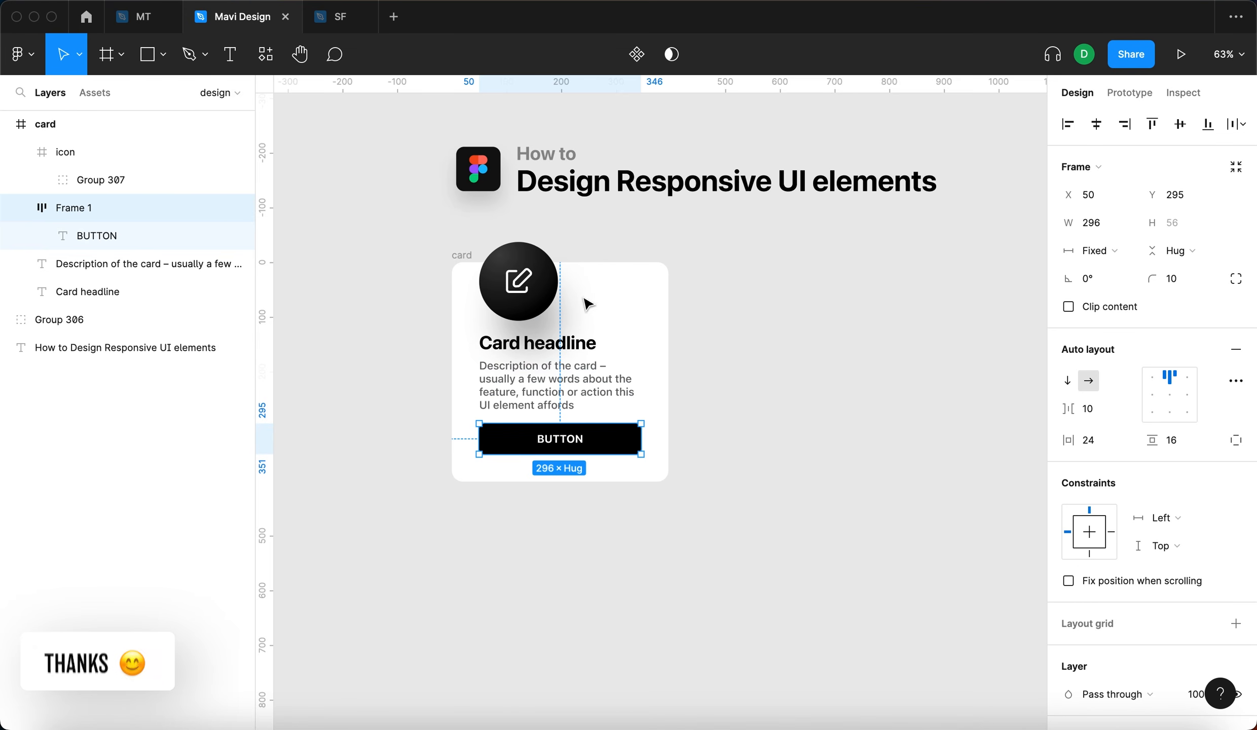
click(538, 298)
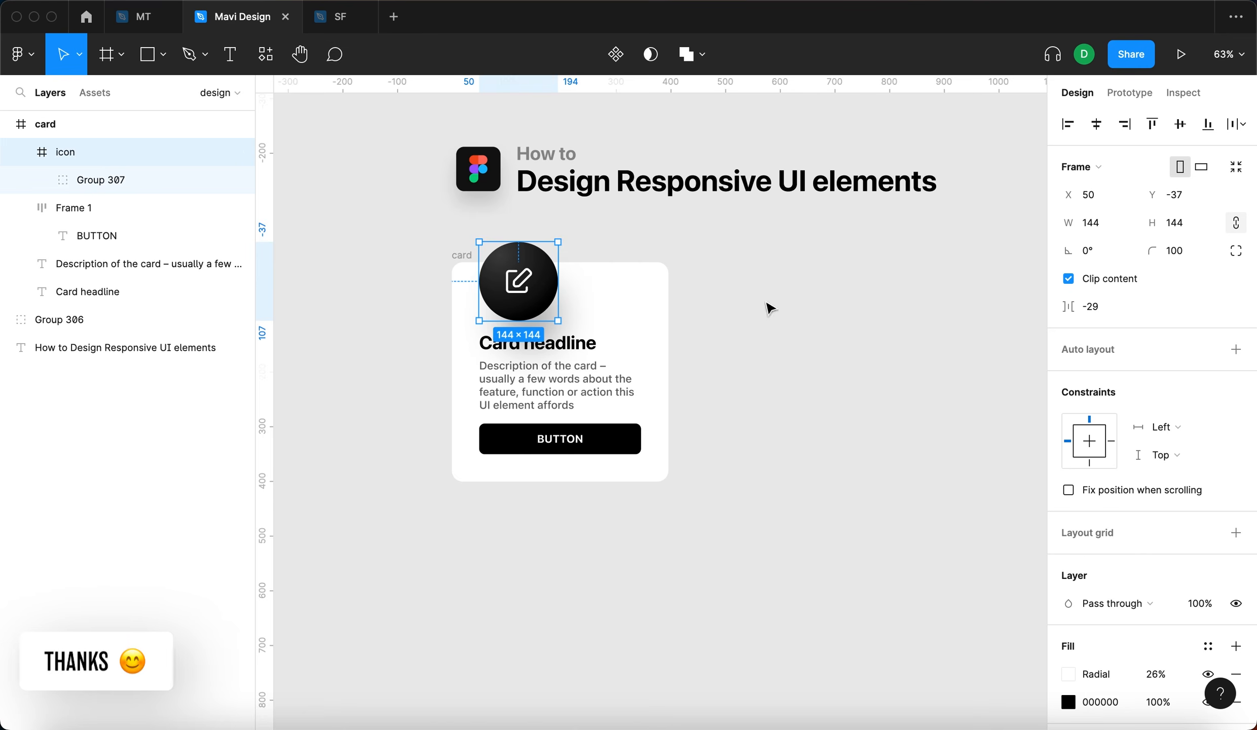
click(827, 298)
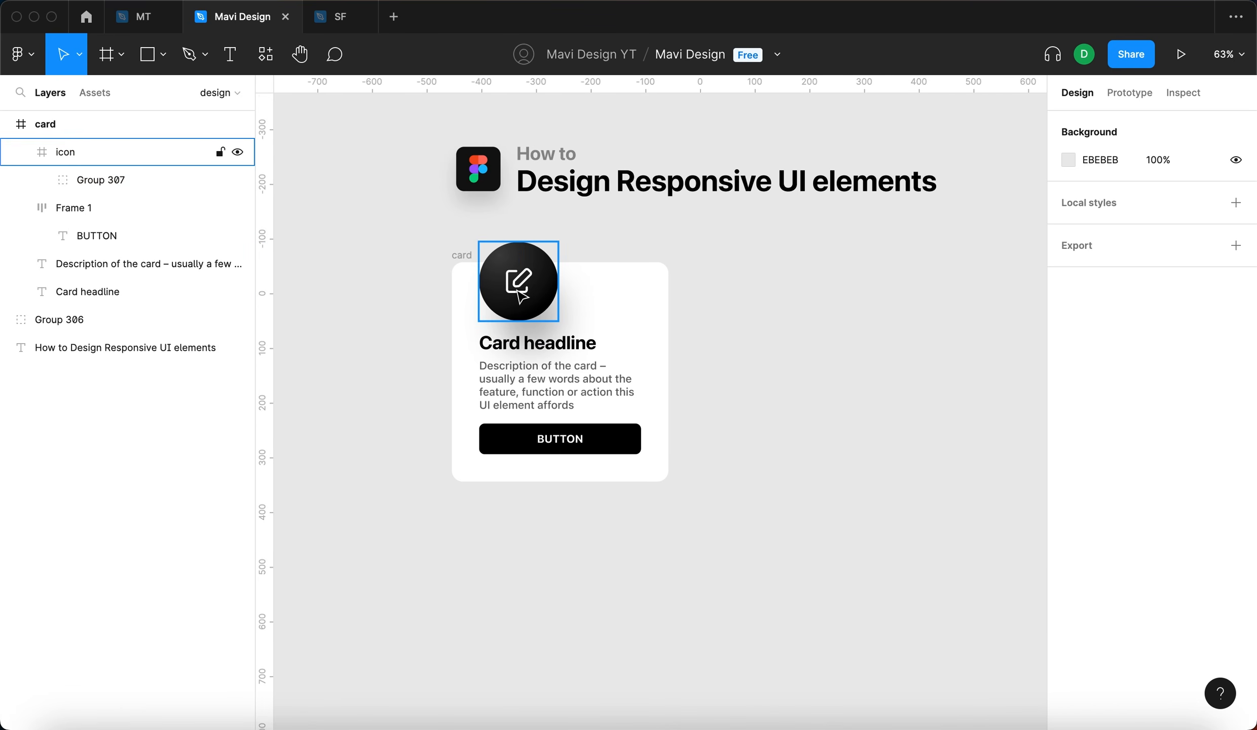
Duplicate the card frame beside the original at X 98, Y -57.
click(457, 255)
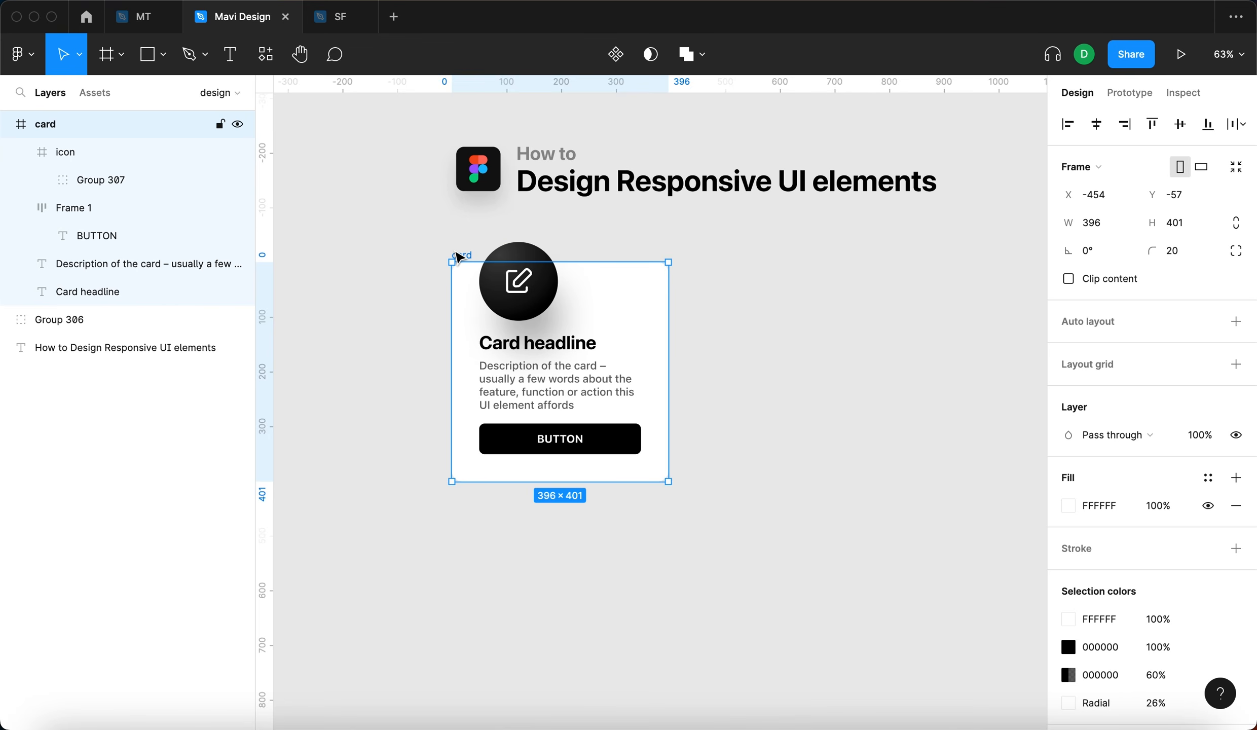
drag(458, 257, 760, 257)
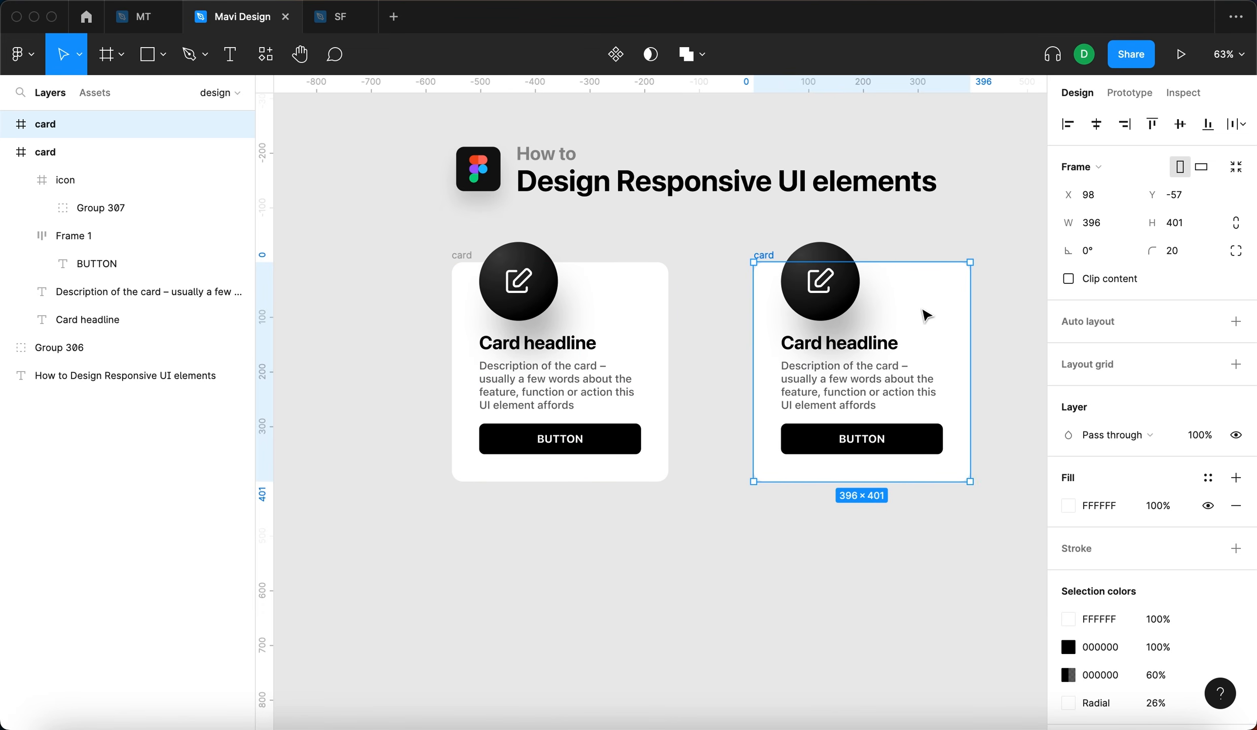
click(821, 378)
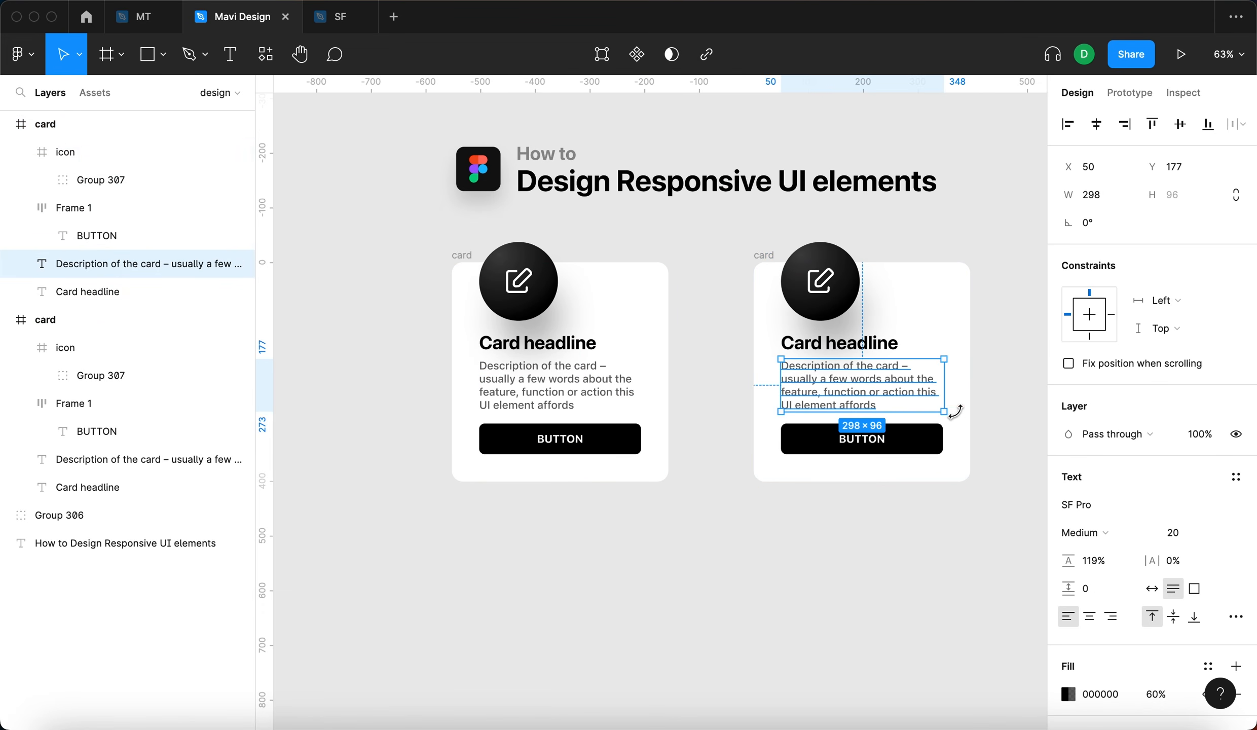
click(706, 286)
Widen the duplicate card frame to 502 without resizing its contents.
click(763, 255)
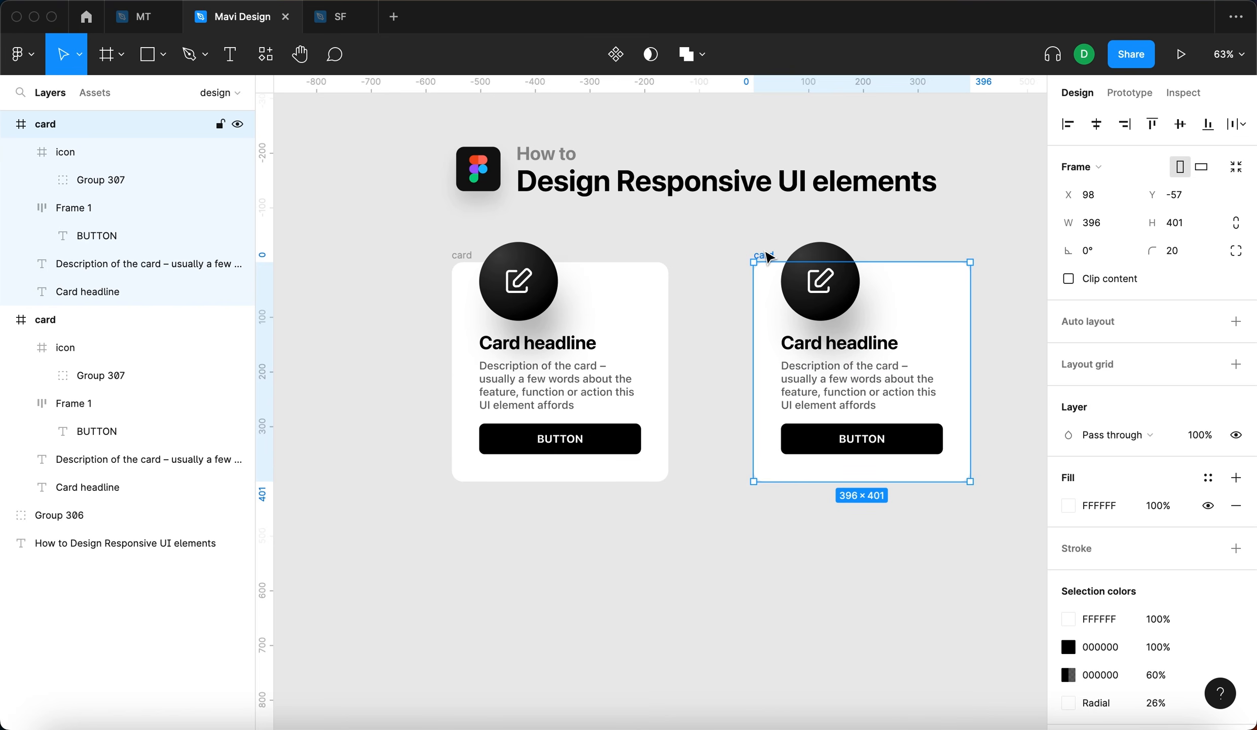
drag(971, 350, 955, 351)
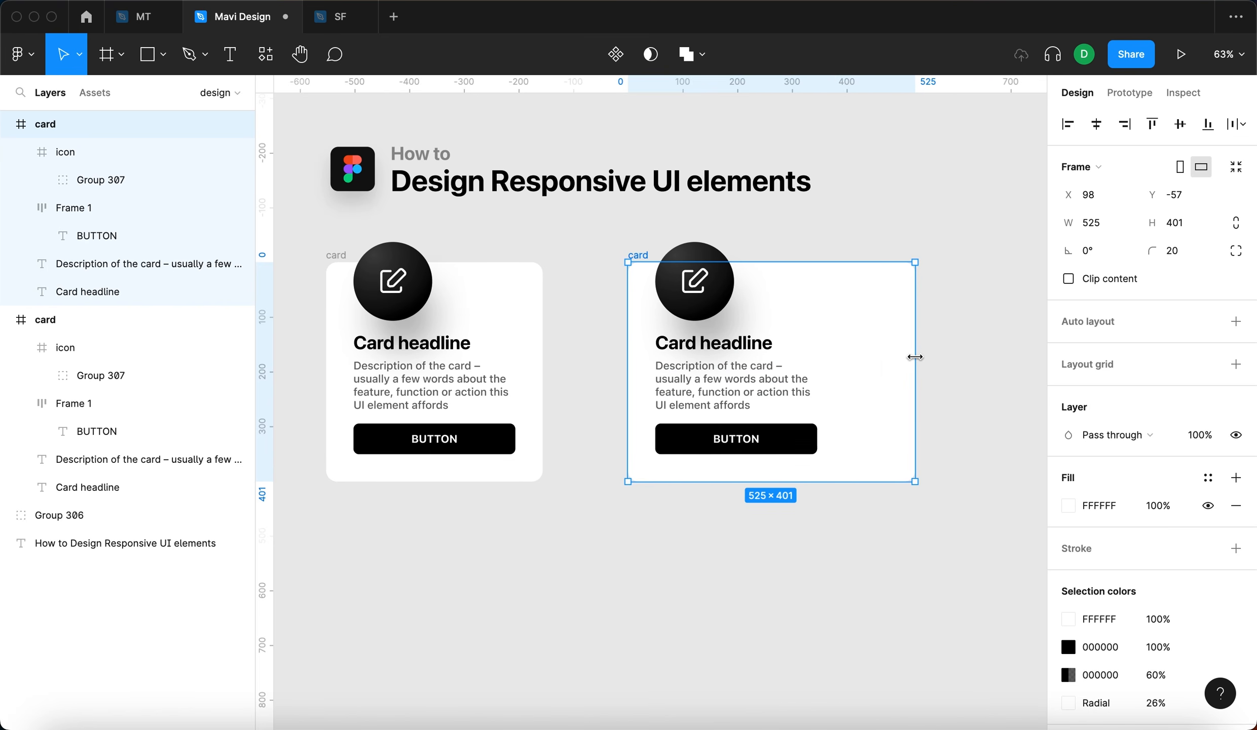
drag(915, 357, 902, 359)
Stretch the duplicate card's description and button to suit its wider frame, and raise the button to close the gap below the text.
click(745, 375)
shift+click(757, 352)
drag(815, 362, 878, 361)
click(823, 446)
drag(819, 440, 821, 428)
Shorten the duplicate card to a height of 375 and move it closer to the original, at X 15.
click(636, 267)
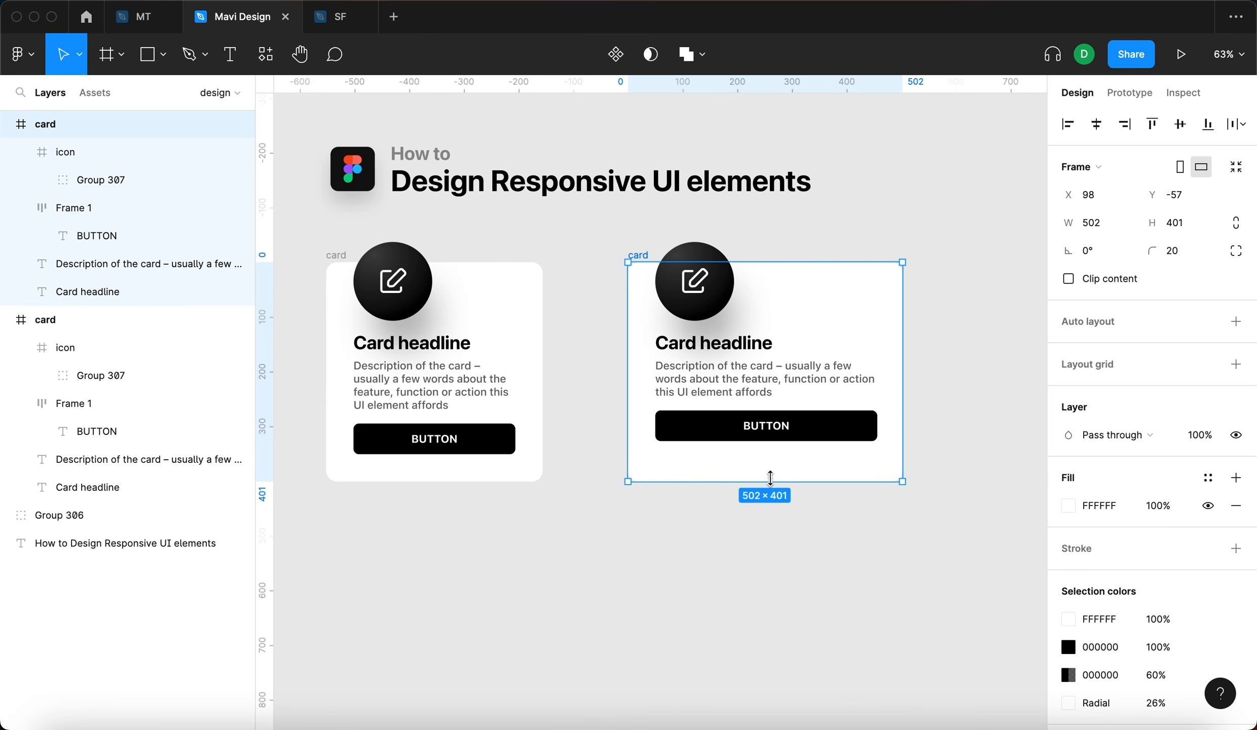
drag(774, 481, 779, 466)
drag(638, 257, 593, 257)
click(911, 358)
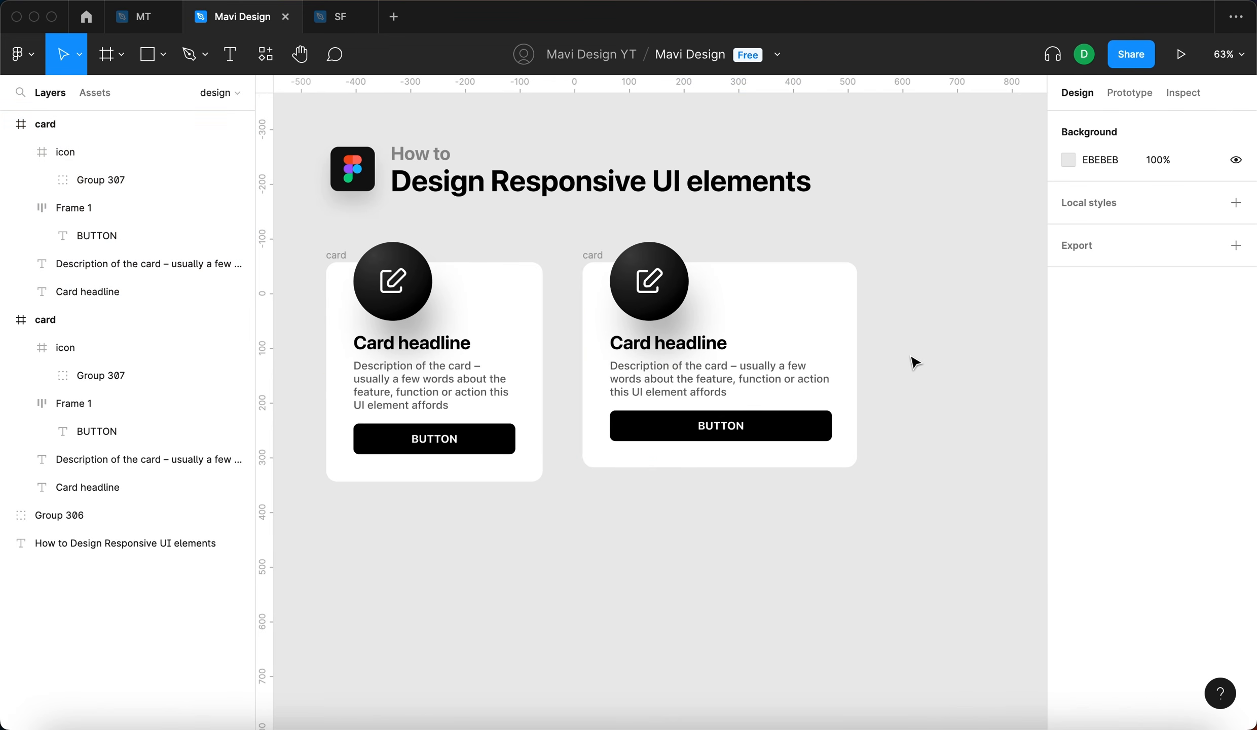
scroll(814, 562, left, 3)
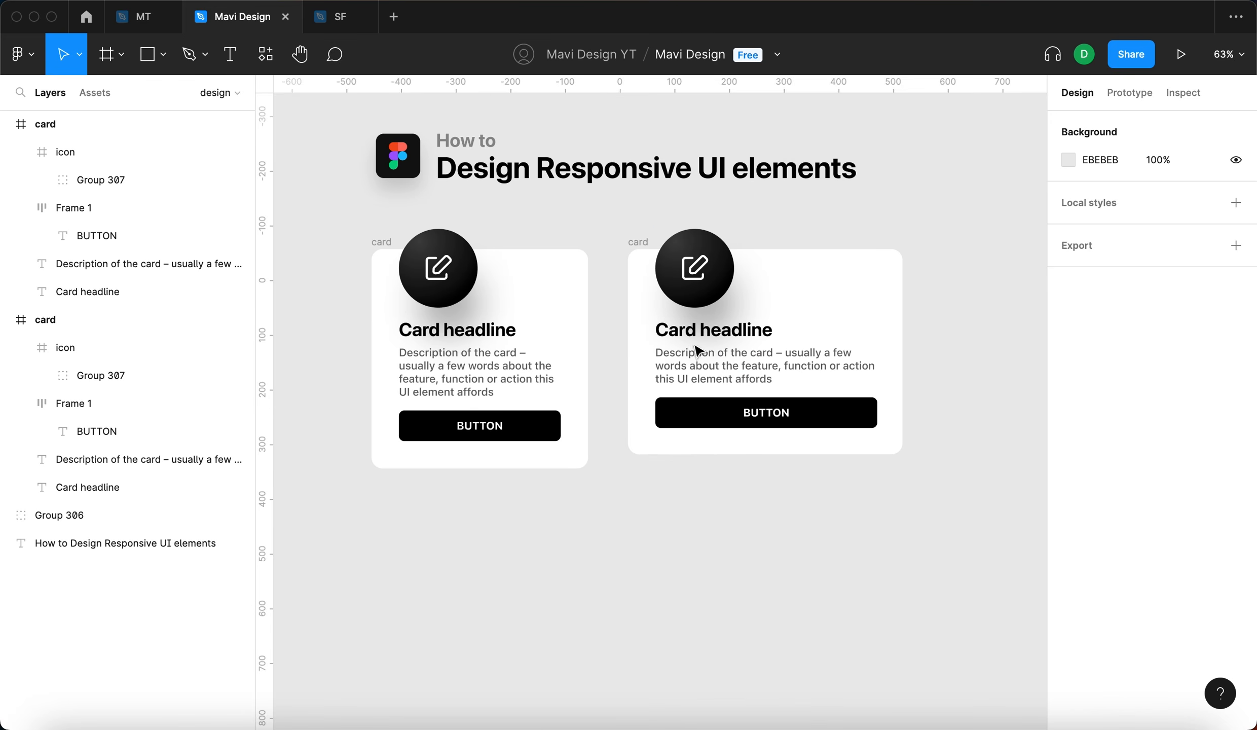
Try narrowing the duplicate card frame to 339 wide, and widen it again to 542.
click(639, 242)
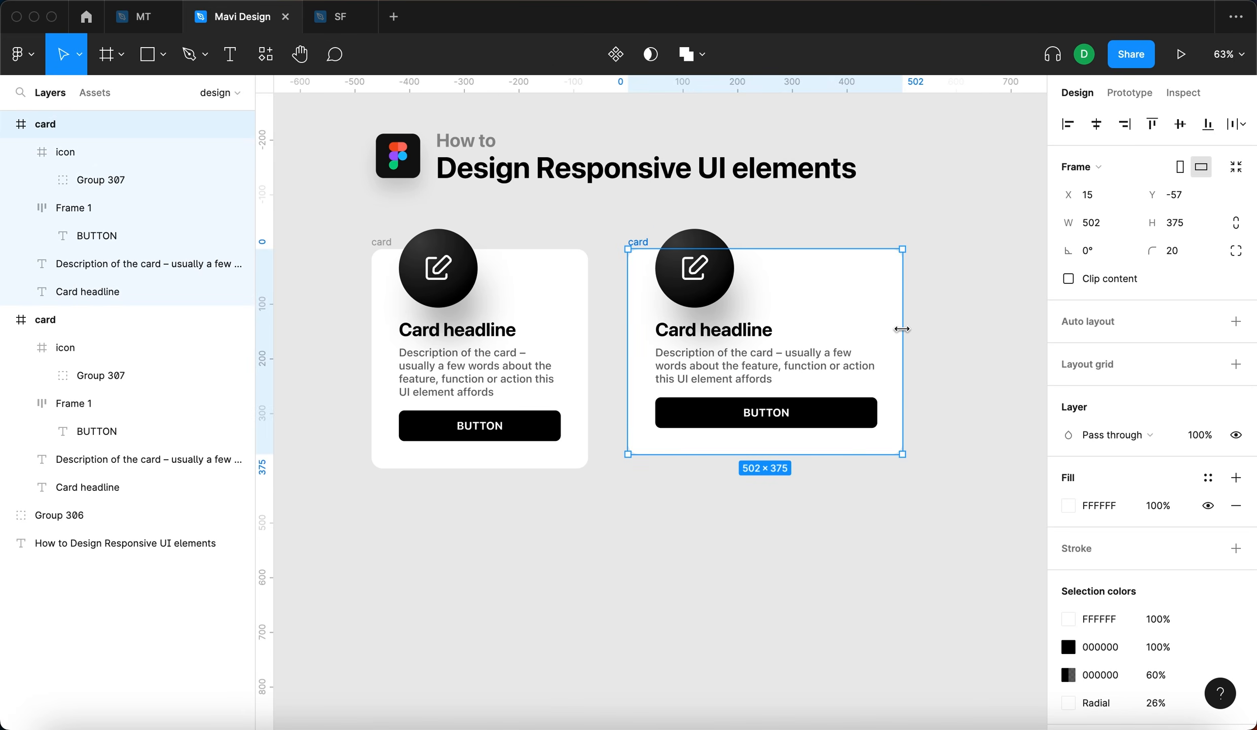
drag(902, 329, 813, 329)
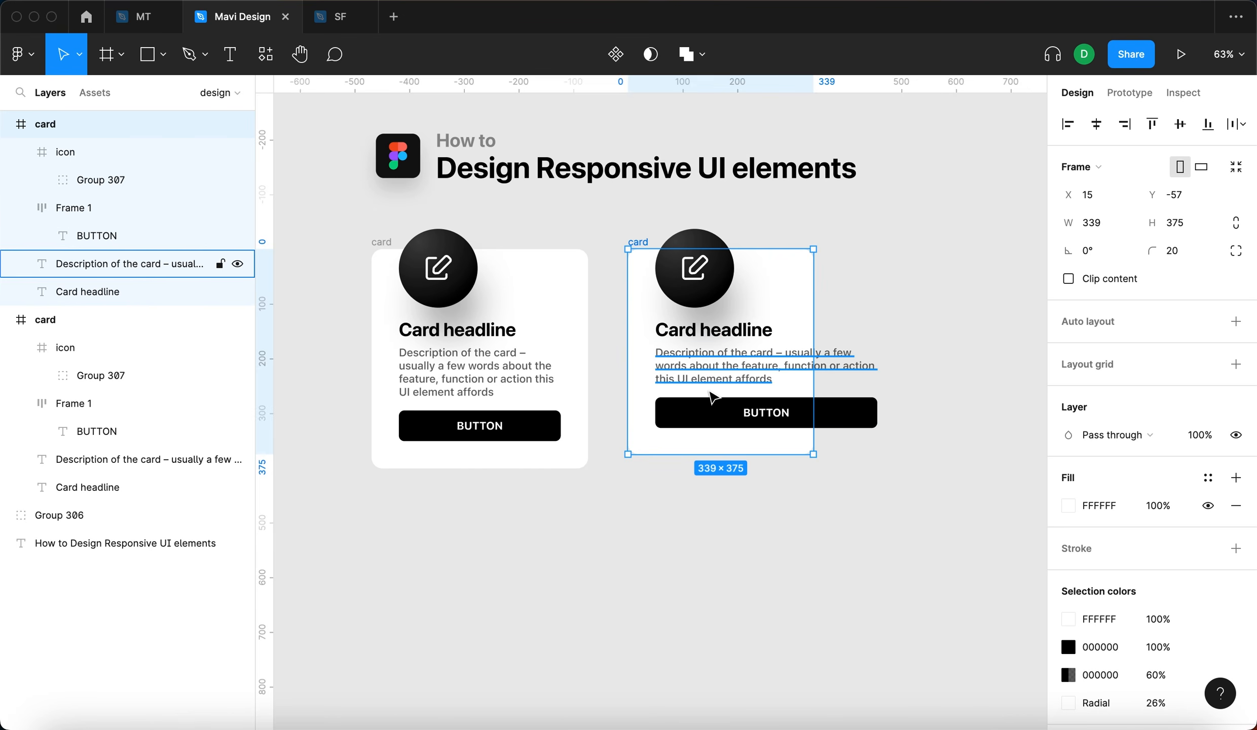
drag(811, 303, 901, 326)
drag(904, 280, 924, 312)
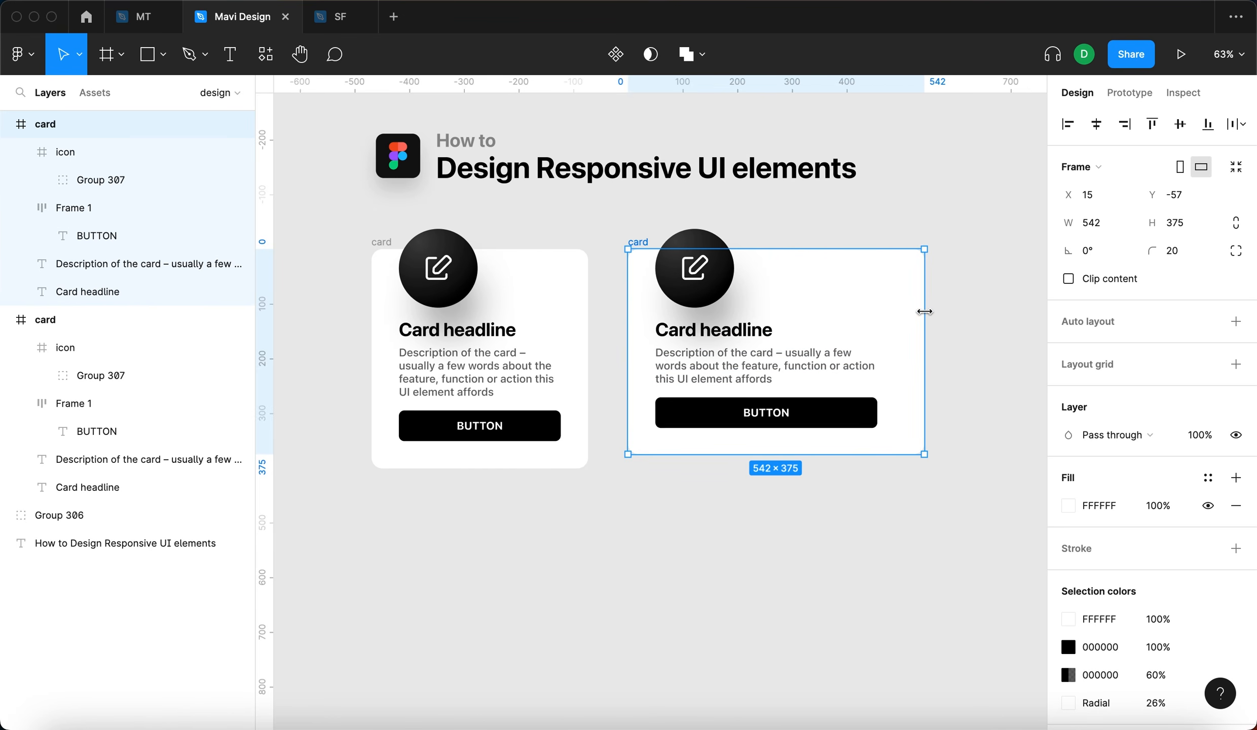
click(881, 217)
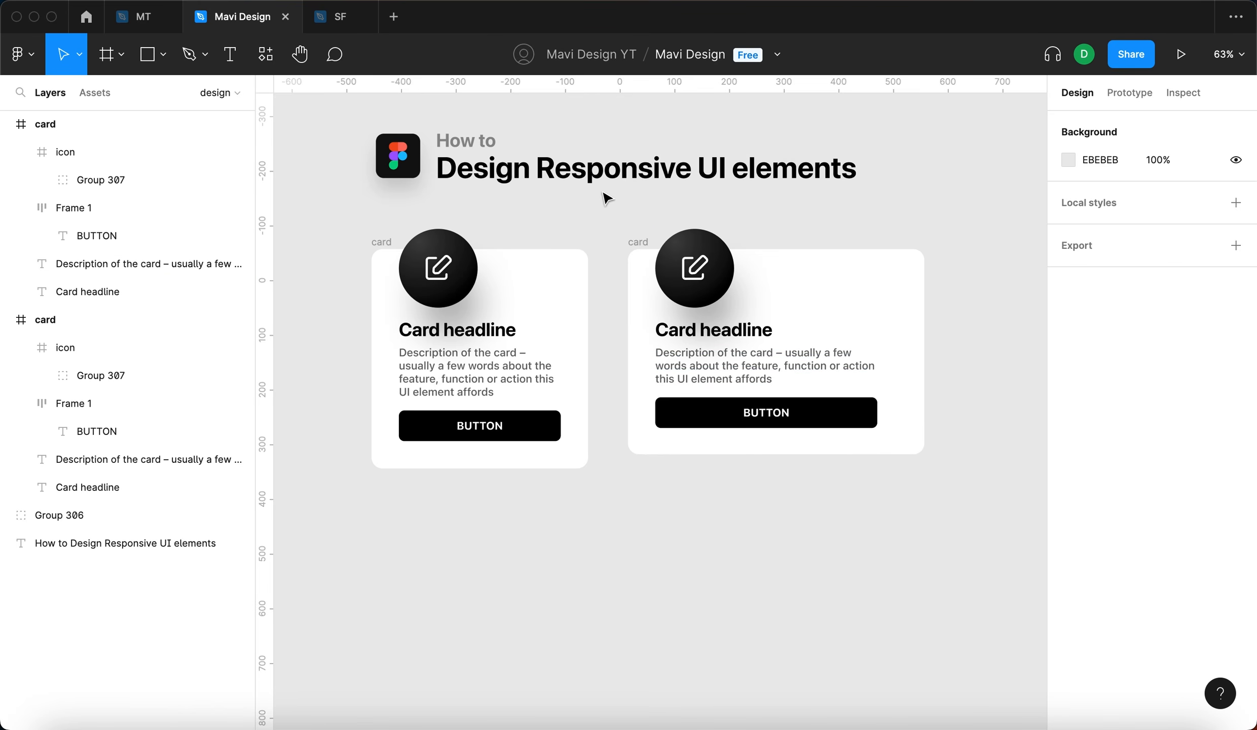
Narrow the duplicate card frame slightly and shift it a little closer to the original card.
click(636, 242)
drag(918, 310, 911, 309)
drag(911, 309, 912, 309)
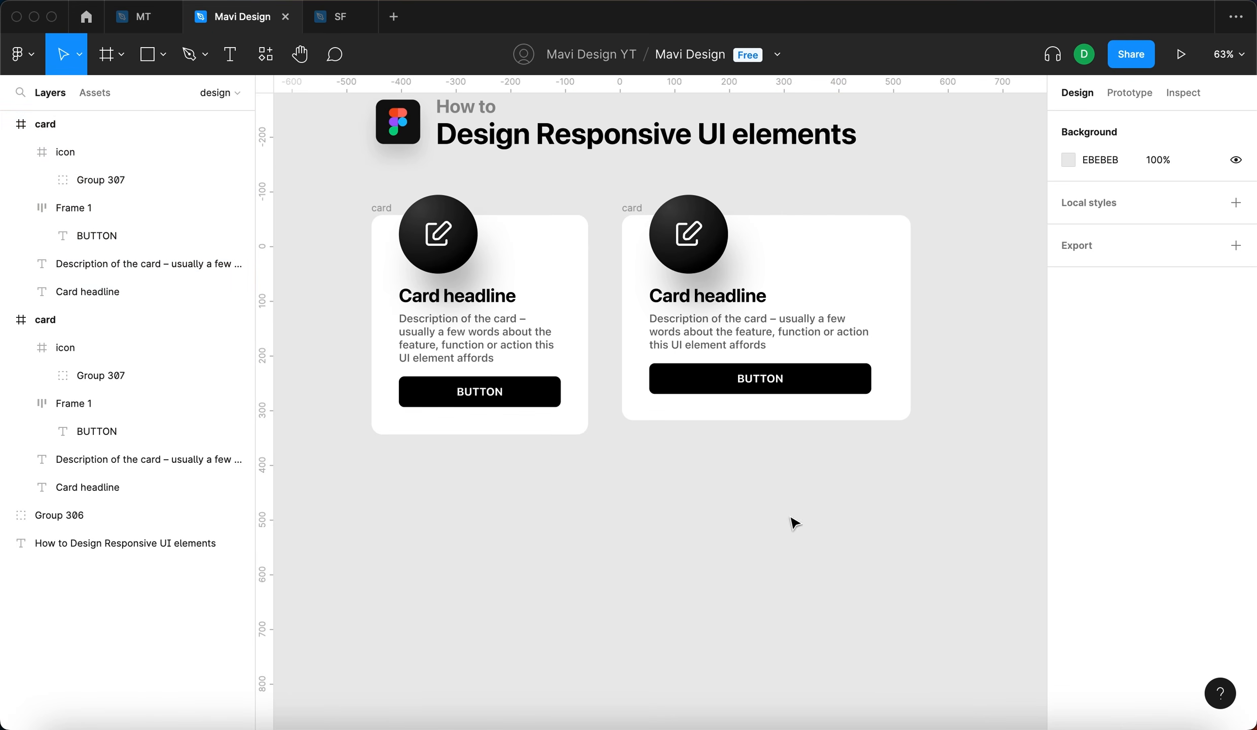
Add a text layer reading "card headline" in the empty canvas area below the first card.
key(t)
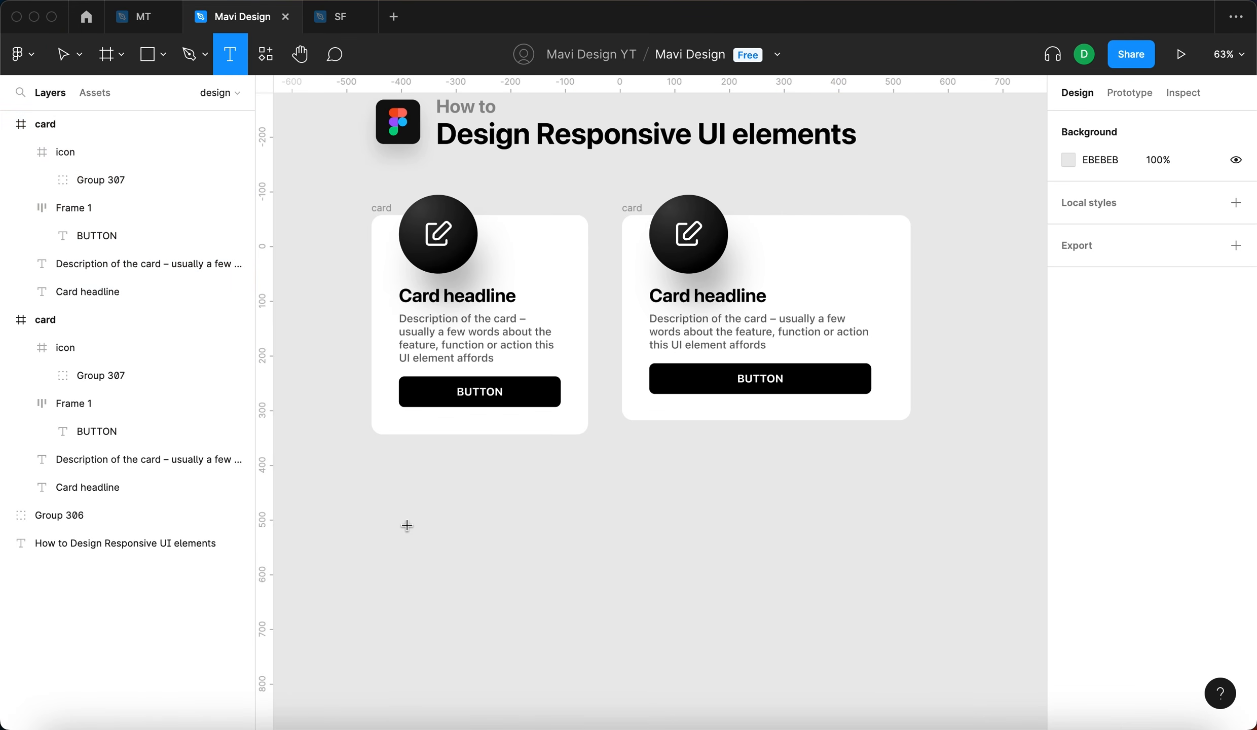
click(499, 531)
key(Escape)
key(t)
click(505, 525)
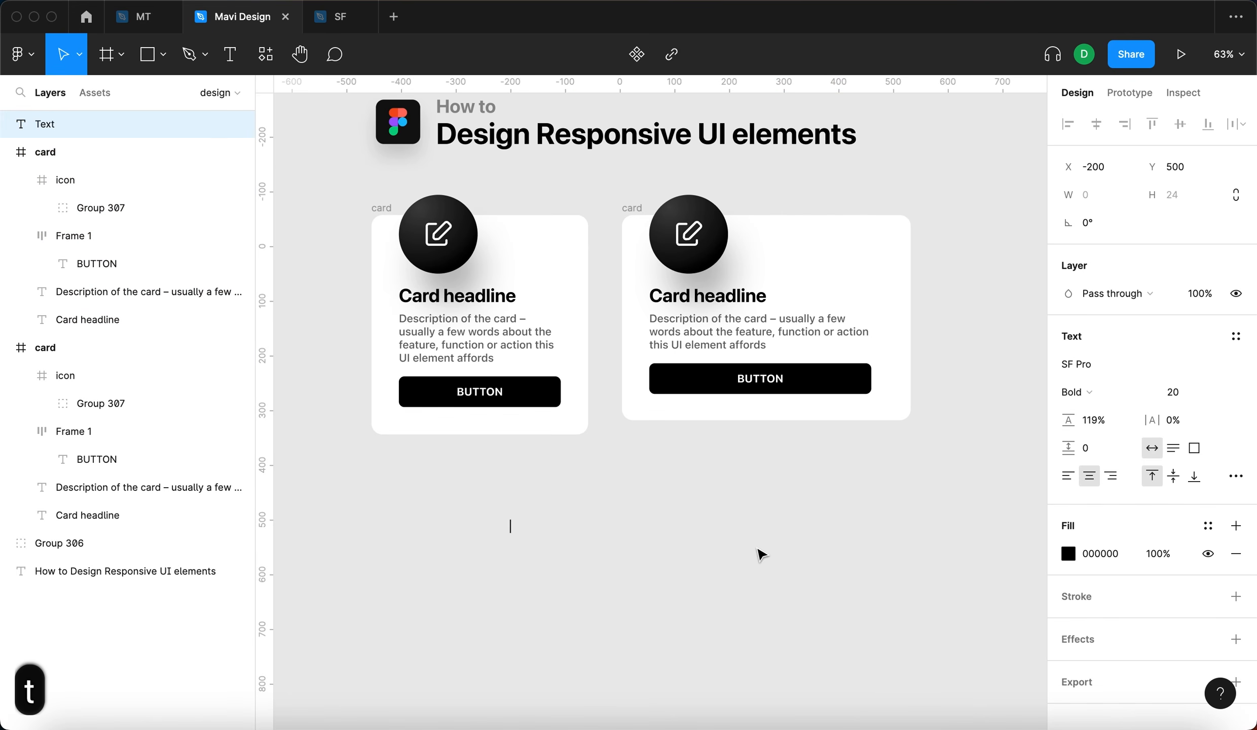
text(c)
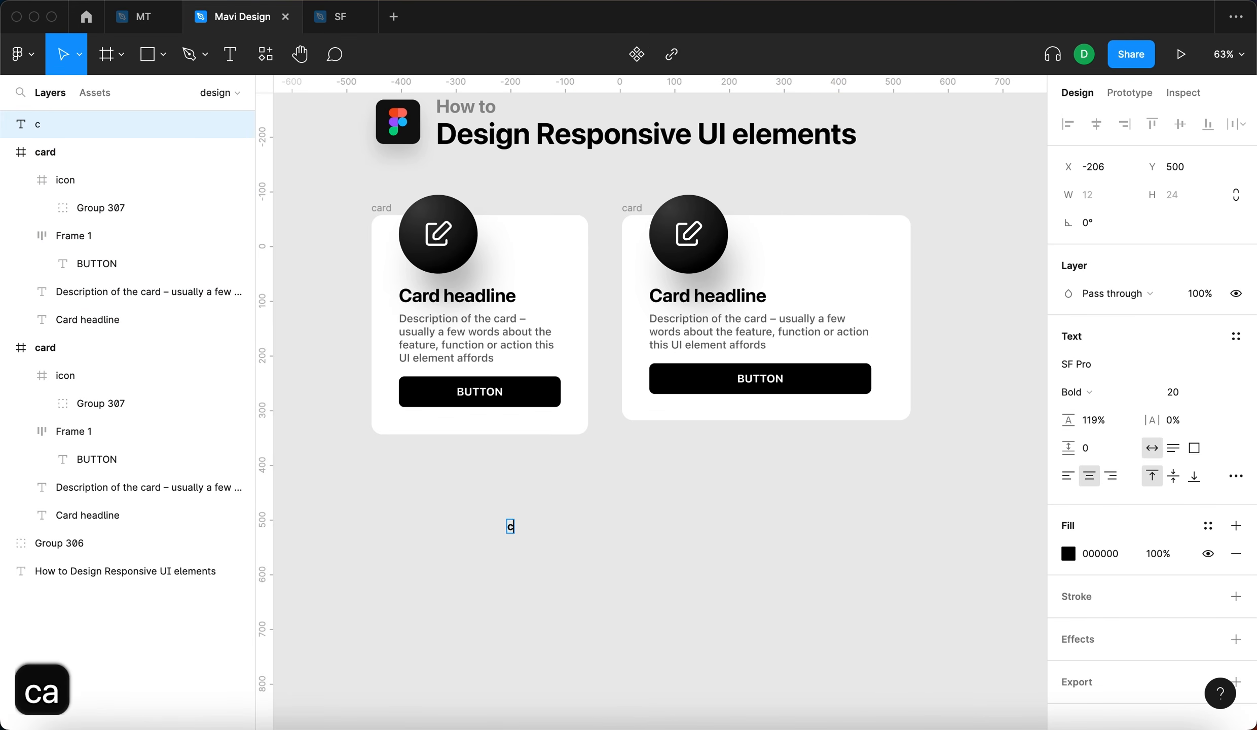
text(ard headline)
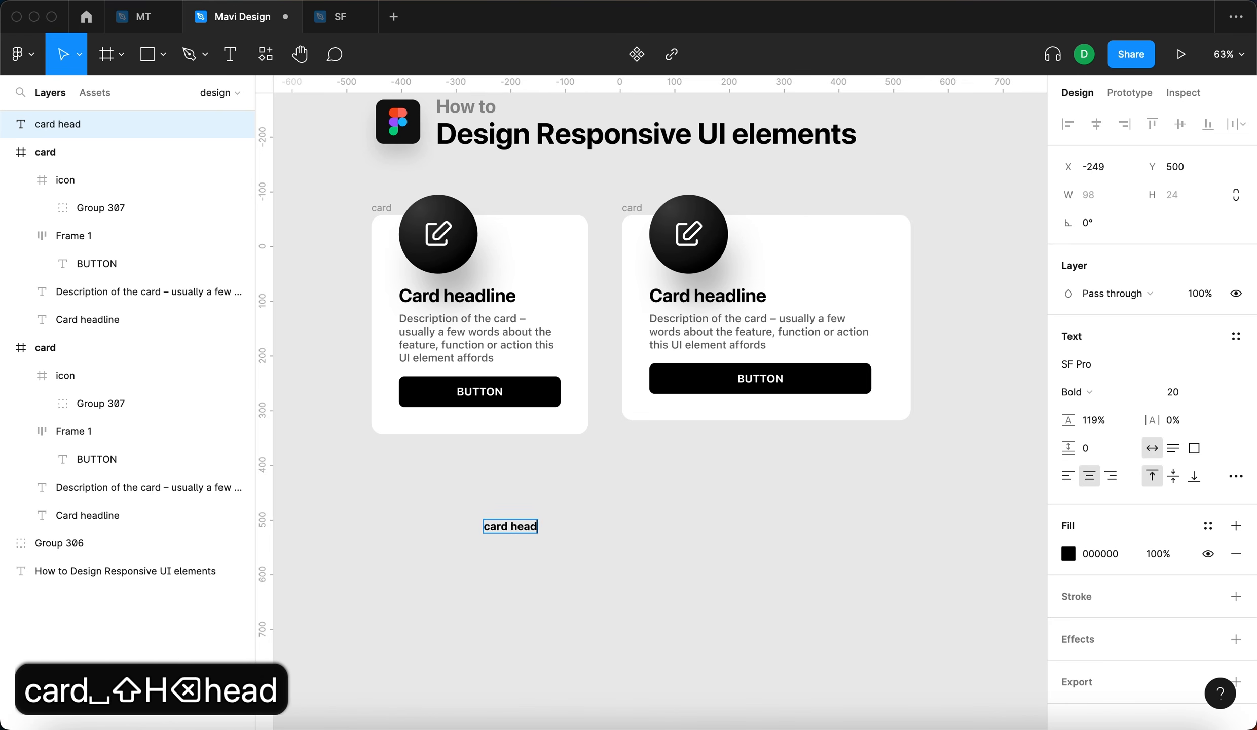
key(Escape)
Capitalize the first letter of the new text so it reads "Card headline".
key(Return)
key(Left)
key(Right)
key(BackSpace)
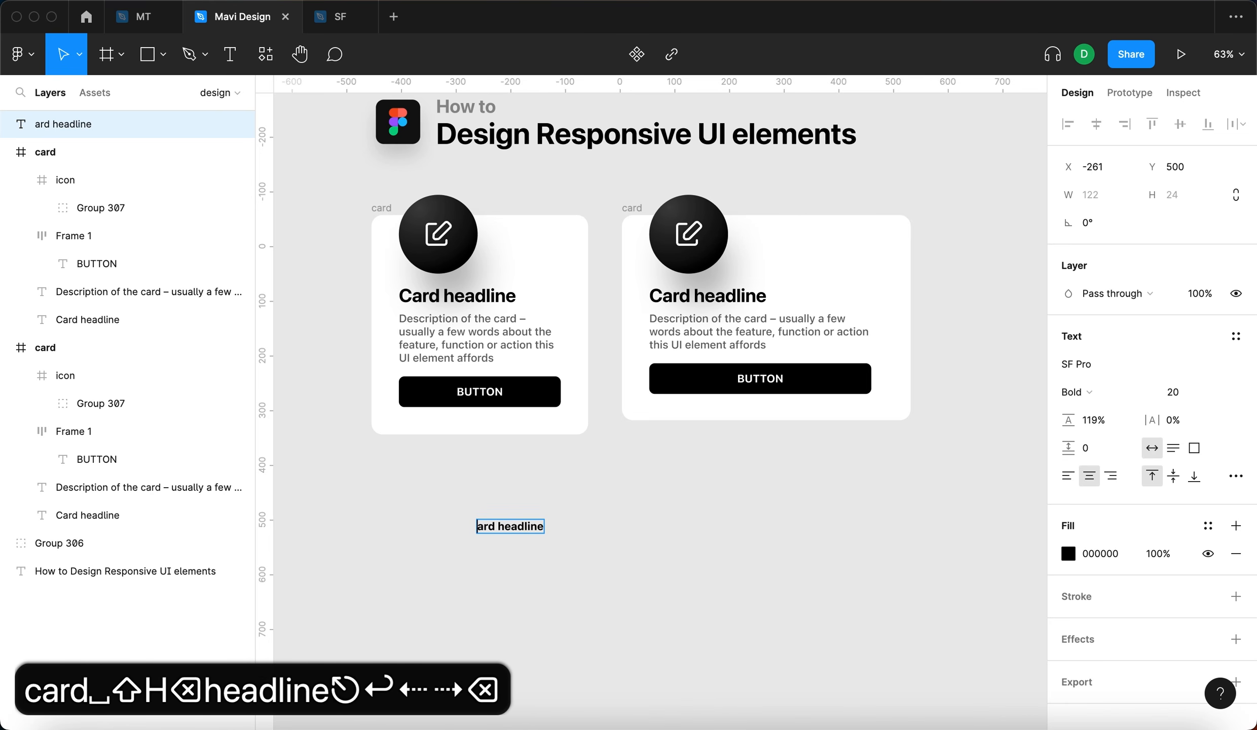
text(C)
key(Escape)
Set the new "Card headline" text to font size 34, matching the headline in the first card.
click(488, 304)
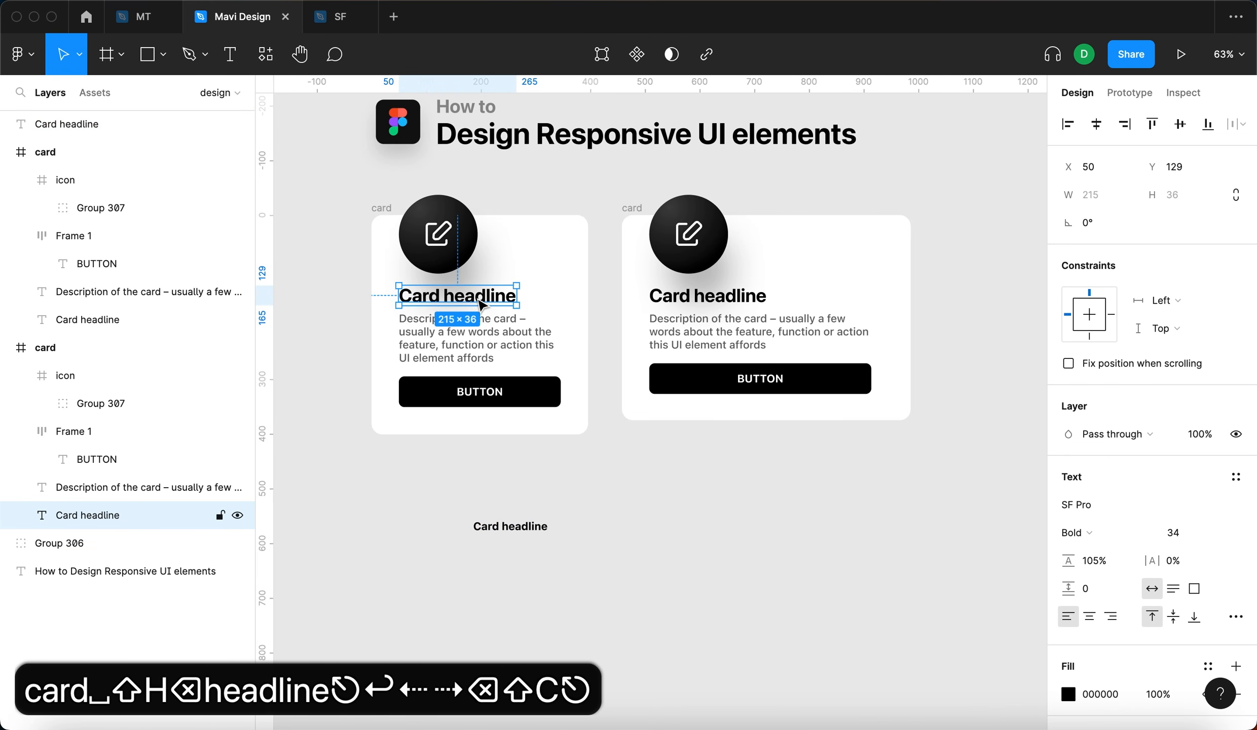
click(507, 524)
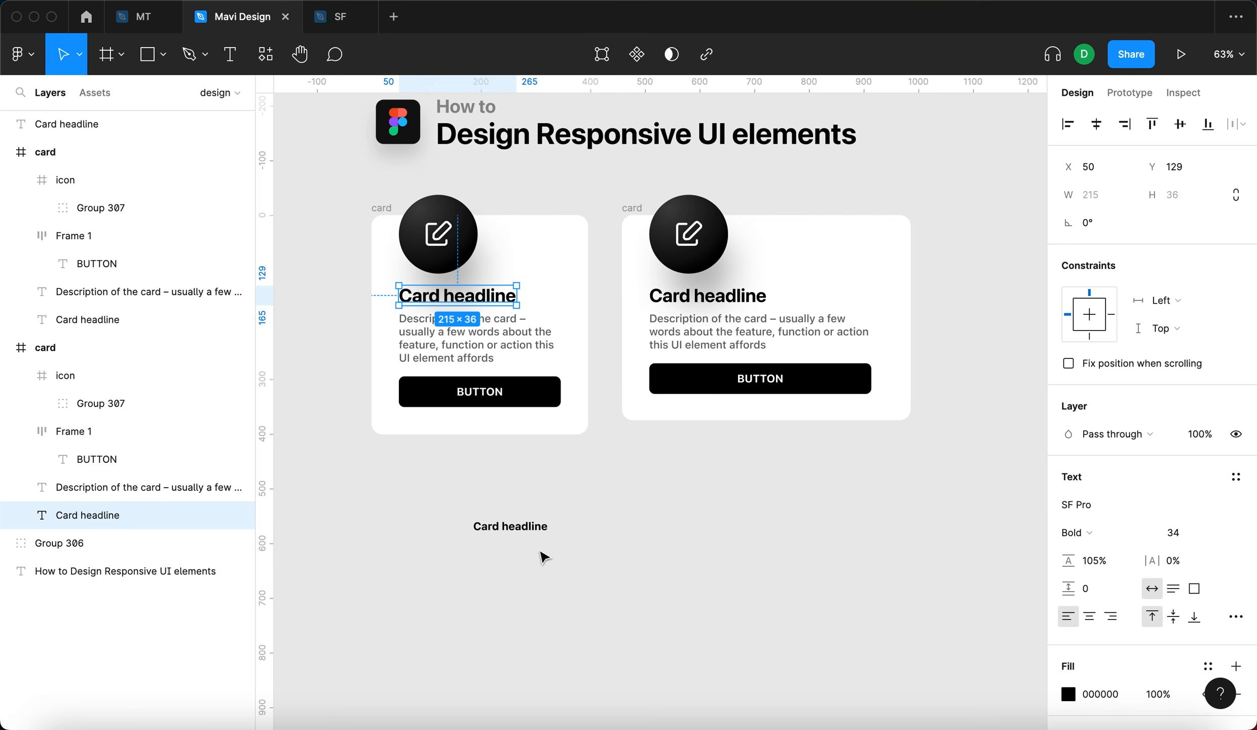
click(529, 535)
click(1180, 391)
text(34)
key(Return)
Copy the first card's description text and paste it into a new text layer below the standalone headline.
click(413, 353)
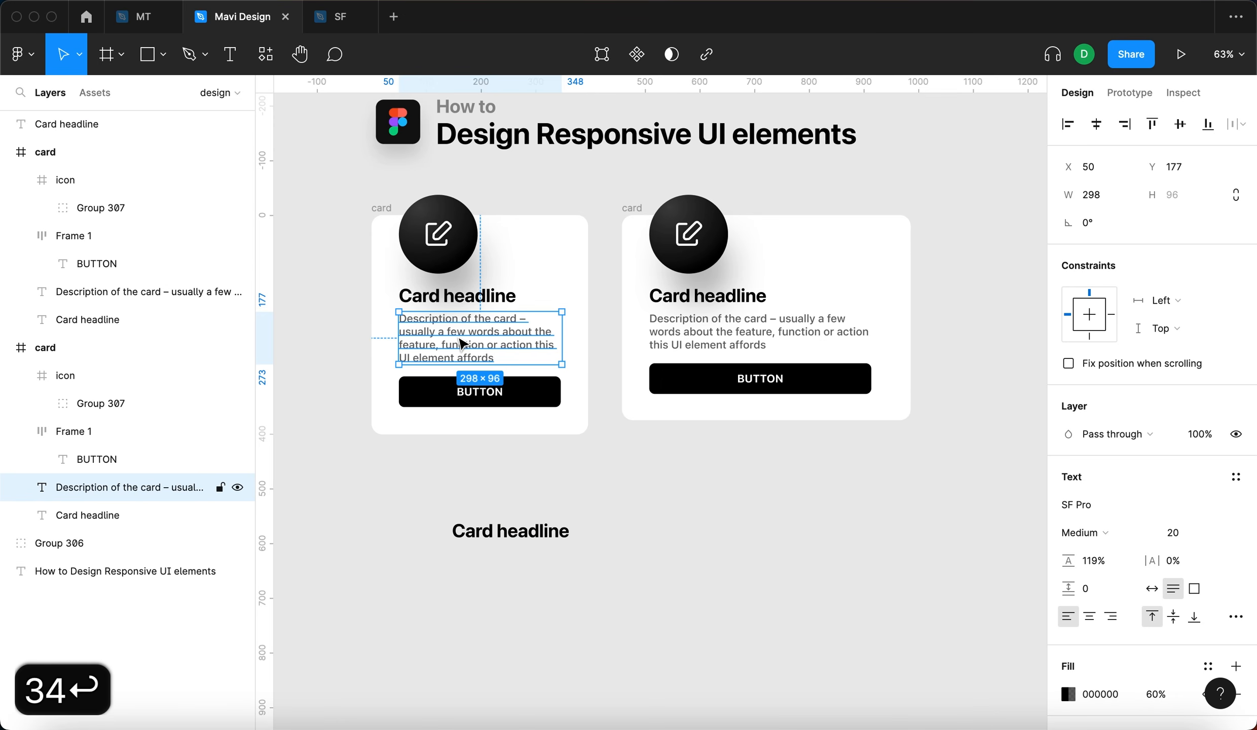
scroll(484, 465, down, 4)
key(super+c)
key(super+c)
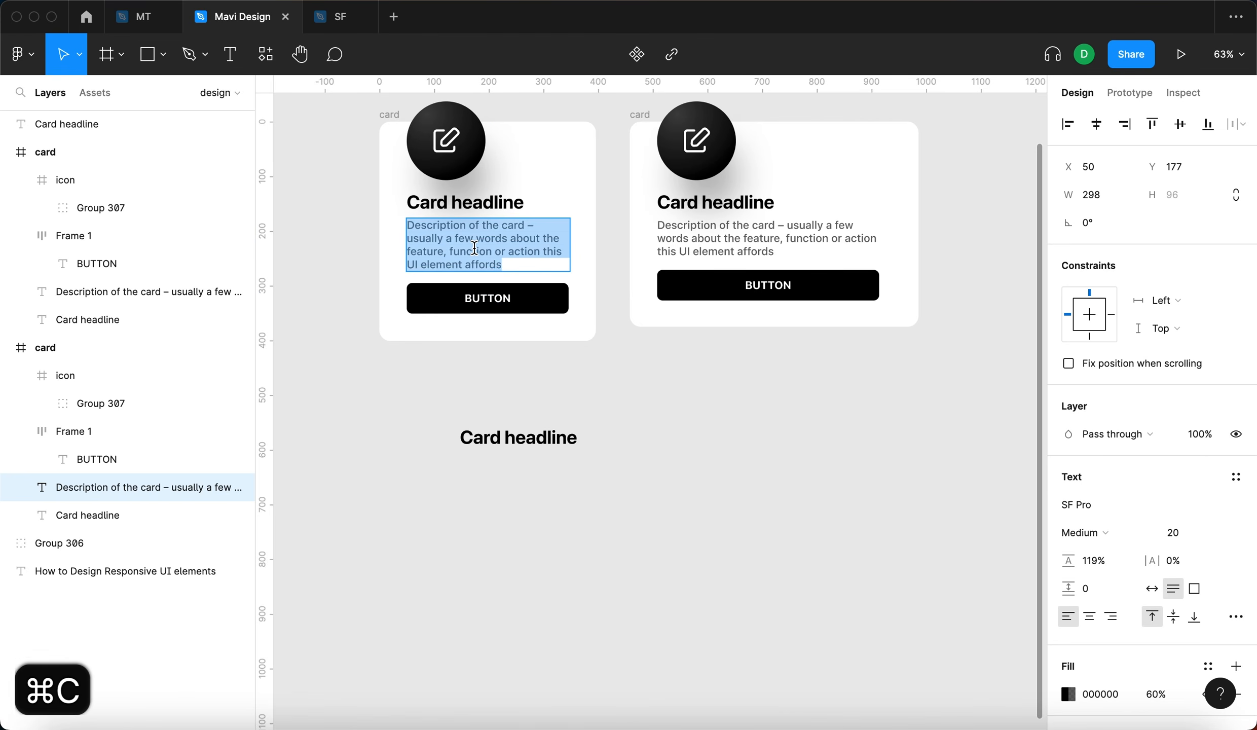
key(t)
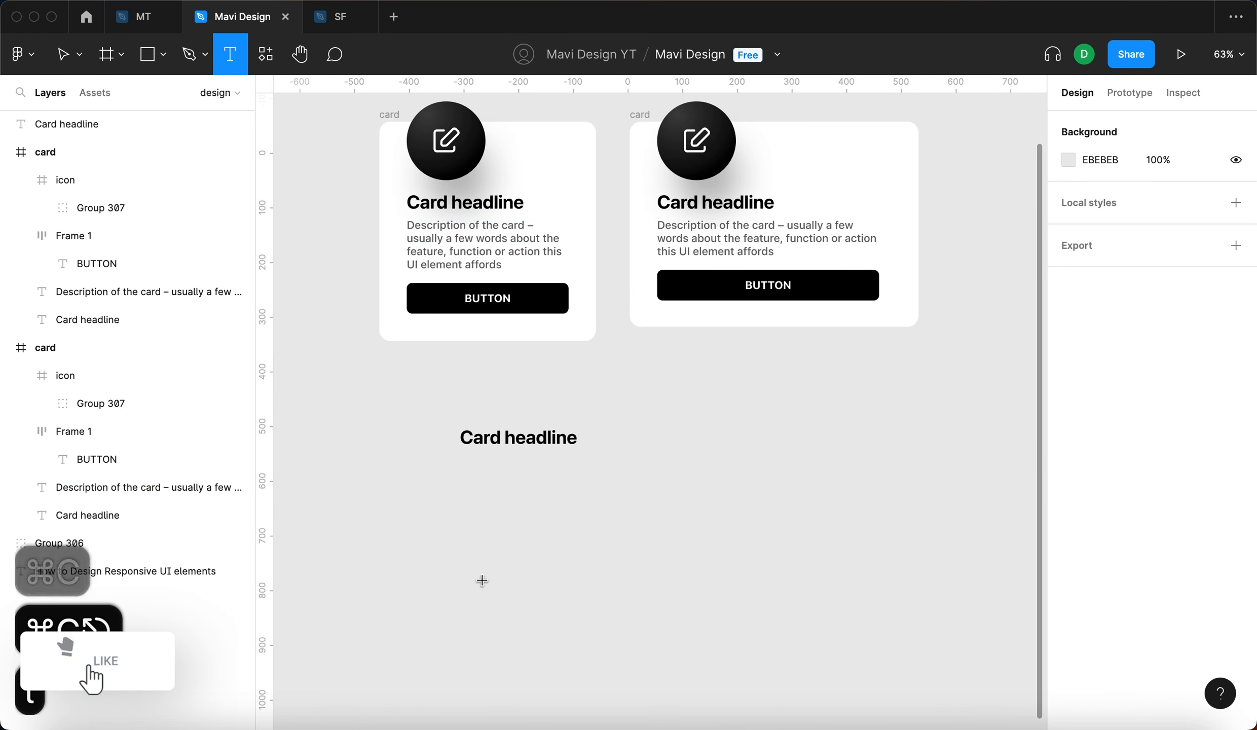
click(471, 495)
key(super+v)
key(Escape)
Align the pasted description under the headline at X -307, Y 573, and narrow its text box to 311 wide.
mouse_move(560, 505)
mouse_down()
mouse_move(563, 483)
mouse_move(549, 485)
mouse_up()
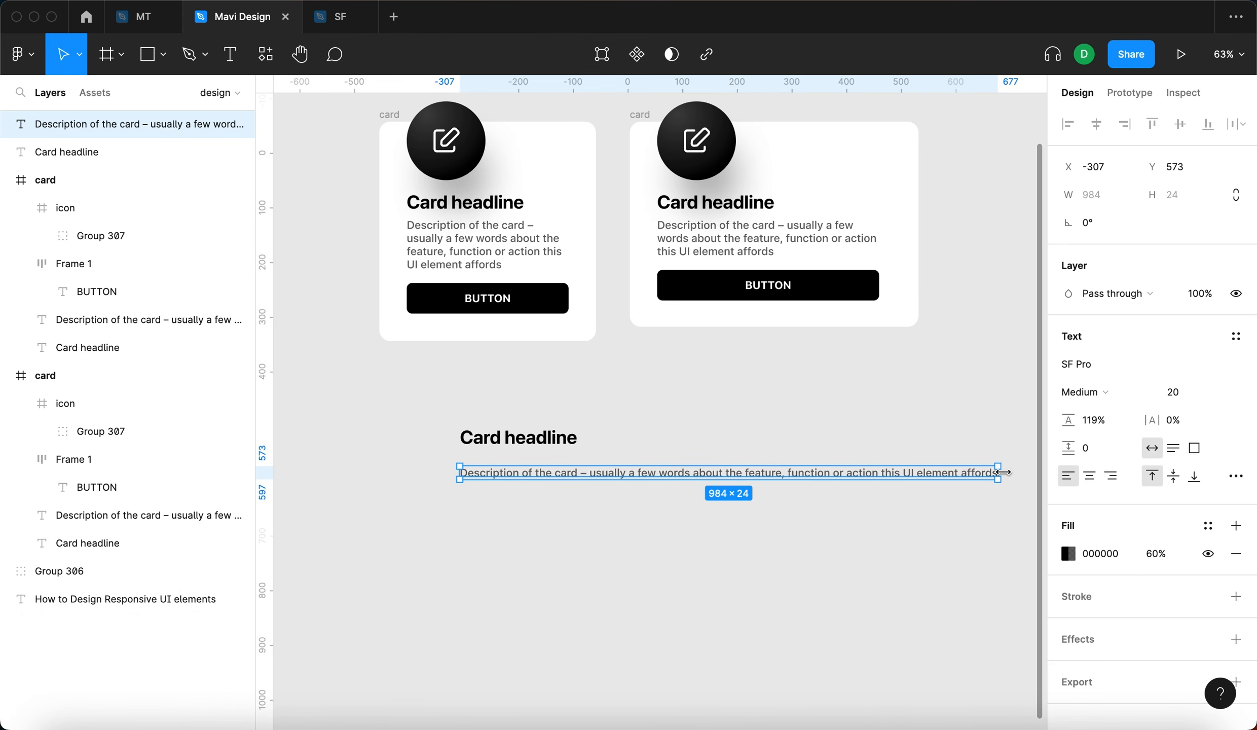
drag(976, 471, 643, 471)
key(Escape)
click(637, 498)
click(711, 506)
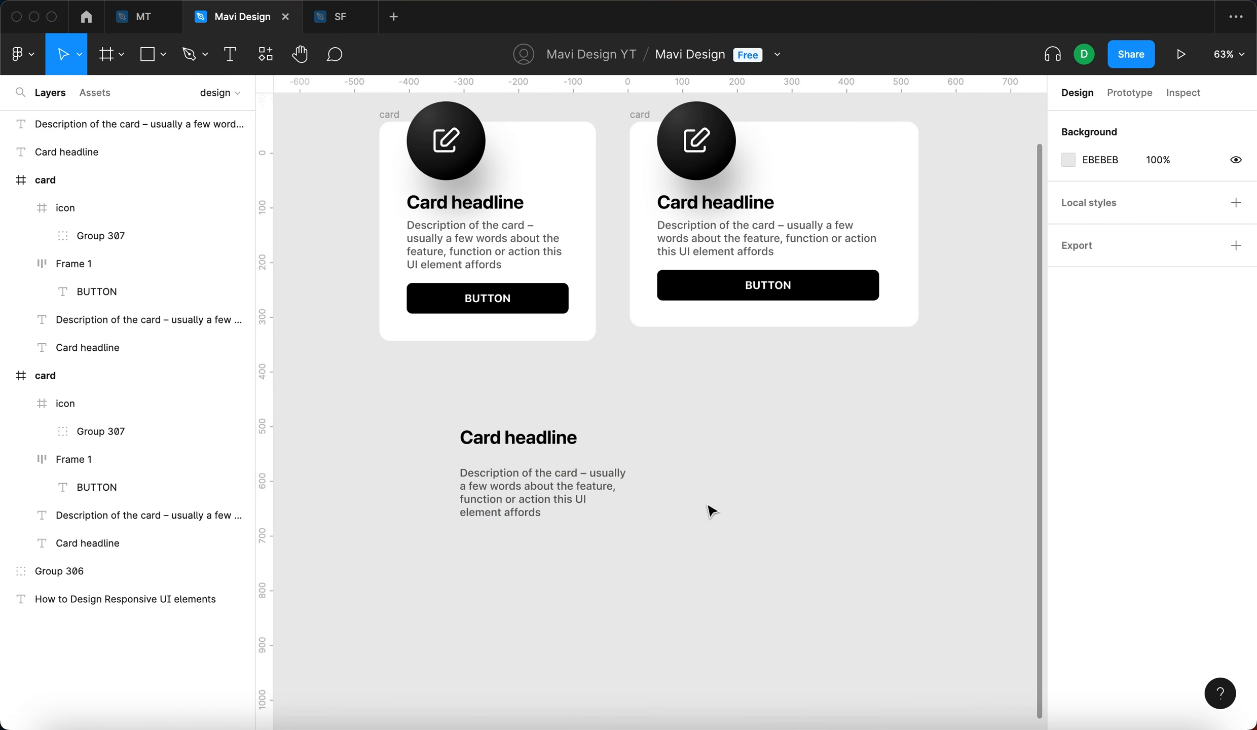
Duplicate the standalone description text directly below itself at X -307, Y 721.
click(503, 304)
click(611, 453)
click(548, 485)
drag(556, 489, 569, 564)
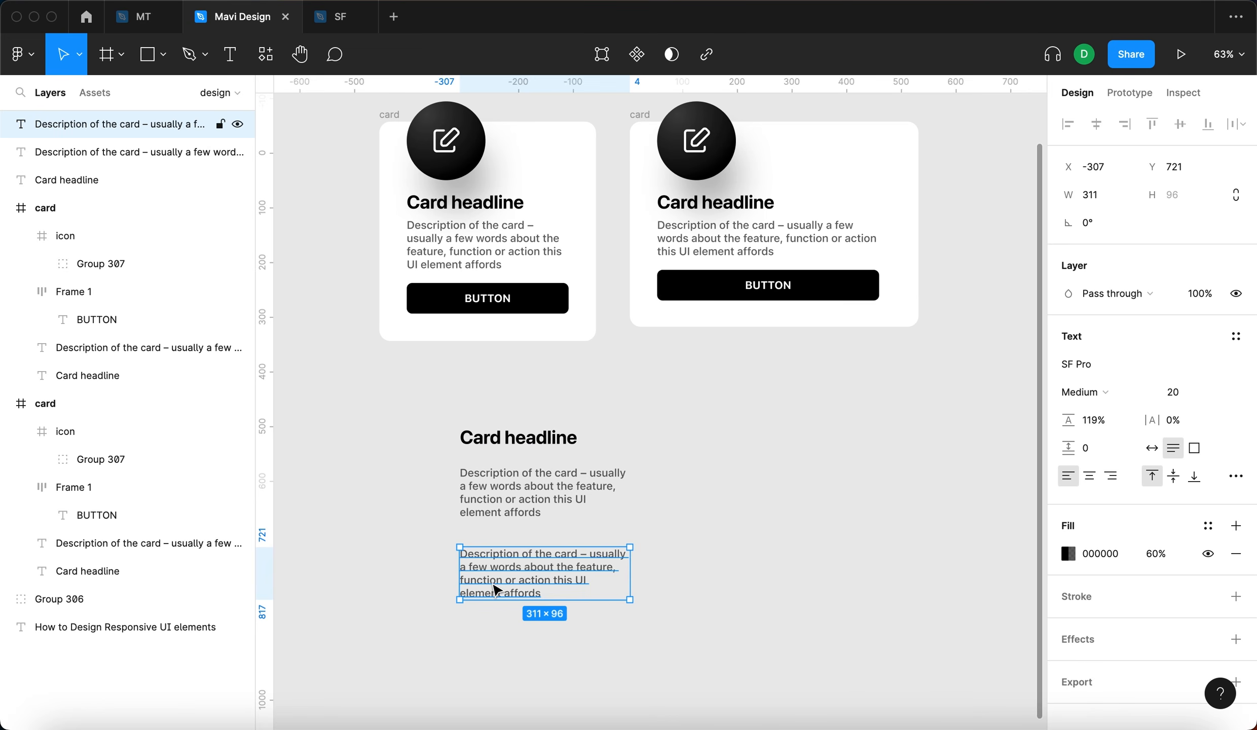
Set the lower description copy's font weight to Bold, matching the button label in the first card.
click(486, 300)
click(486, 300)
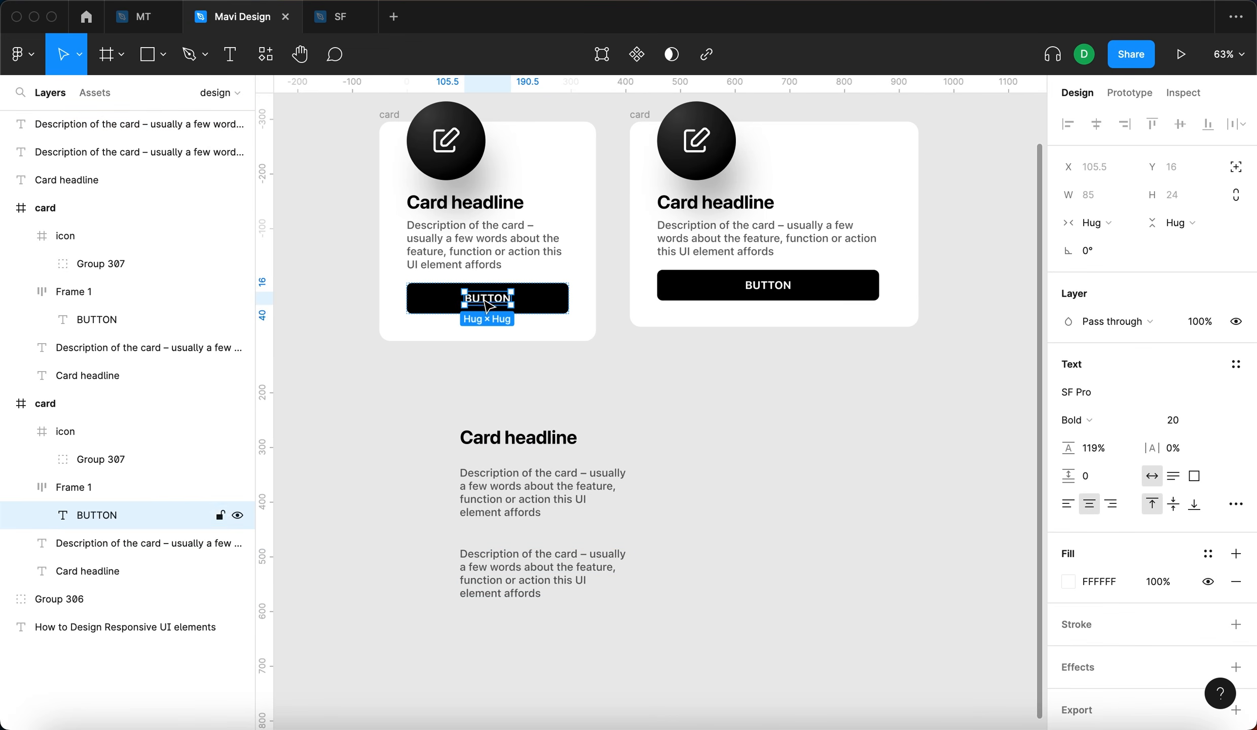
click(576, 568)
click(1077, 392)
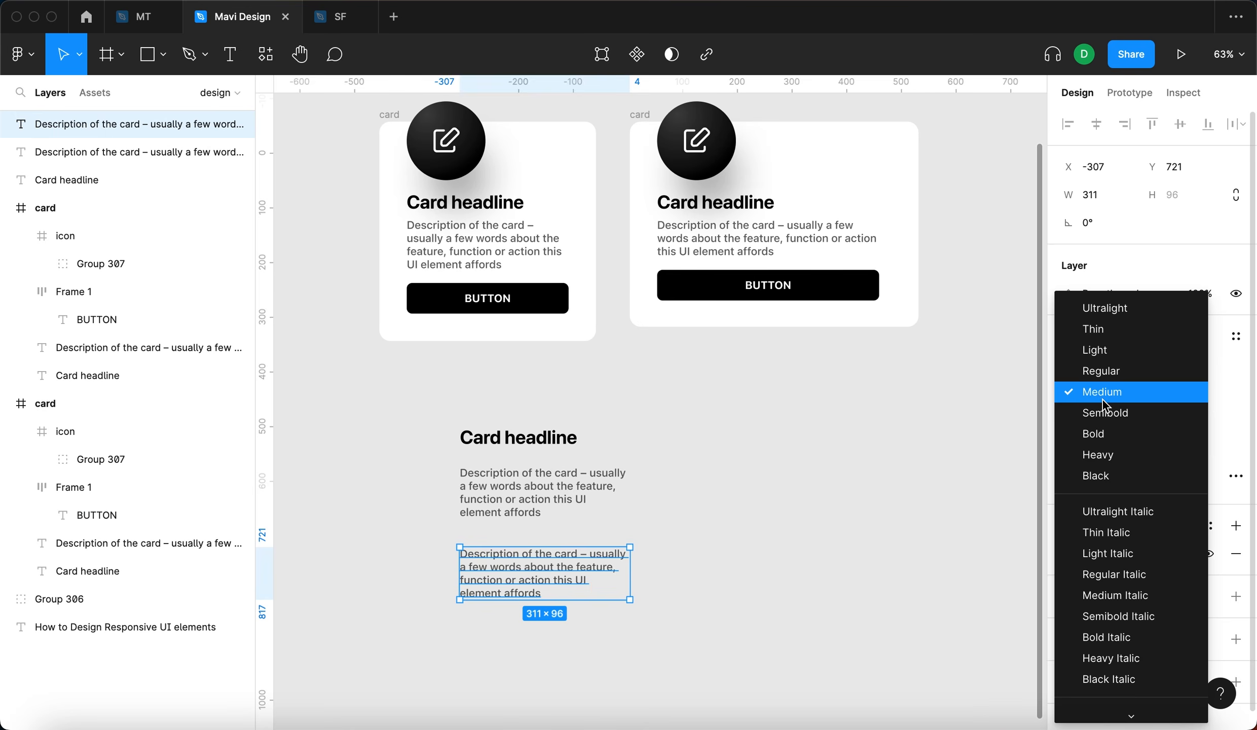
click(1102, 432)
Replace the lower description copy's text with "BUTTON".
double_click(566, 579)
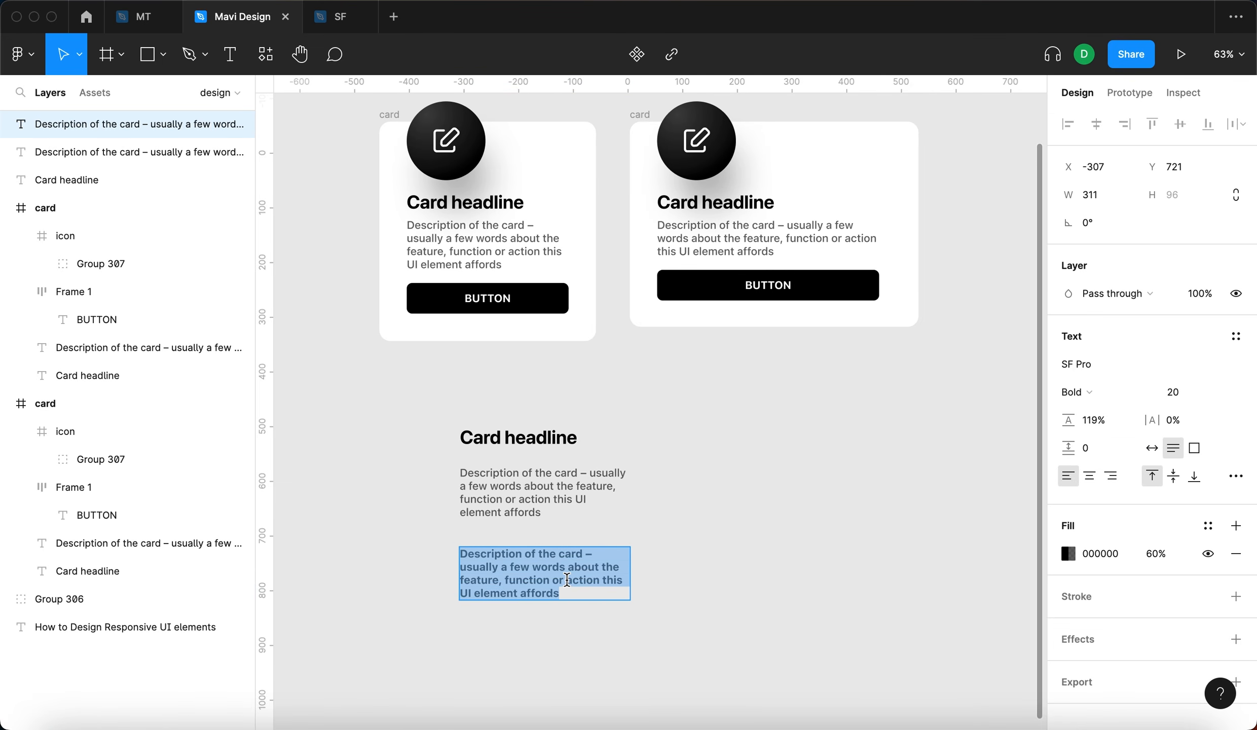
text(button)
key(Escape)
click(575, 643)
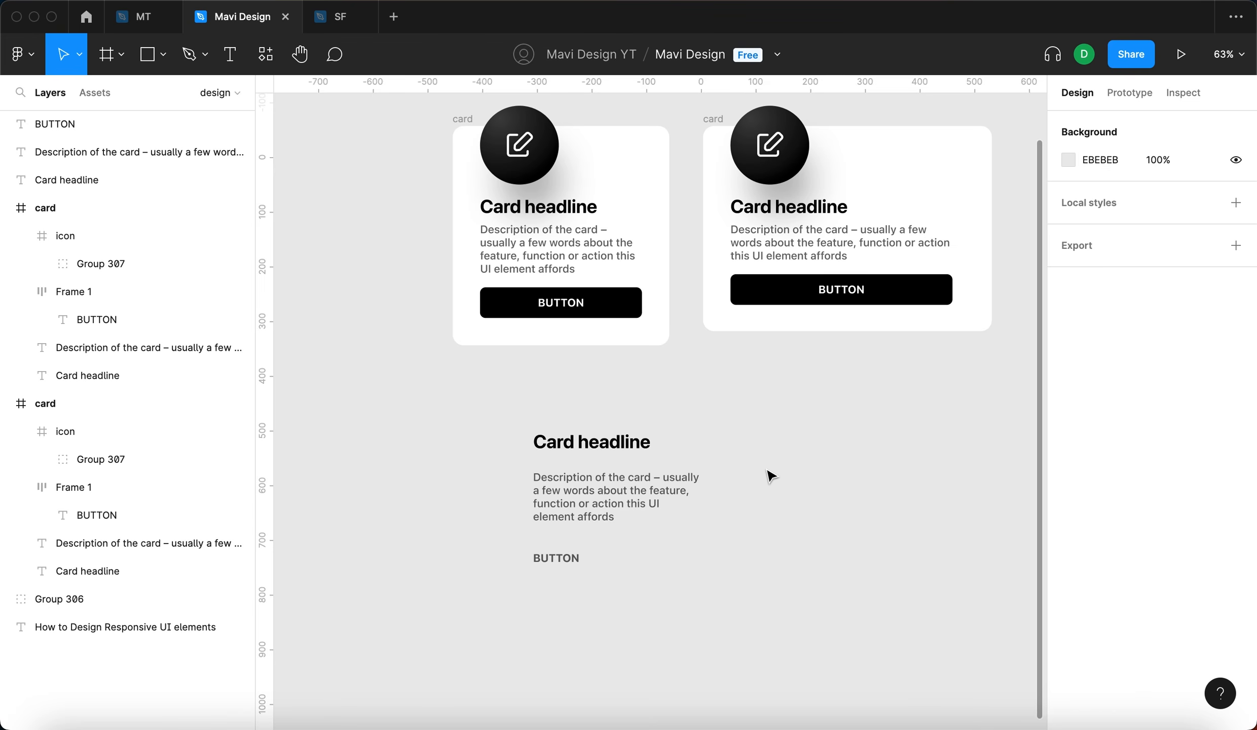
scroll(770, 475, left, 2)
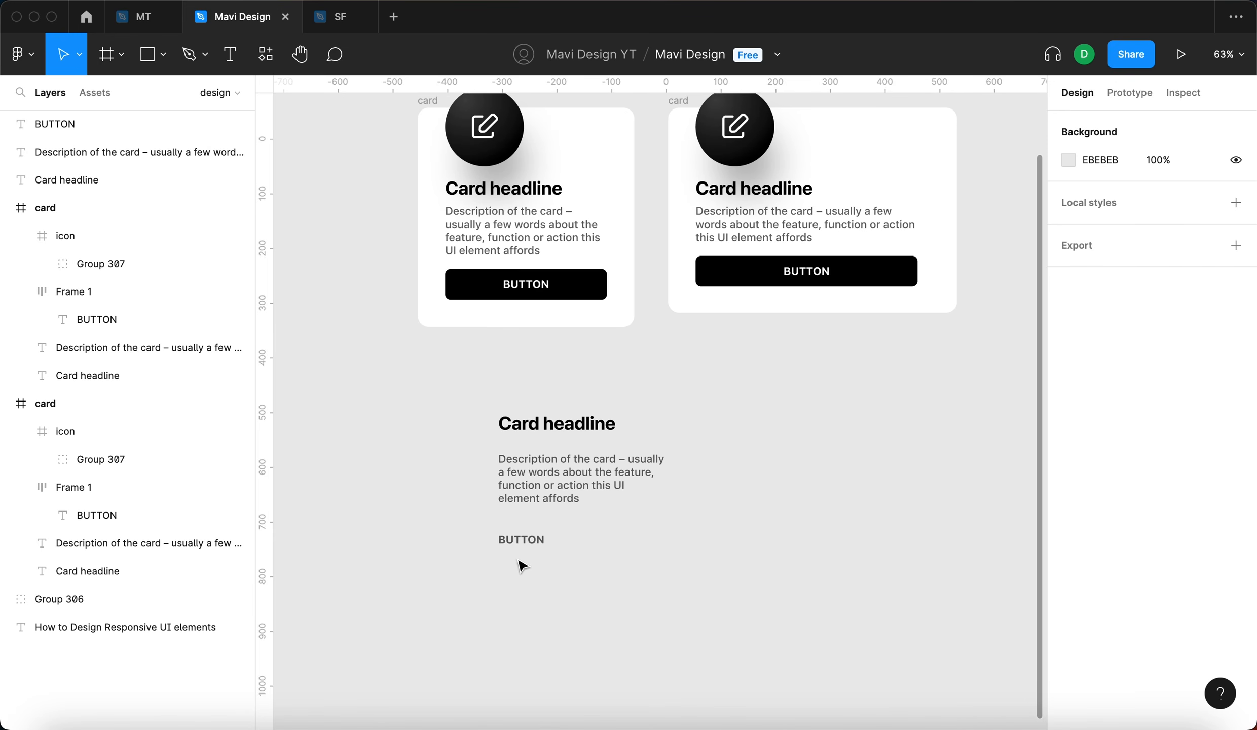
Set the standalone BUTTON label to auto width and wrap it in an auto layout frame.
click(526, 542)
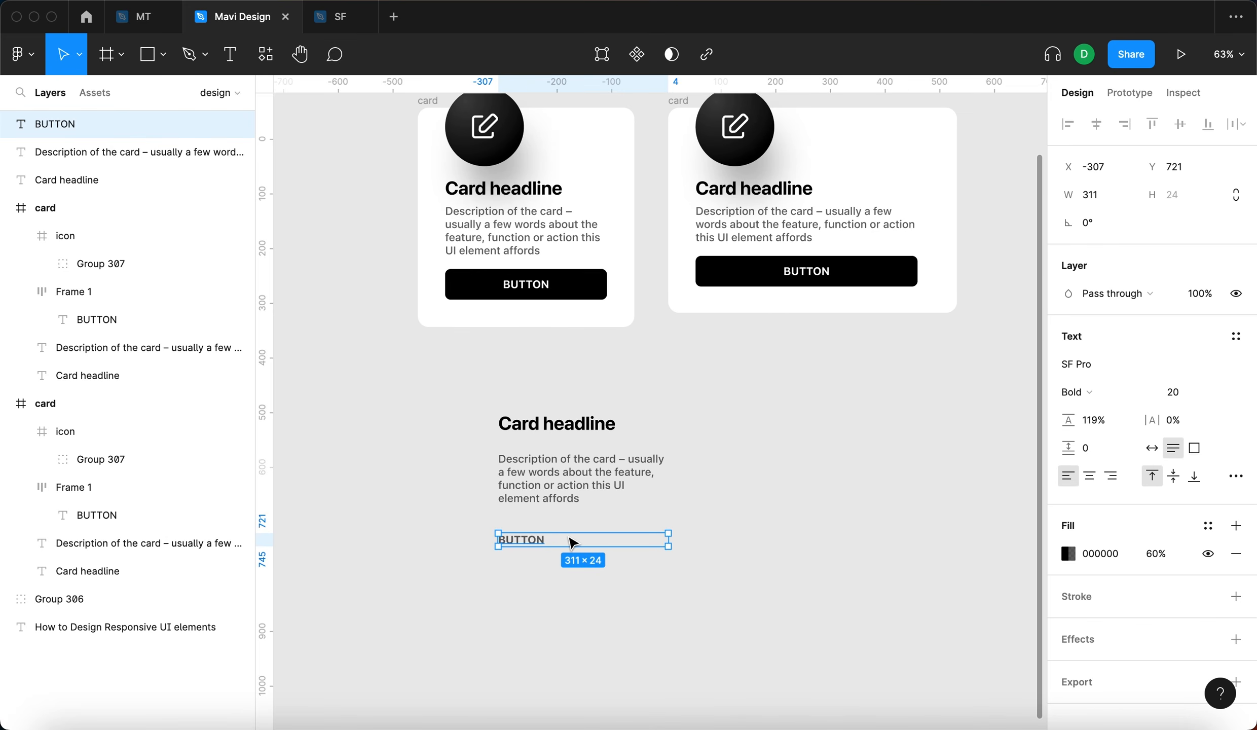
click(1159, 453)
key(shift+a)
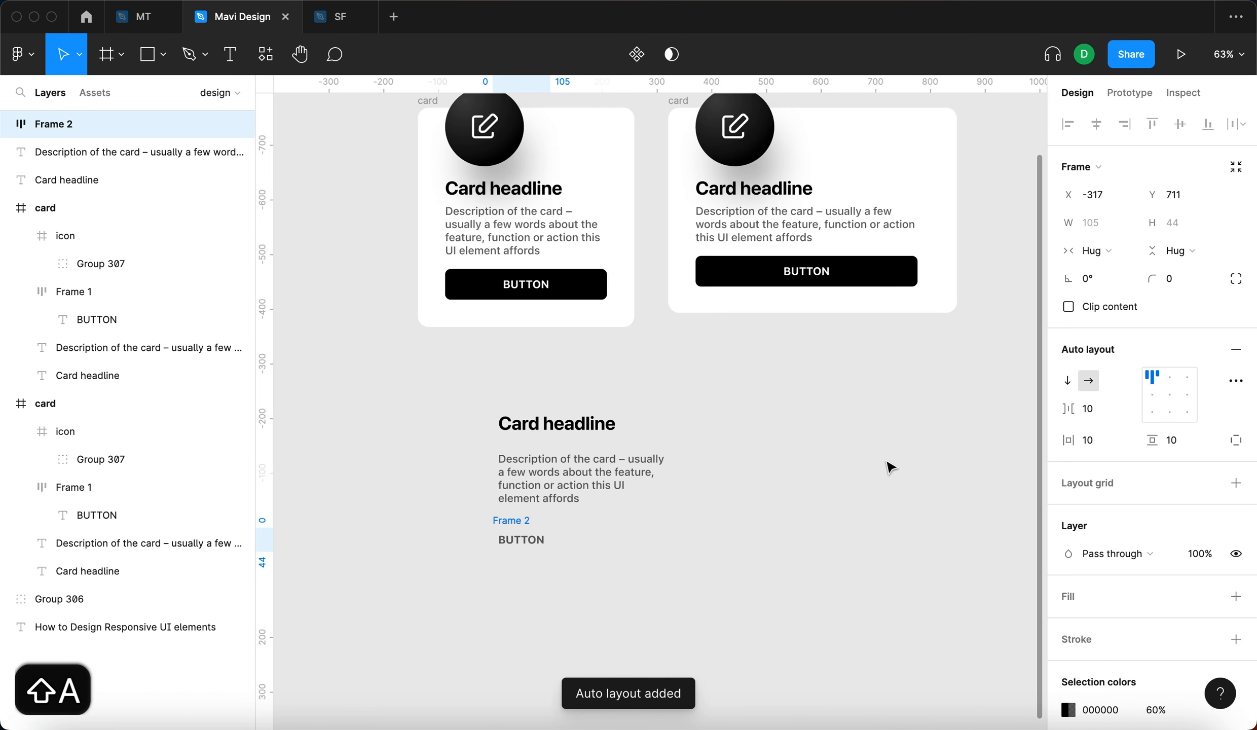
Add a solid 000000 fill to the new button's auto layout frame.
click(1236, 596)
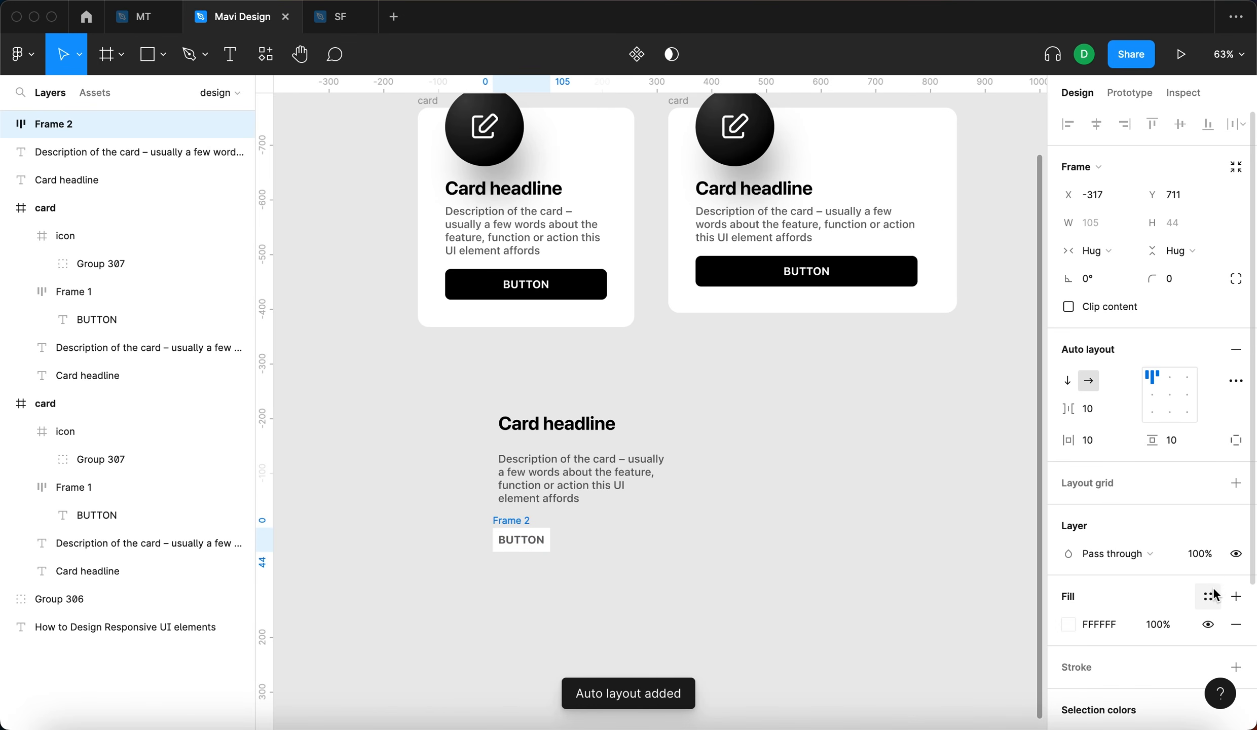
click(1108, 626)
text(0)
key(Return)
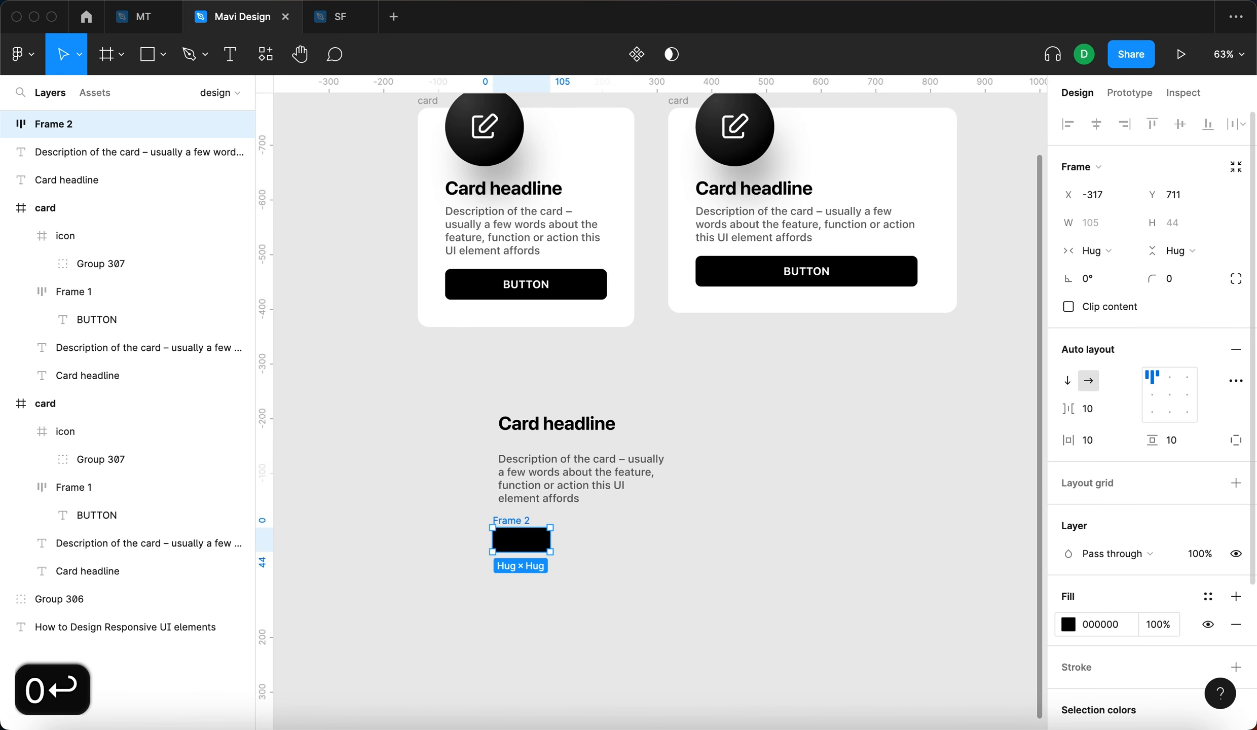
Set the new button's label colour to FFFFFF at 100% opacity.
key(Return)
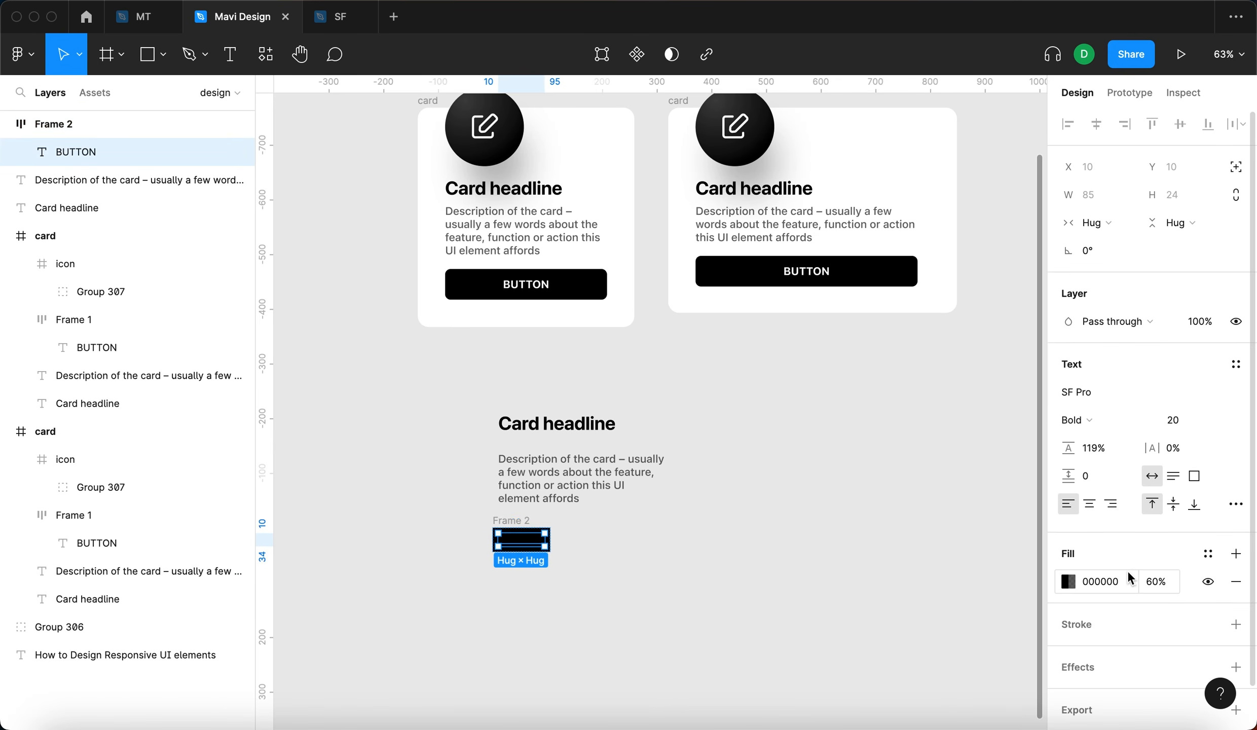
click(1116, 583)
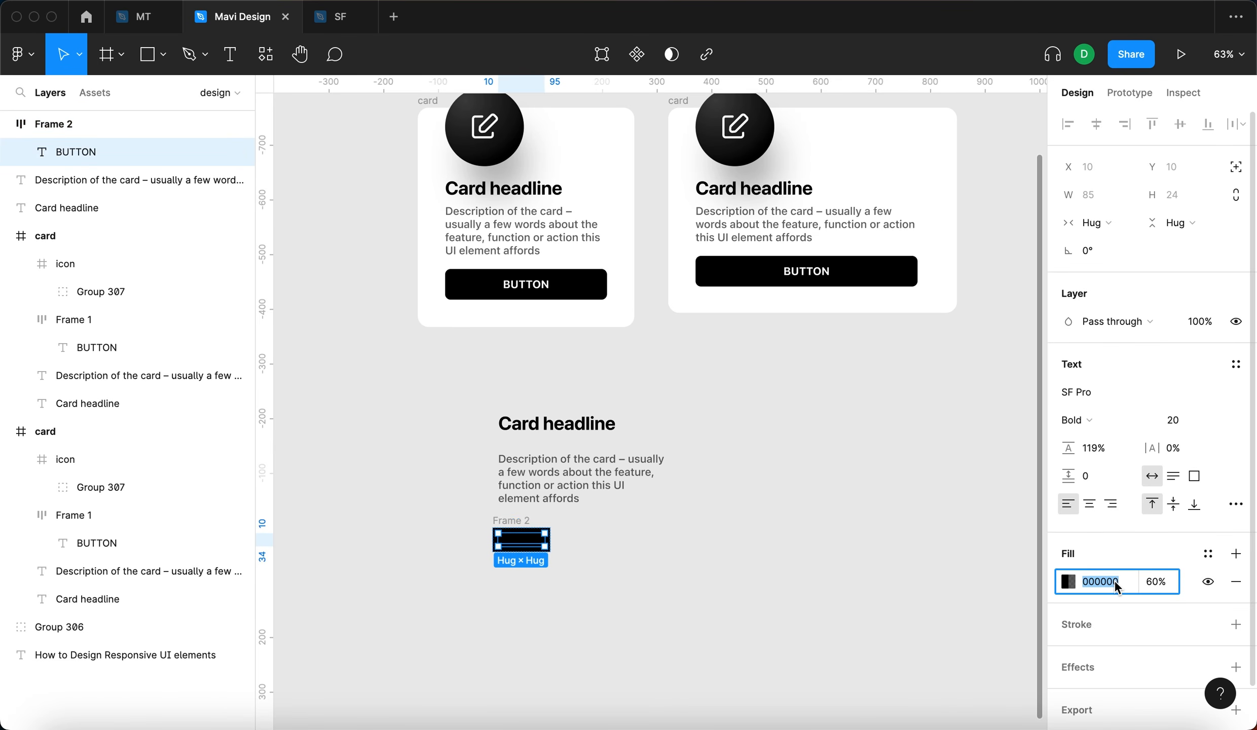
text(f)
key(Tab)
key(shift+Up)
key(shift+Up)
key(shift+Up)
key(shift+Up)
key(shift+Up)
key(shift+Up)
key(shift+Up)
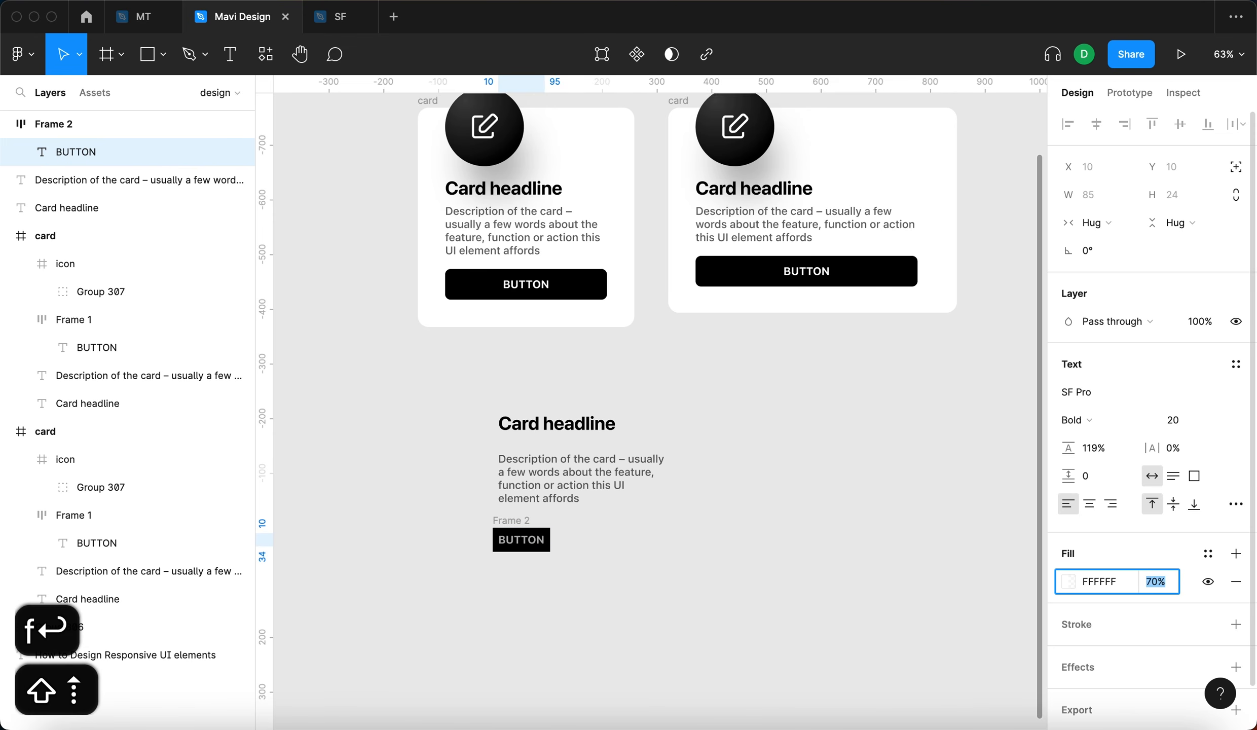
key(Return)
Move the new button frame to X -307, Y 702, aligned with the description's left edge.
click(710, 550)
drag(524, 527, 530, 520)
click(463, 445)
Set the new button's horizontal padding to 24 and vertical padding to 16, matching the button in the first card.
click(553, 283)
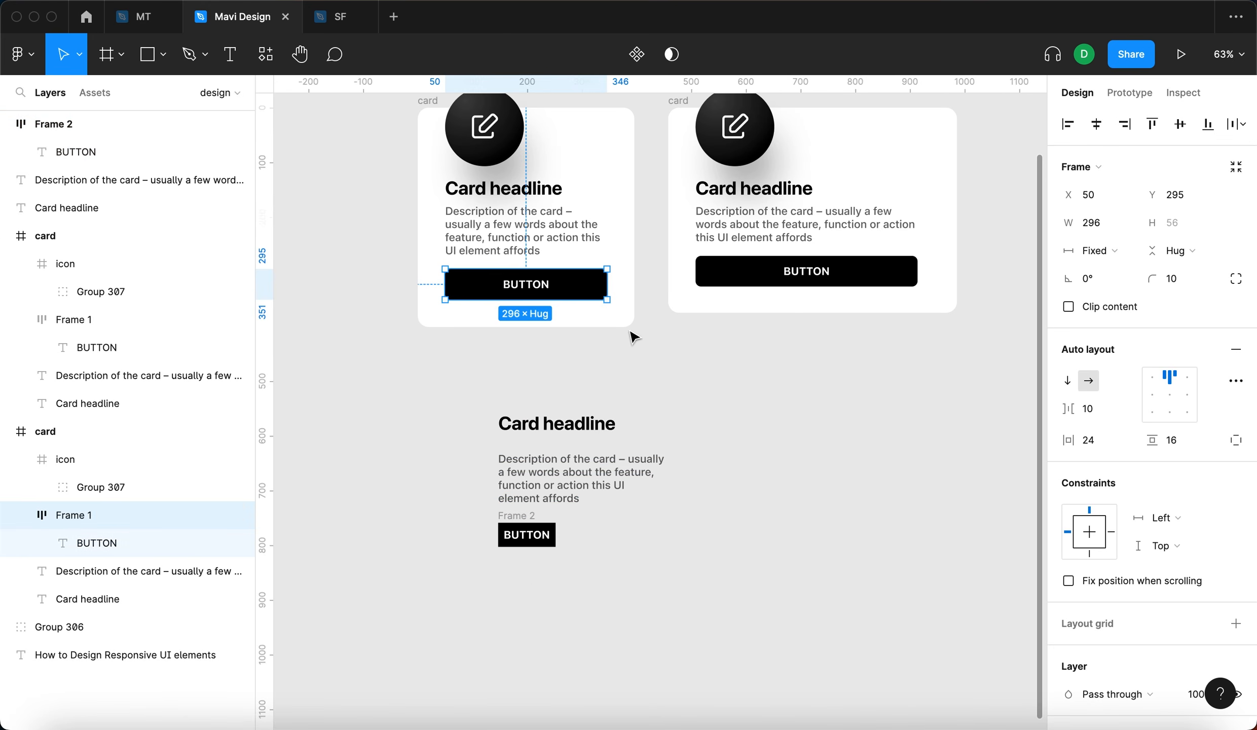
click(1072, 442)
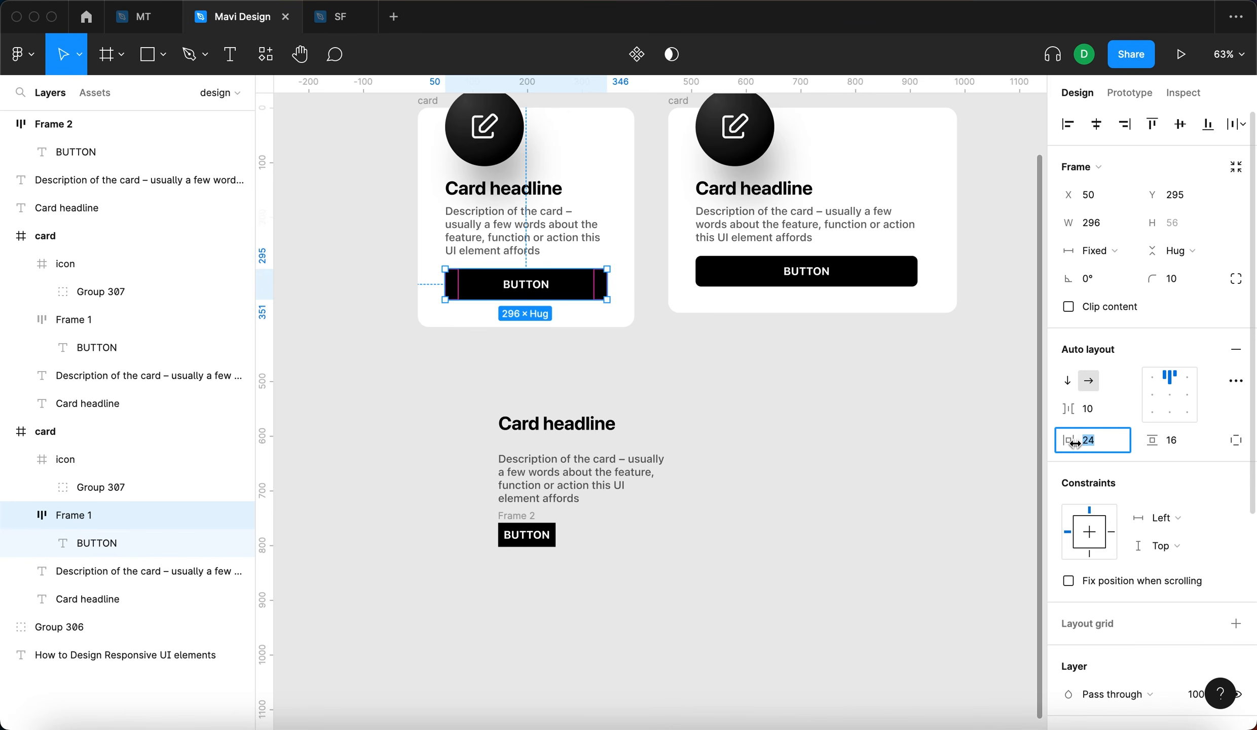
click(1186, 440)
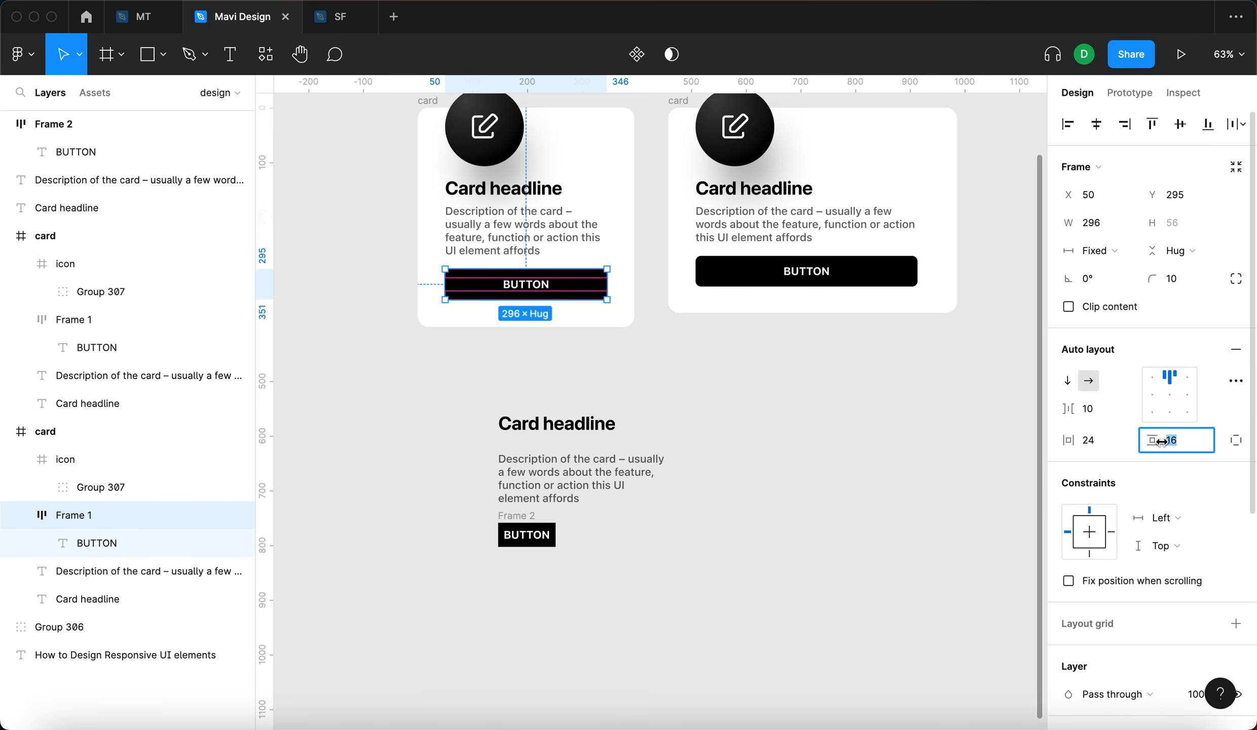
click(857, 560)
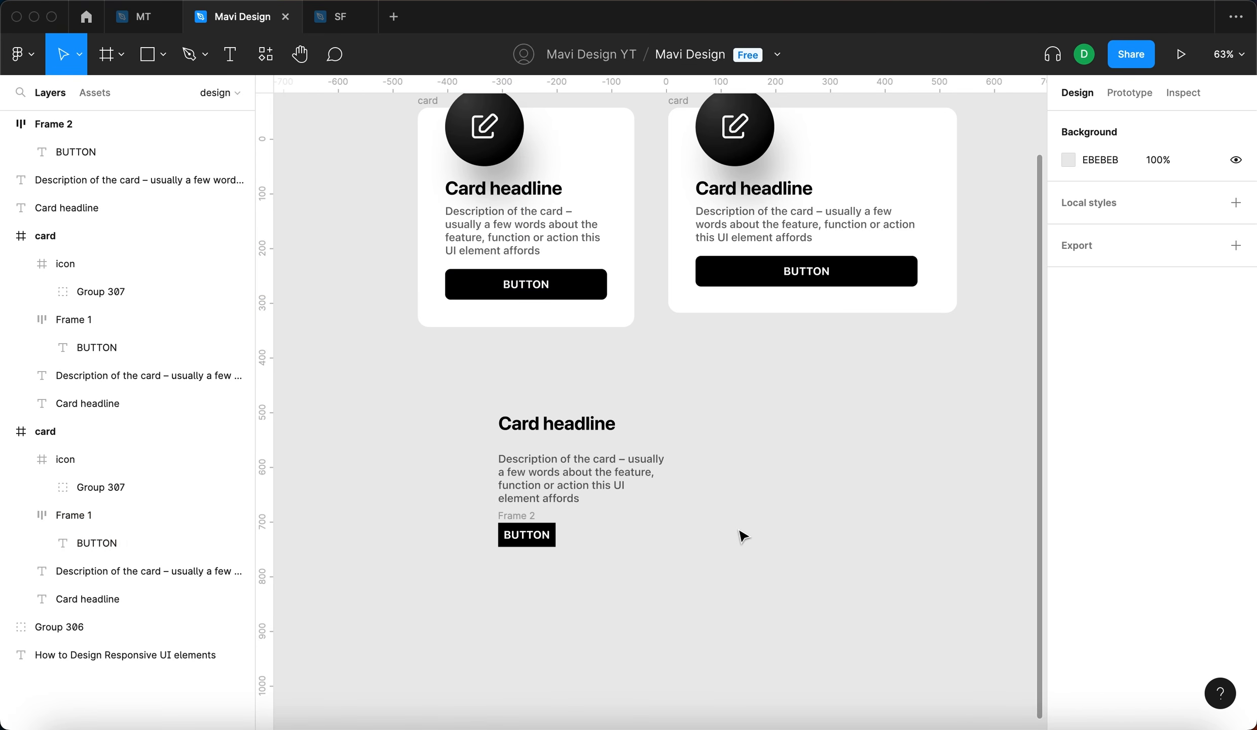
click(526, 516)
click(1105, 439)
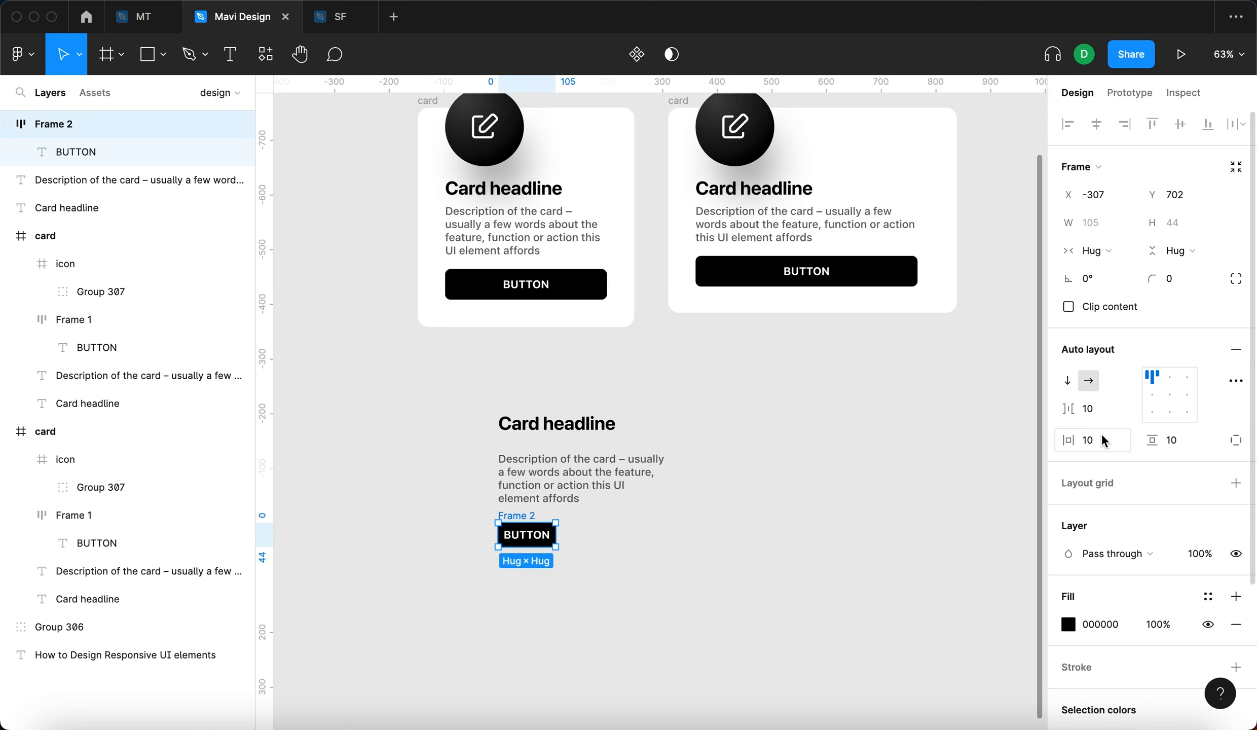
text(24)
key(Tab)
text(16)
key(Return)
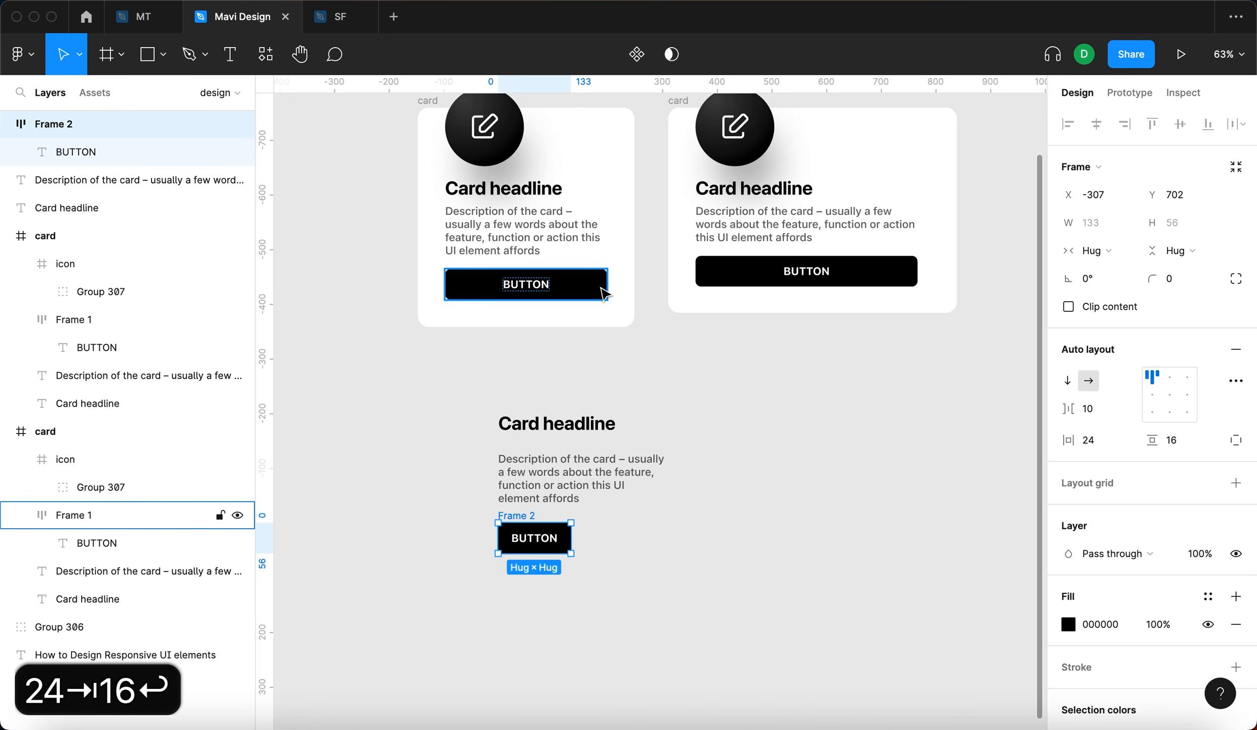
Round the new button's corners with a radius of 10, matching the first card's button.
click(603, 293)
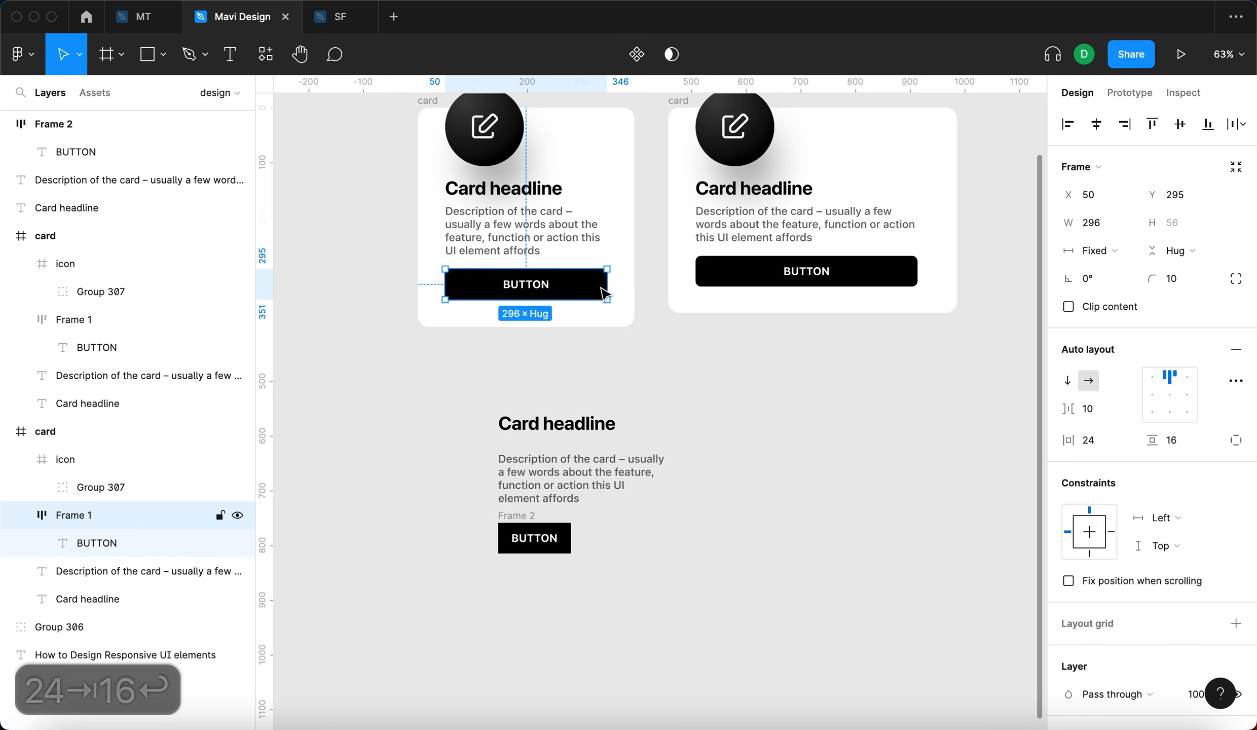
click(517, 527)
click(1179, 284)
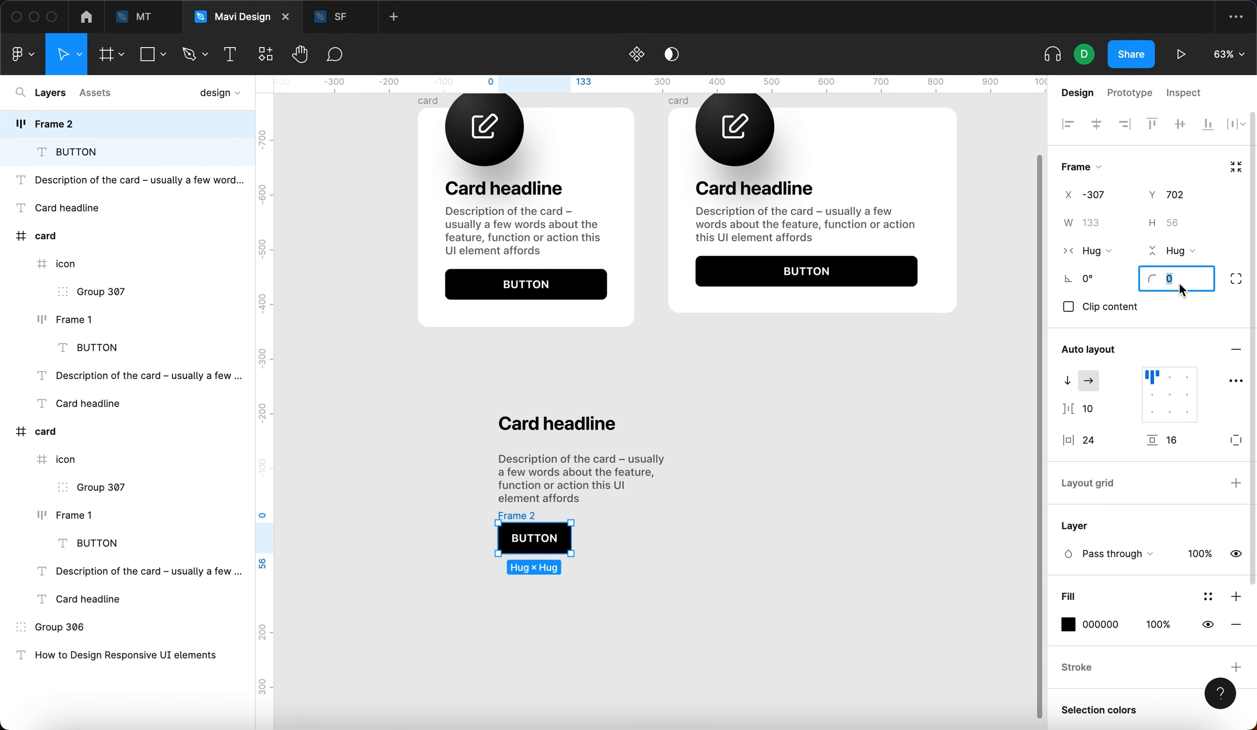
key(shift+Up)
key(Return)
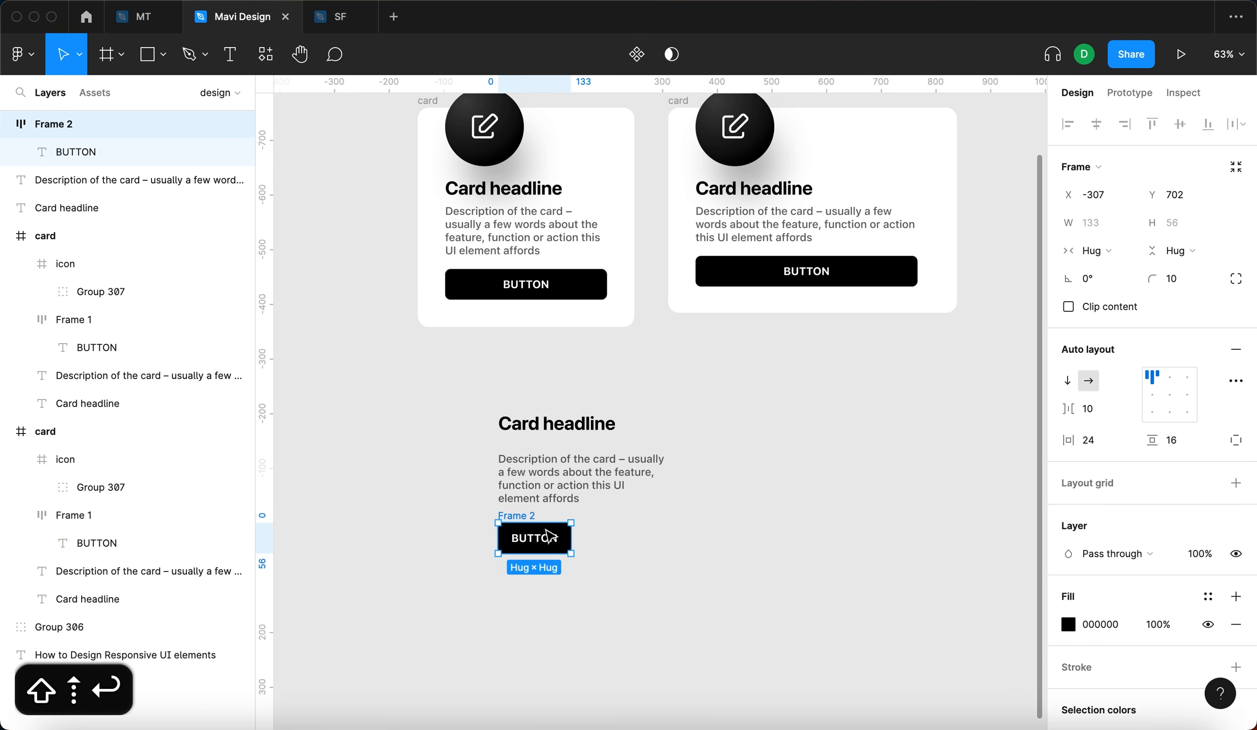
click(1158, 283)
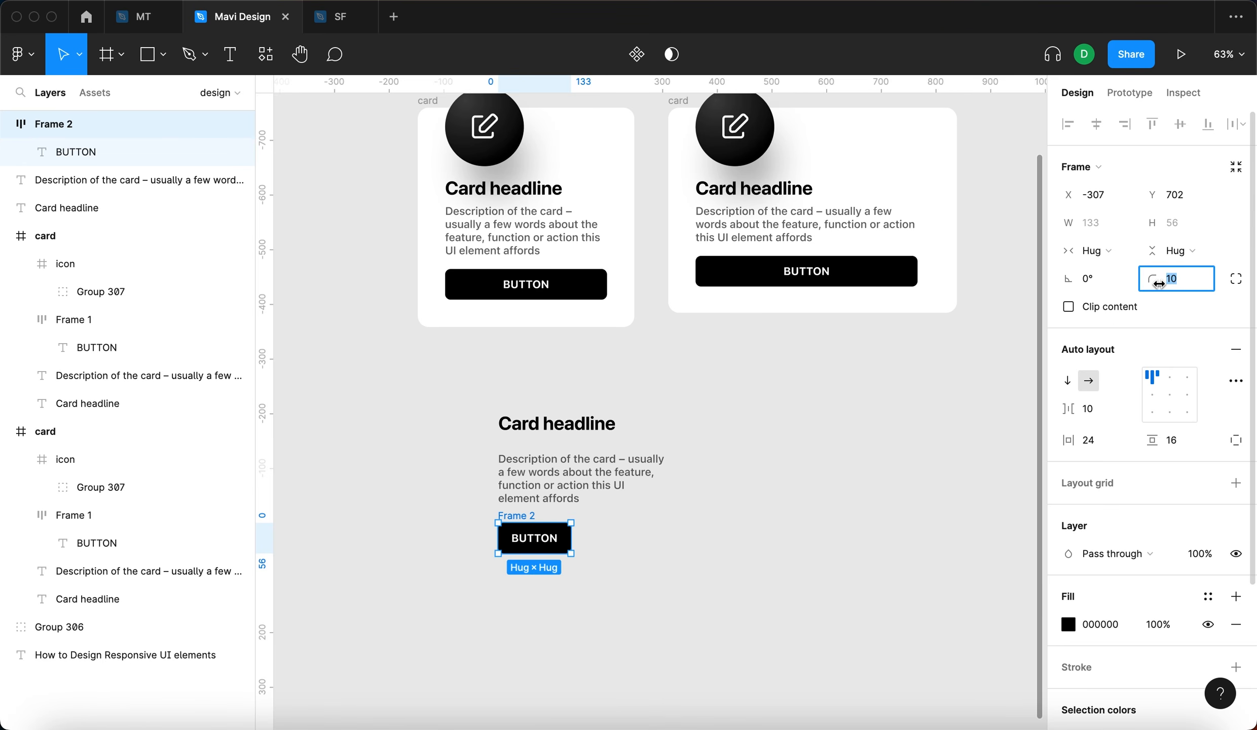
click(944, 425)
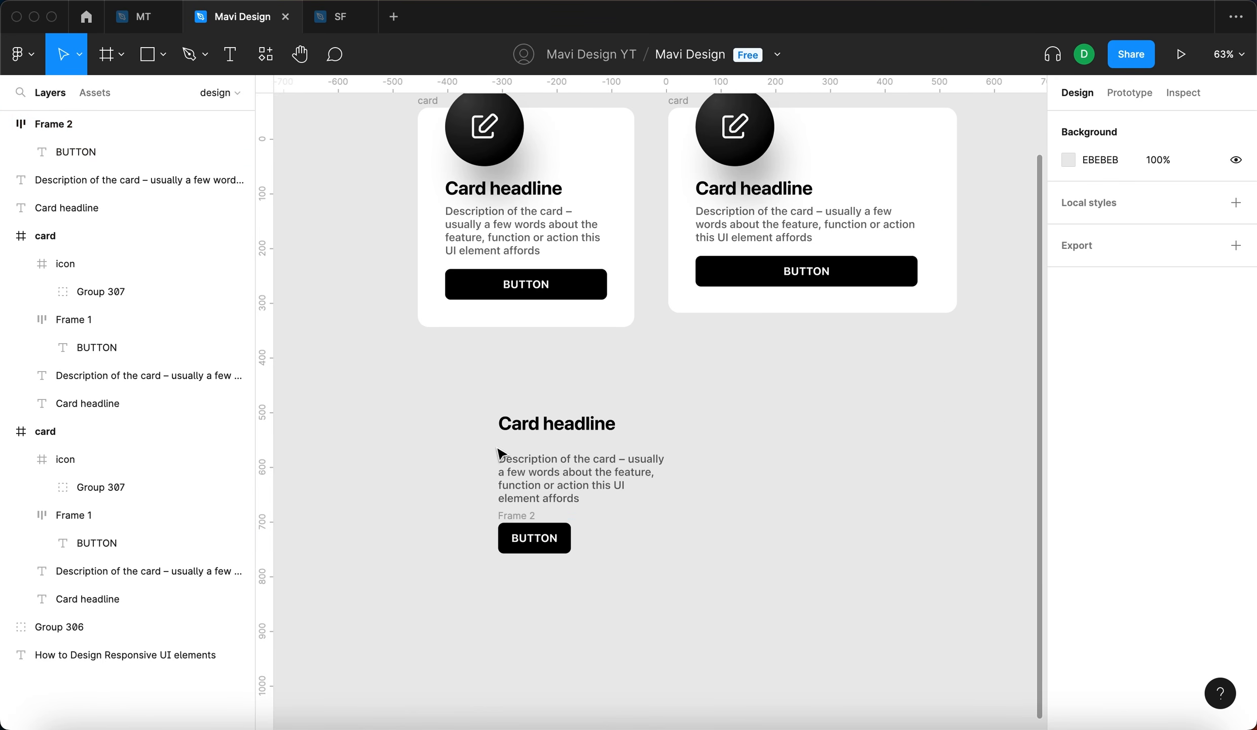
Move the standalone headline, description and button together further below the cards, with the headline at X -354, Y 599.
click(527, 429)
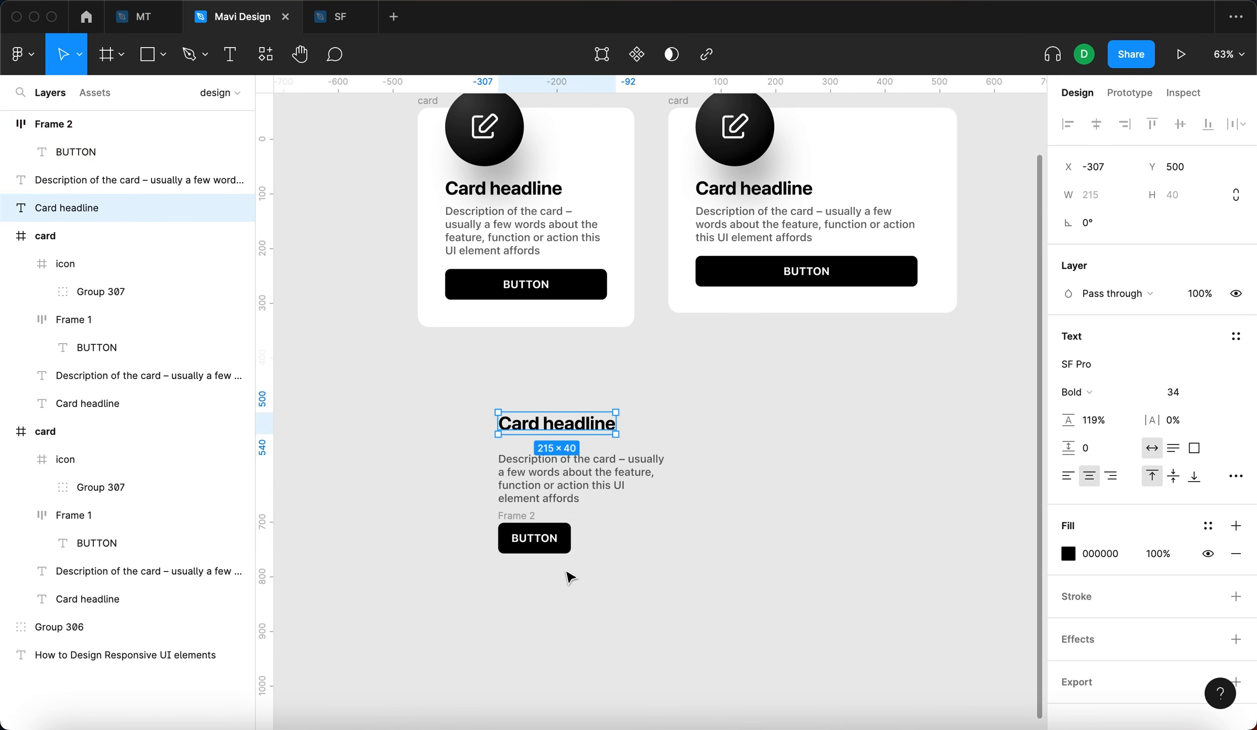
click(563, 474)
click(549, 531)
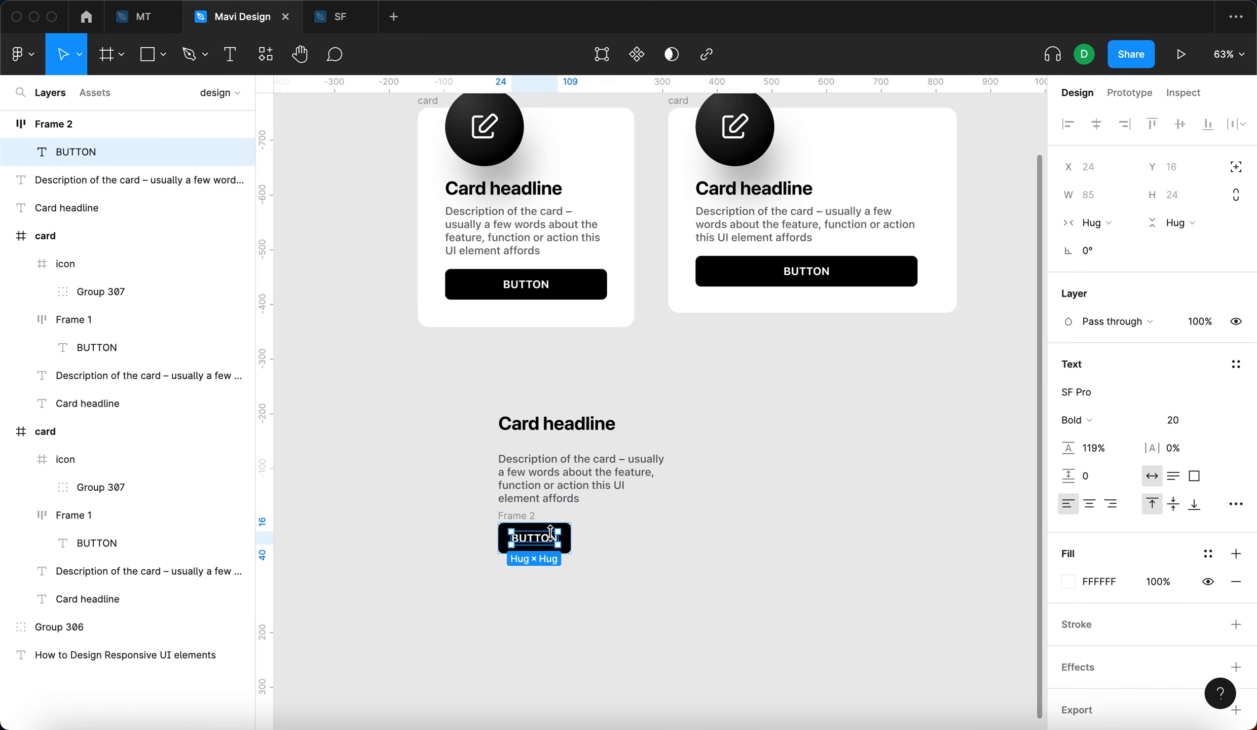
click(783, 597)
drag(809, 598, 494, 378)
mouse_move(531, 471)
mouse_down()
mouse_move(749, 514)
mouse_move(681, 472)
mouse_move(591, 466)
mouse_move(548, 479)
mouse_up()
key(Escape)
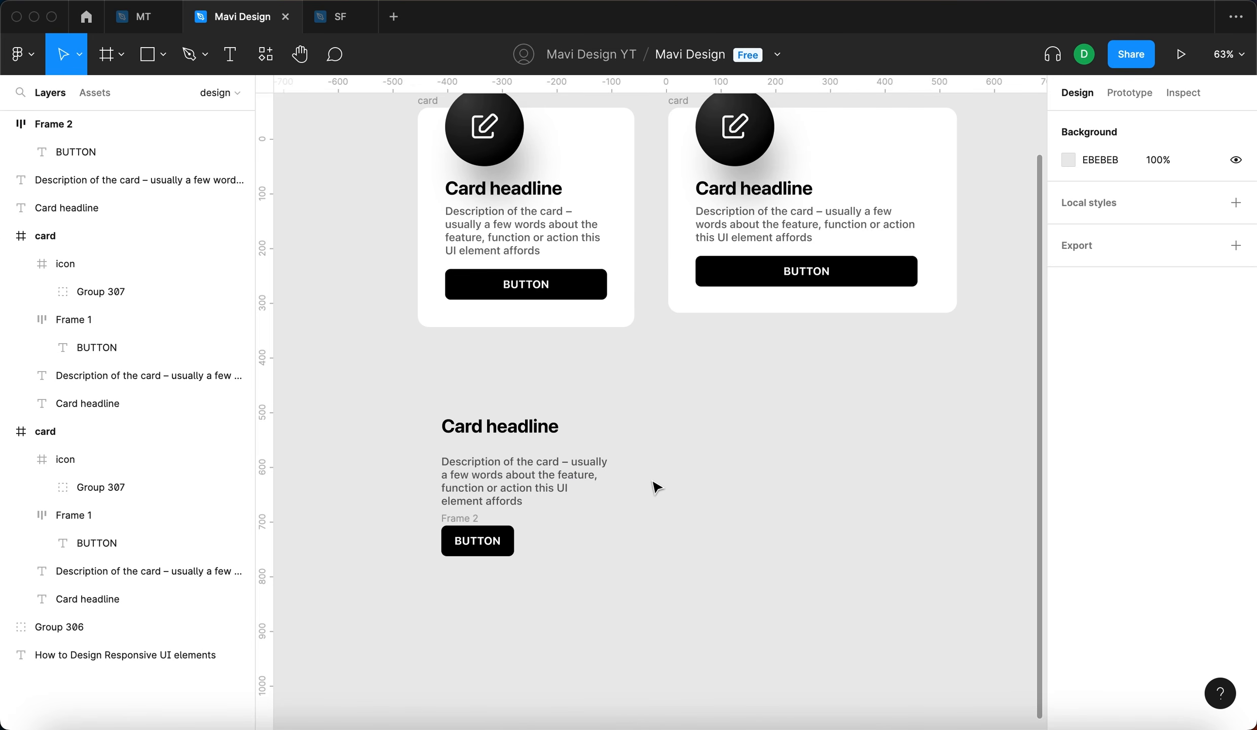
drag(707, 566, 385, 413)
drag(553, 479, 582, 529)
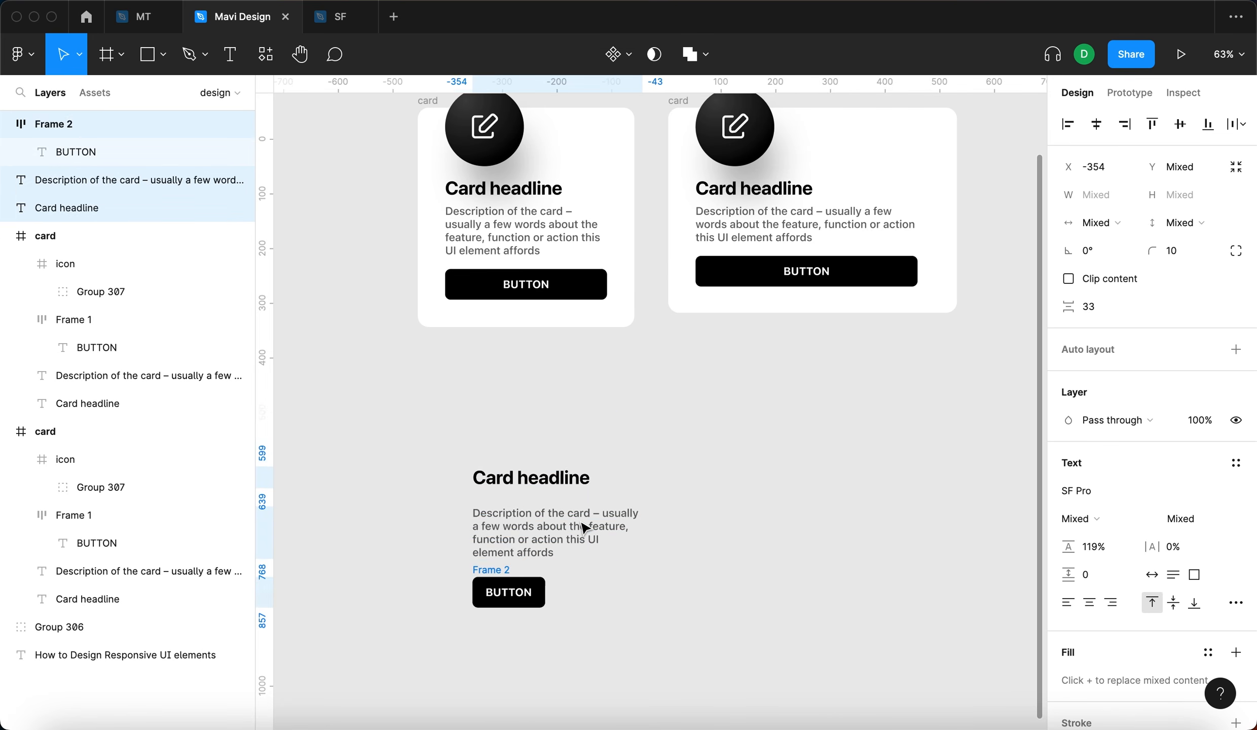
click(548, 384)
Draw a square frame about 117 × 117 on the empty canvas to the left of the first card's icon.
click(502, 138)
scroll(441, 294, up, 3)
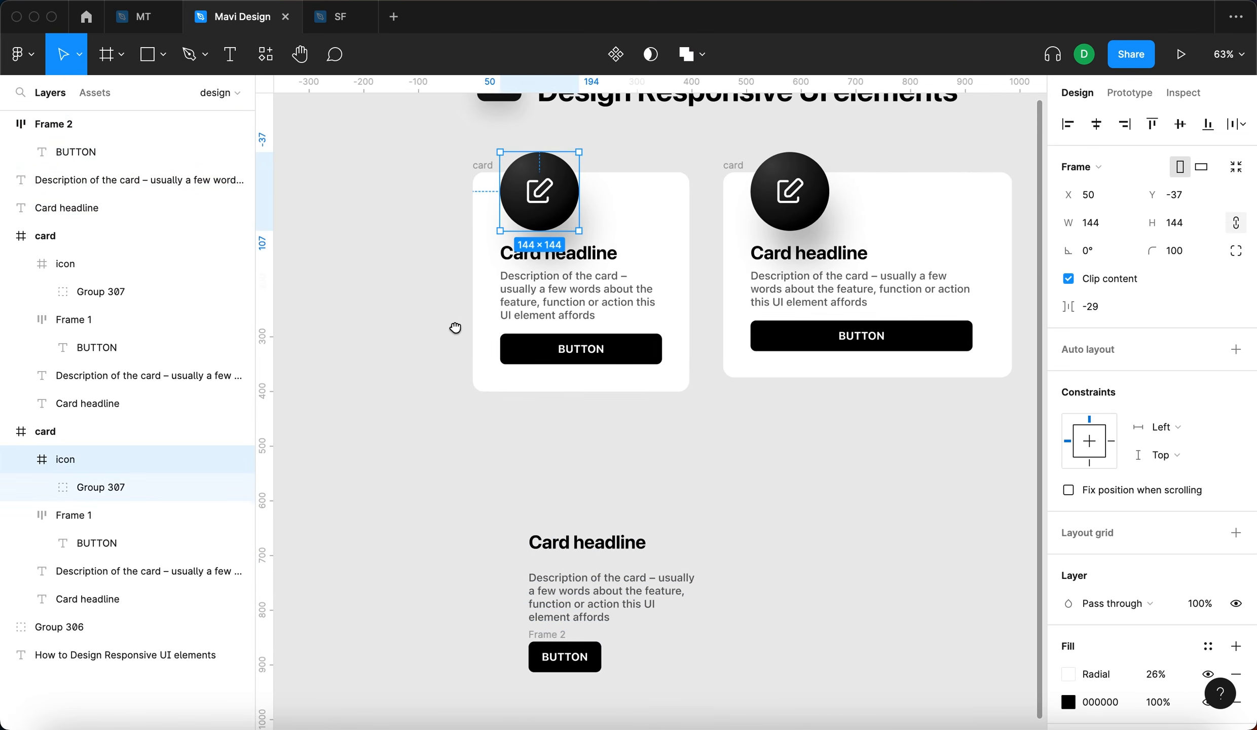
click(420, 357)
drag(407, 362, 494, 377)
scroll(638, 209, up, 5)
click(645, 218)
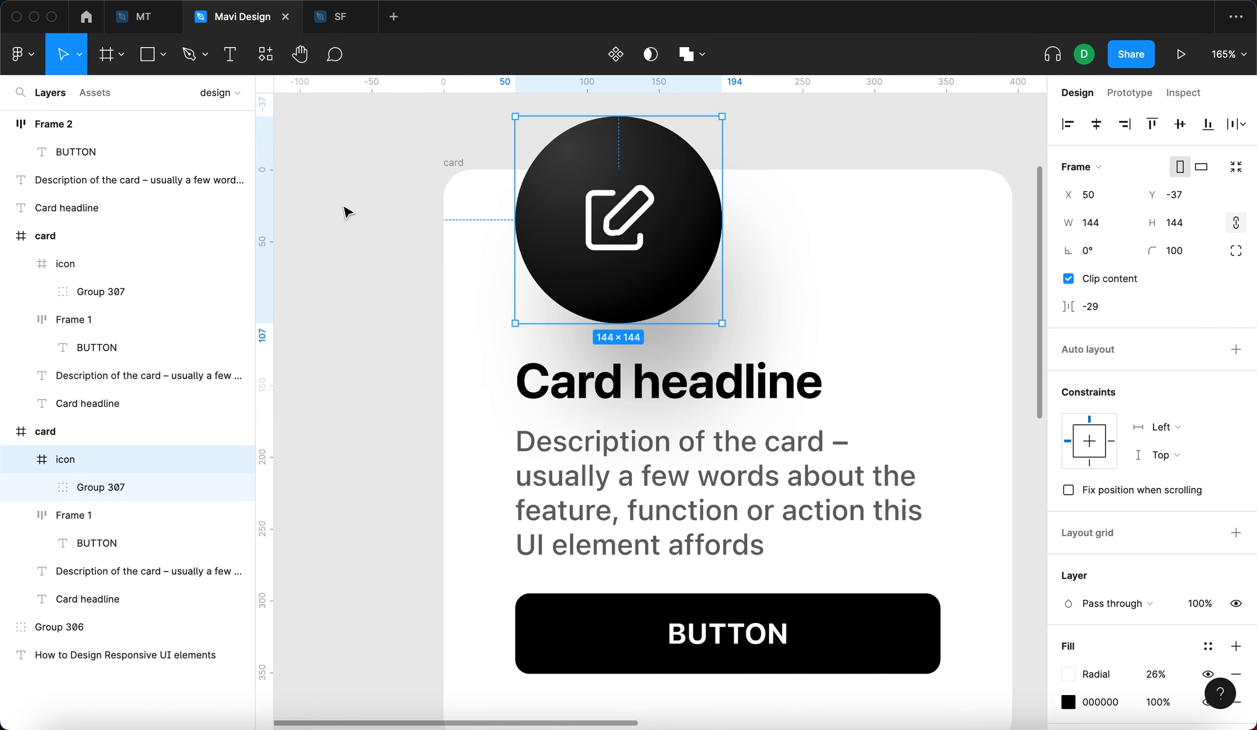
drag(382, 200, 674, 260)
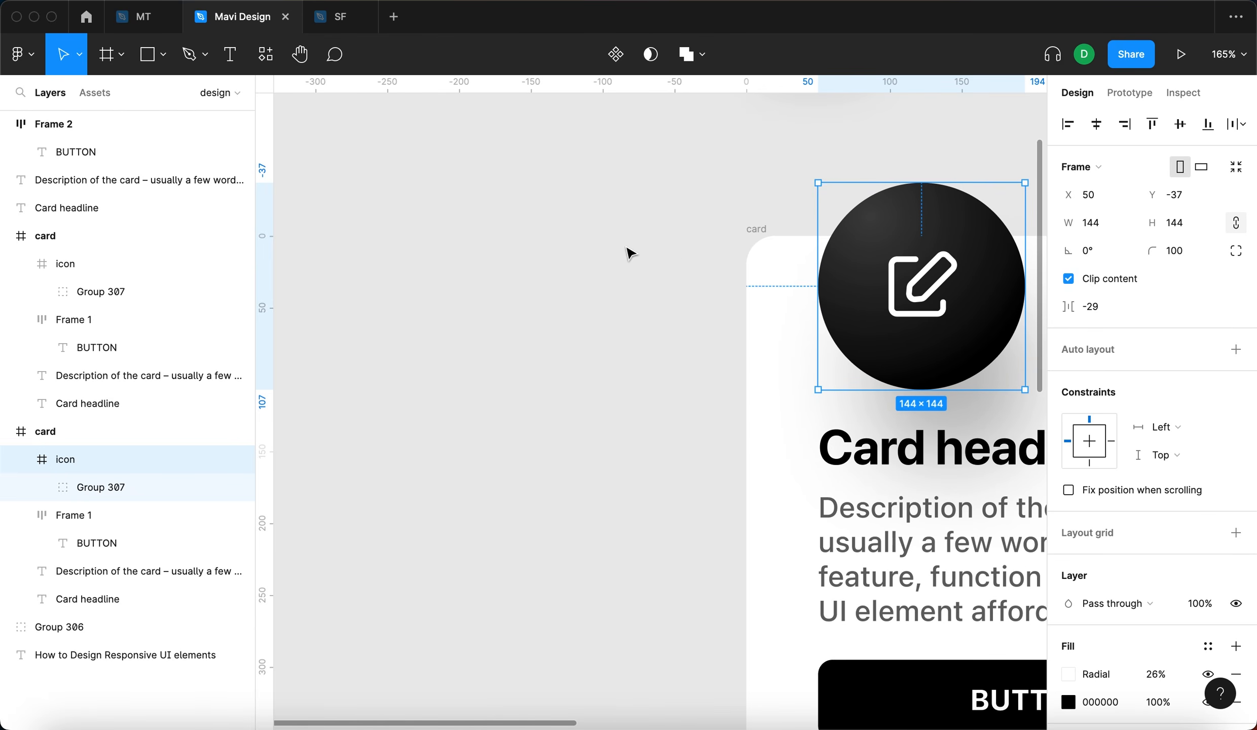
key(f)
drag(367, 169, 535, 330)
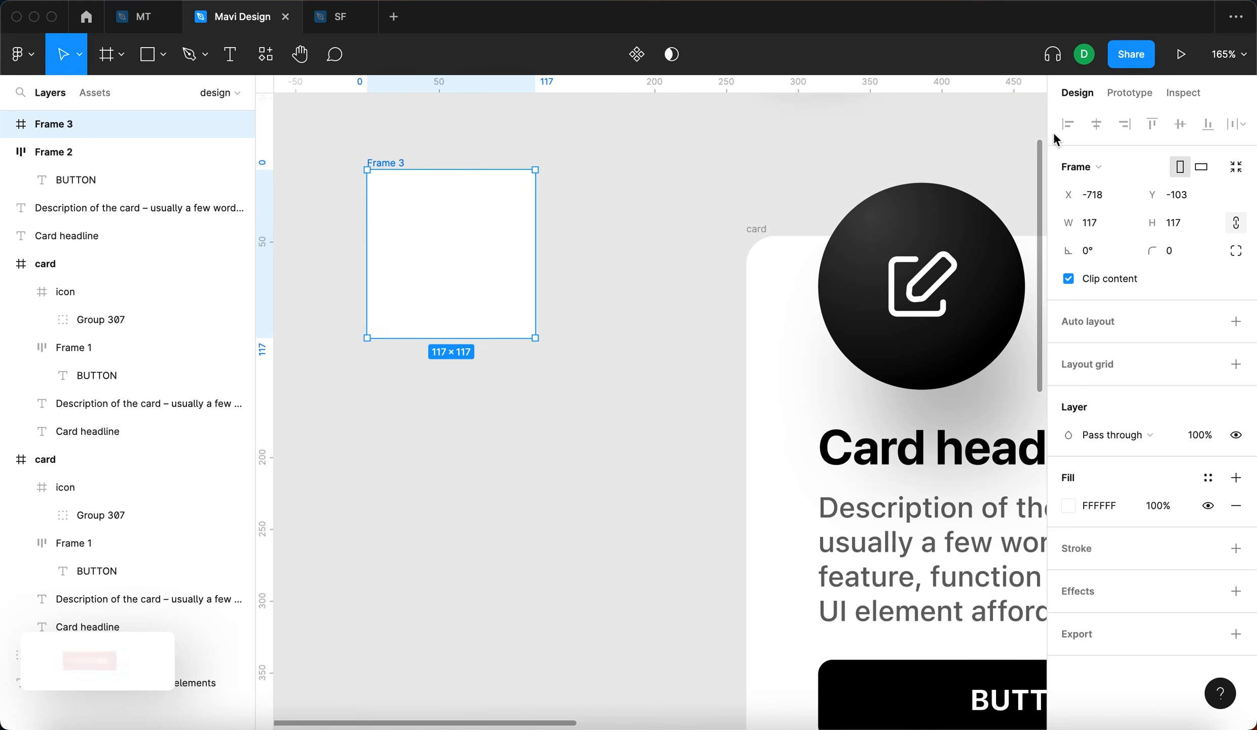
Resize the new square frame to 144 × 144 like the first card's icon, and move it to X -676, Y -103.
click(1105, 223)
text(144)
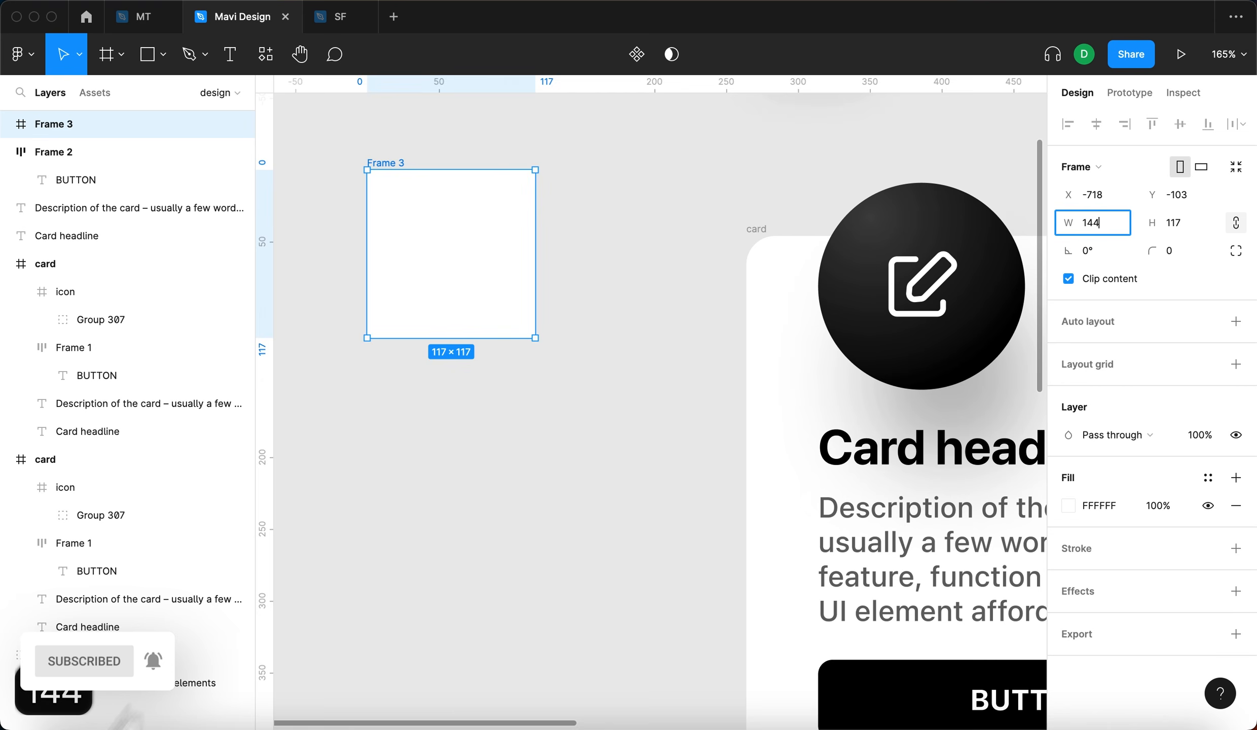
key(Tab)
text(144)
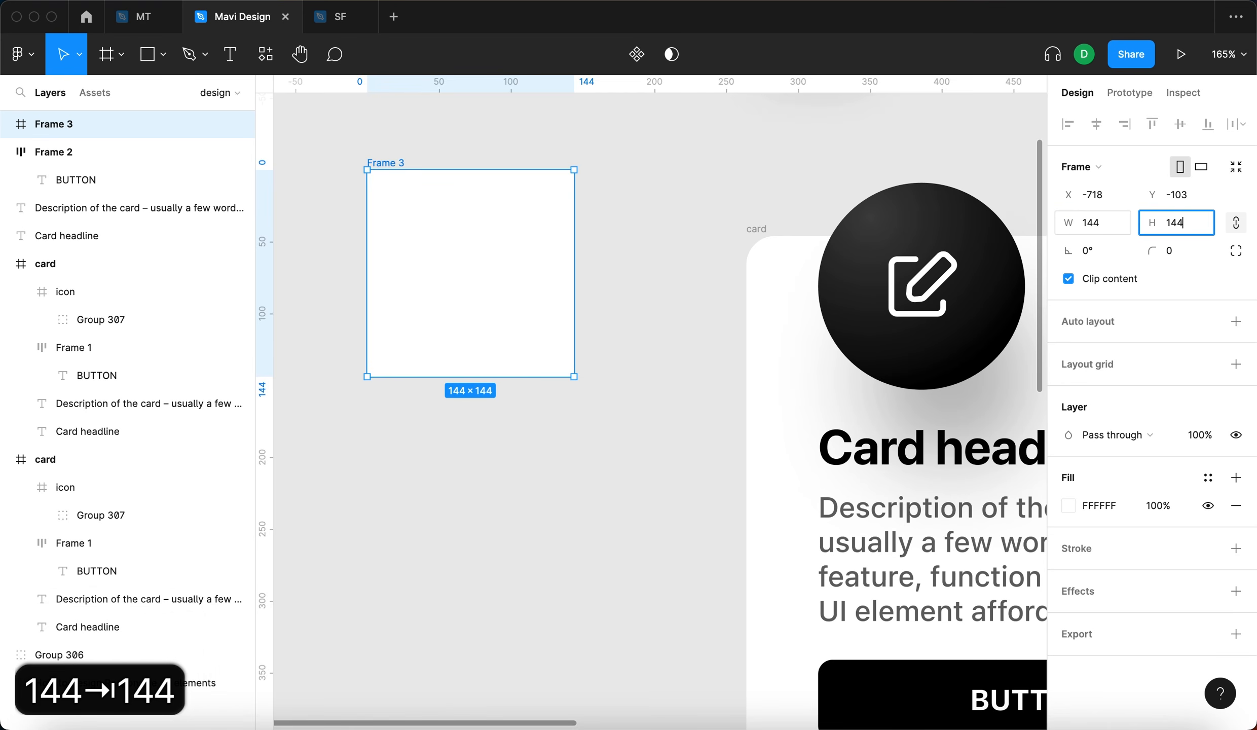
key(Return)
drag(462, 278, 522, 278)
Rename the new square frame "icon" and set its corner radius to 72 to make it a circle.
key(super+r)
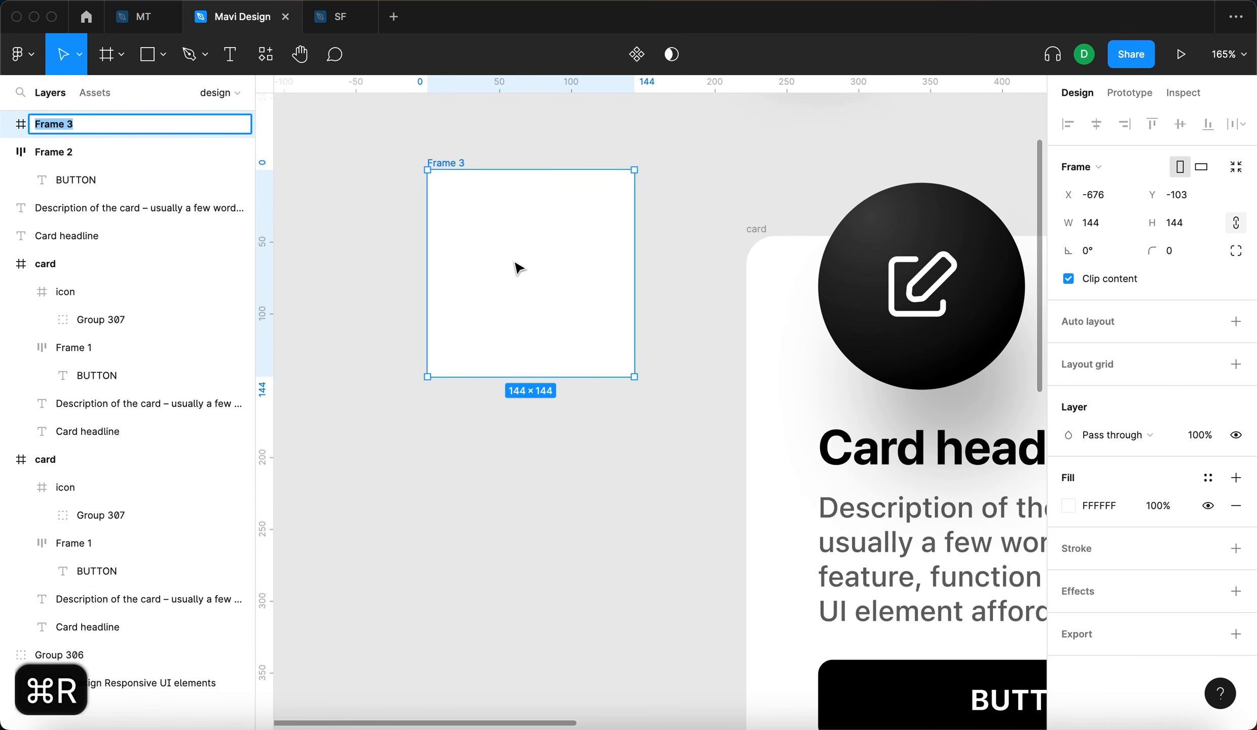
text(icon)
key(Return)
click(1197, 252)
text(72)
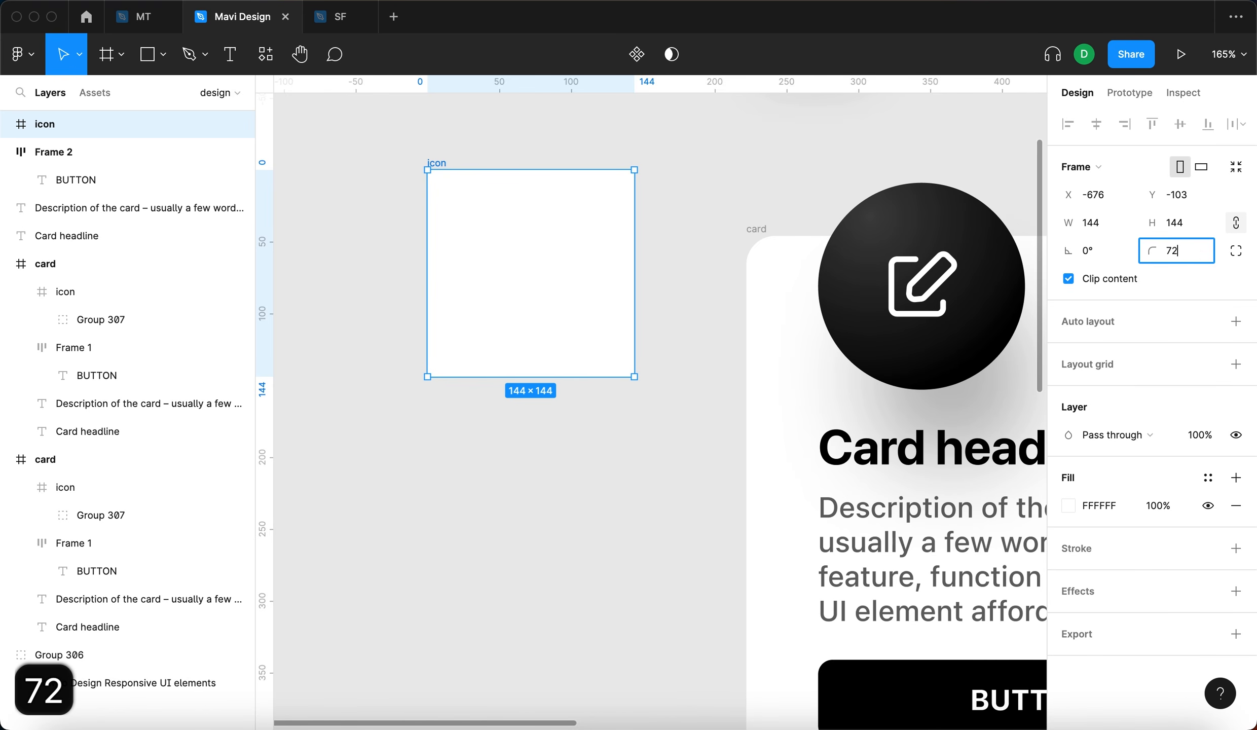
key(Return)
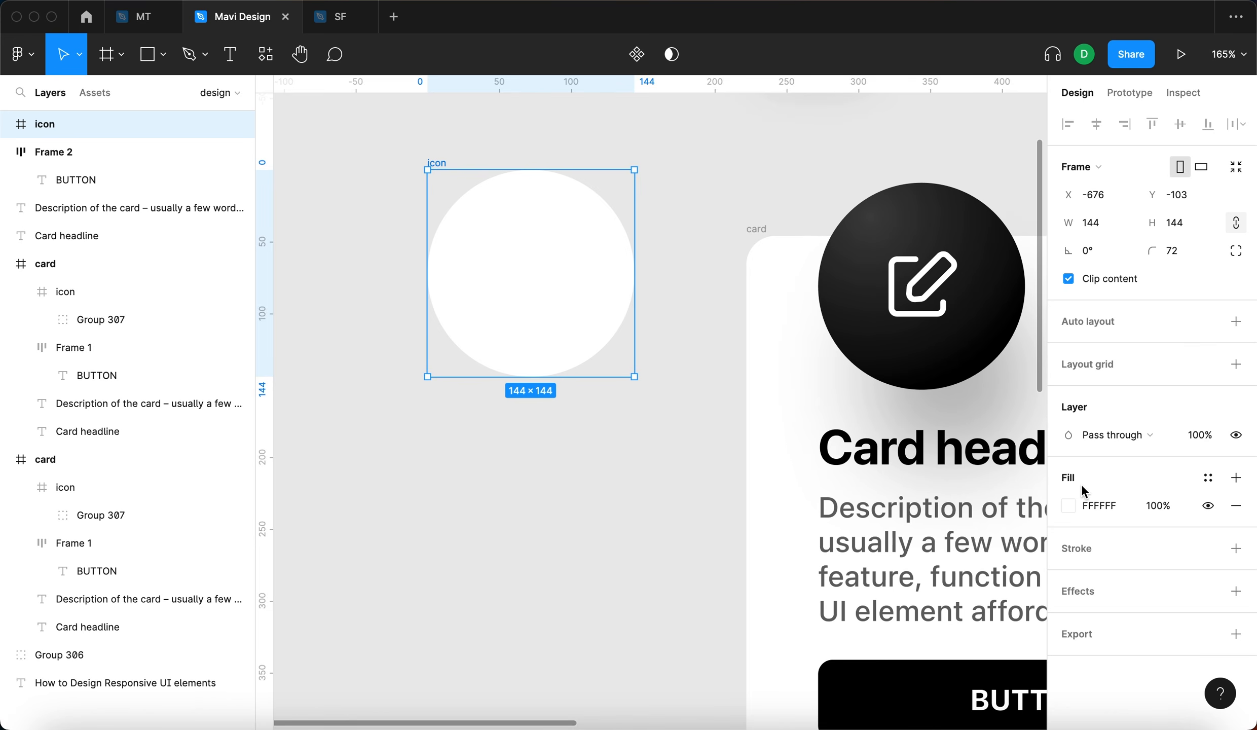
Set the new icon circle's fill to black 000000 and add a white FFFFFF fill at 20% opacity above it.
click(1102, 505)
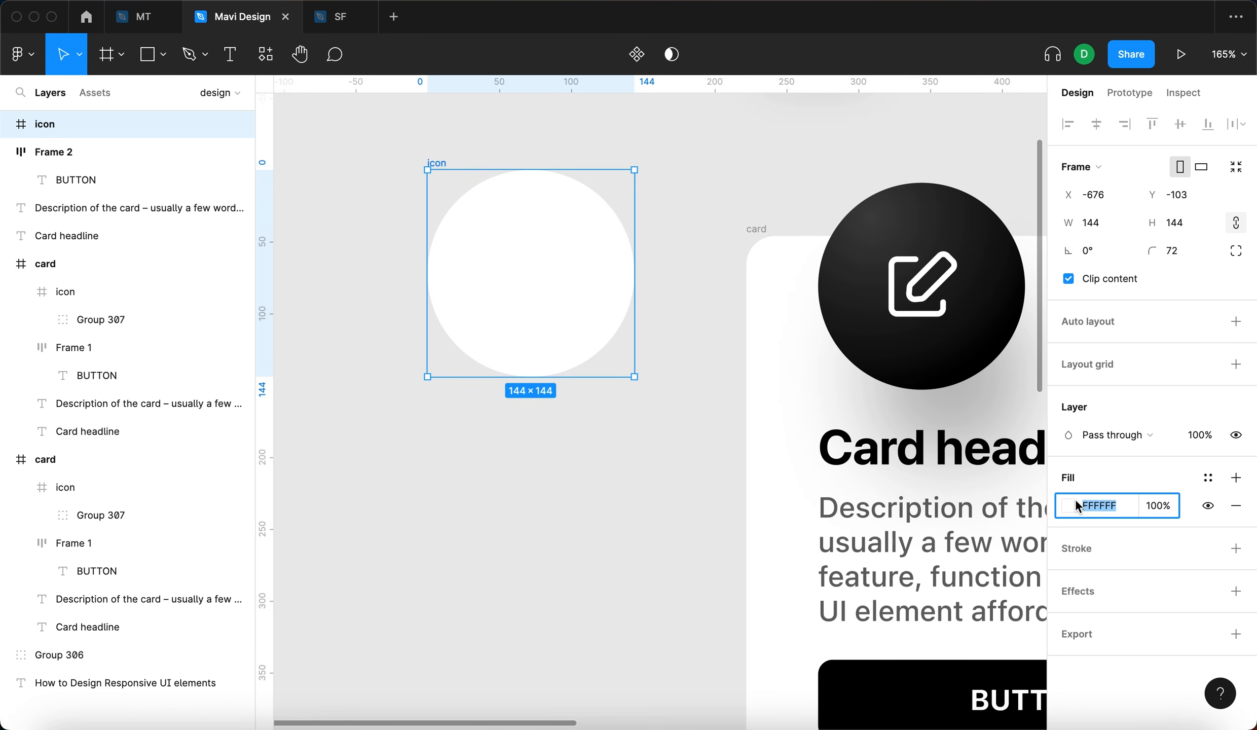
text(0)
key(Return)
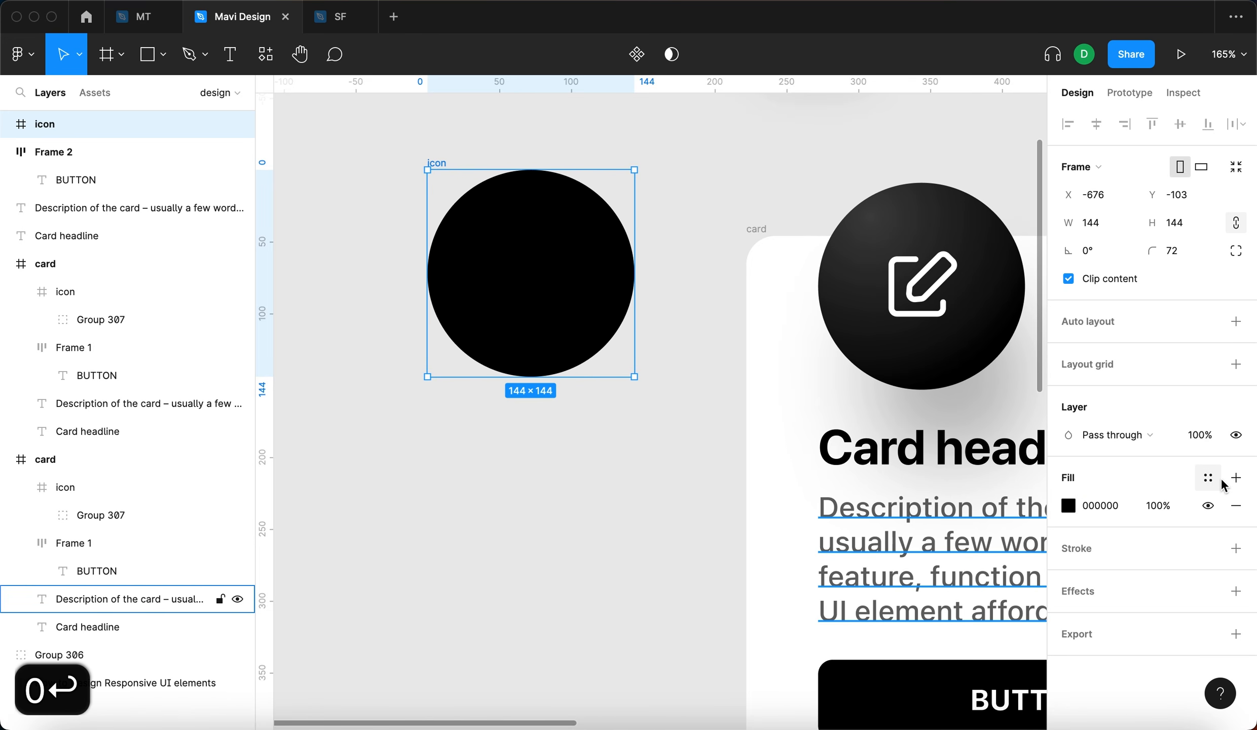
click(1236, 478)
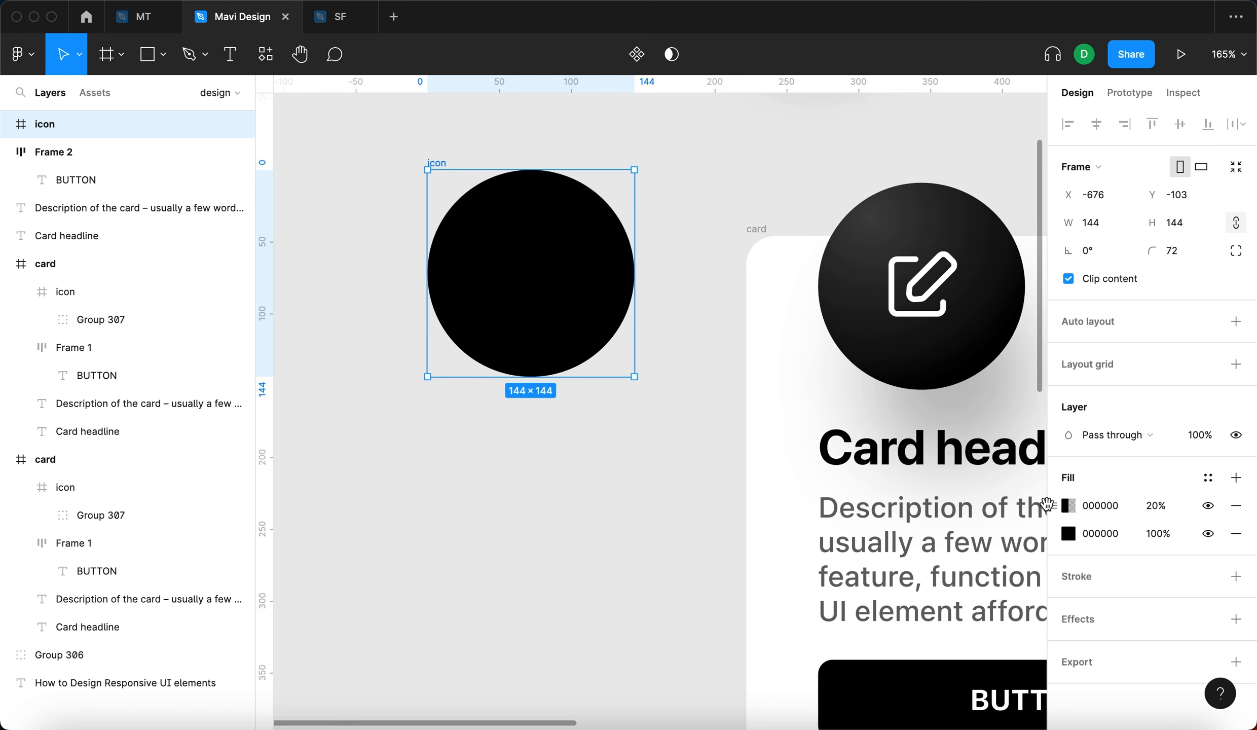
click(1103, 505)
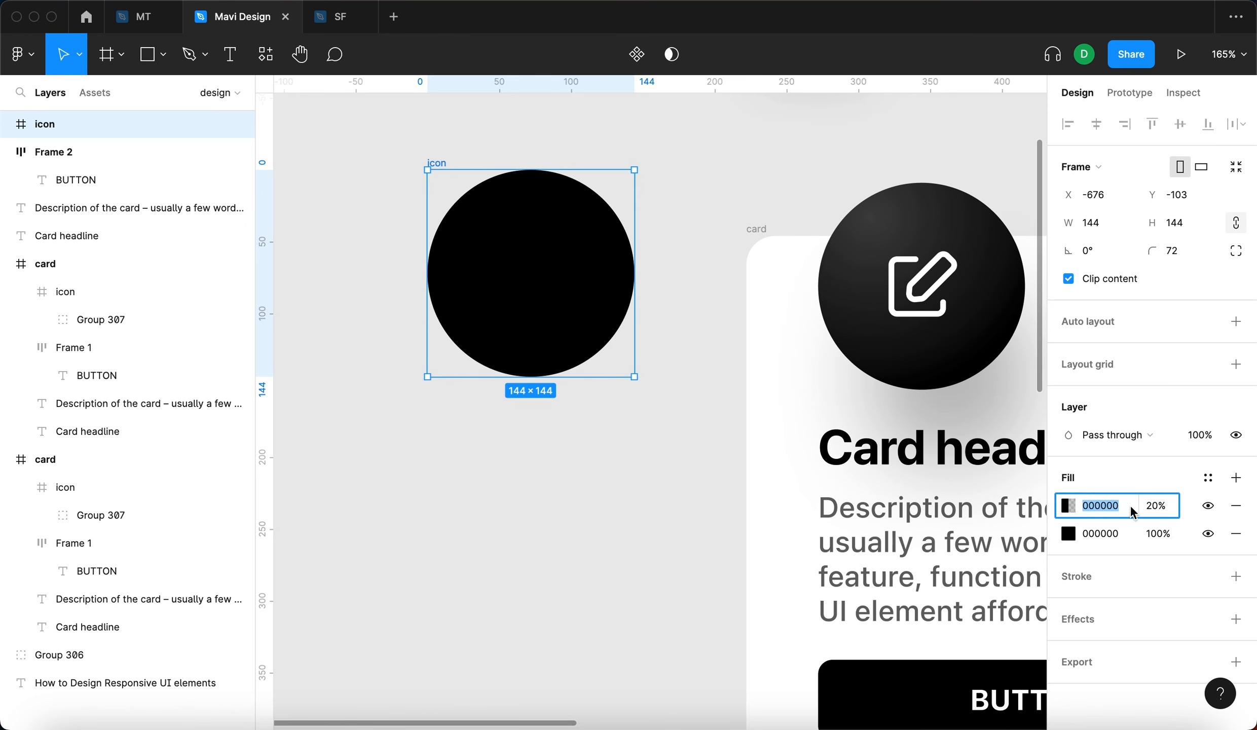
text(f)
key(Return)
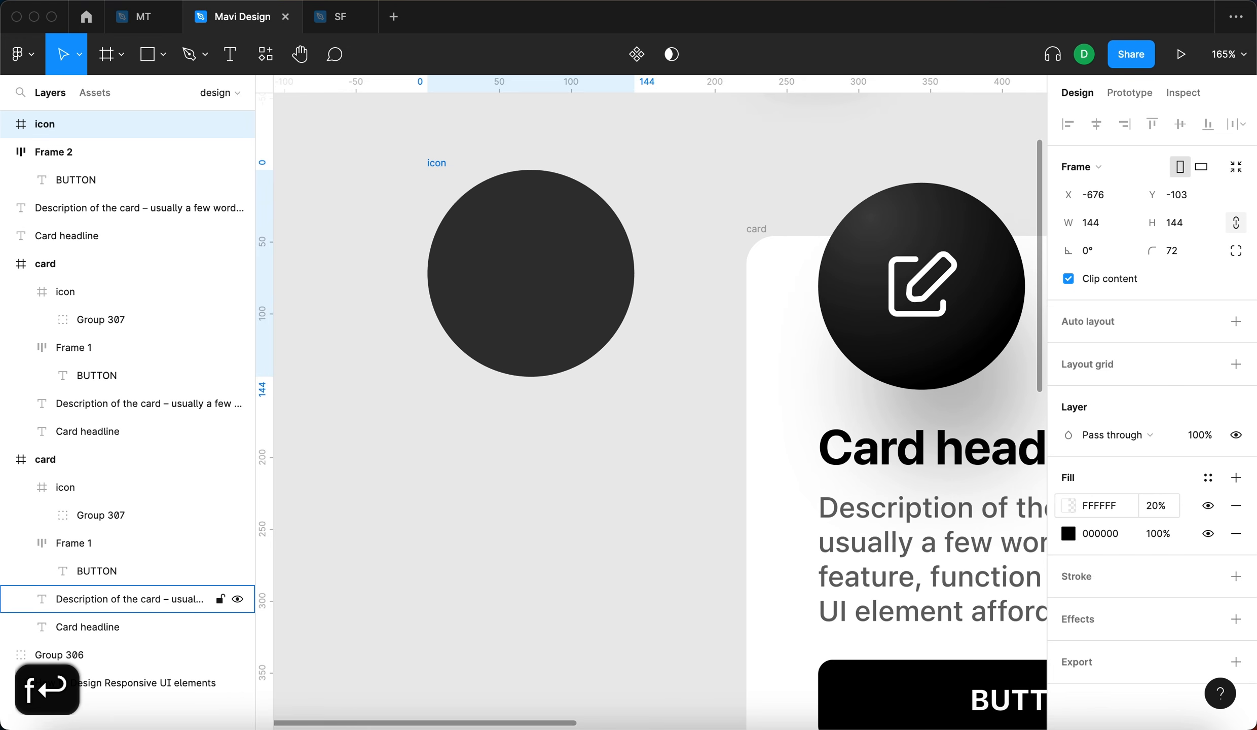
Change the circle's white fill to a radial gradient, with its centre moved toward the circle's upper left and its end near the lower edge.
click(1062, 505)
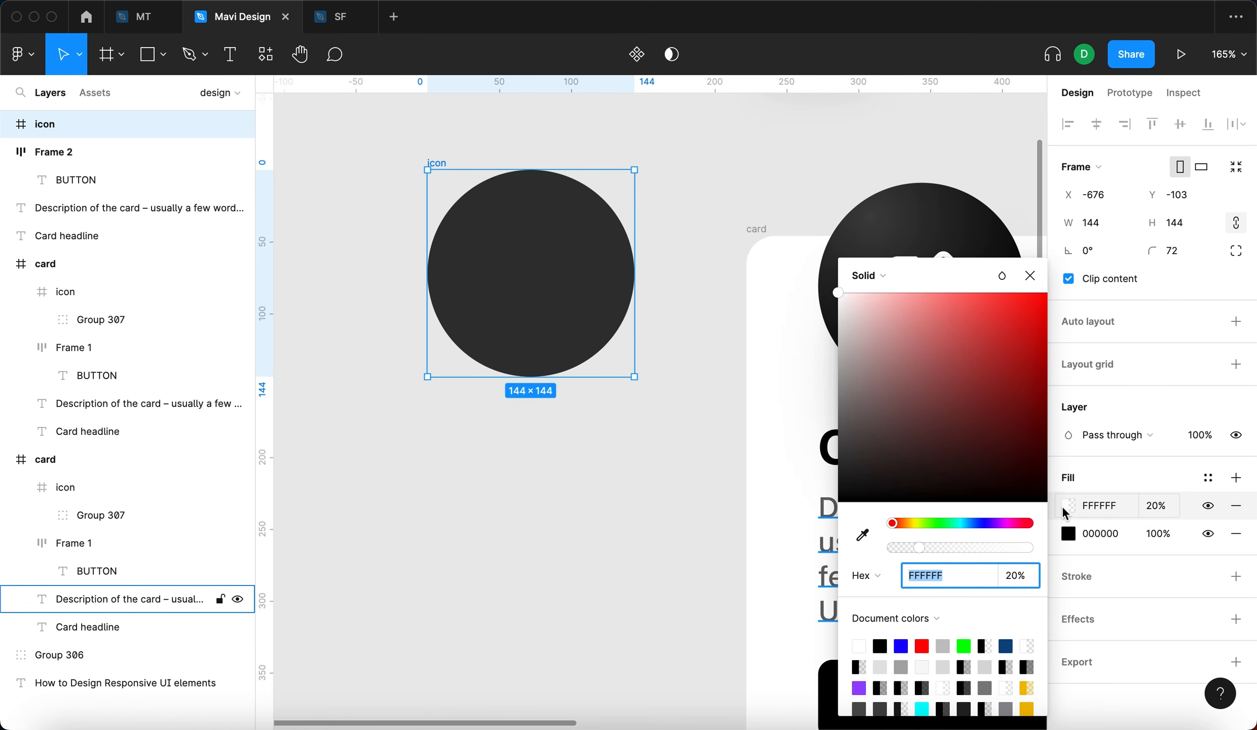
click(1065, 506)
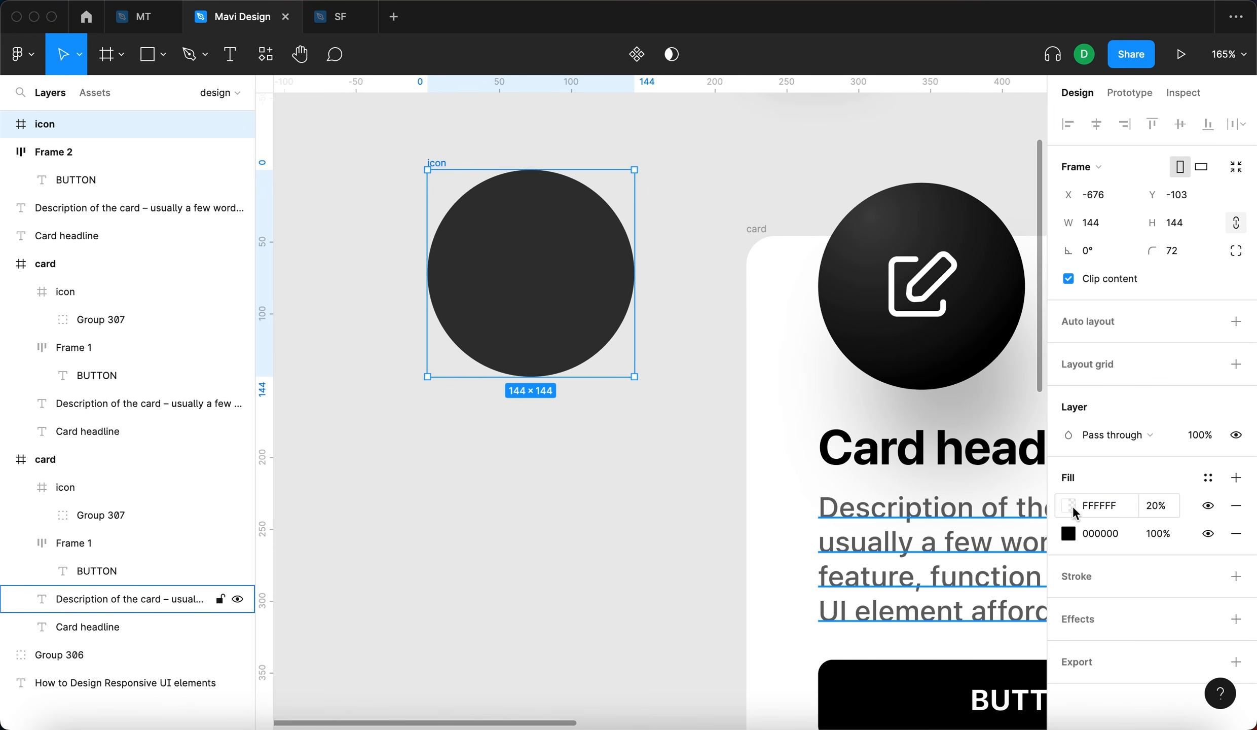
click(1066, 505)
click(886, 277)
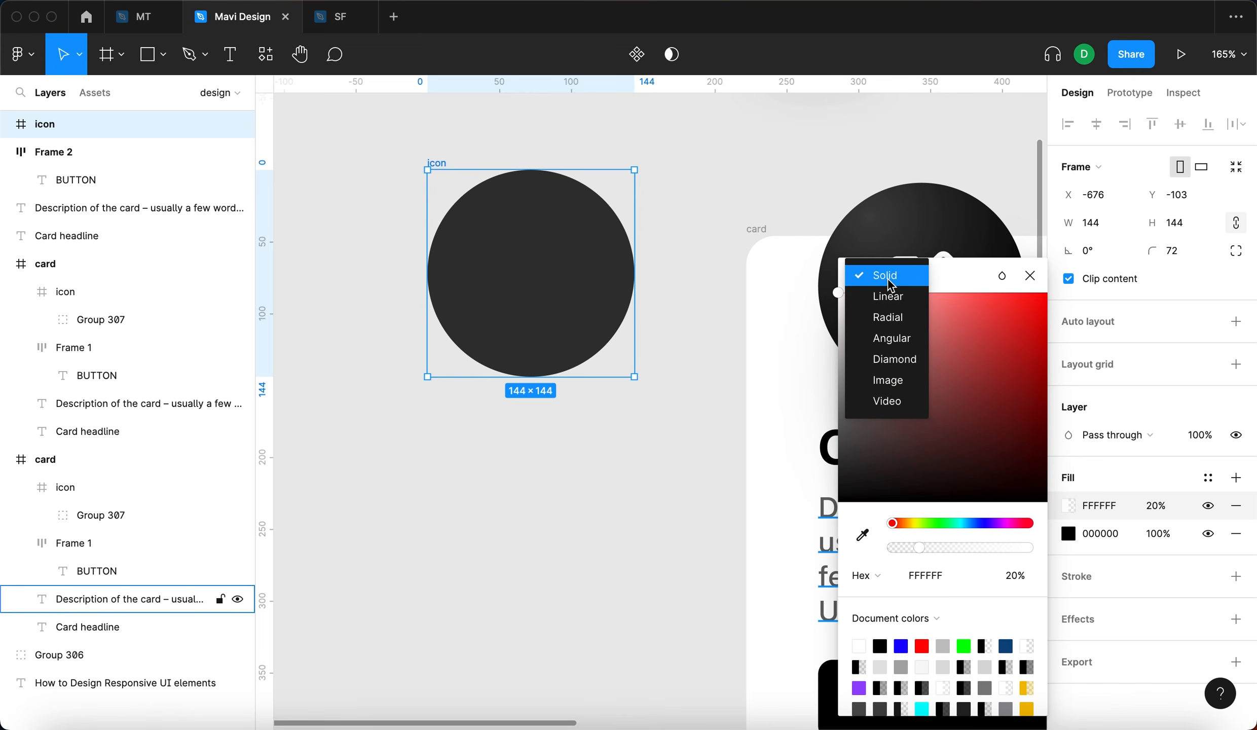
click(906, 318)
drag(530, 275, 484, 205)
drag(527, 370, 548, 345)
click(1029, 211)
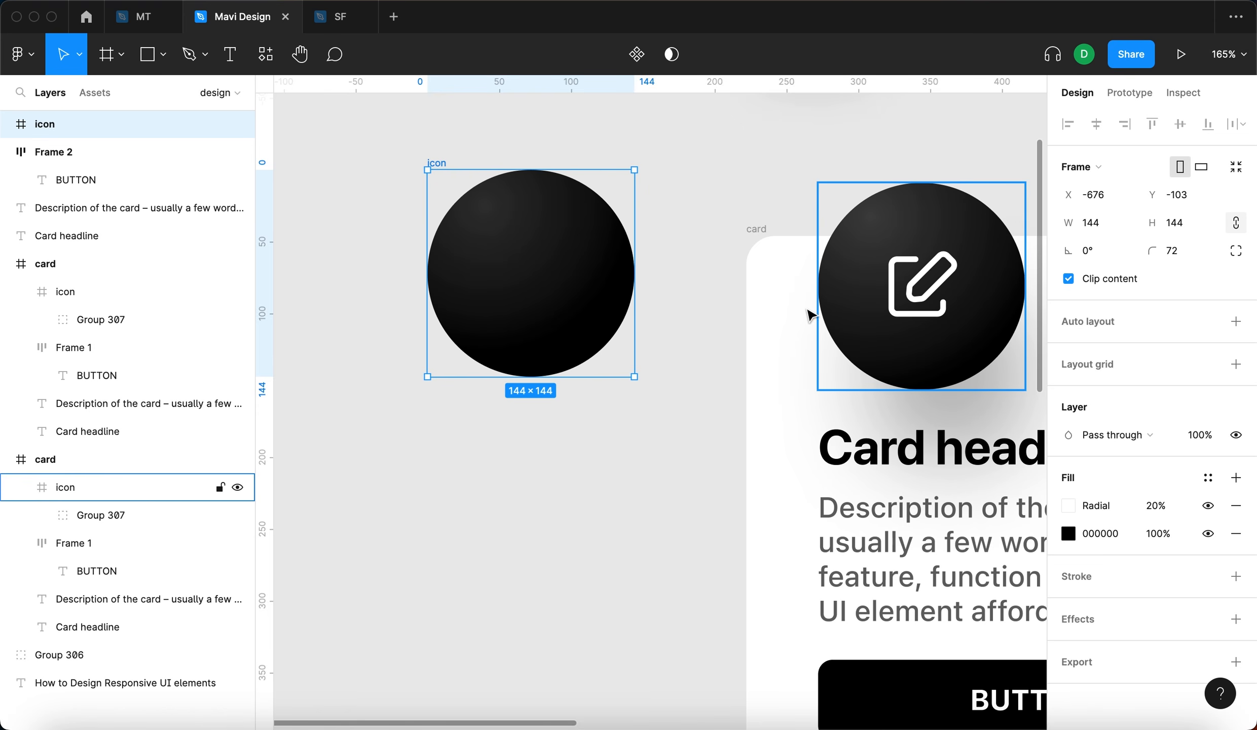
Set the radial gradient fill's opacity on the new icon circle to 28%.
click(1155, 505)
key(shift+Up)
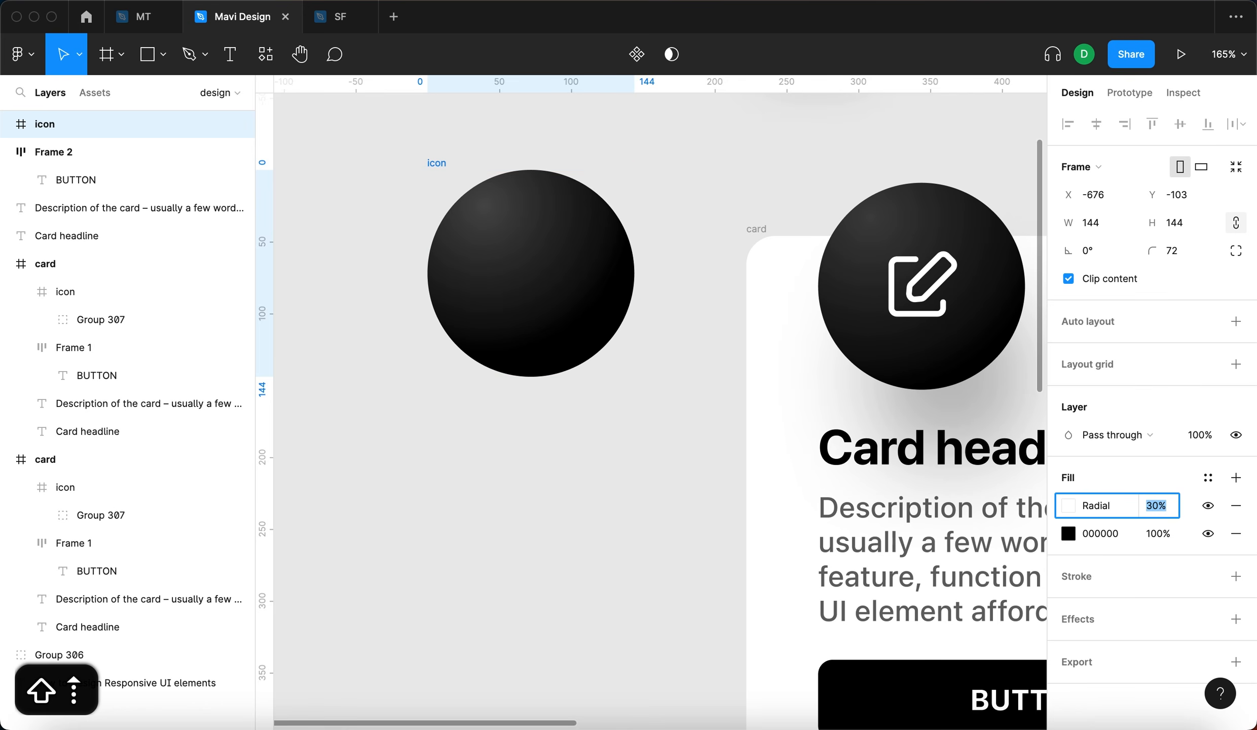
key(Down)
key(Down)
key(Return)
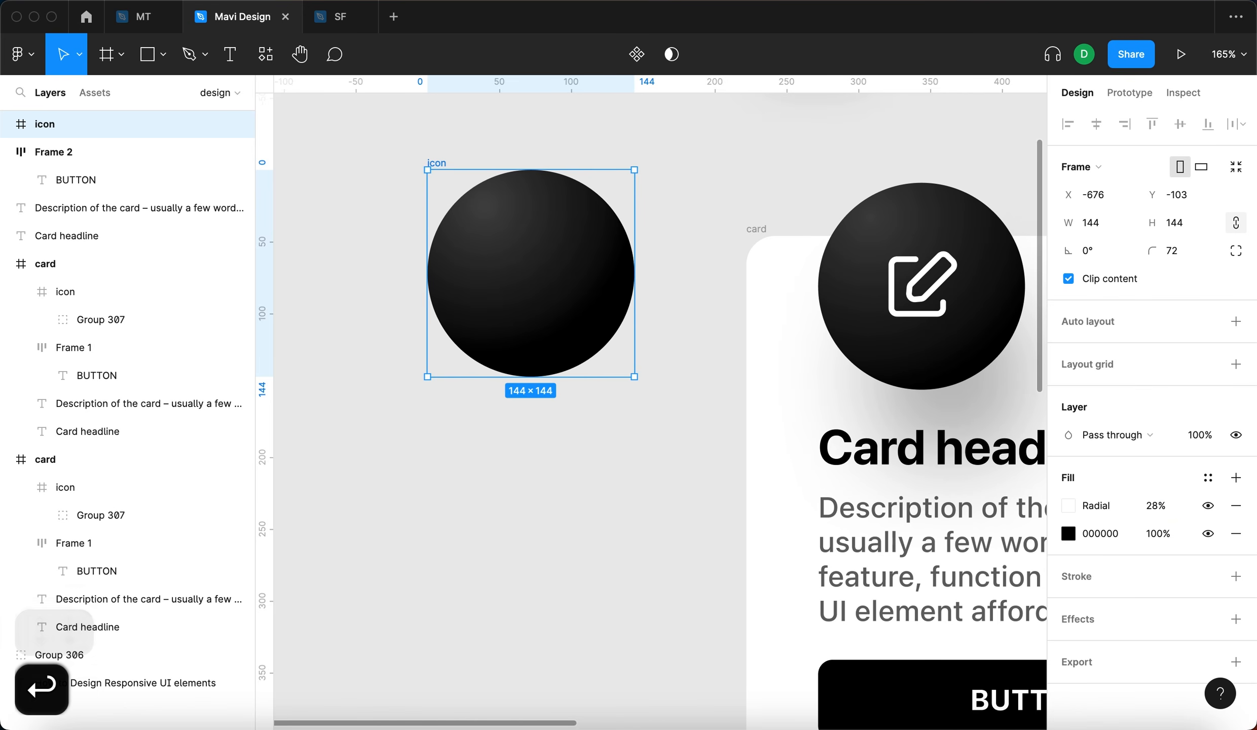
click(687, 403)
Check the open square in the first card's edit icon, and draw a rectangle about 22 × 26 between the new circle and the card.
scroll(687, 403, down, 1)
super+click(888, 274)
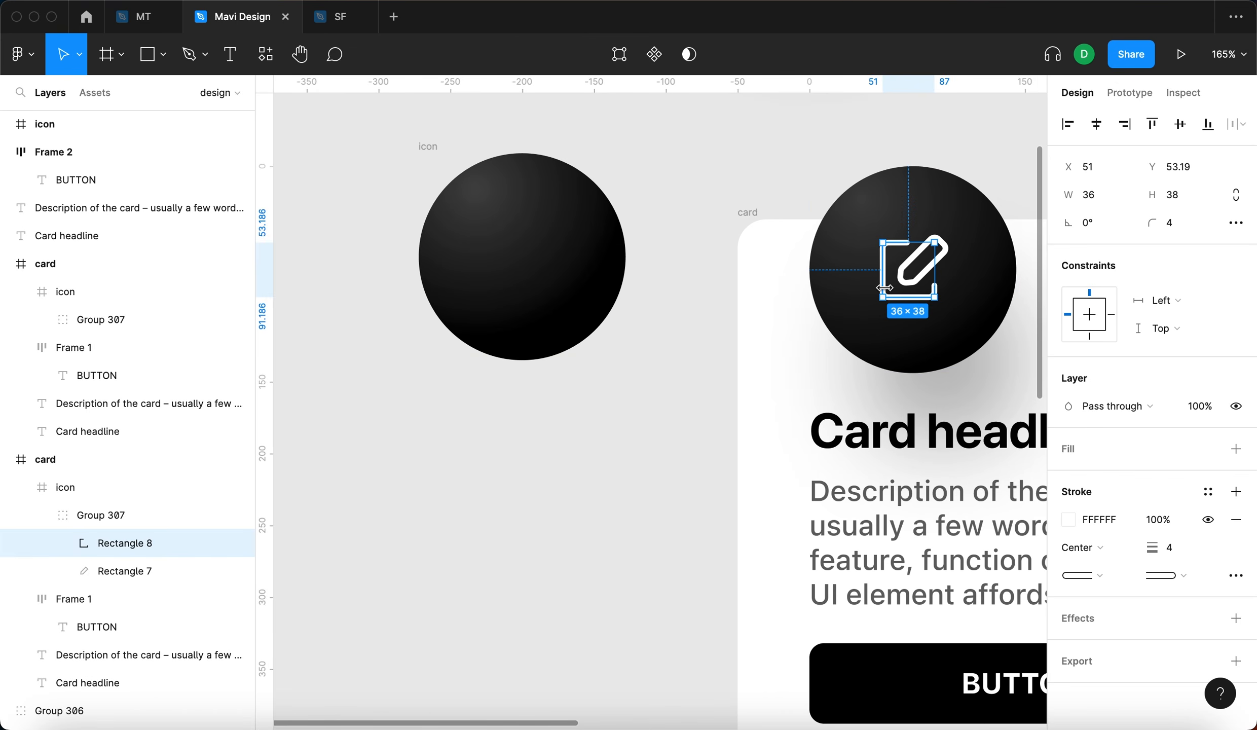
scroll(836, 273, up, 10)
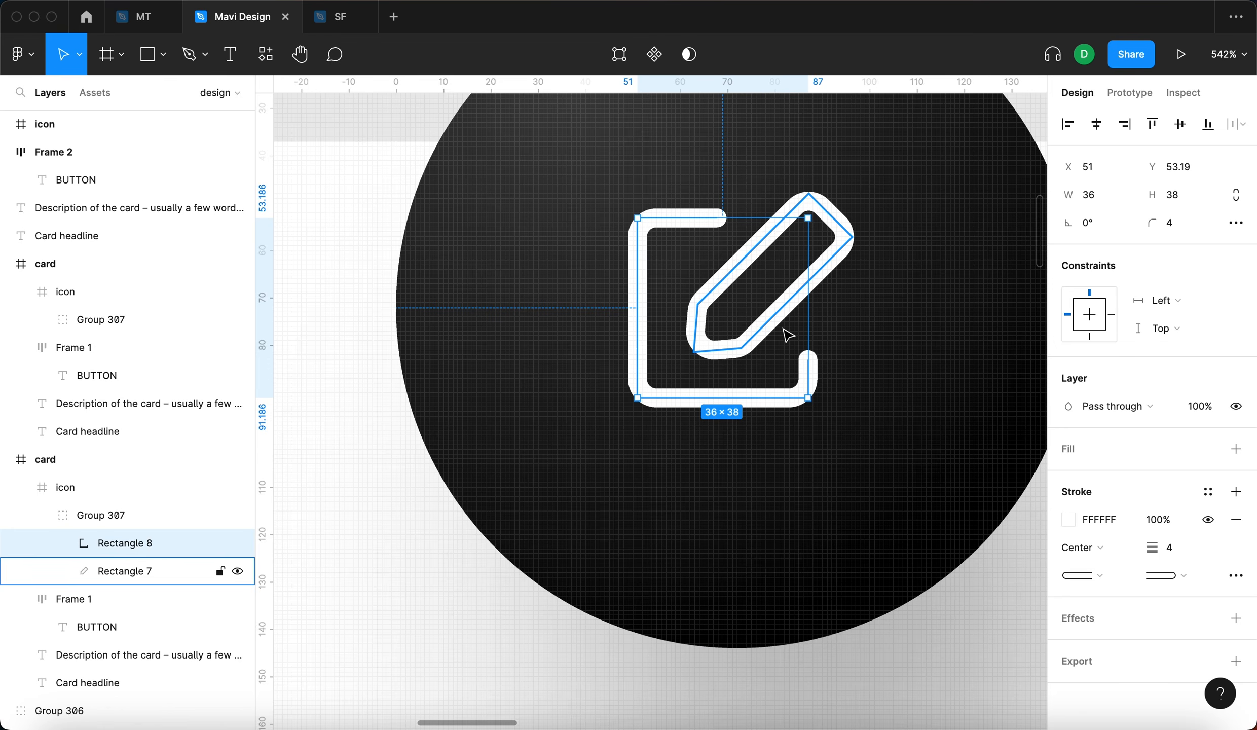
scroll(789, 331, down, 8)
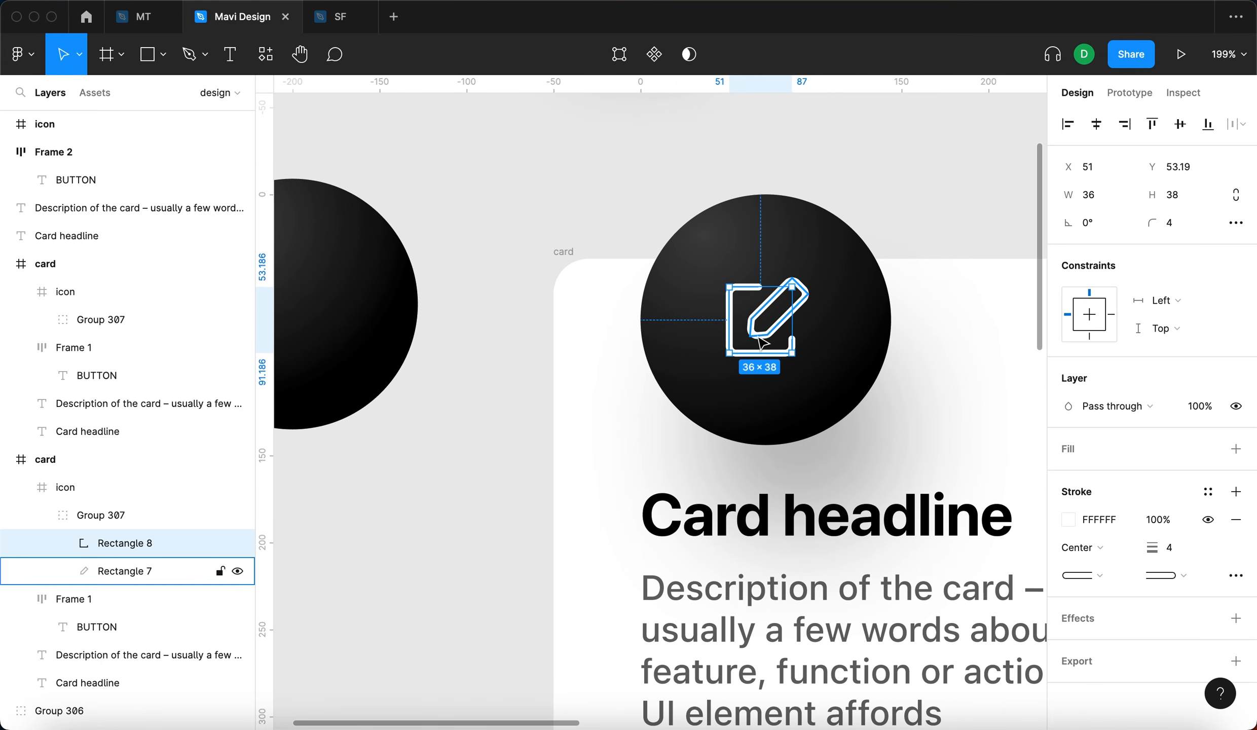
scroll(780, 307, up, 3)
scroll(781, 307, left, 3)
click(490, 296)
key(r)
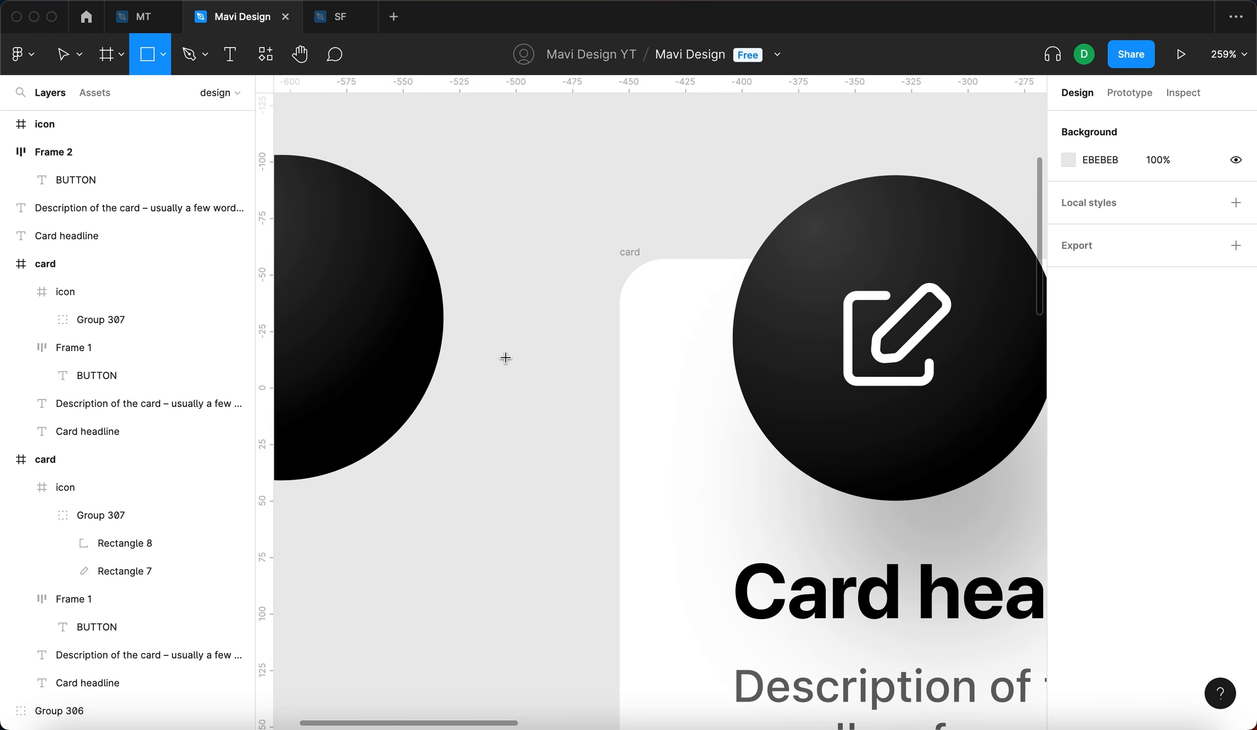
drag(513, 245, 563, 304)
Resize the new rectangle to 36 × 38, like the open square in the first card's edit icon.
click(1110, 202)
text(36)
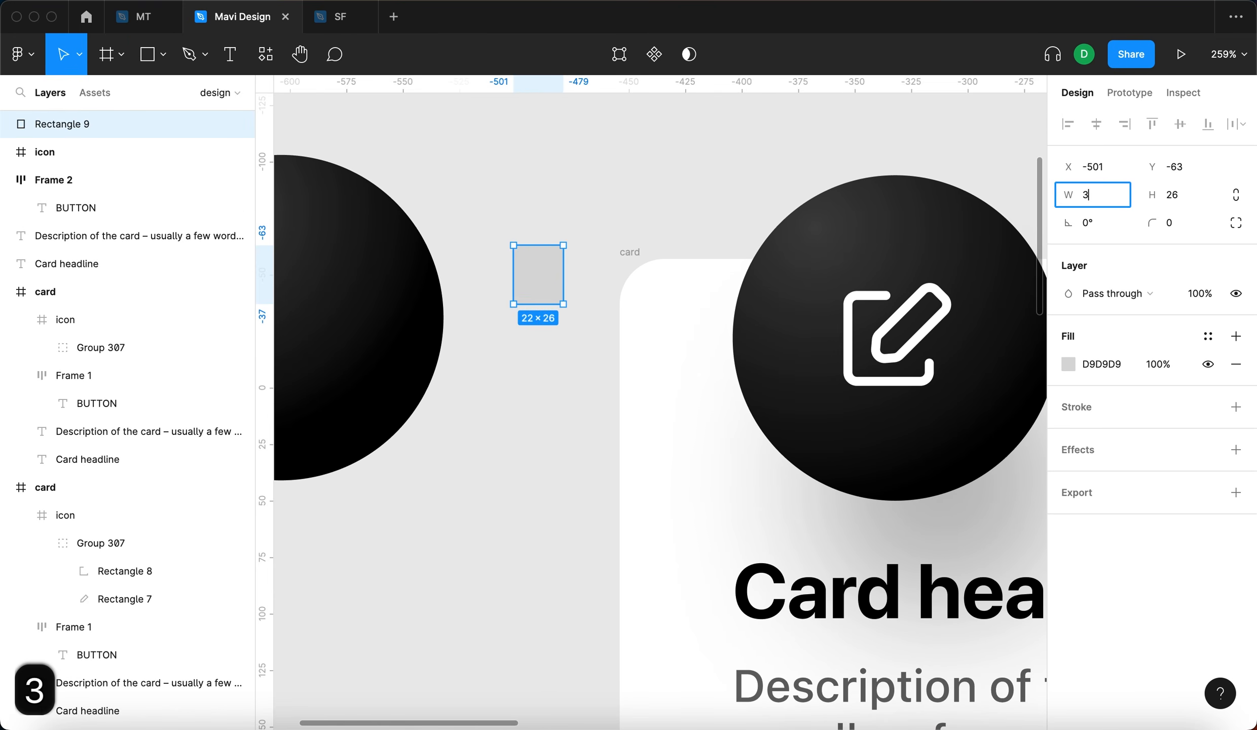
key(Tab)
text(38)
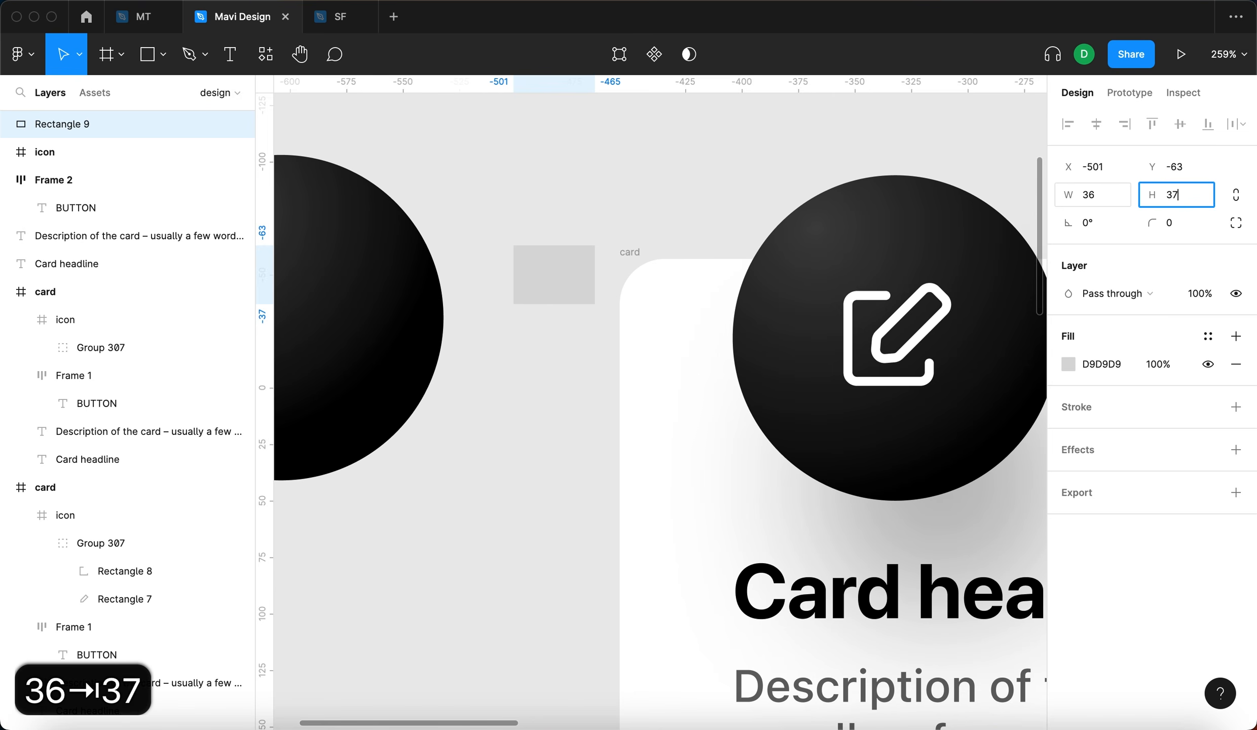
key(Return)
Add a stroke to the new rectangle, remove its grey fill, and set the stroke colour to white FFFFFF.
click(1235, 407)
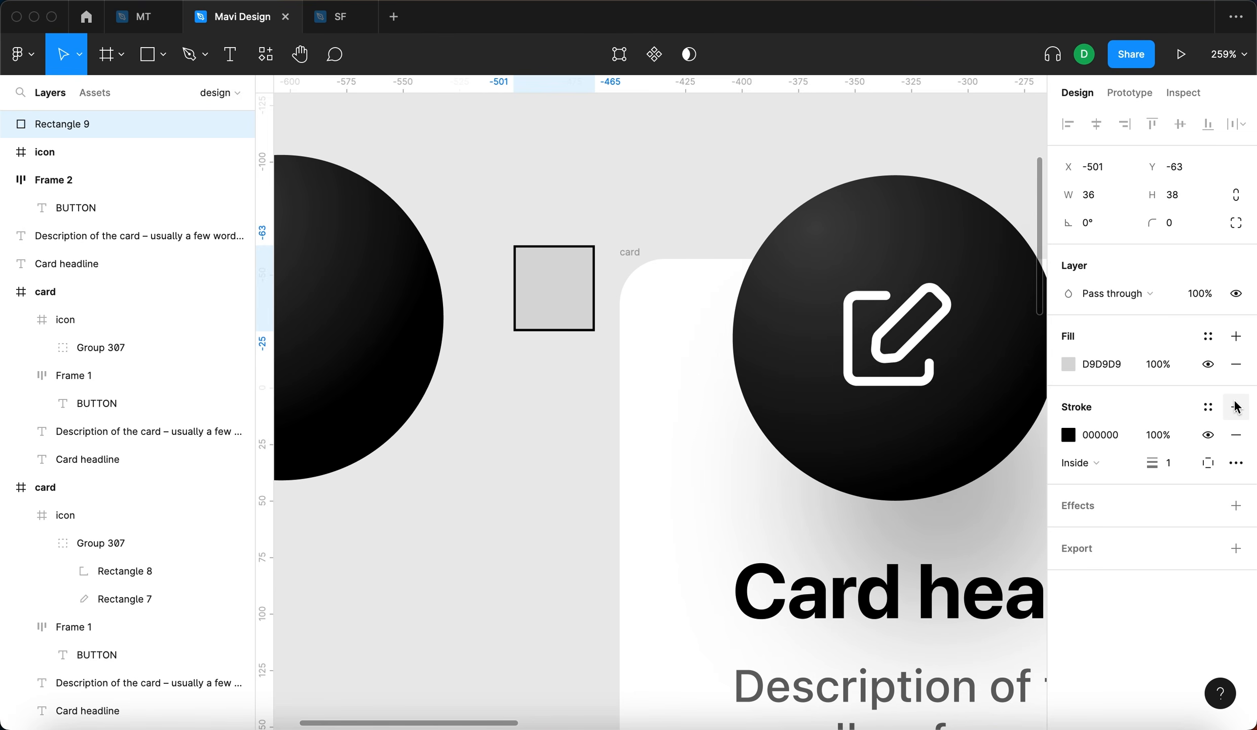
click(1235, 364)
click(1120, 408)
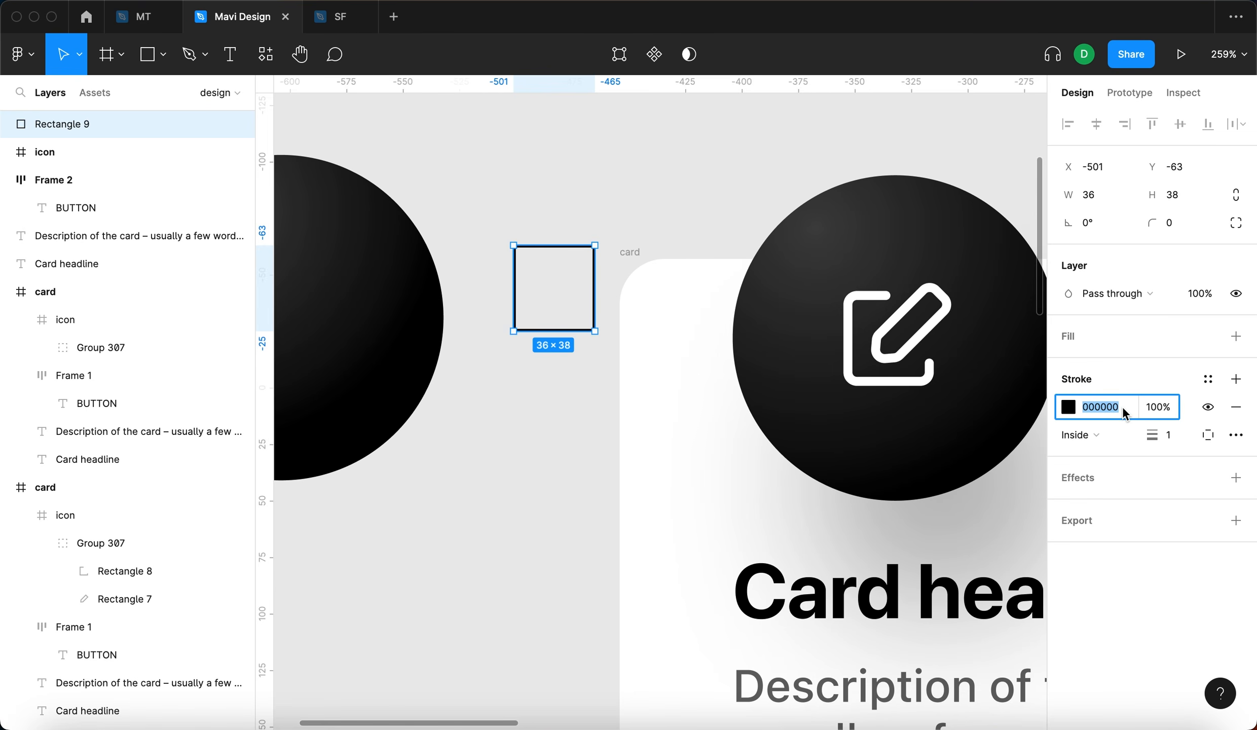
text(f)
key(Return)
Set the new rectangle's white stroke to a weight of 4 and align it to Center.
click(931, 369)
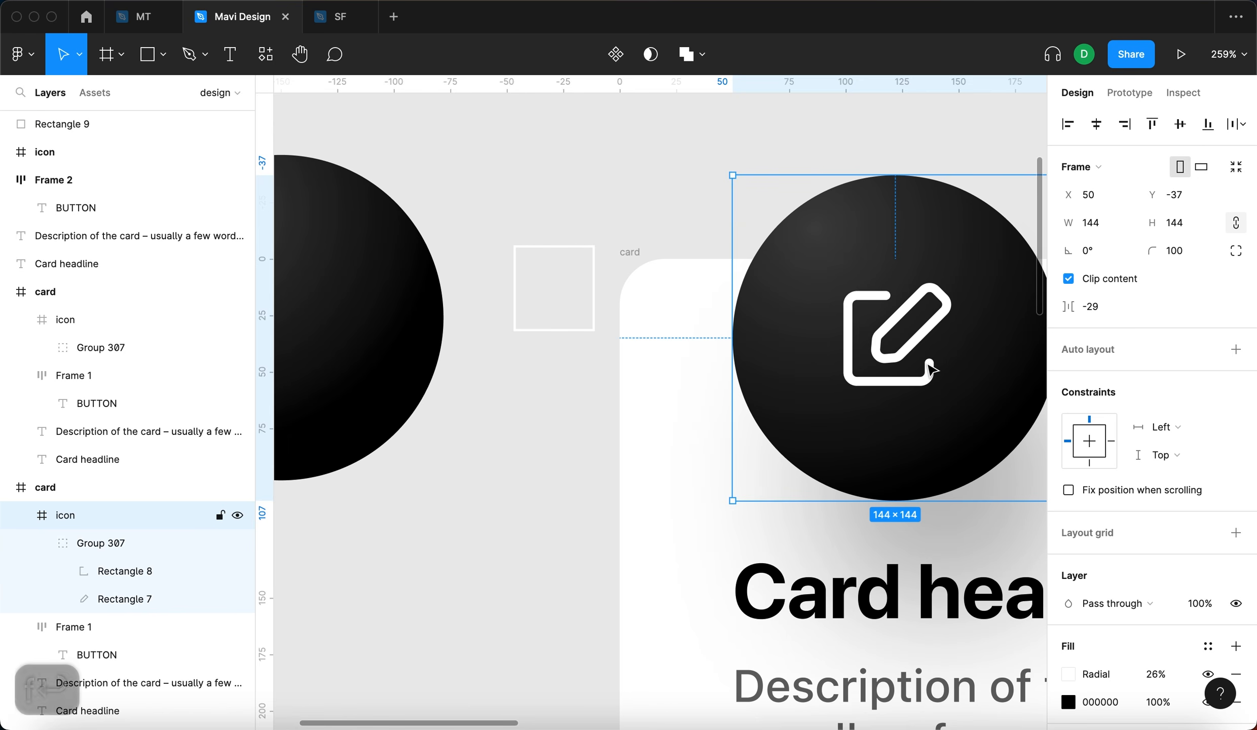
click(930, 368)
click(553, 332)
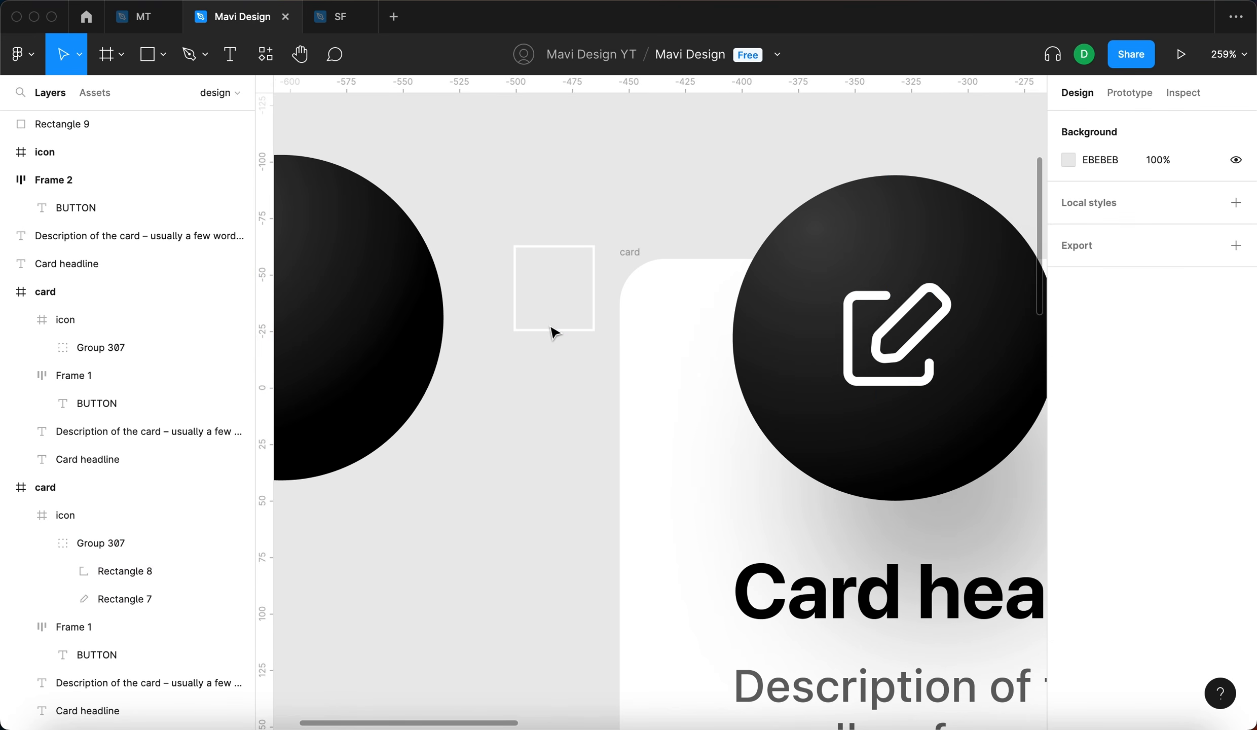
click(552, 330)
click(1170, 435)
key(Up)
key(Up)
key(Up)
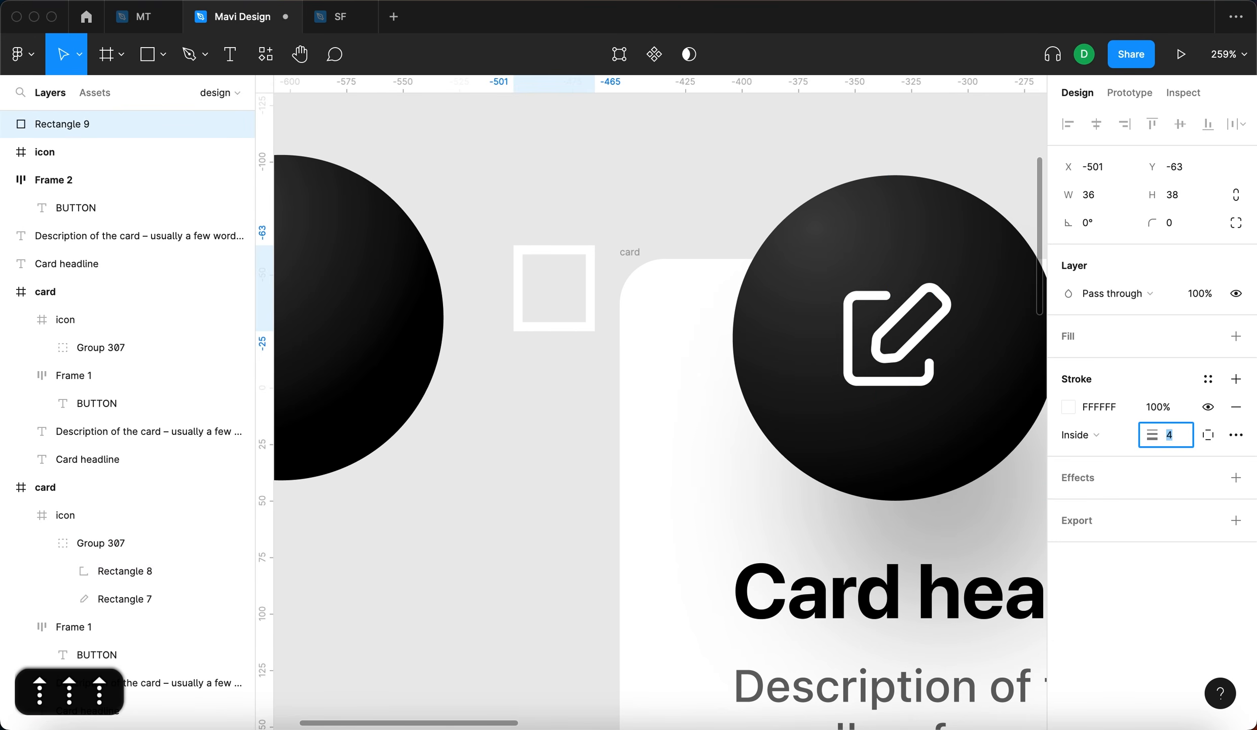
key(Return)
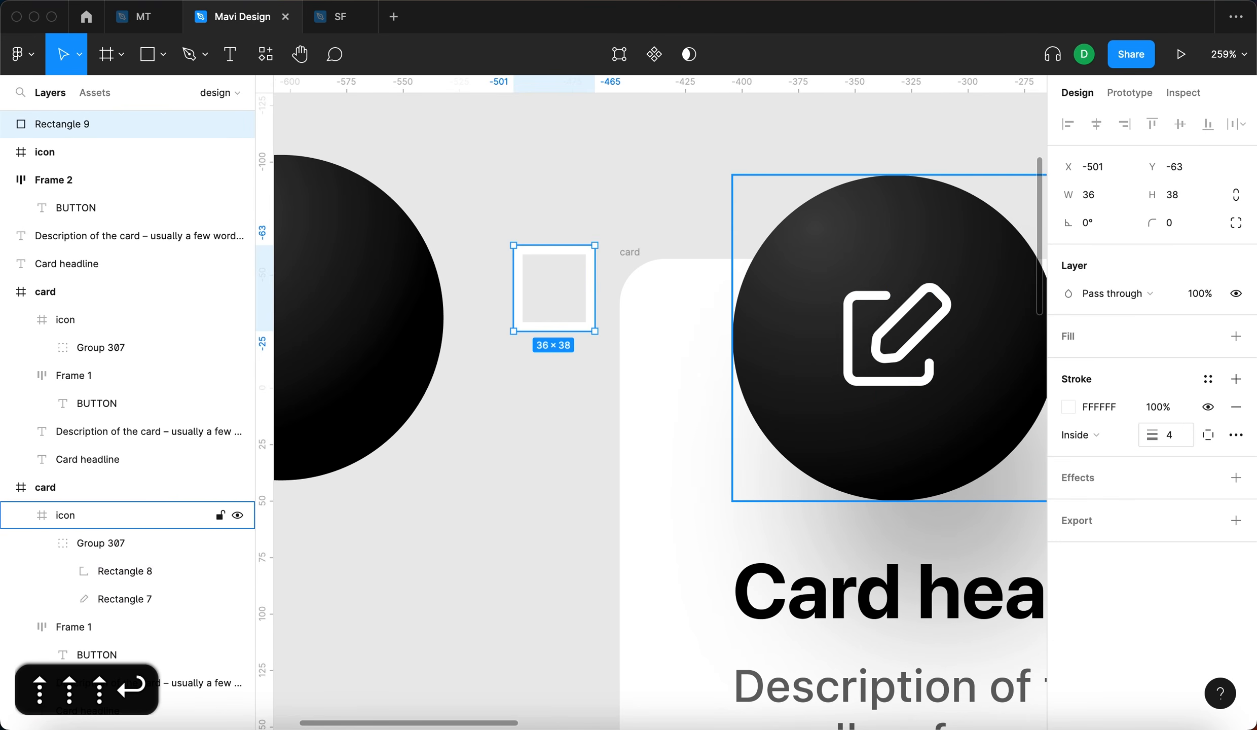
click(1088, 435)
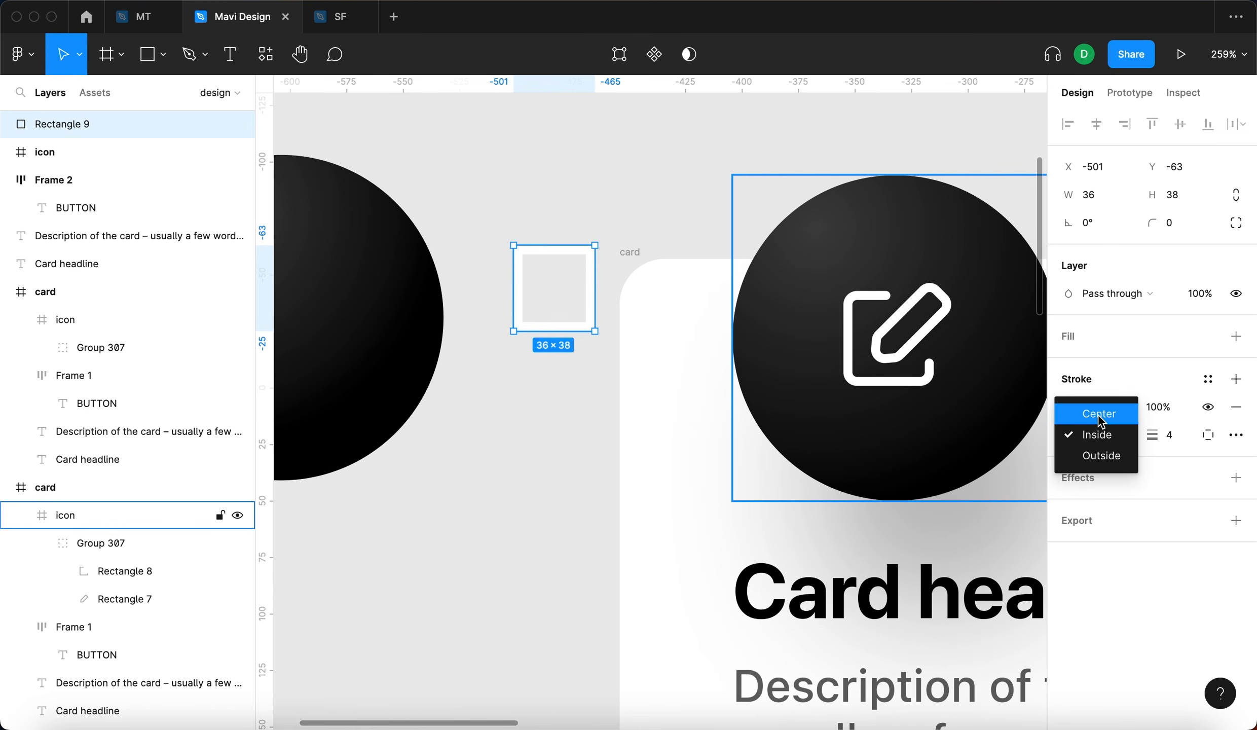
click(1097, 414)
Move the white outlined rectangle to X -509, Y -48 and set its corner radius to 4.
click(881, 299)
double_click(882, 299)
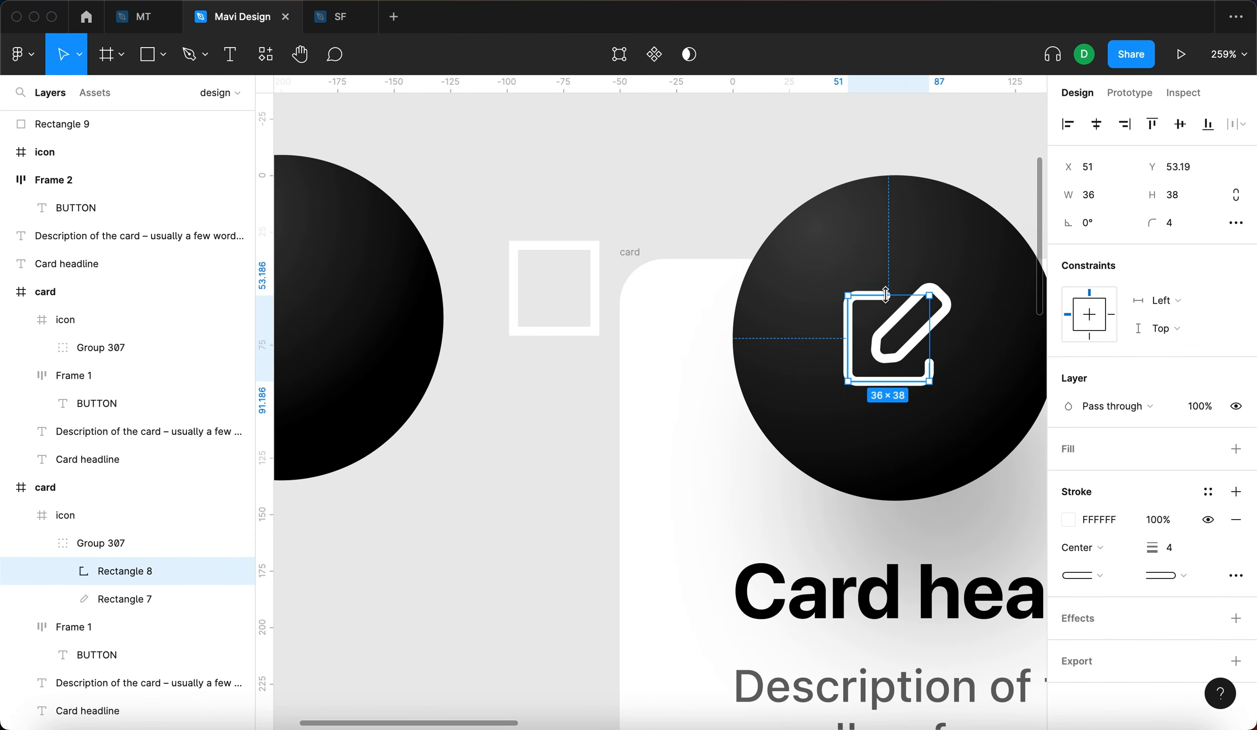
click(544, 247)
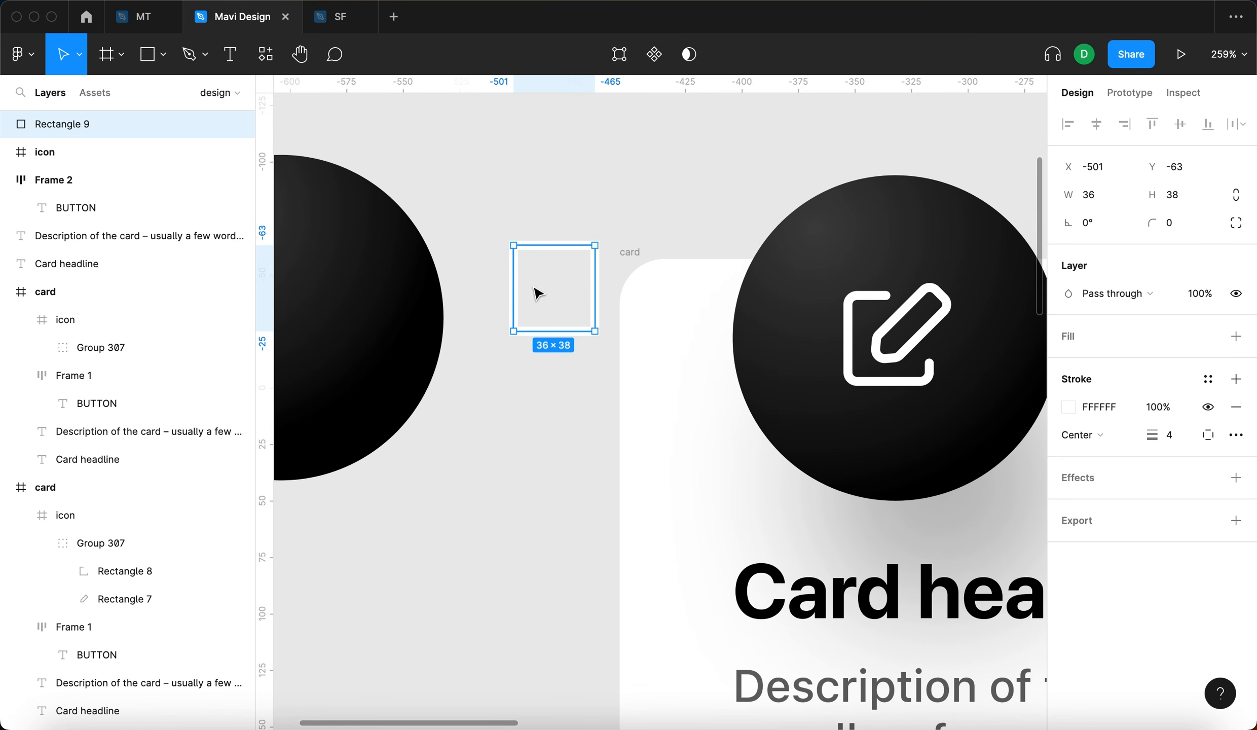
drag(538, 292, 520, 327)
click(1170, 221)
key(Up)
key(Up)
key(Up)
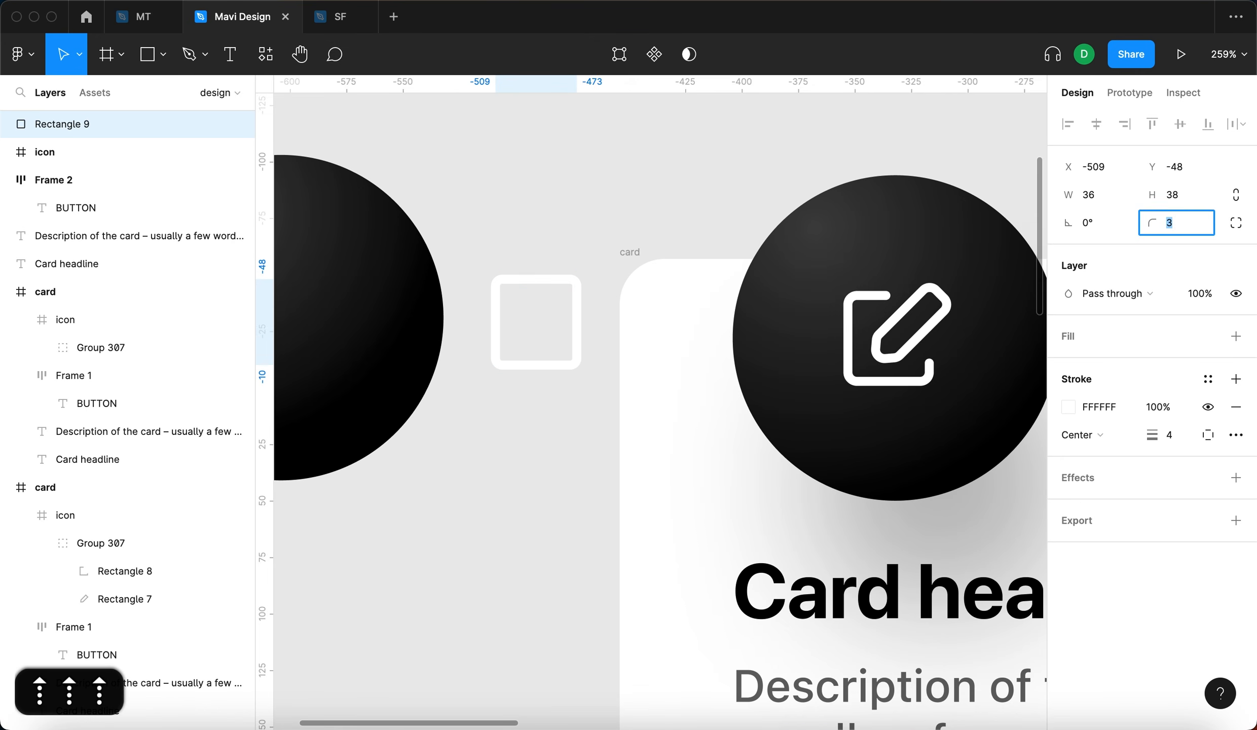
key(Up)
key(Return)
click(526, 201)
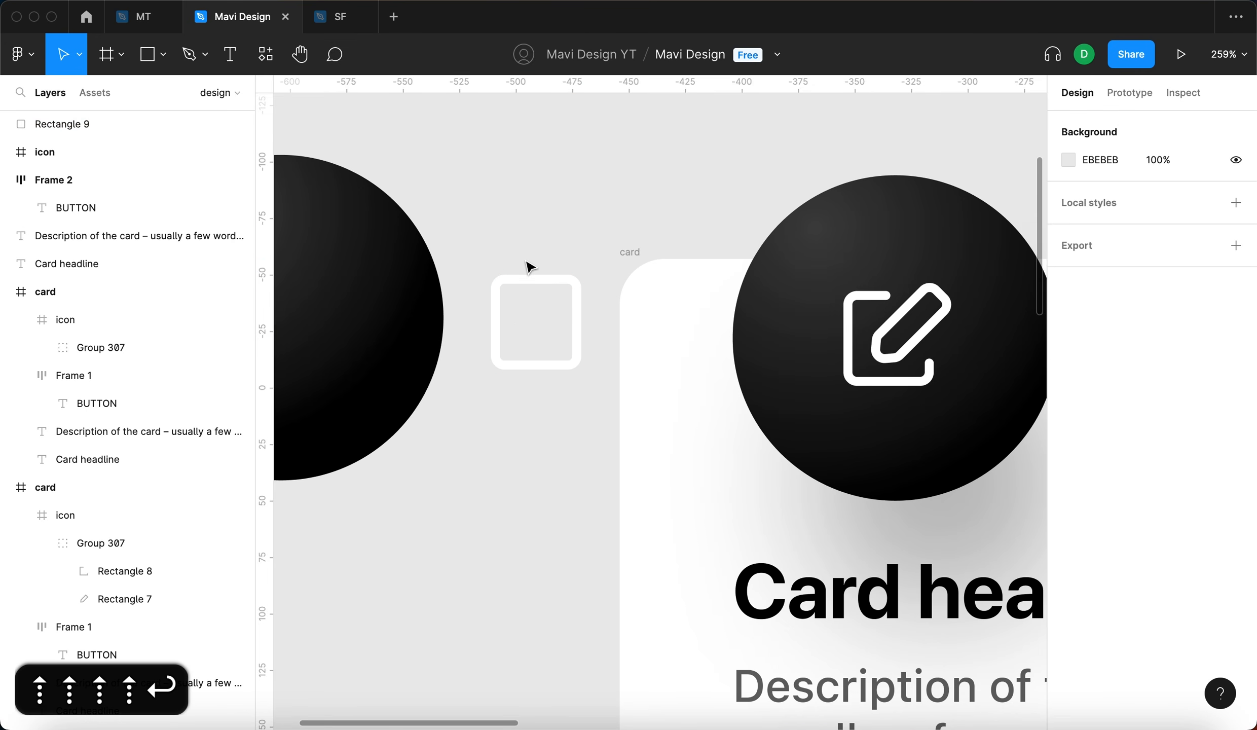
Add midpoints on the rectangle's right and top edges and delete its upper-right corner point to open the outline.
scroll(528, 259, up, 2)
click(592, 341)
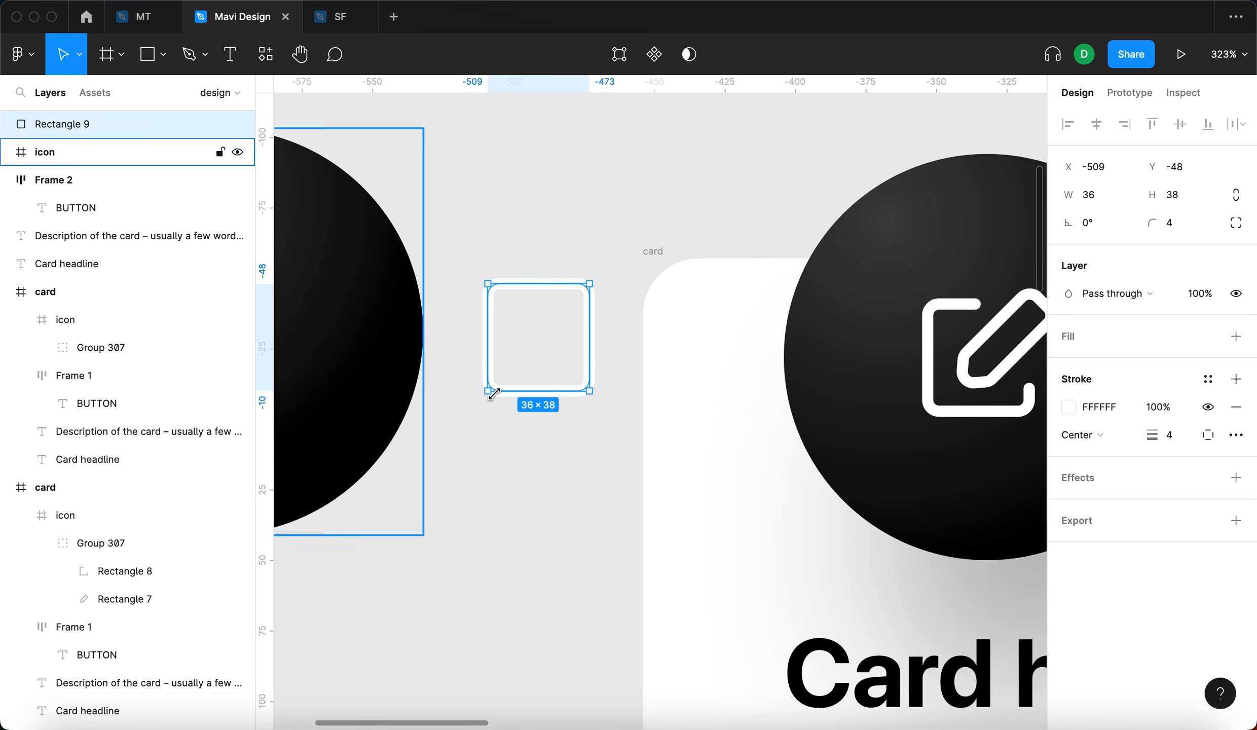
key(Return)
click(589, 338)
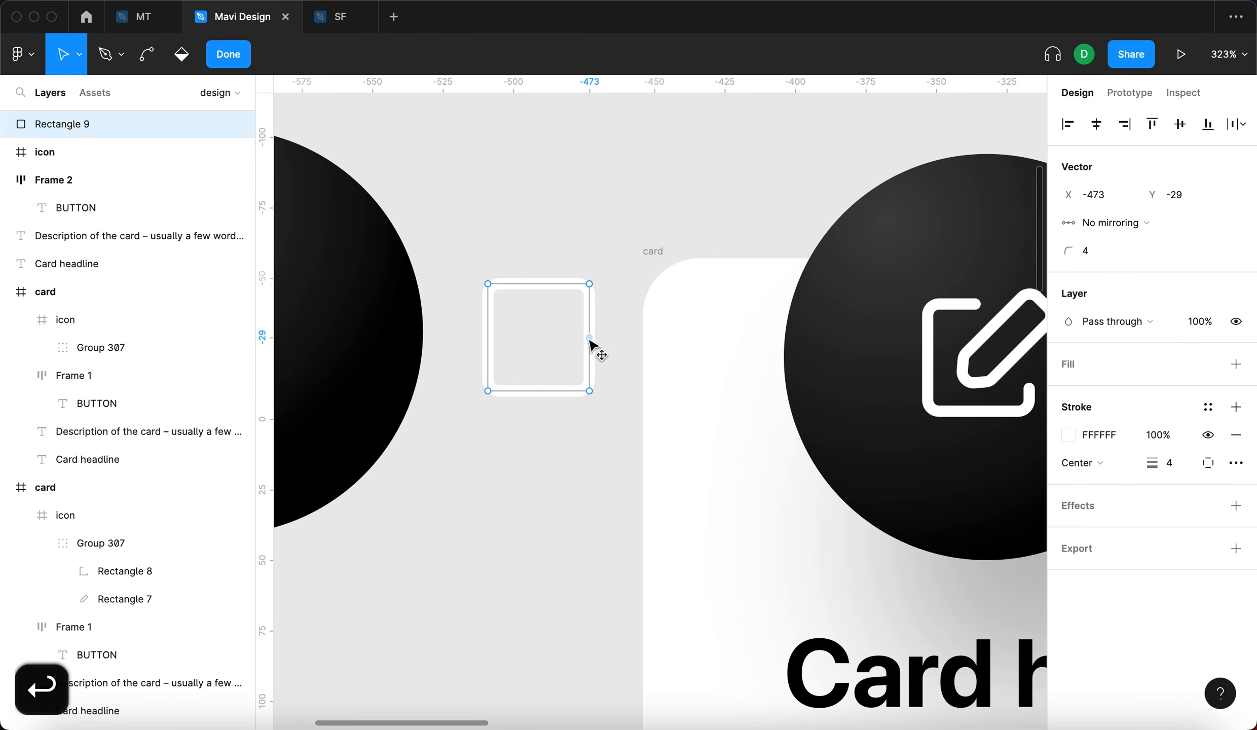
click(538, 283)
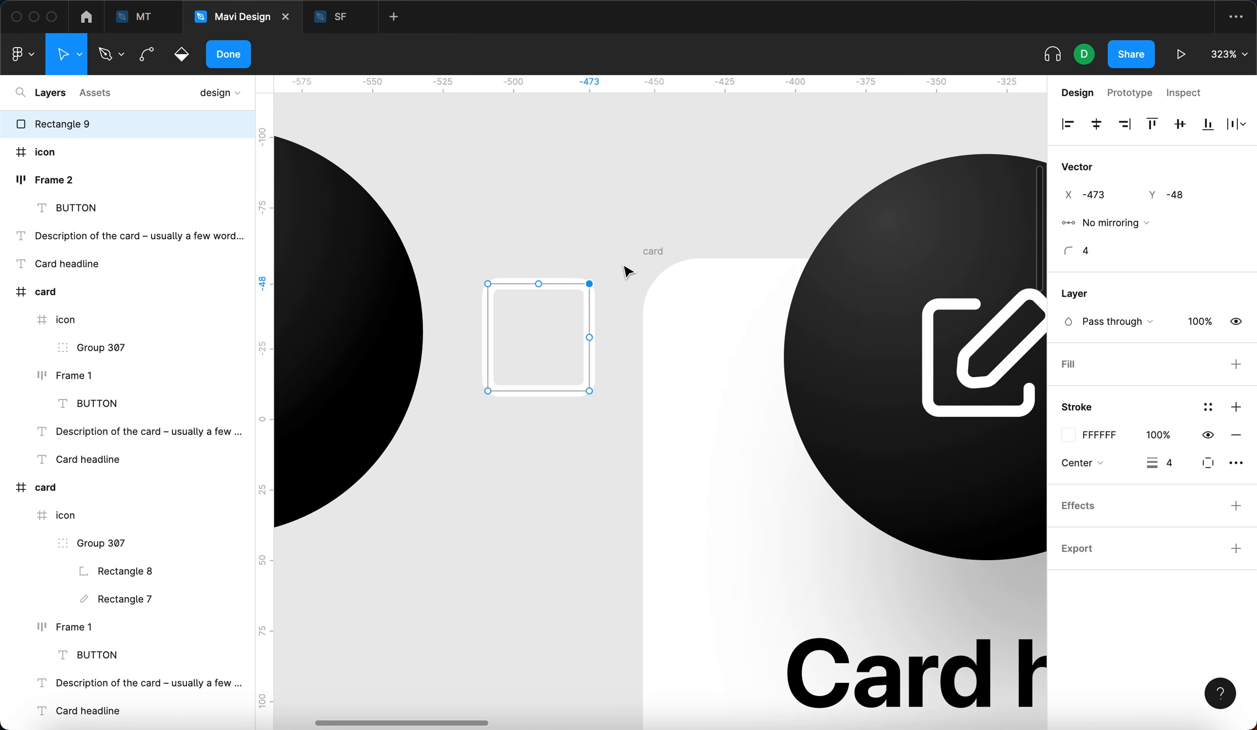
key(BackSpace)
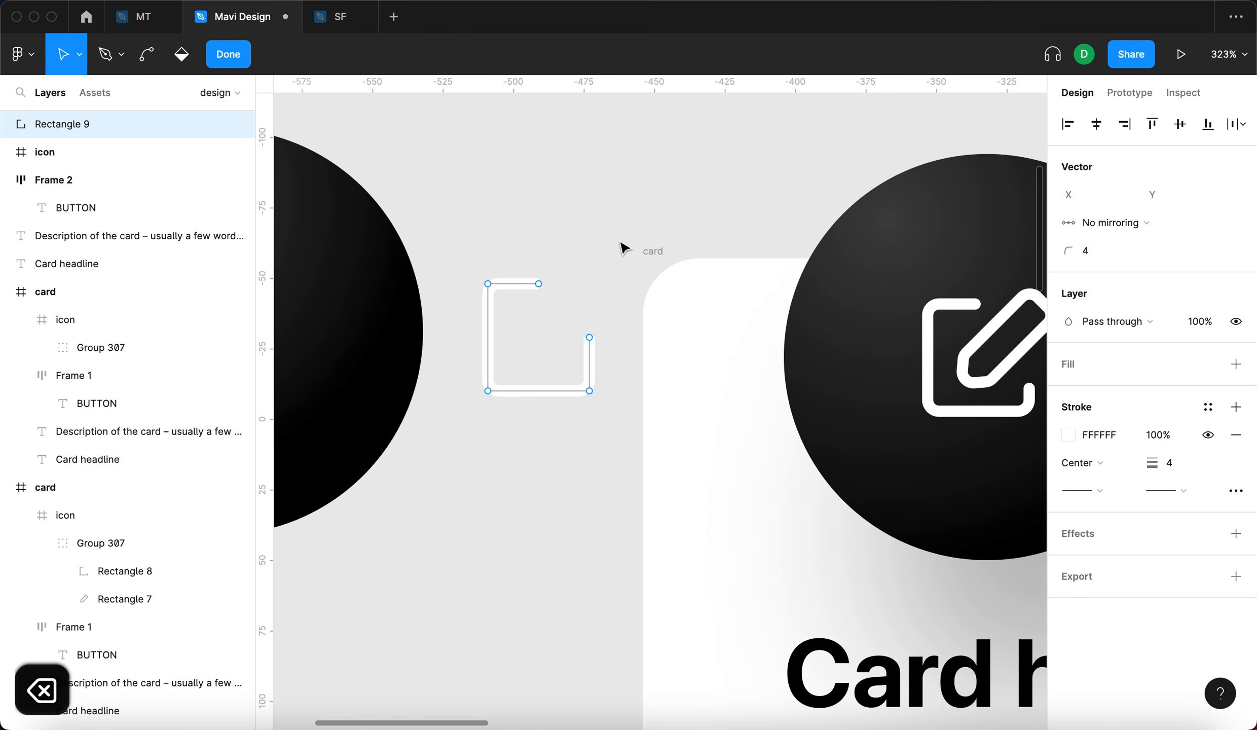
Lower the open end of the outline's right side by 8 px and shift the top side's open end to X -492.
scroll(600, 263, down, 3)
scroll(564, 289, up, 5)
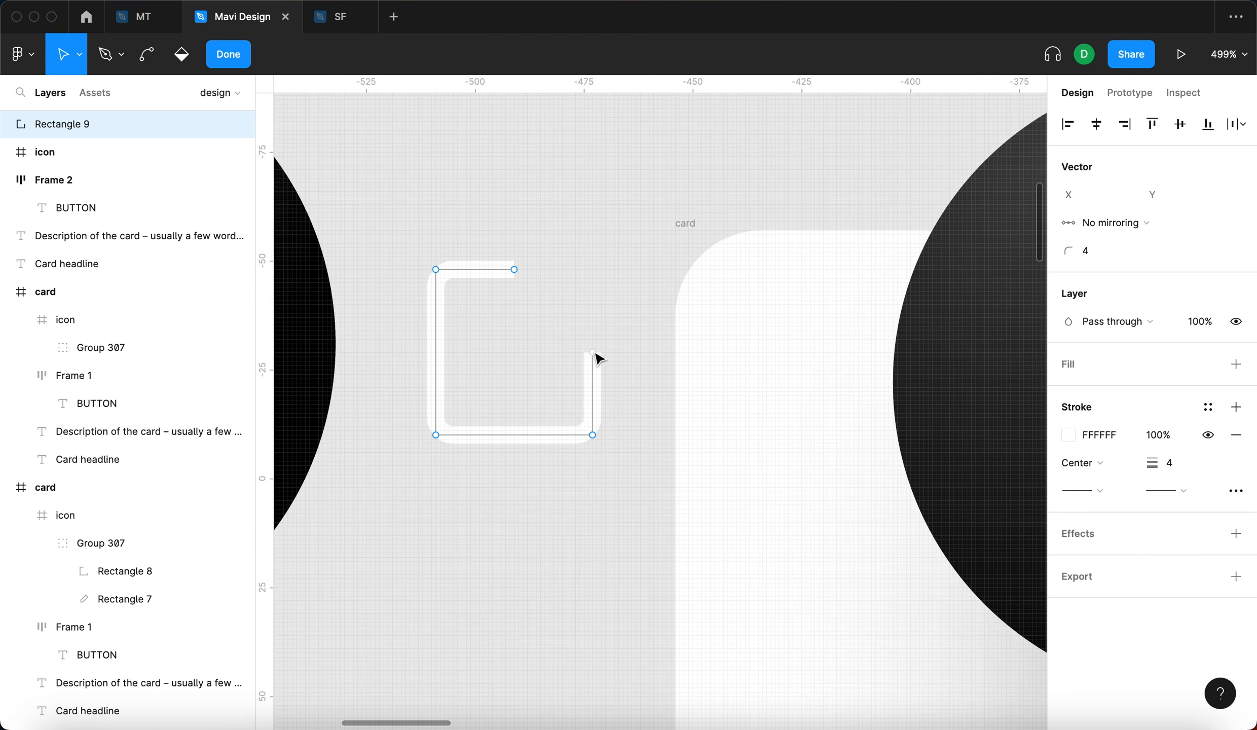
scroll(578, 342, down, 3)
key(Down)
key(Down)
key(Down)
key(Down)
key(Down)
key(Down)
key(Down)
key(Down)
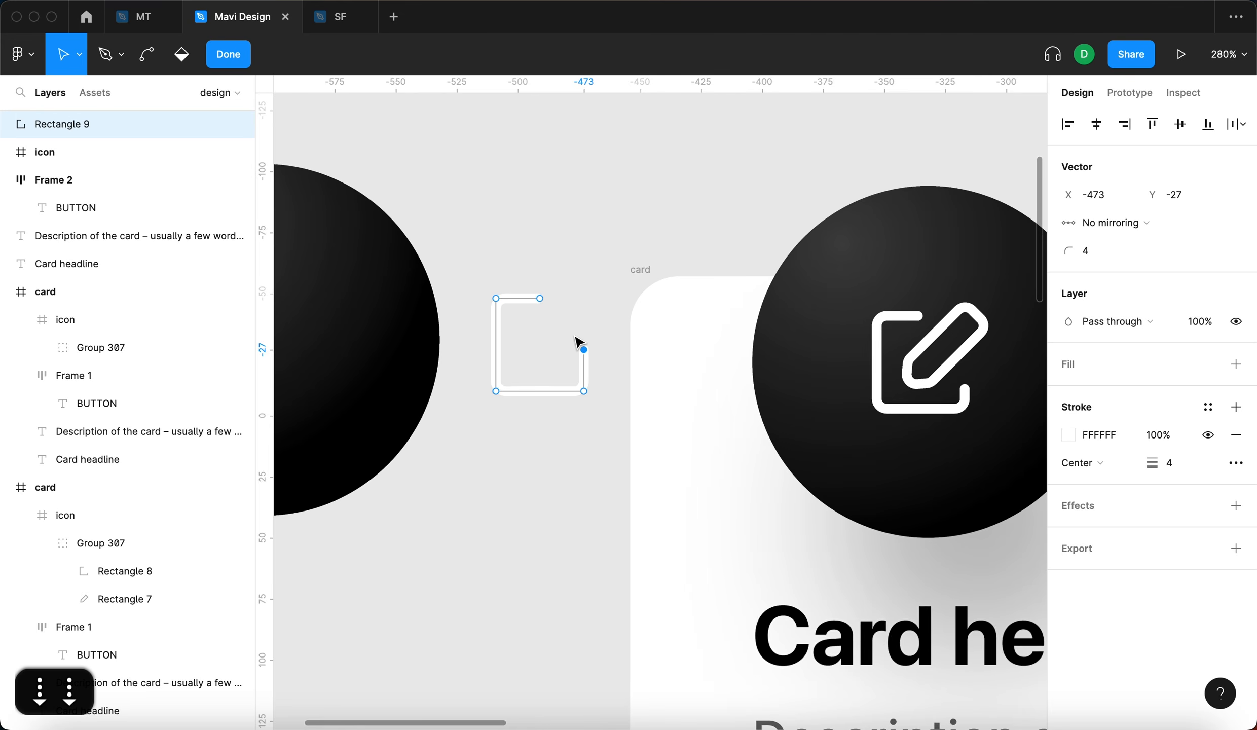
click(537, 298)
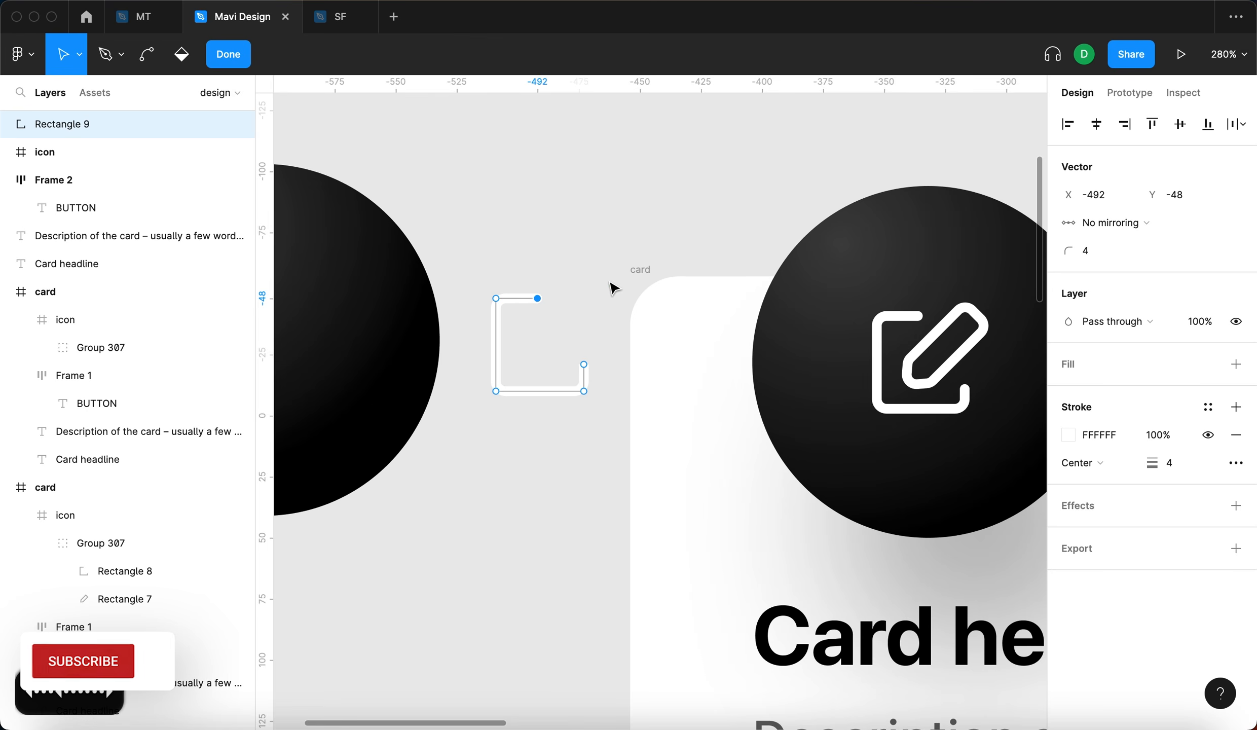
Finish editing the open outline's points and give its stroke rounded caps at both ends.
key(Escape)
key(Escape)
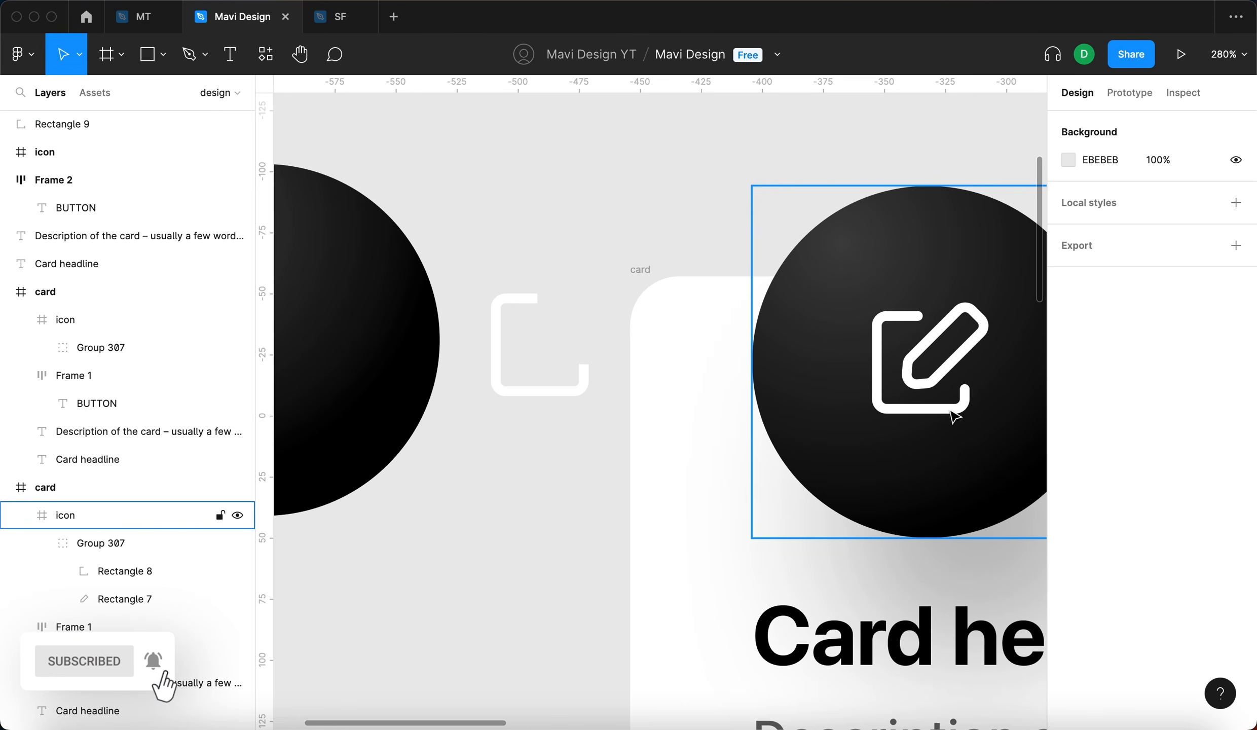
click(557, 392)
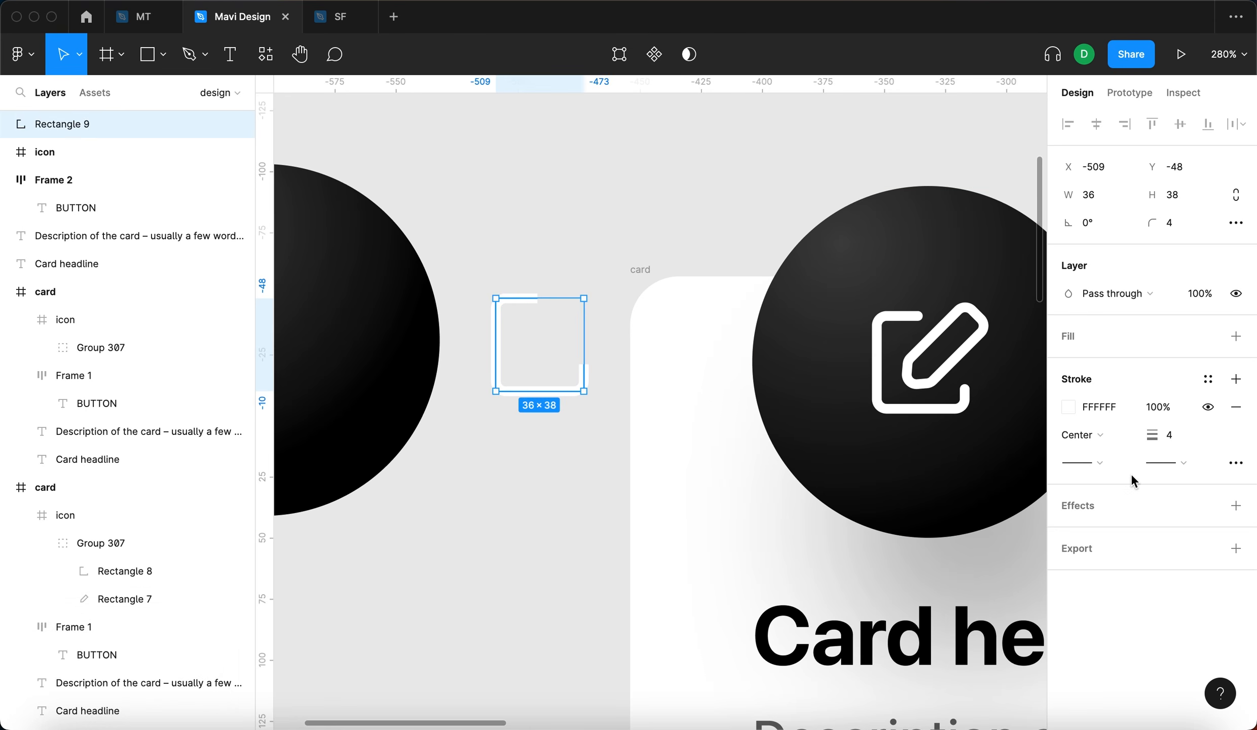
click(1108, 464)
click(1116, 598)
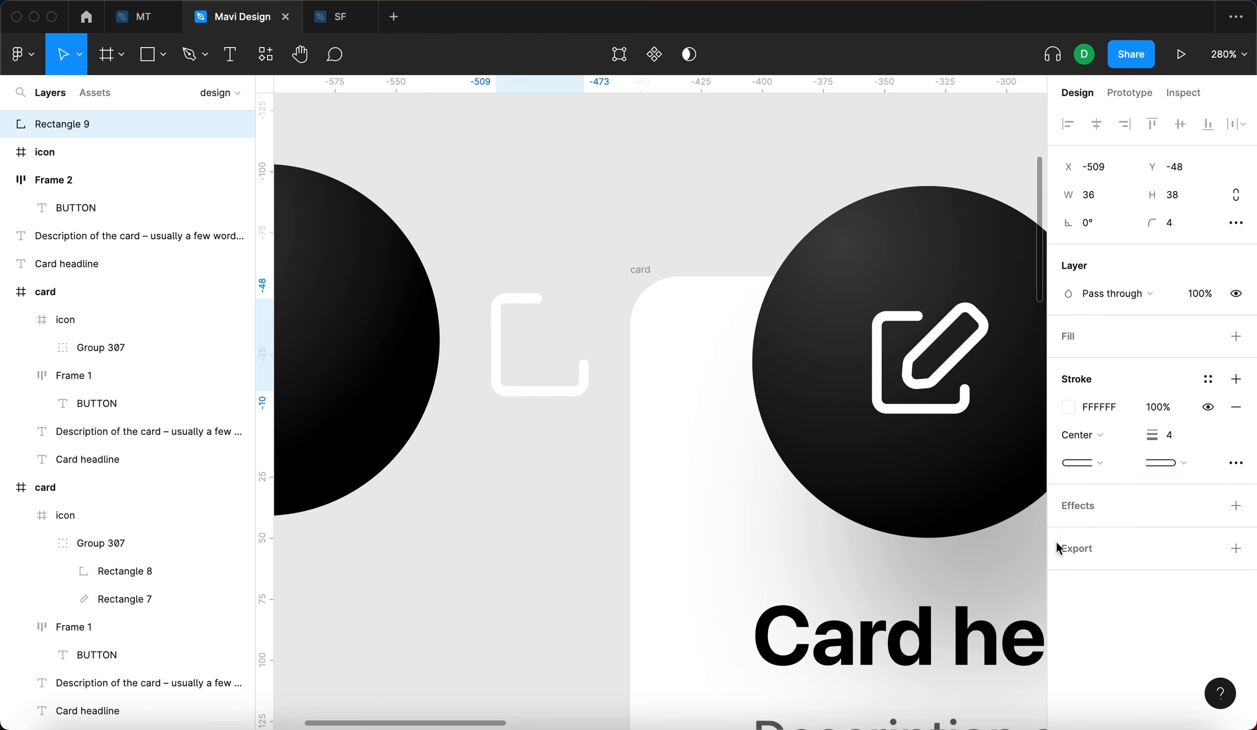
key(Escape)
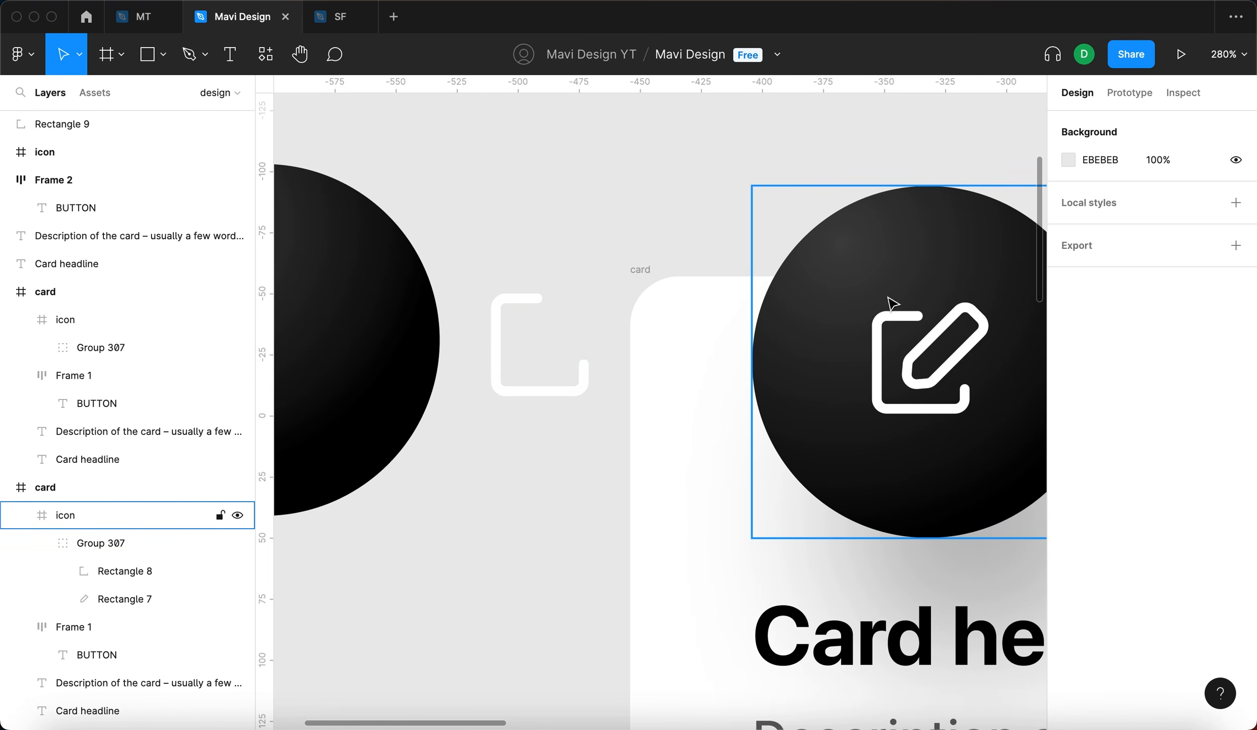
scroll(586, 262, up, 2)
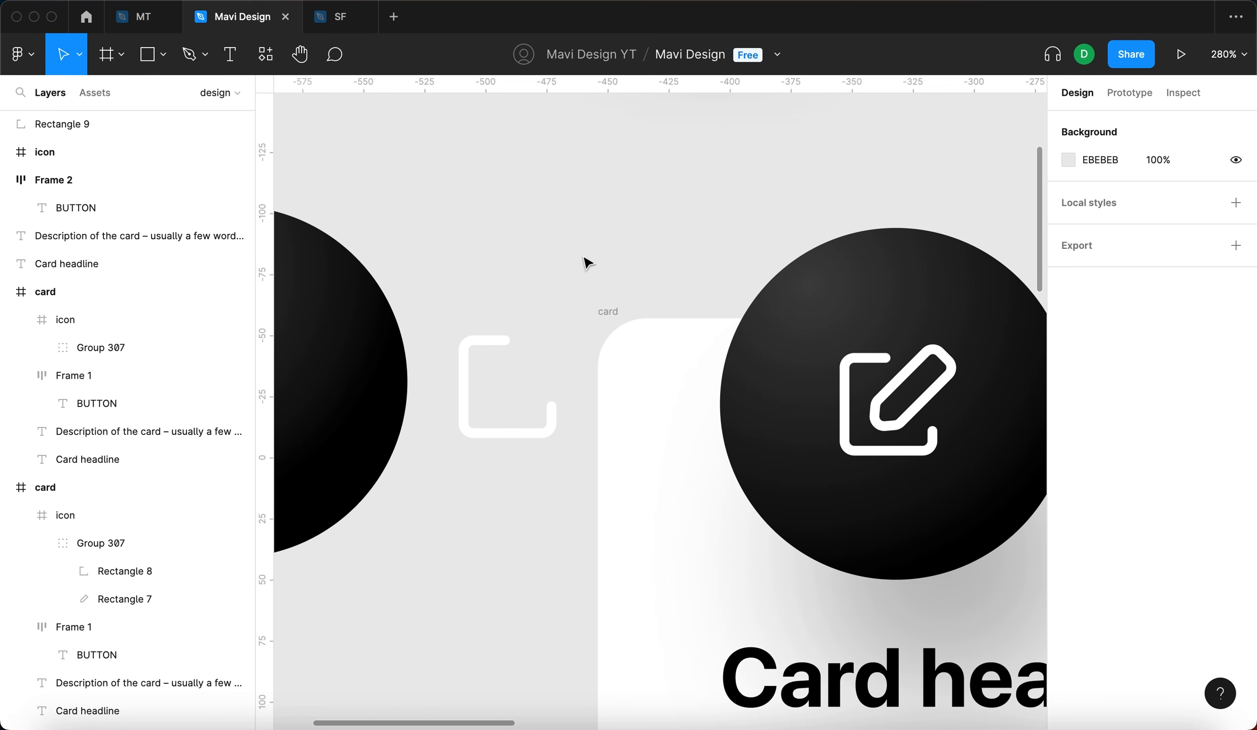
Draw a narrow upright rectangle above the open outline, remove its fill and add a stroke.
key(r)
drag(559, 189, 583, 261)
click(1234, 363)
click(1235, 378)
Set the narrow rectangle's stroke to weight 4 in white (FFFFFF) and widen the shape to 11.
click(1183, 433)
text(4)
key(Return)
click(1100, 407)
text(f)
key(Return)
drag(583, 245, 589, 245)
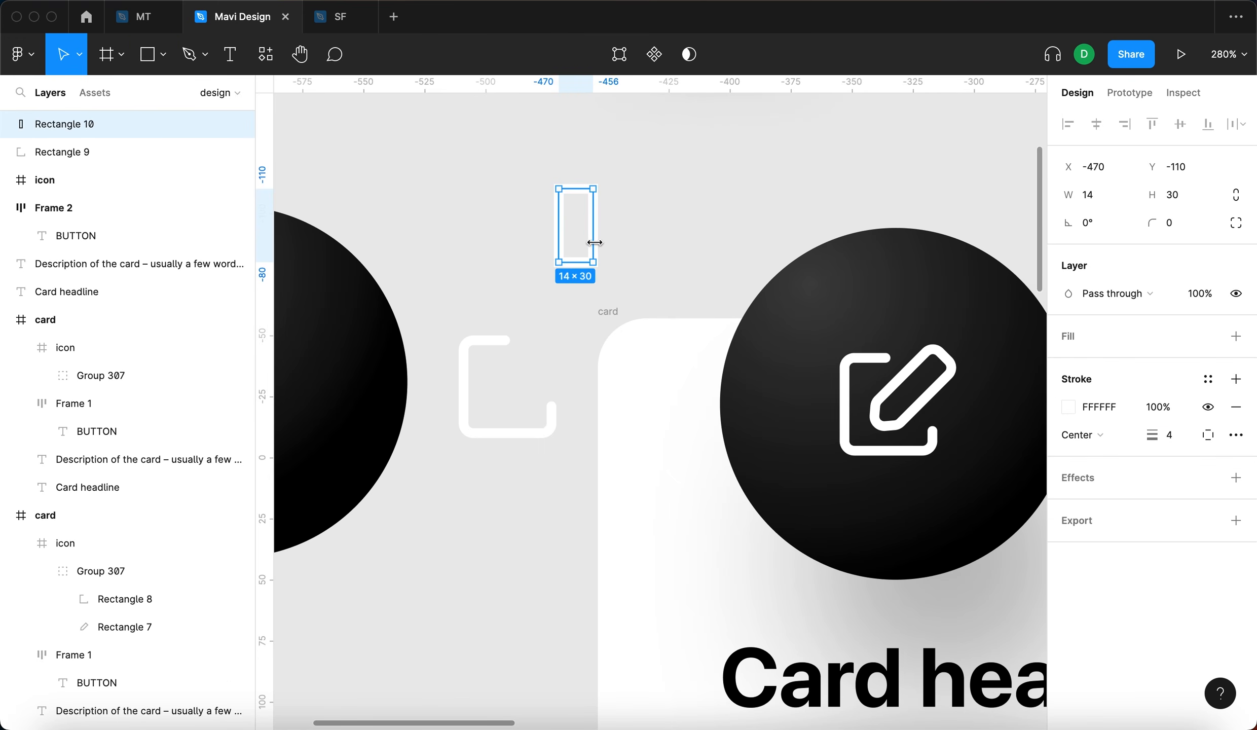
Add a midpoint on the narrow rectangle's bottom edge and pull it down to Y -74 to form a pencil tip.
scroll(578, 269, up, 3)
key(Return)
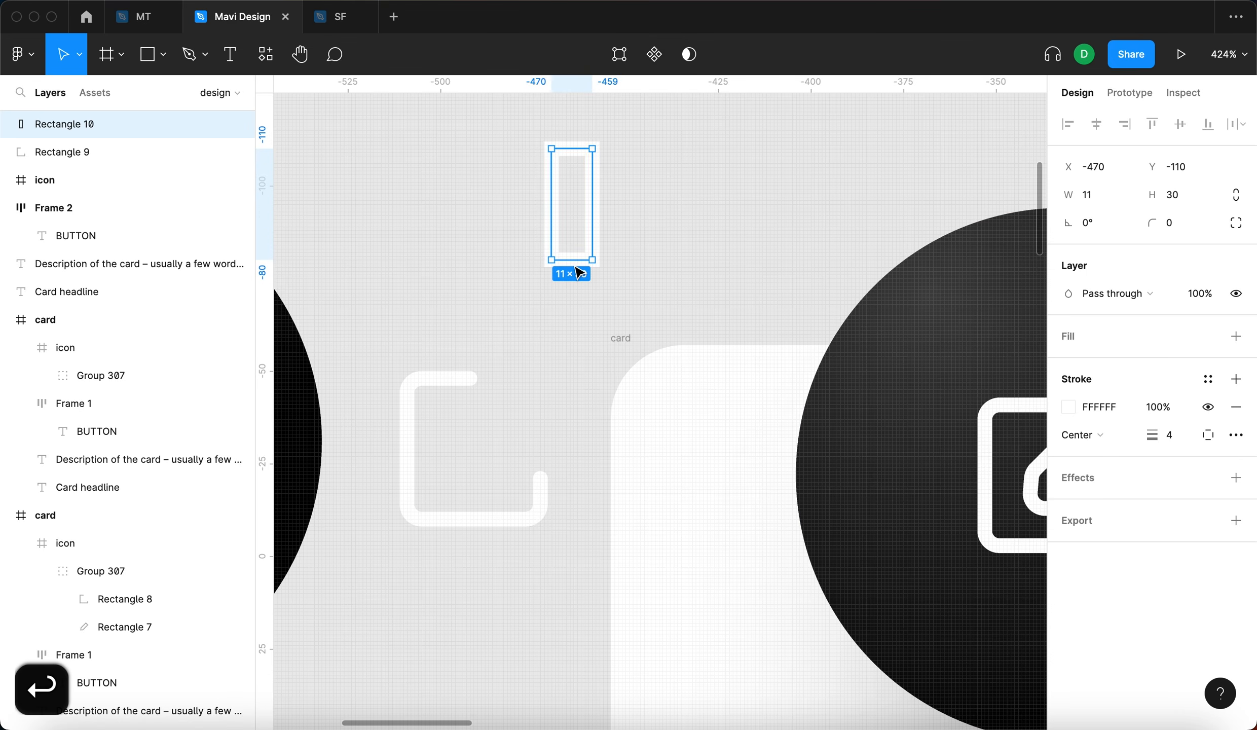
scroll(577, 268, up, 5)
click(577, 260)
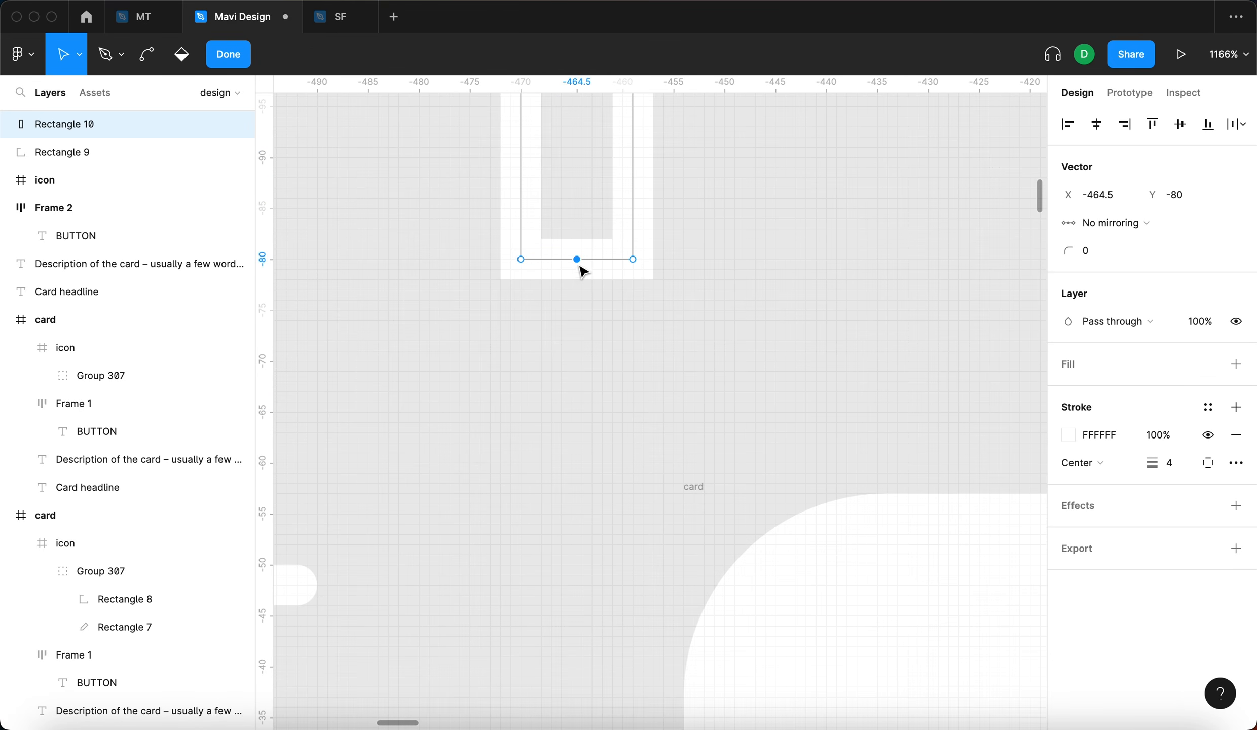
drag(577, 261, 578, 343)
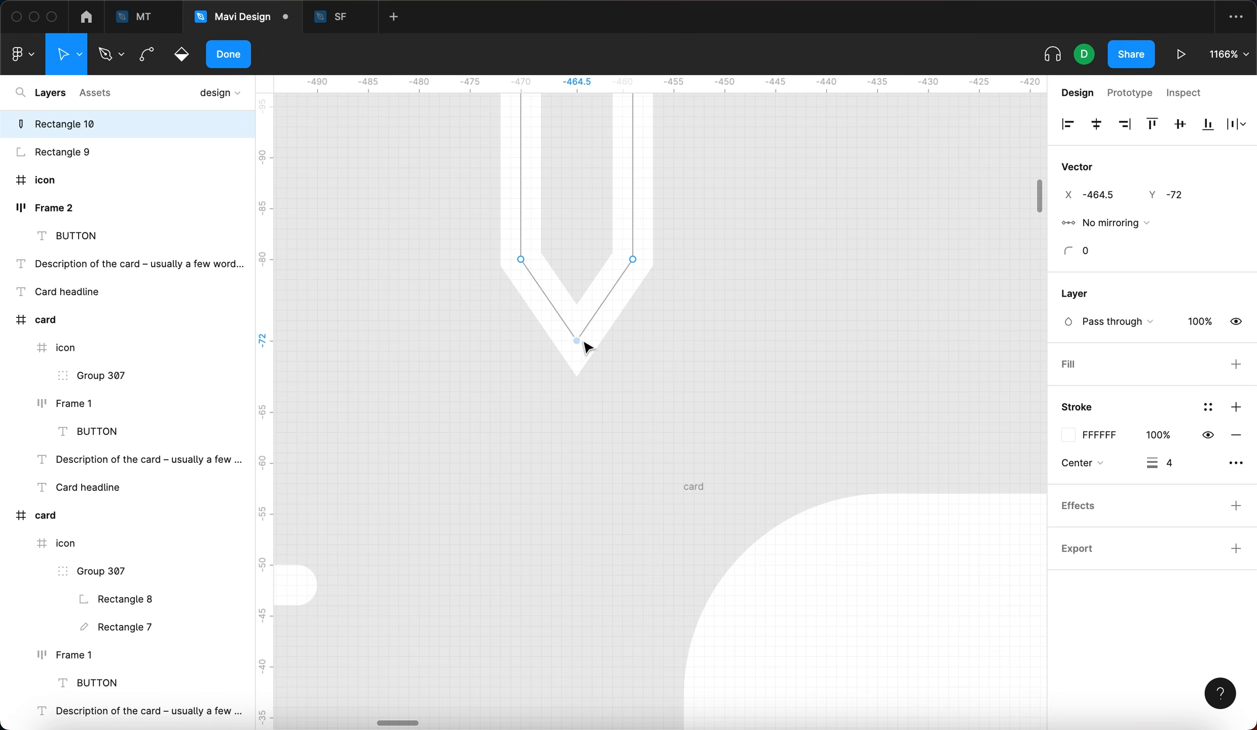
scroll(578, 344, down, 4)
scroll(578, 324, down, 2)
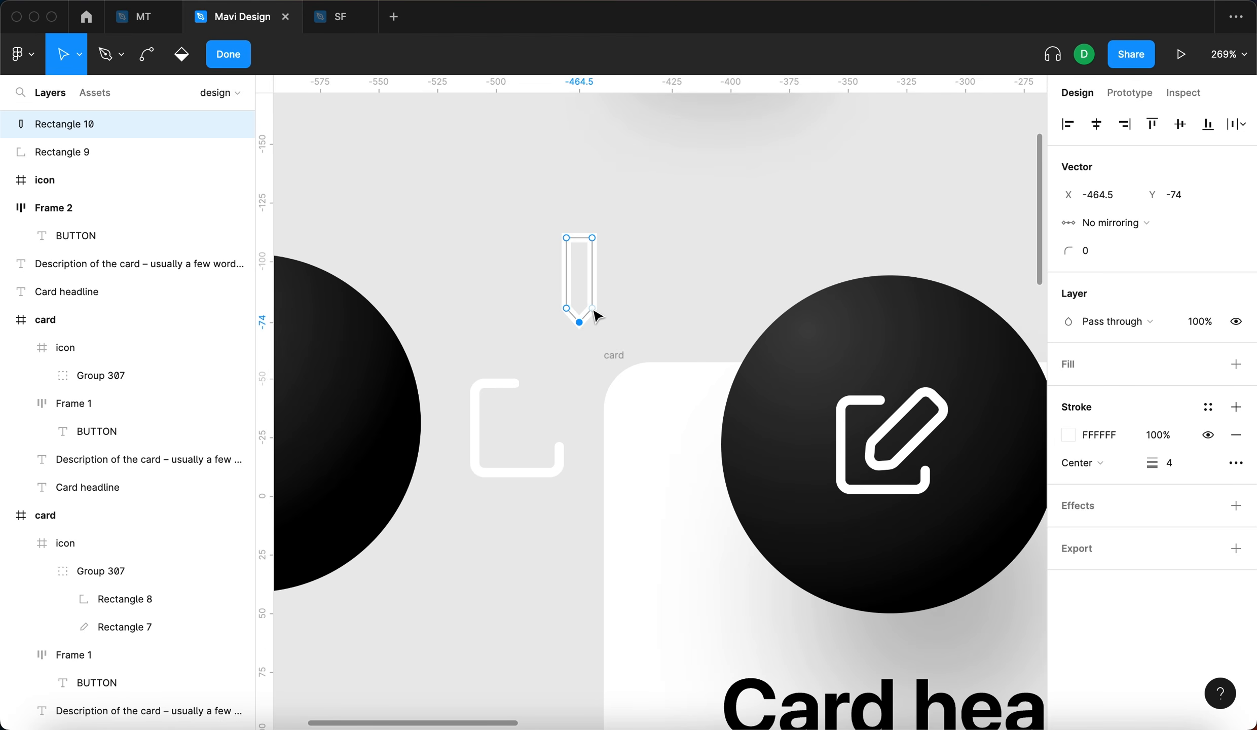
Set the pencil shape's corner radius to 2.
key(Return)
click(1175, 222)
key(Up)
key(Up)
key(Up)
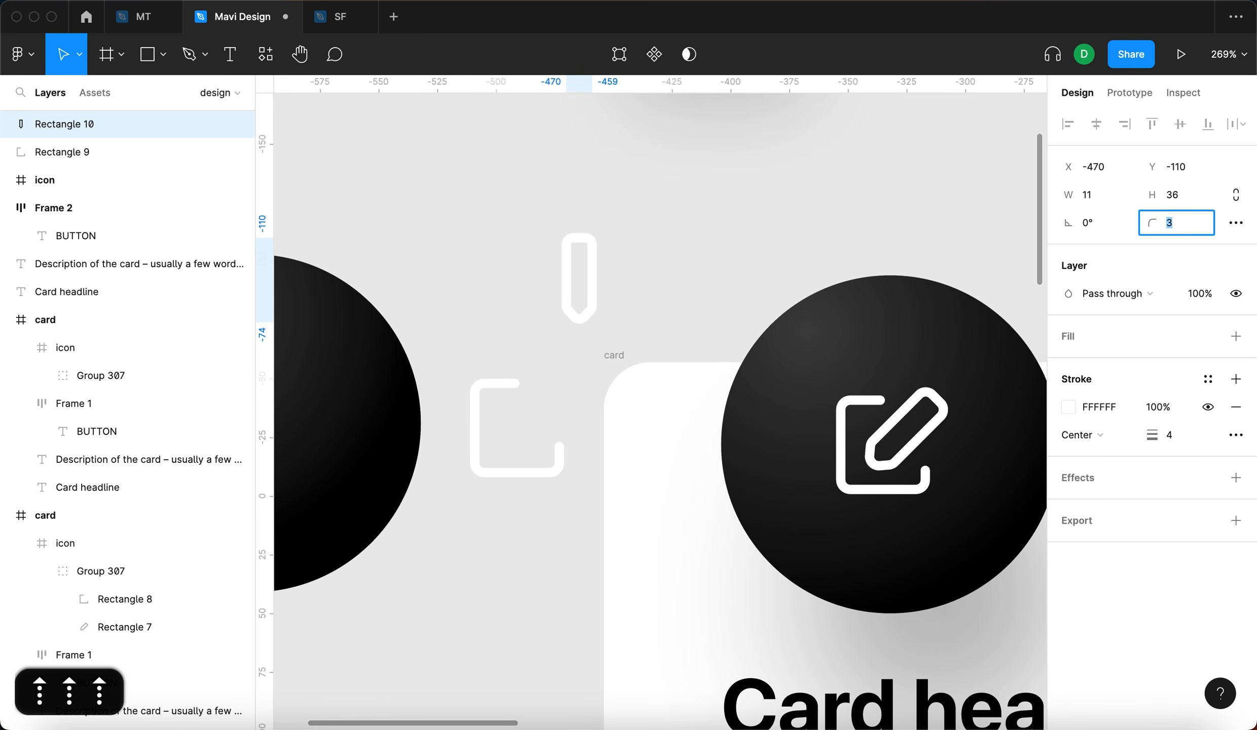
key(Down)
key(Return)
Widen the pencil shape to 13 and place it diagonally over the open corner of the outline.
drag(591, 262, 520, 405)
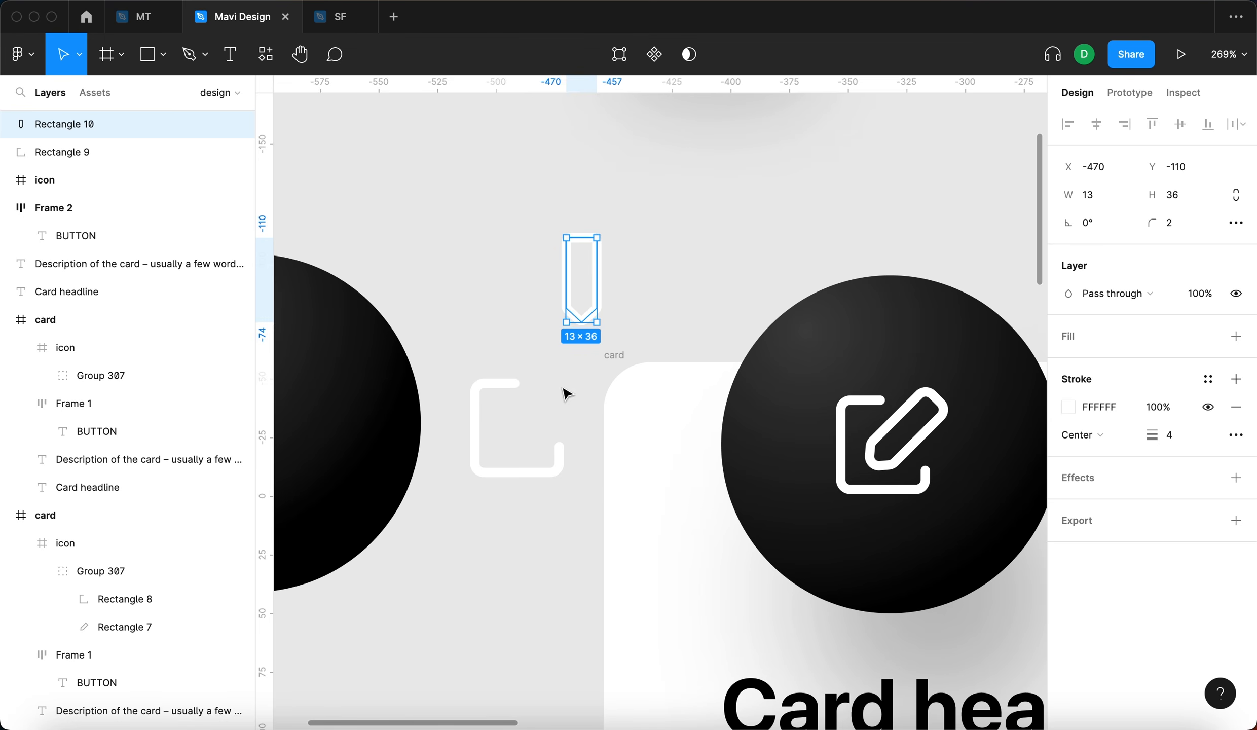
click(544, 369)
click(541, 393)
drag(548, 372, 540, 412)
click(549, 222)
Group the pencil shape with the open outline and cut the group from the canvas.
scroll(513, 286, down, 2)
drag(544, 511, 482, 299)
key(super+g)
key(super+x)
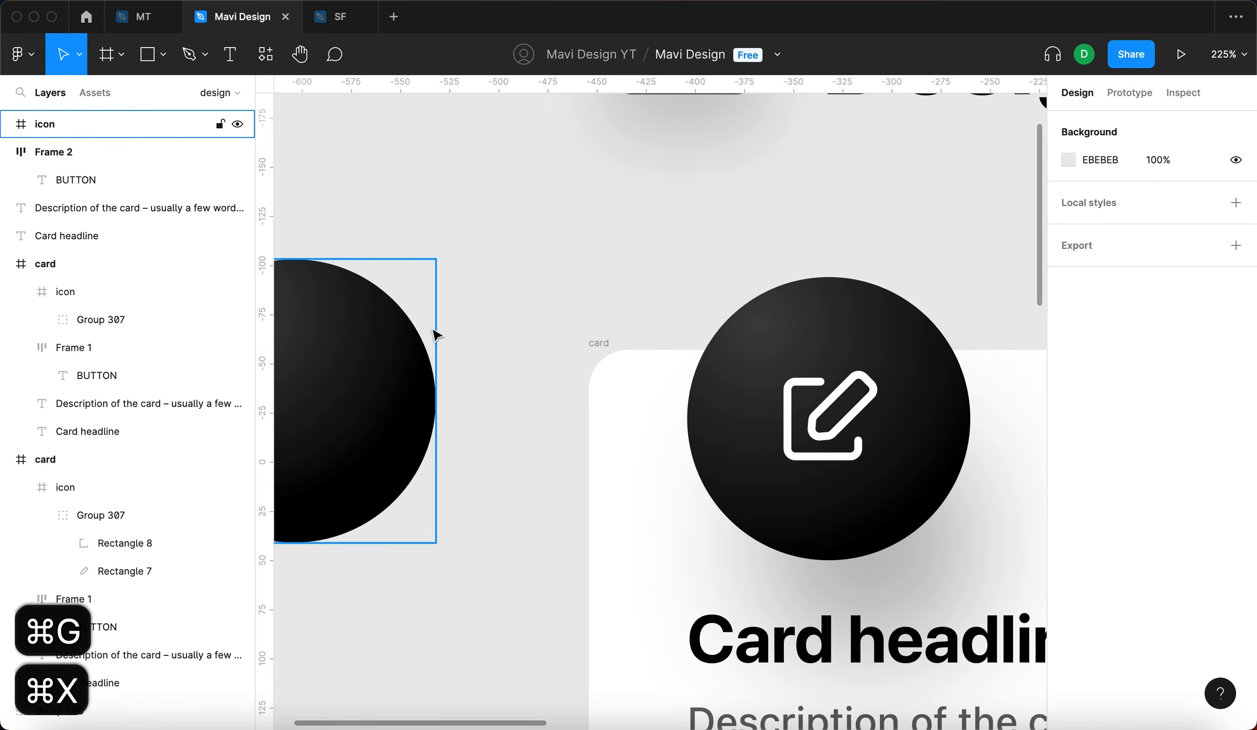
Paste the edit symbol into the standalone black round icon frame and centre it horizontally and vertically.
scroll(435, 330, left, 5)
click(584, 358)
key(super+v)
key(alt+h)
key(alt+v)
Move the standalone round icon up beside the finished cards, to X -719, Y 53.
click(730, 357)
scroll(729, 357, down, 5)
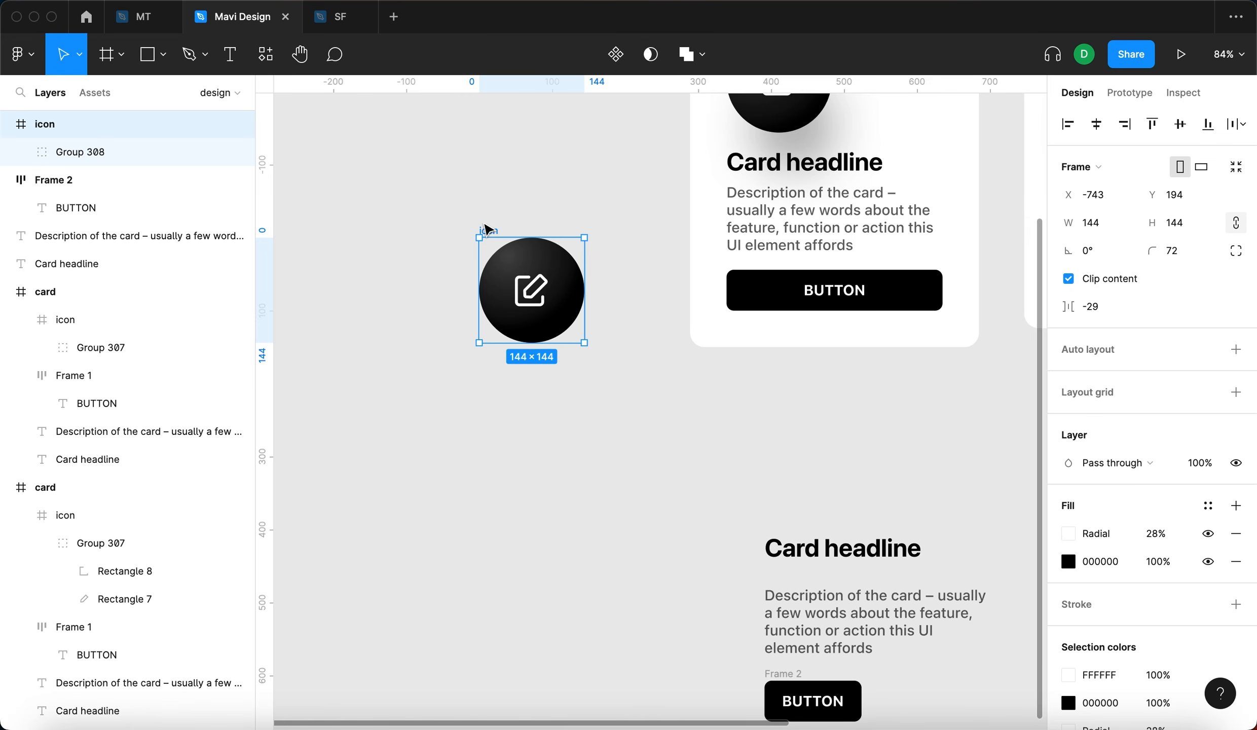
drag(484, 224, 503, 123)
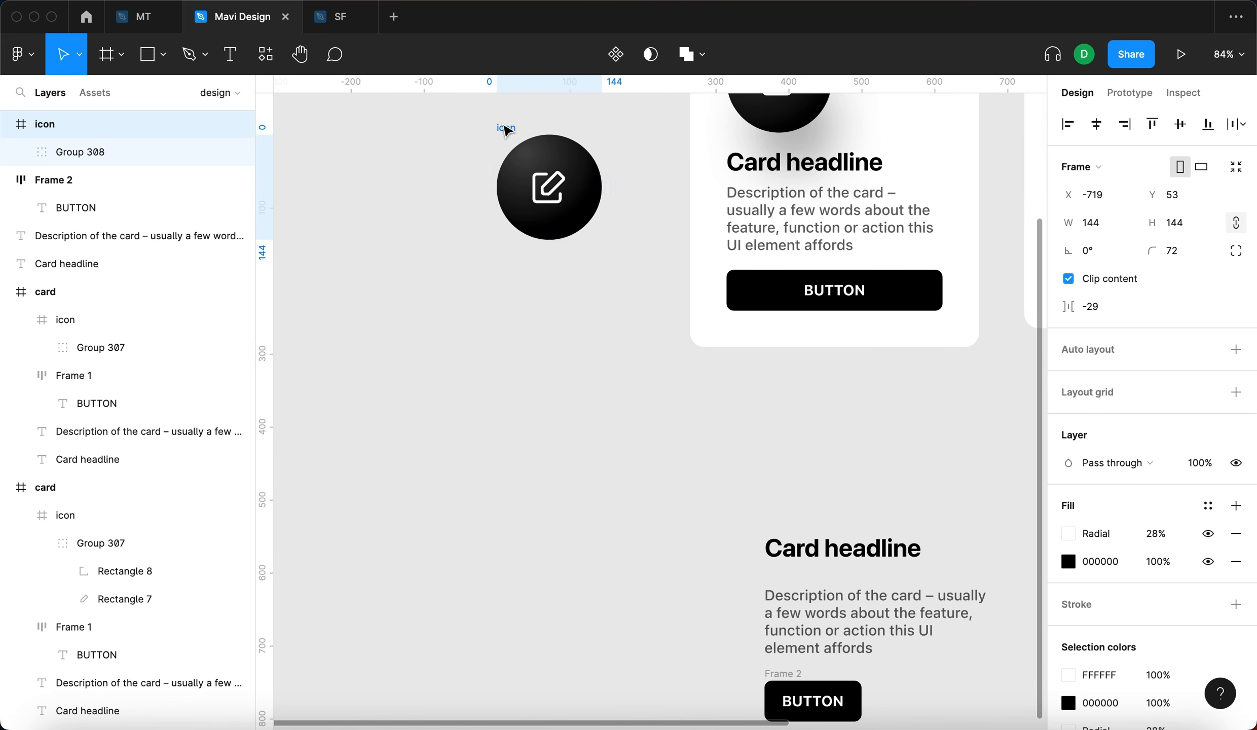
scroll(503, 123, up, 3)
Add a drop shadow effect to the standalone round icon, as on the finished card's icon.
click(794, 246)
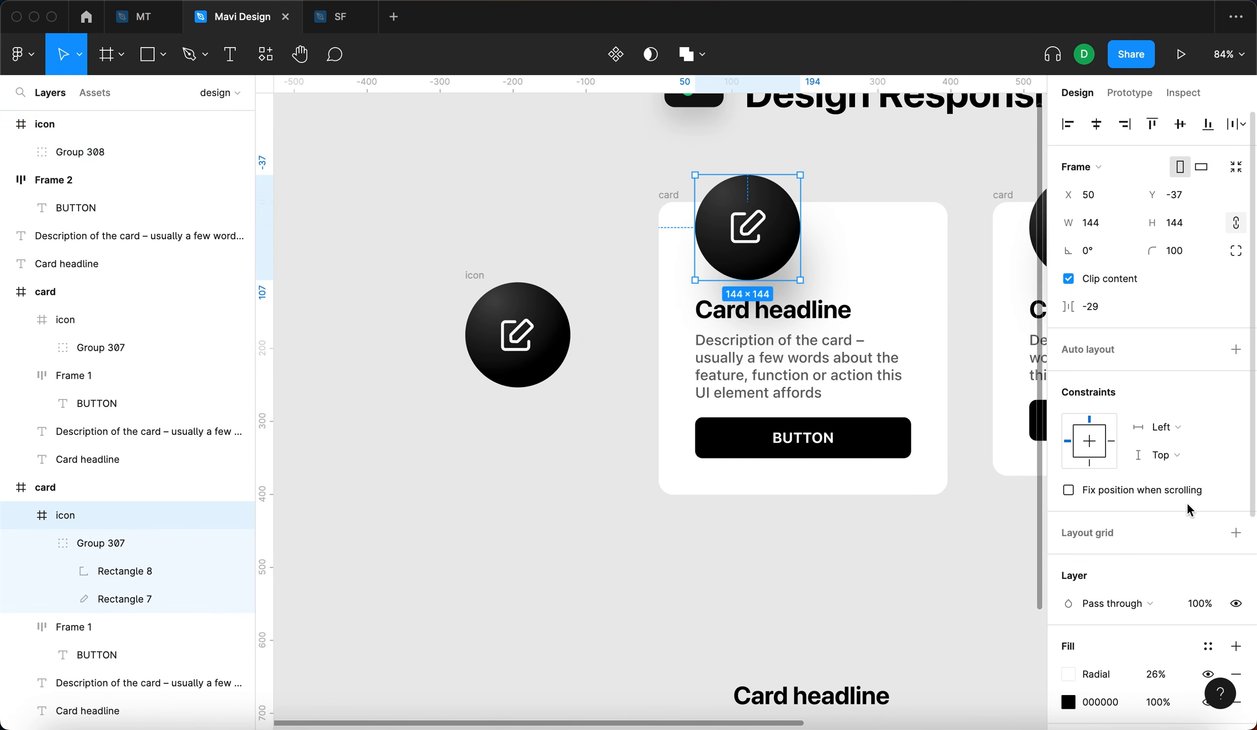
scroll(1172, 588, down, 6)
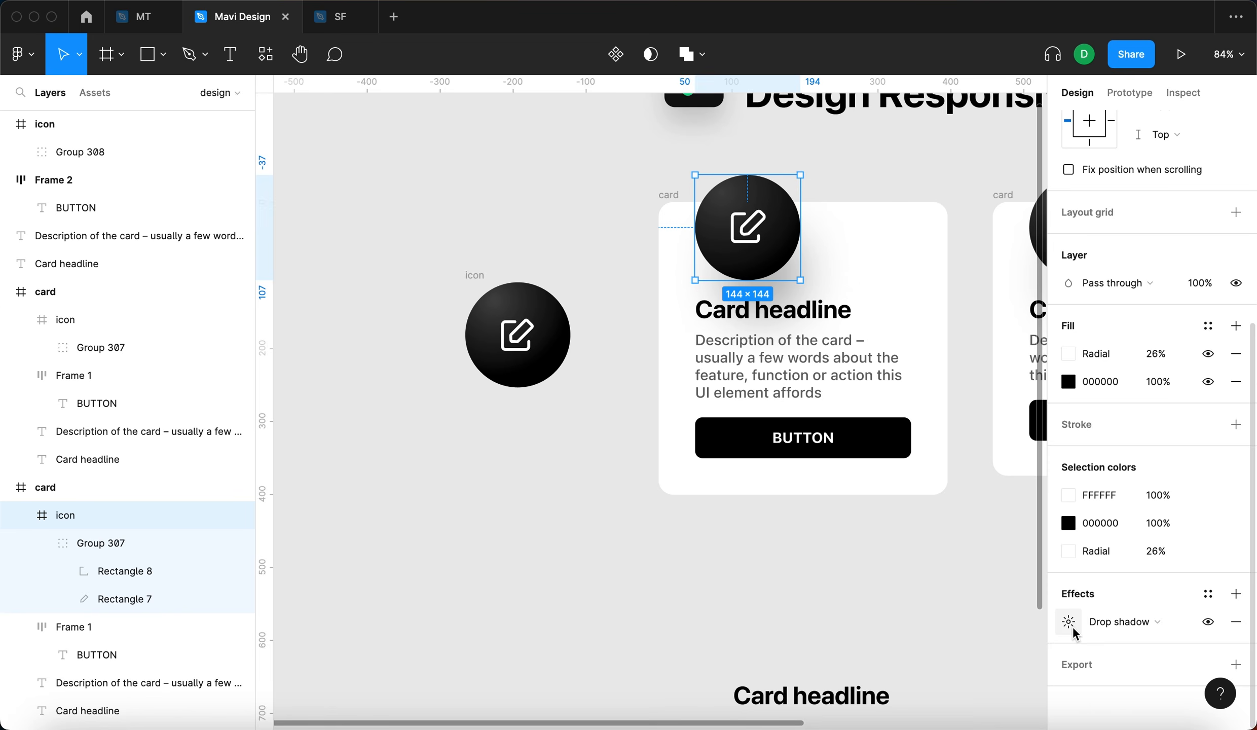
click(475, 275)
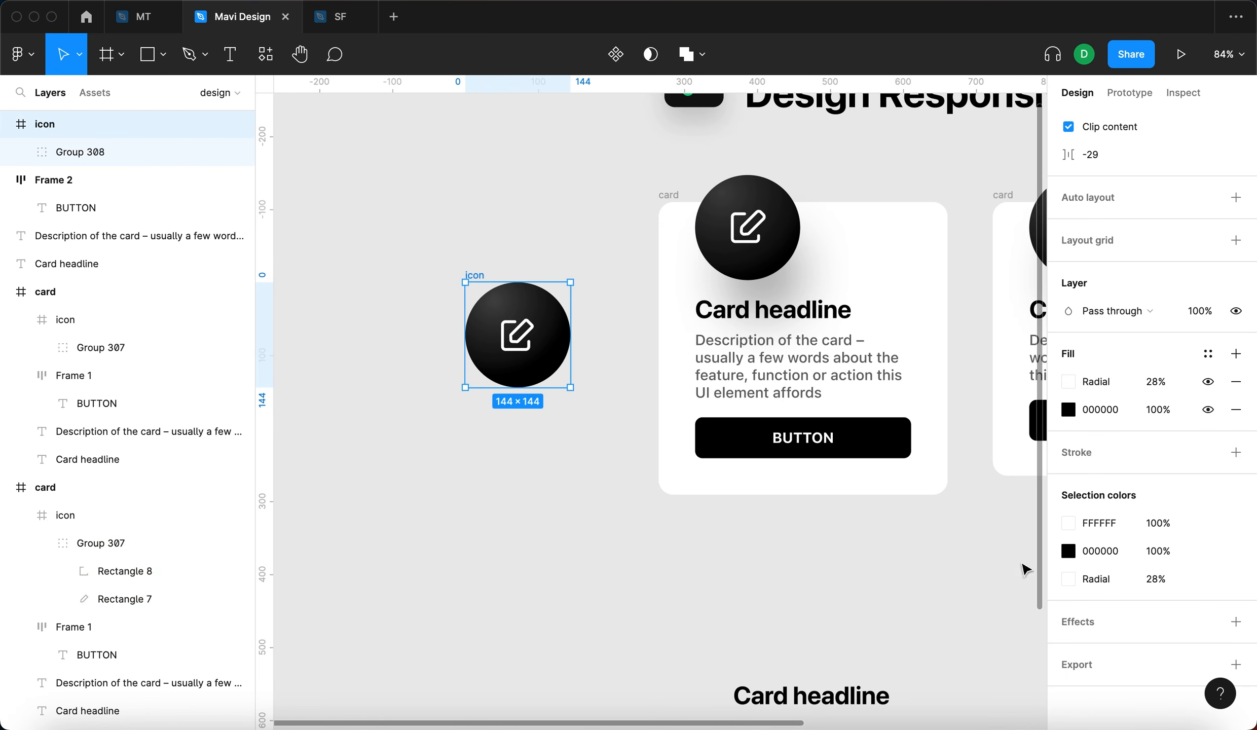
click(1235, 621)
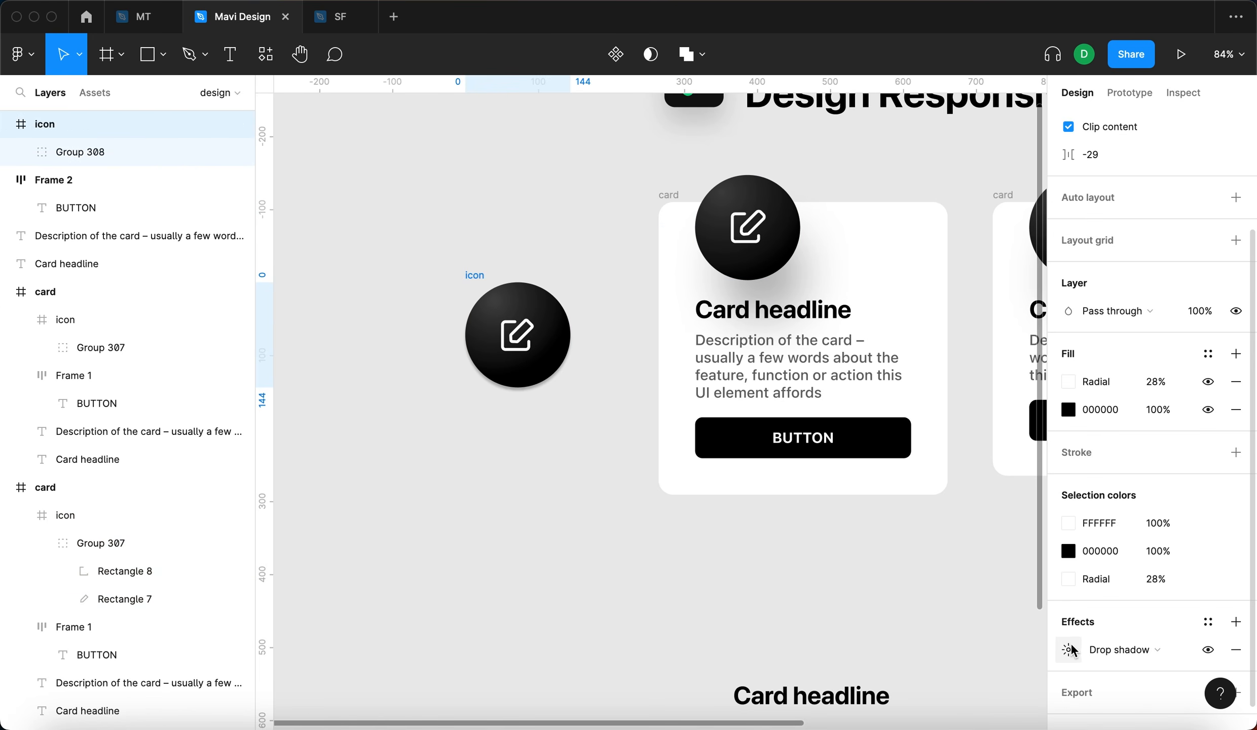
Match the standalone icon's drop shadow to the finished card's icon with X offset 20 and blur 84.
click(780, 218)
scroll(1064, 598, down, 4)
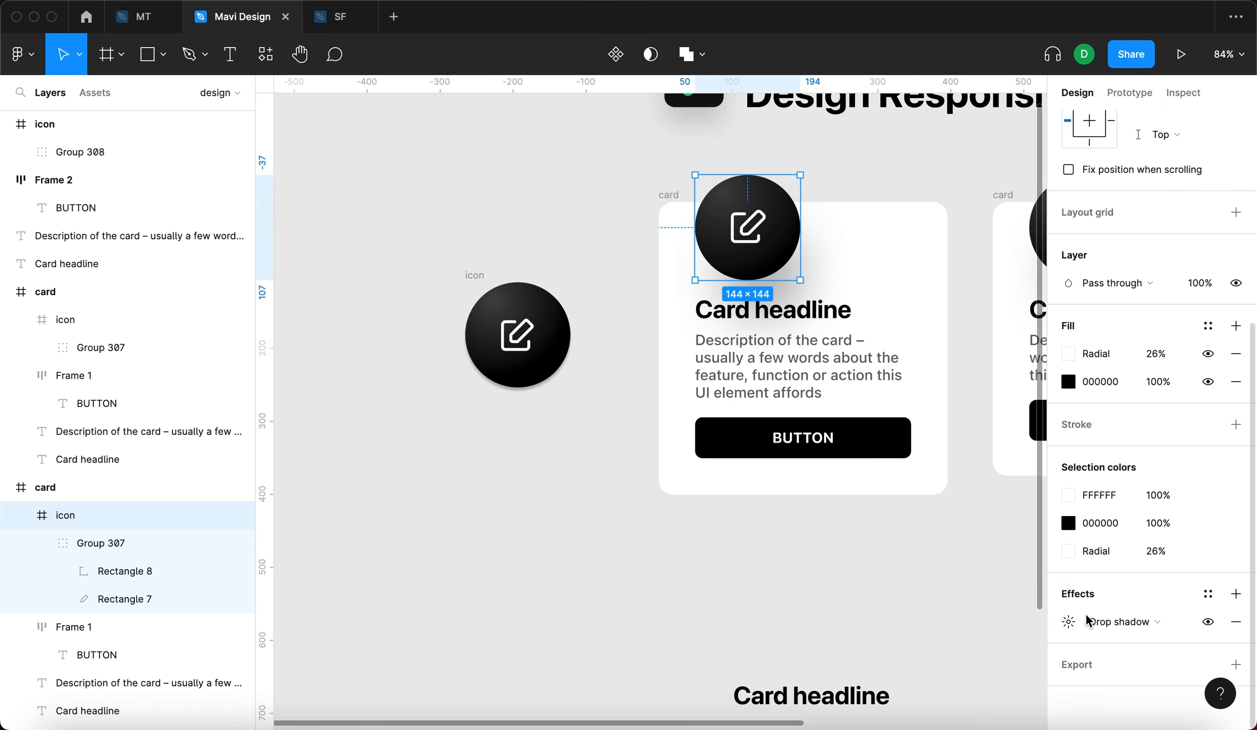
click(1069, 625)
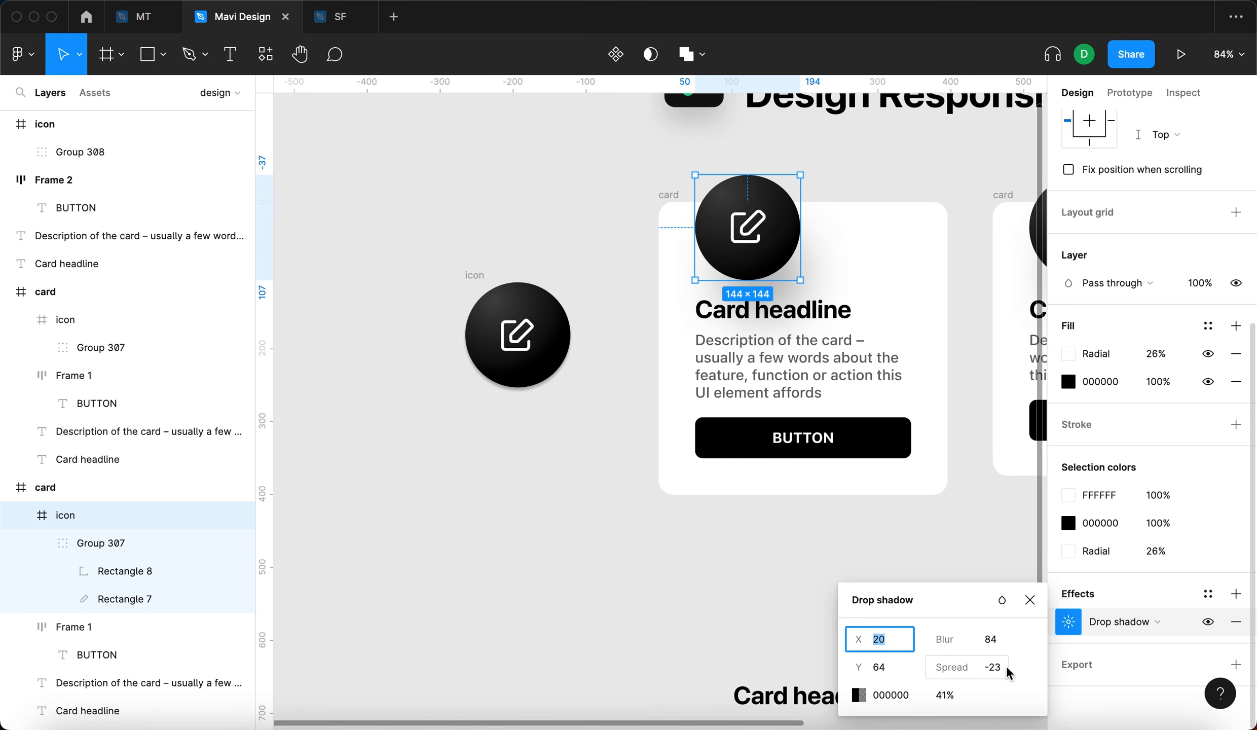
click(534, 301)
click(1068, 622)
text(@))
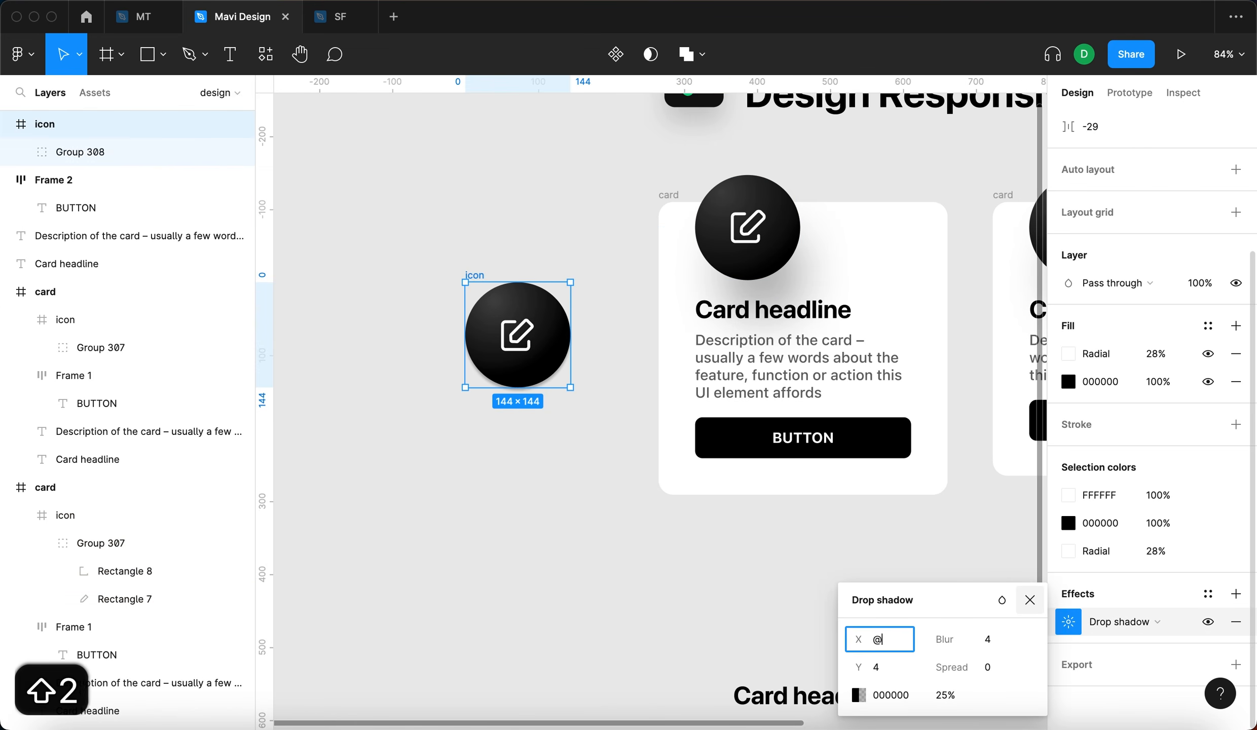
key(Tab)
key(shift+Tab)
text(20)
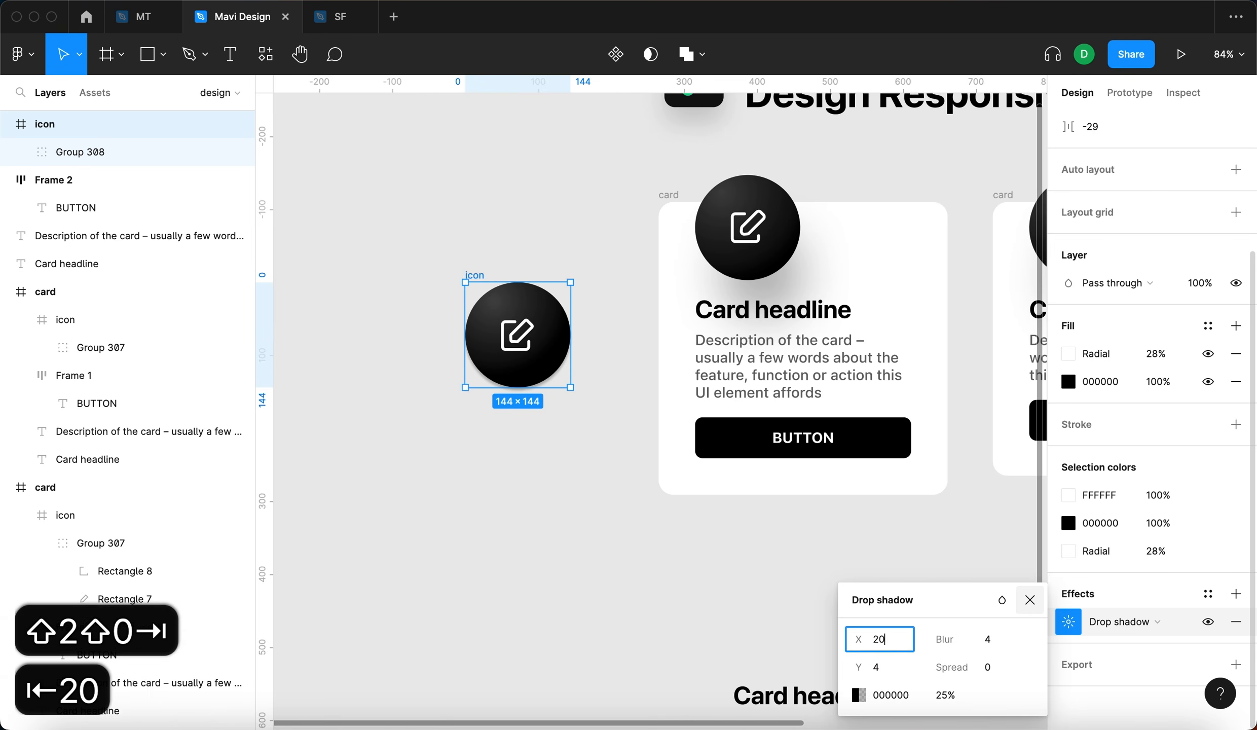
key(Tab)
key(Tab)
text(84)
key(Tab)
Set the standalone icon's drop shadow Y offset to 64 and its spread to -23.
click(879, 667)
text(^$)
key(BackSpace)
key(BackSpace)
text(64)
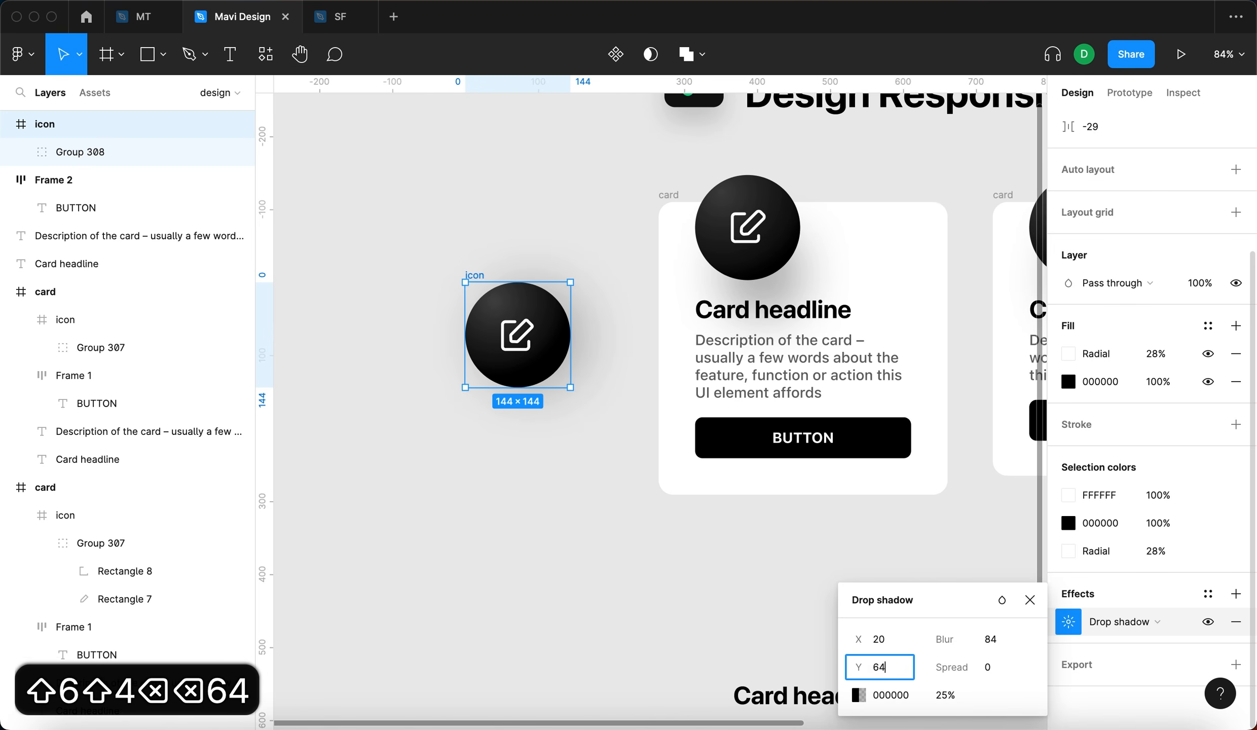
key(Tab)
key(Tab)
text(/2)
key(BackSpace)
key(BackSpace)
text(-23)
key(Return)
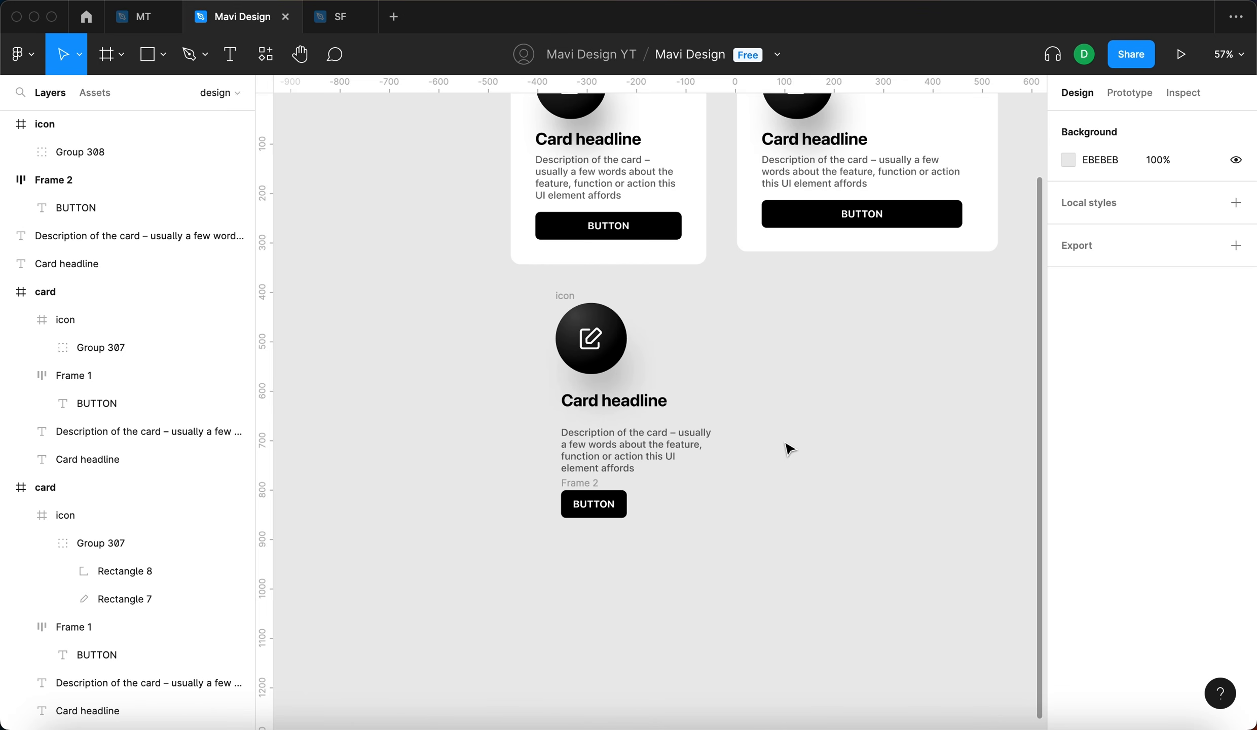
Wrap the loose headline, description and button together in a vertical auto layout frame.
scroll(789, 448, up, 2)
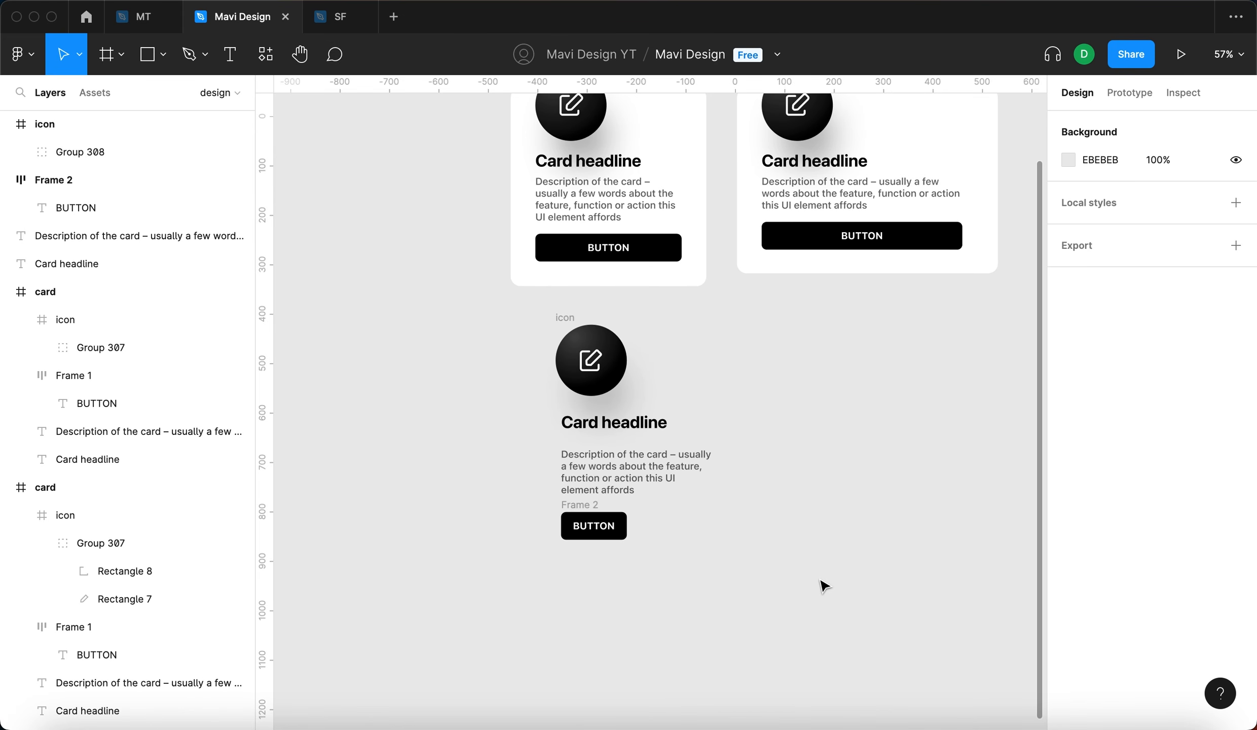
drag(793, 572, 492, 418)
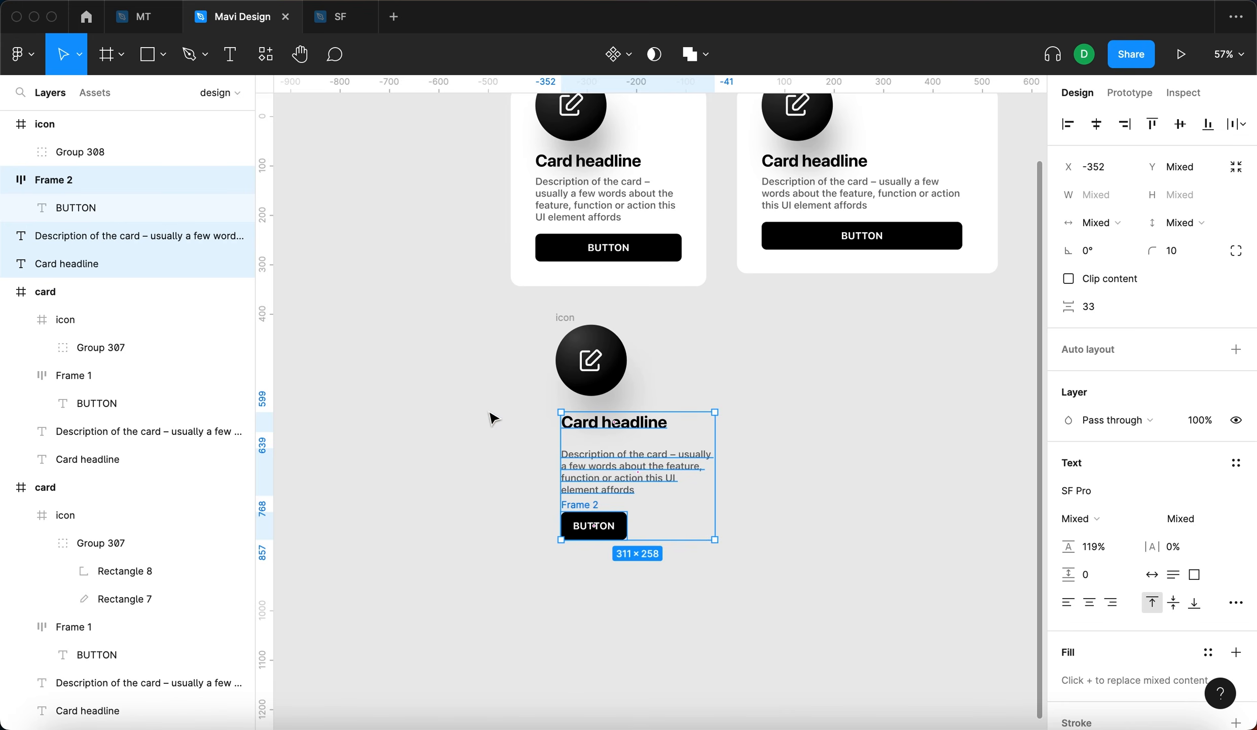
key(shift+a)
scroll(725, 471, up, 5)
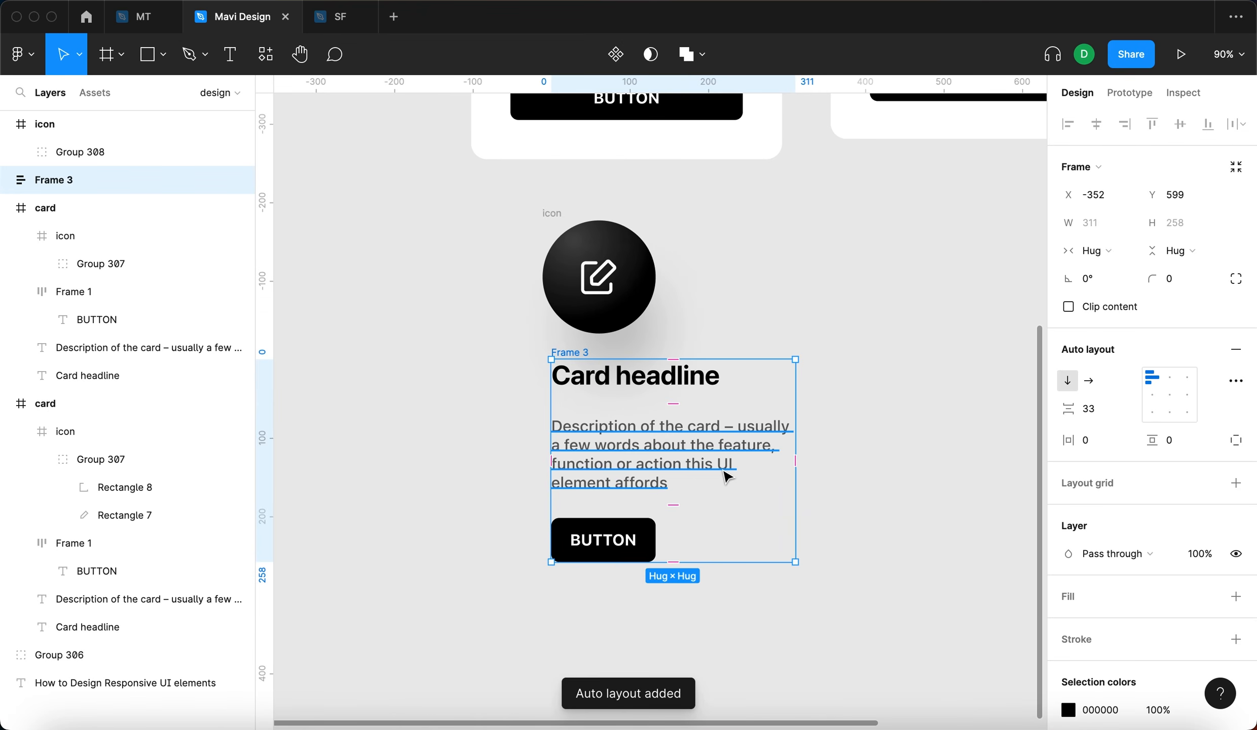
Set the horizontal resizing of the headline, description and button inside the new auto layout frame to Fill.
key(Return)
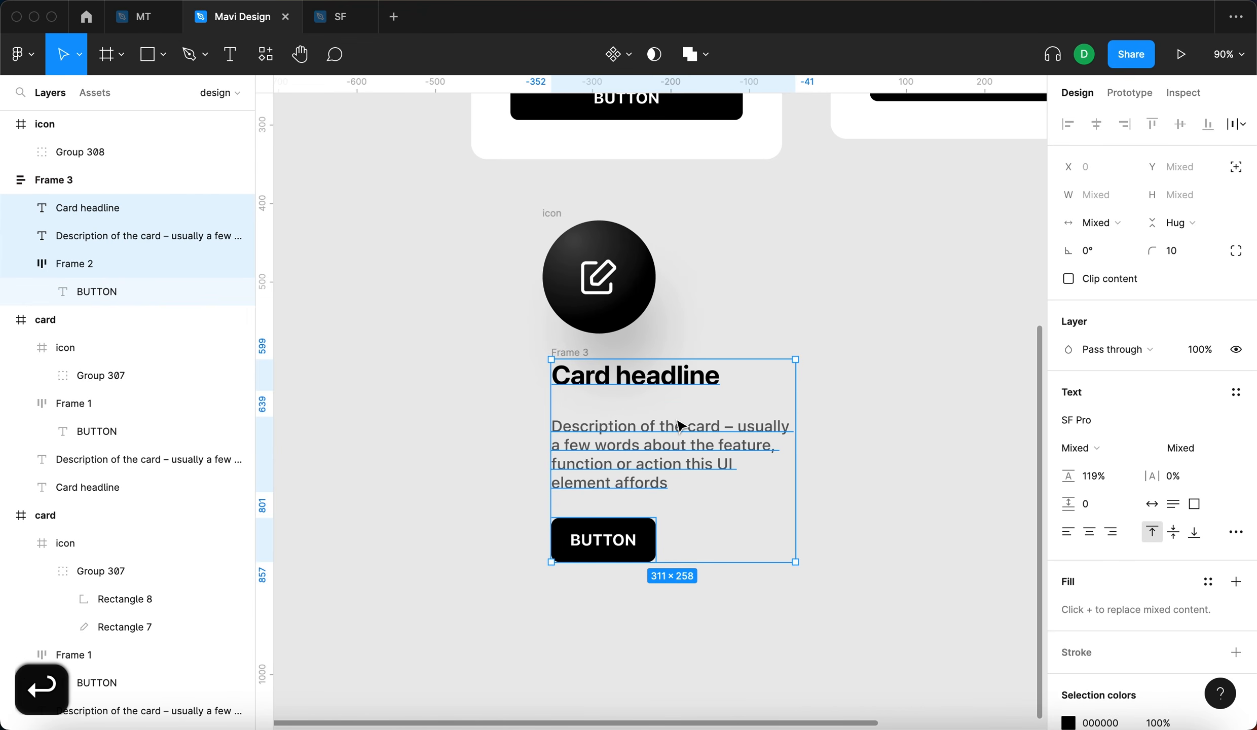
click(1124, 232)
click(1122, 299)
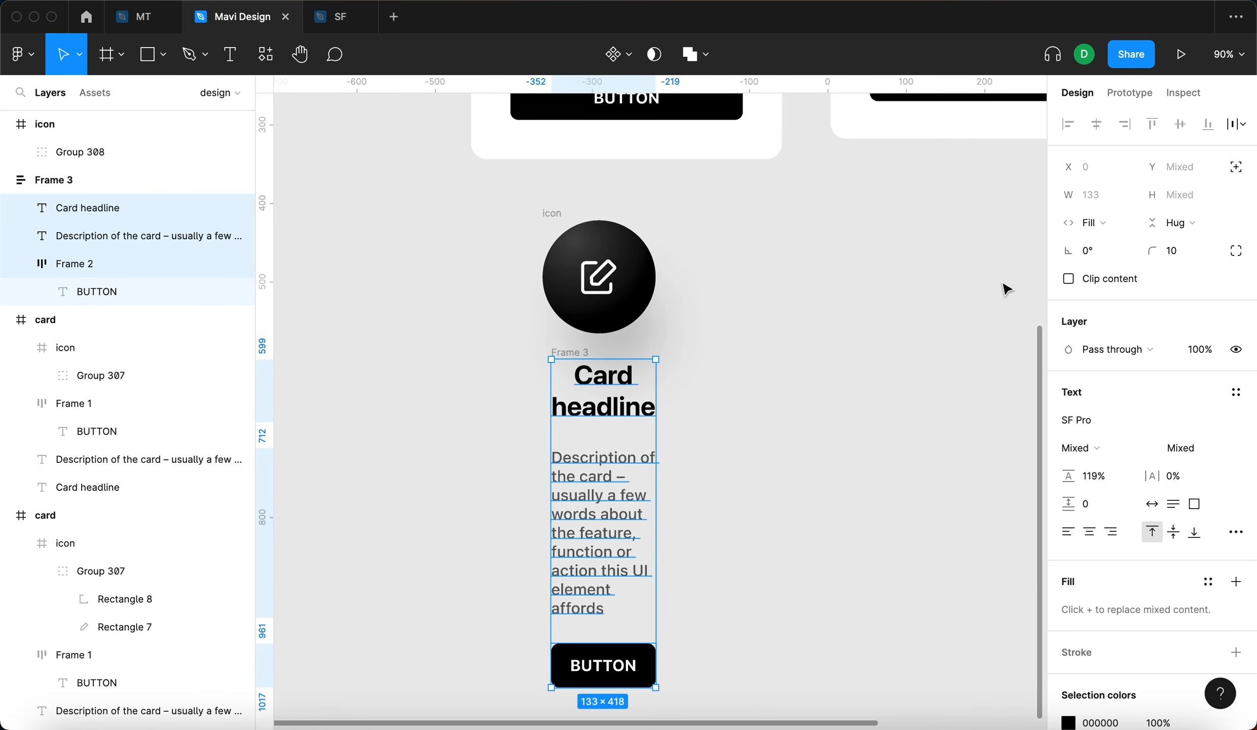
Widen the new auto layout frame to 368.
click(968, 307)
click(653, 386)
drag(661, 381, 551, 543)
scroll(842, 380, up, 3)
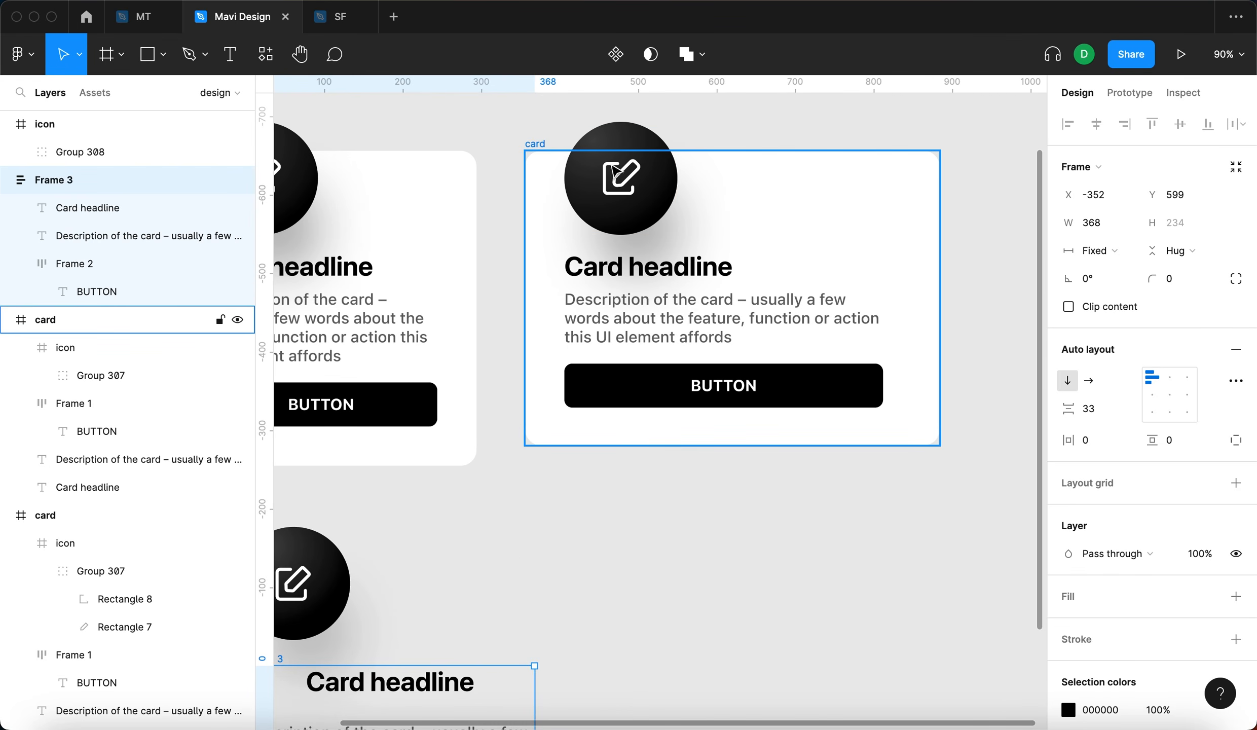
Try narrowing the finished wide card and its description text.
click(535, 144)
drag(938, 252, 845, 284)
click(788, 330)
drag(881, 323, 820, 318)
key(super+z)
key(super+z)
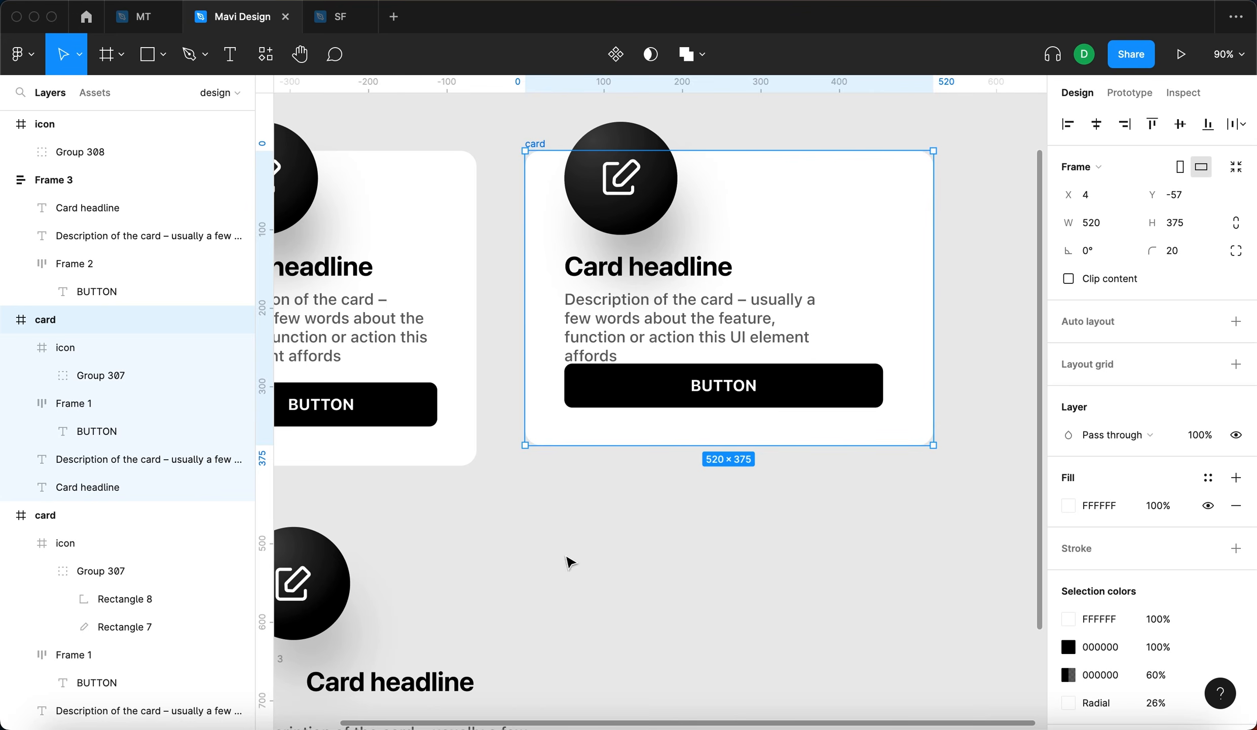
Left-align the headline text inside the new auto layout frame.
drag(489, 645, 1086, 261)
click(963, 315)
drag(702, 302, 342, 294)
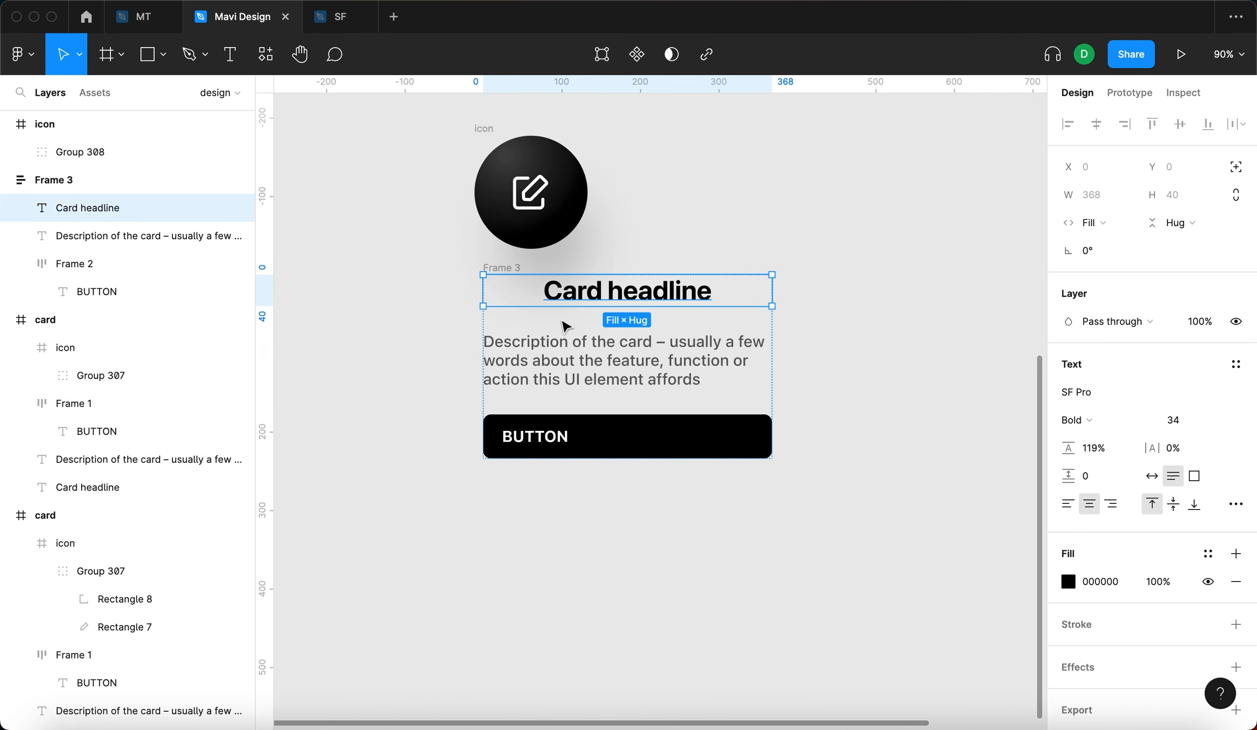
click(1066, 505)
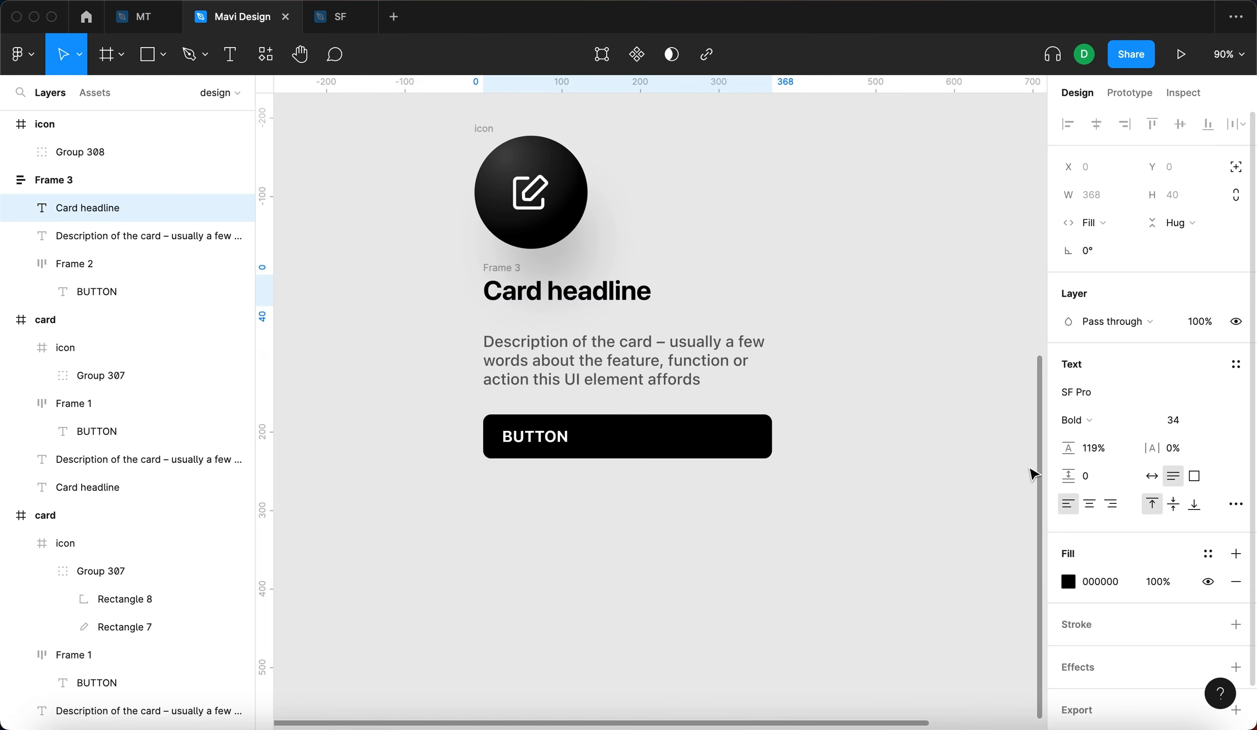
Set the new auto layout frame's item spacing to 23 and move the frame to X -372, Y 612.
key(Escape)
click(504, 268)
drag(1062, 409, 1045, 414)
click(888, 371)
click(494, 275)
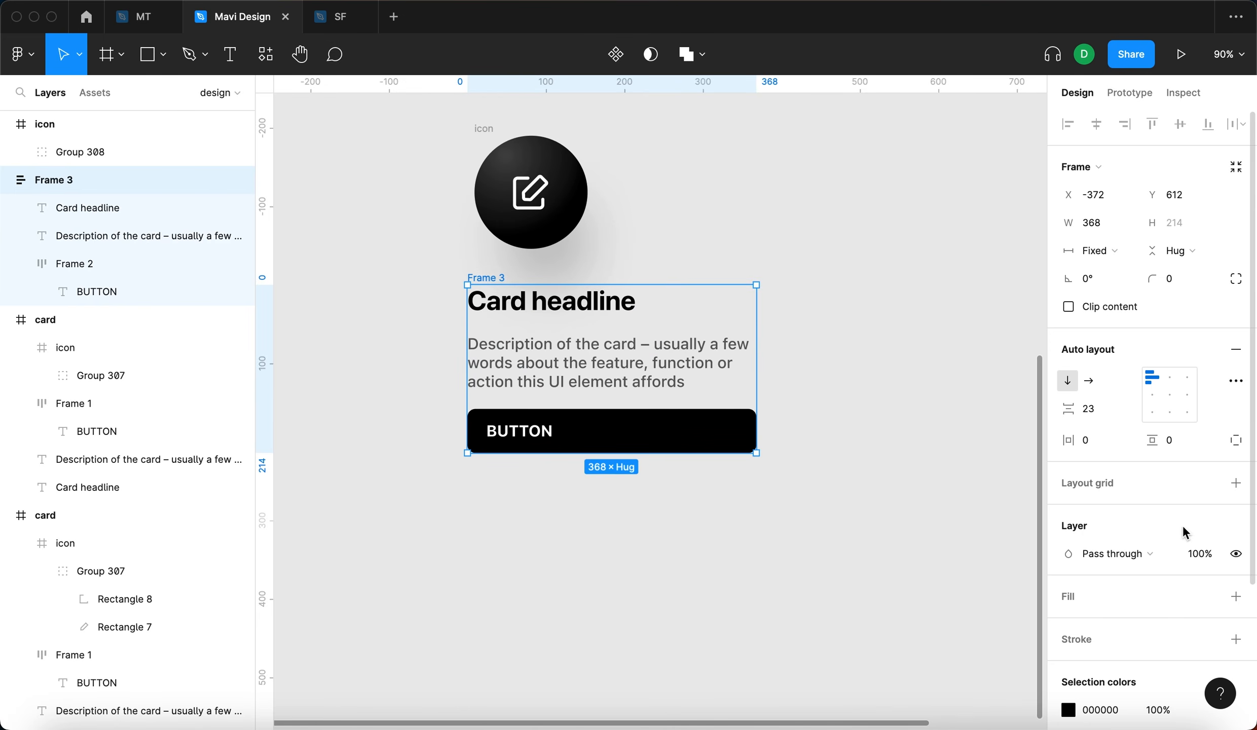
Add a white FFFFFF fill to the new auto layout frame.
click(1231, 600)
click(931, 505)
click(632, 294)
Set the new frame's horizontal and vertical padding to 40 each.
scroll(631, 281, down, 5)
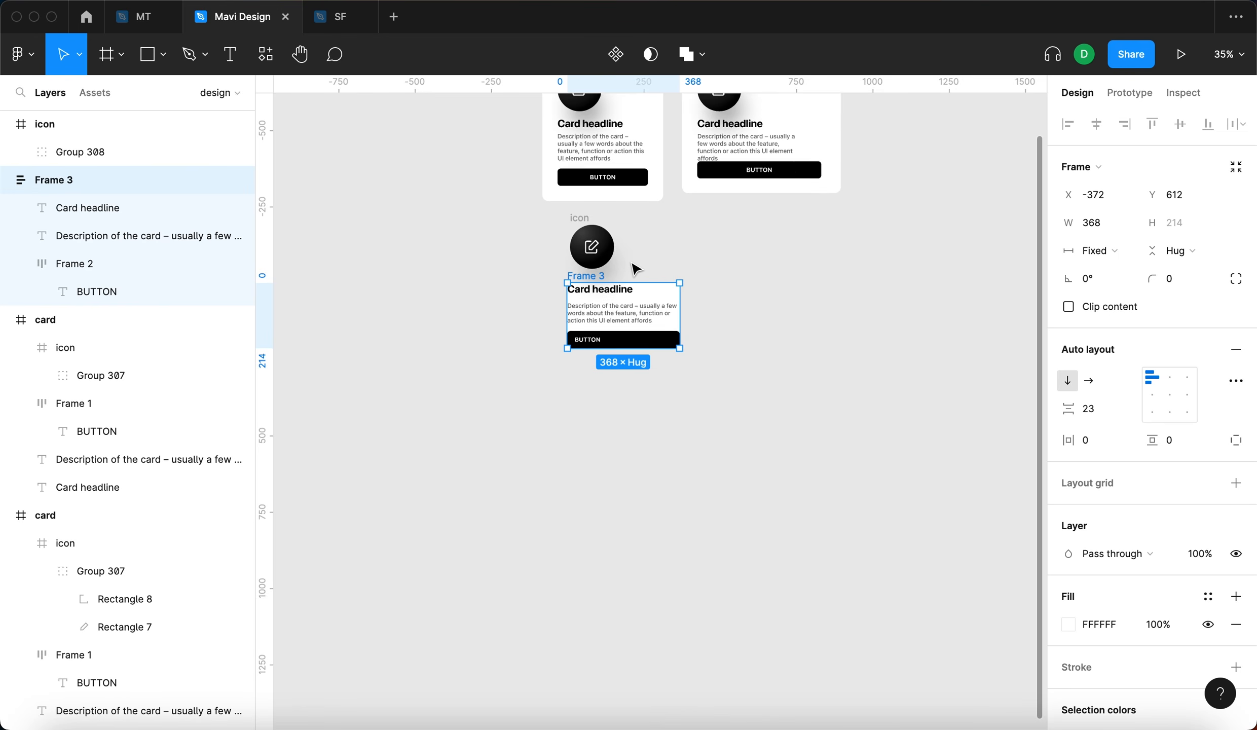
key(shift+Up)
key(shift+Up)
key(shift+Up)
key(shift+Up)
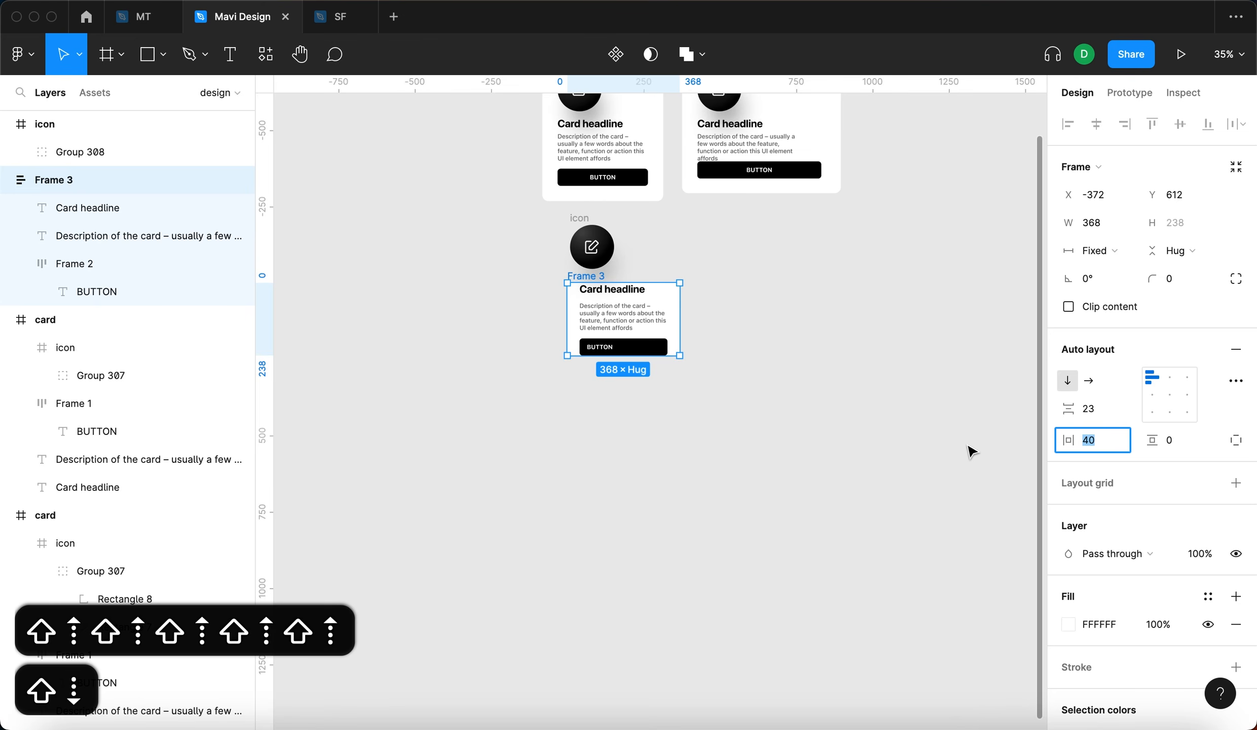
click(1168, 441)
key(shift+Up)
key(shift+Up)
key(shift+Up)
key(shift+Up)
key(Return)
click(816, 394)
Widen the padded card frame to 432.
click(594, 277)
scroll(595, 276, up, 3)
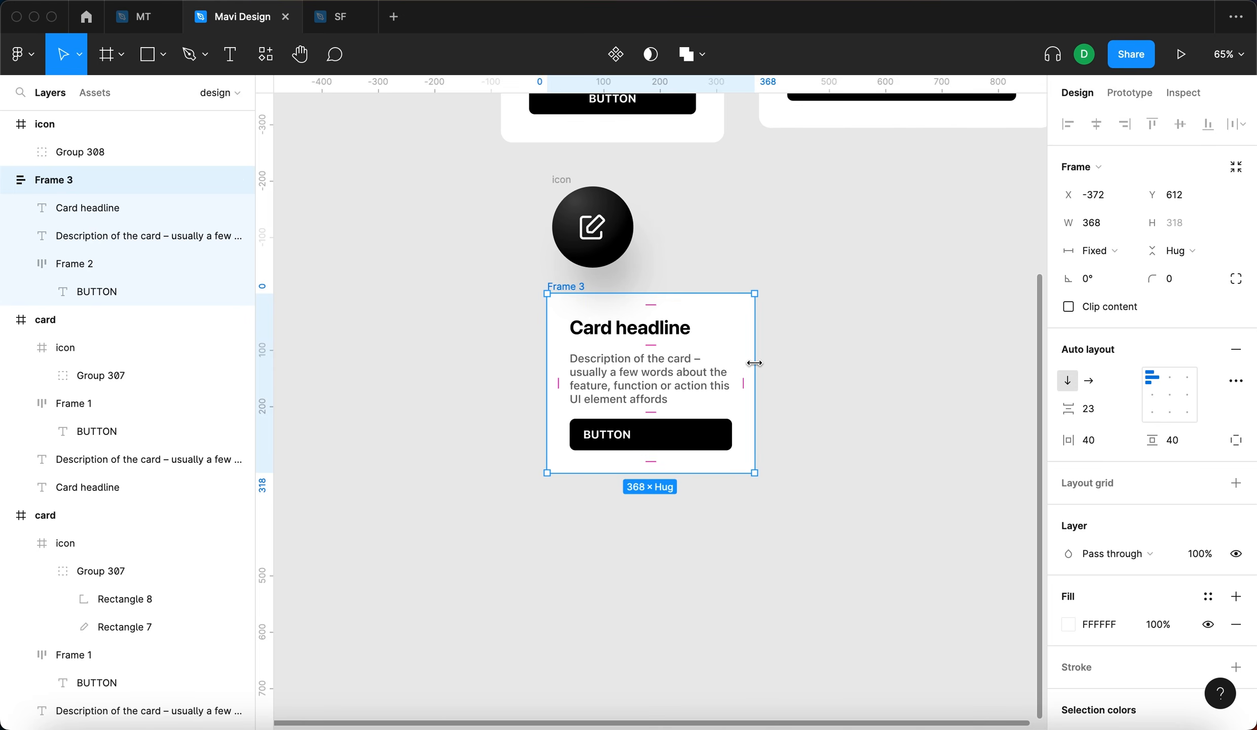
drag(754, 363, 791, 380)
Center the BUTTON label horizontally inside the new card's button and center-align its text.
click(608, 442)
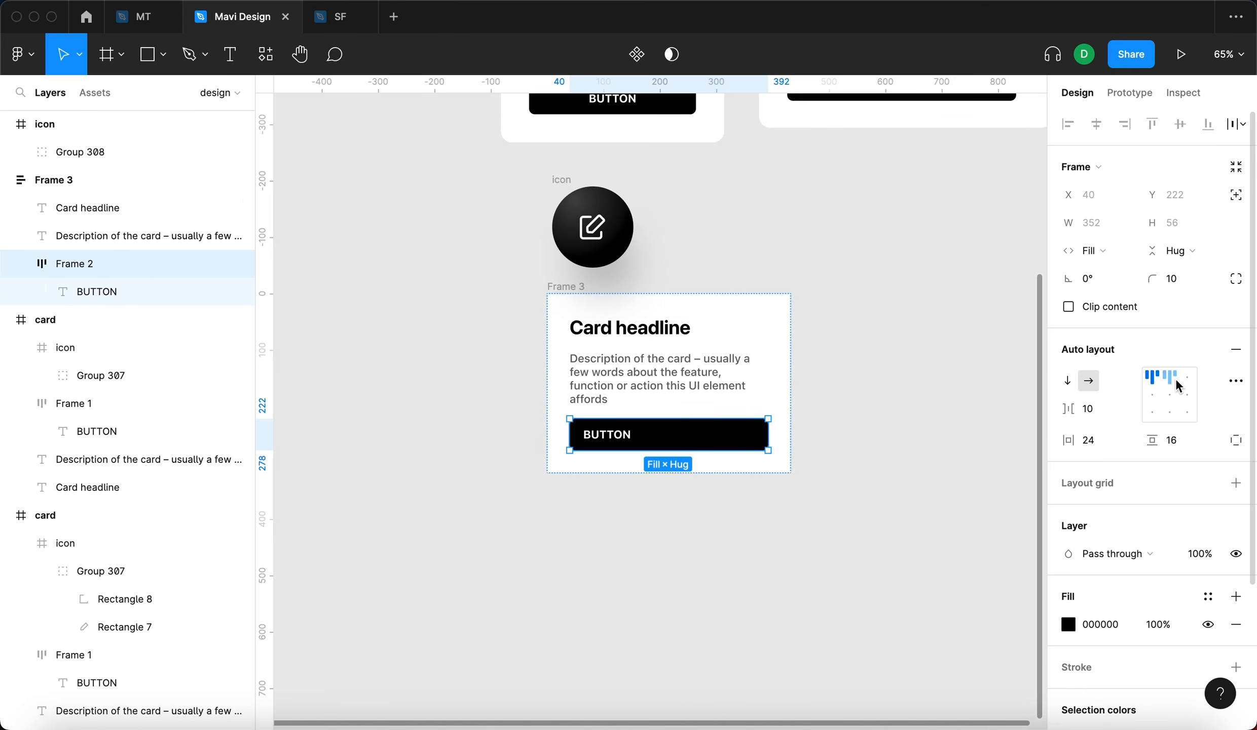
double_click(658, 442)
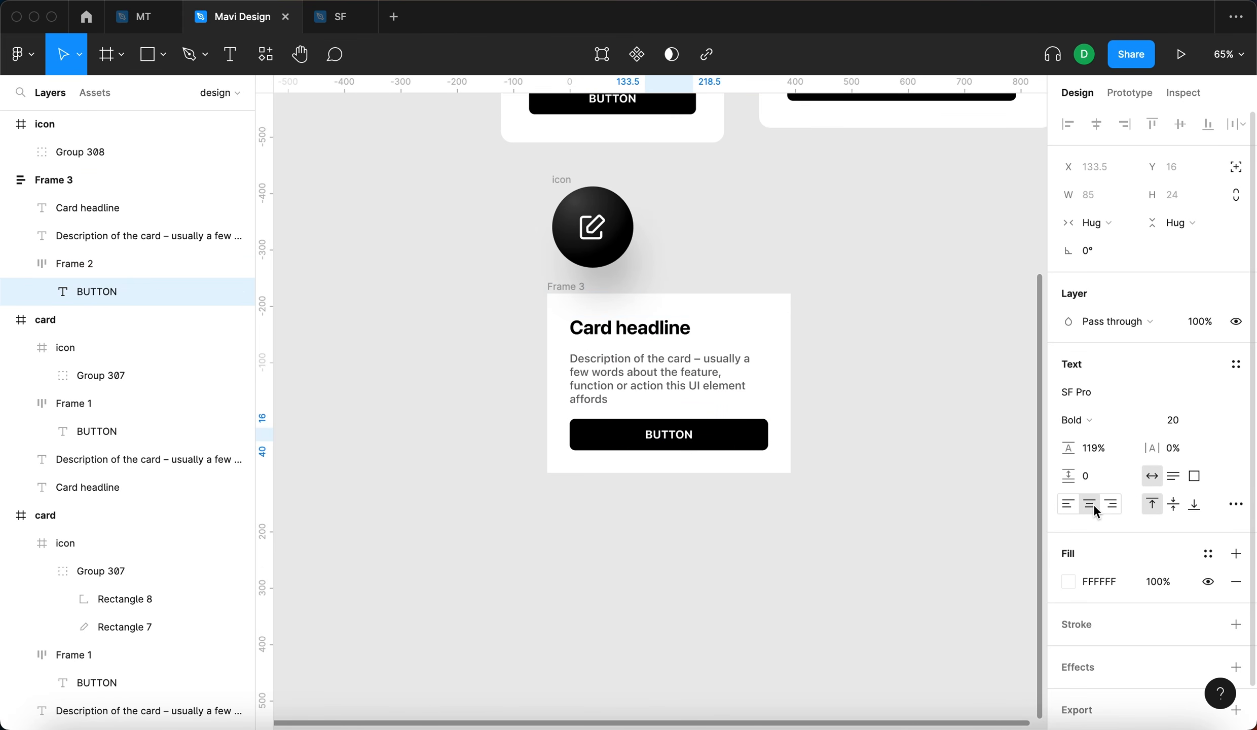
click(440, 323)
Widen the new card frame to 492 and move it to X -454, Y 636.
drag(571, 286, 552, 319)
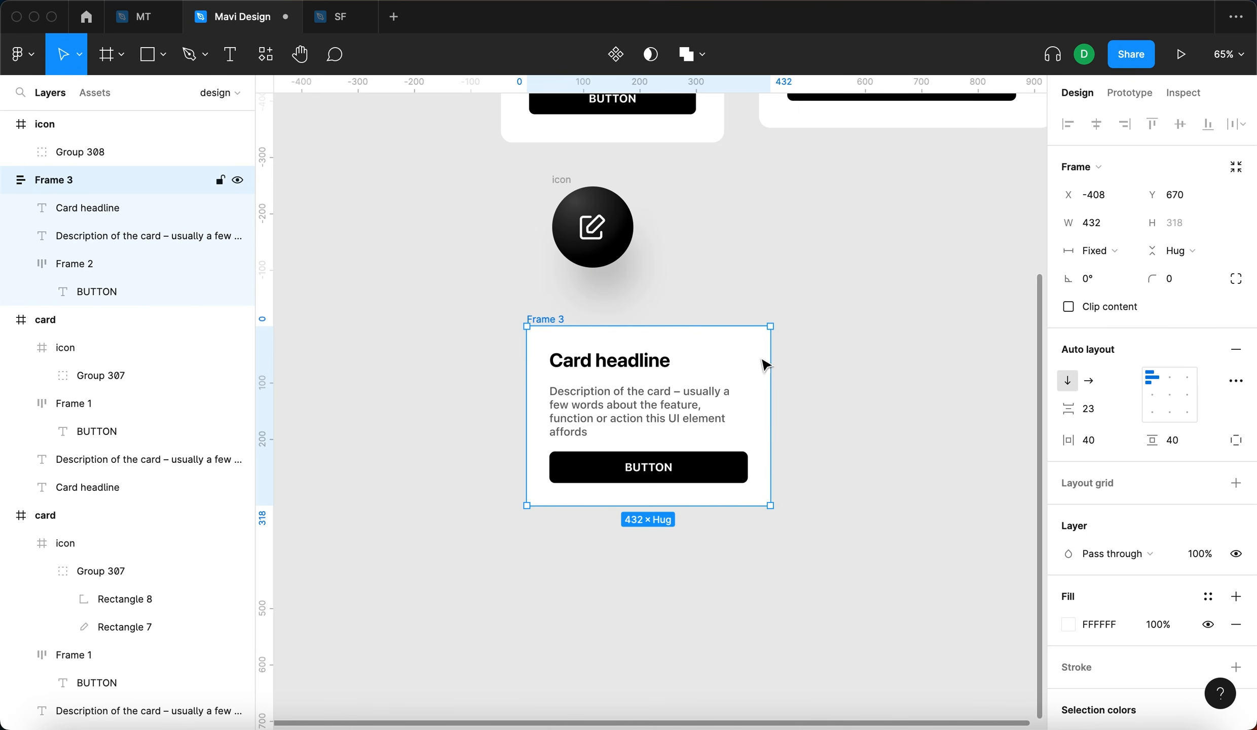
drag(752, 360, 802, 397)
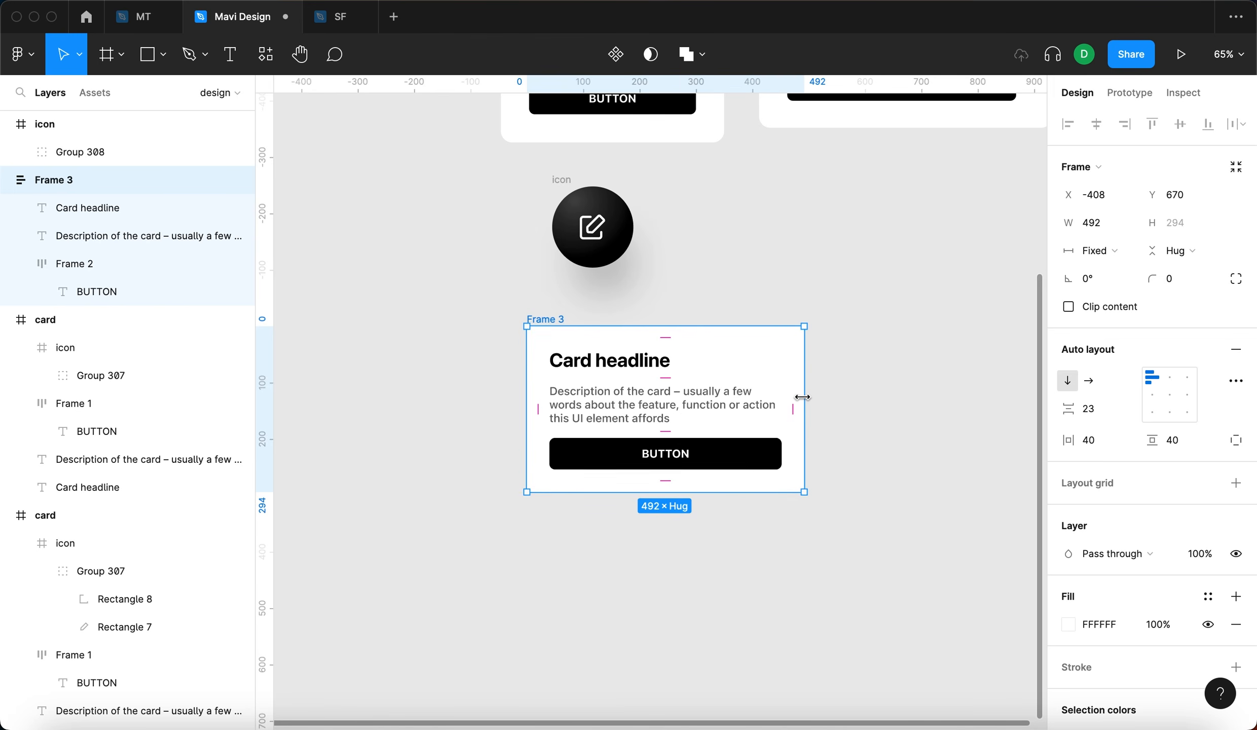
scroll(856, 304, up, 2)
drag(568, 390, 542, 371)
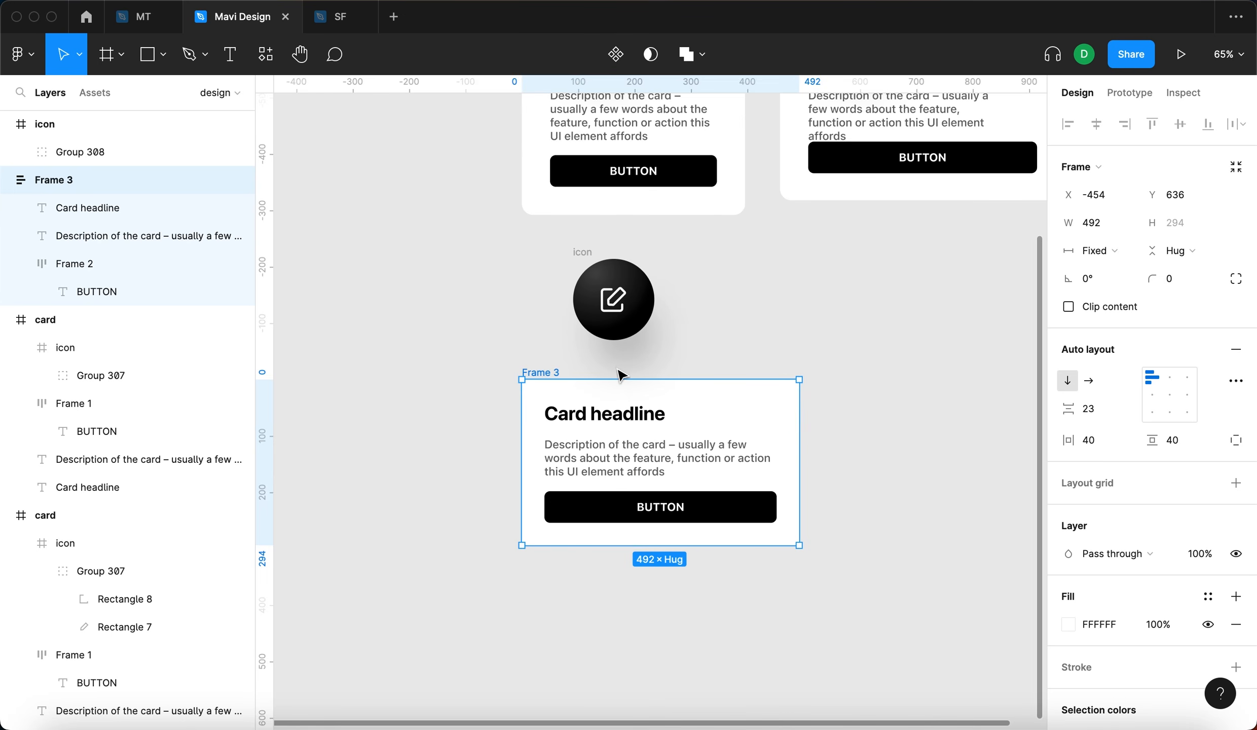
Switch the new card frame to individual padding and set its top padding to 120.
click(1236, 440)
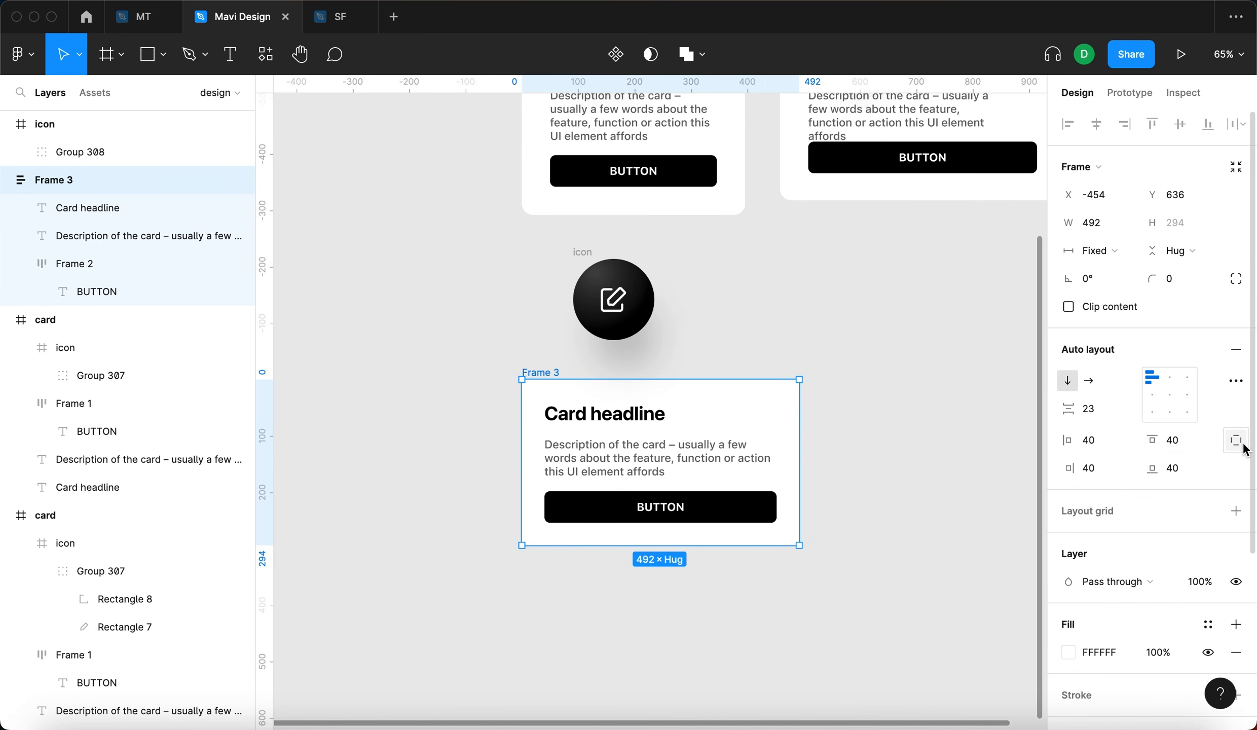
click(1167, 442)
scroll(927, 387, down, 3)
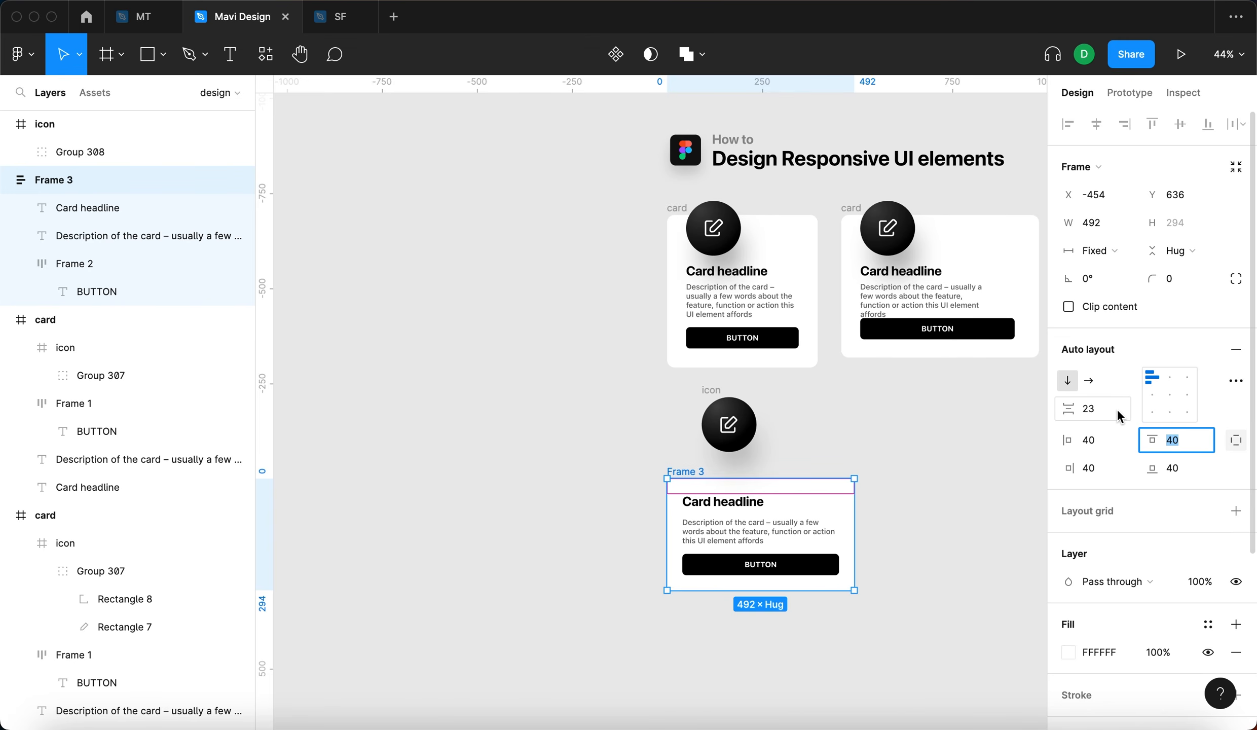
key(shift+Up)
key(shift+Up)
key(shift+Up)
key(shift+Up)
key(shift+Up)
key(shift+Up)
key(shift+Up)
key(shift+Up)
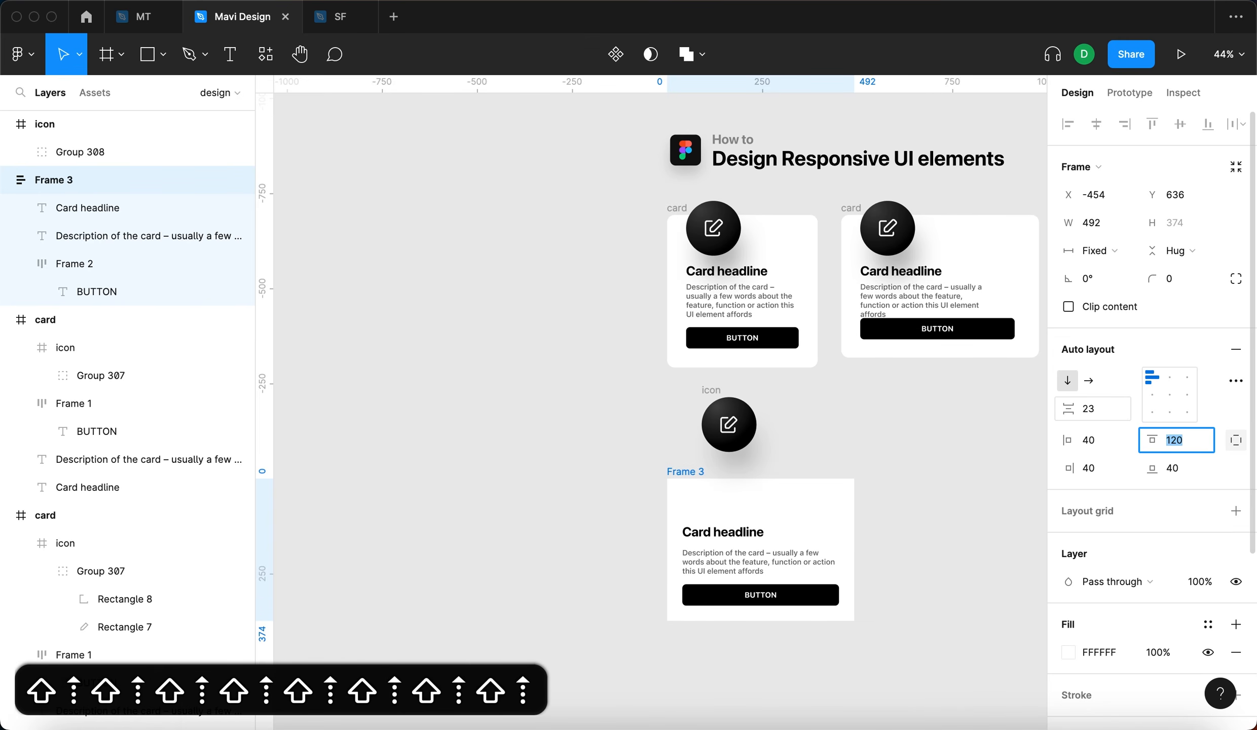
key(shift+Down)
key(shift+Up)
key(Return)
click(892, 463)
scroll(744, 494, up, 3)
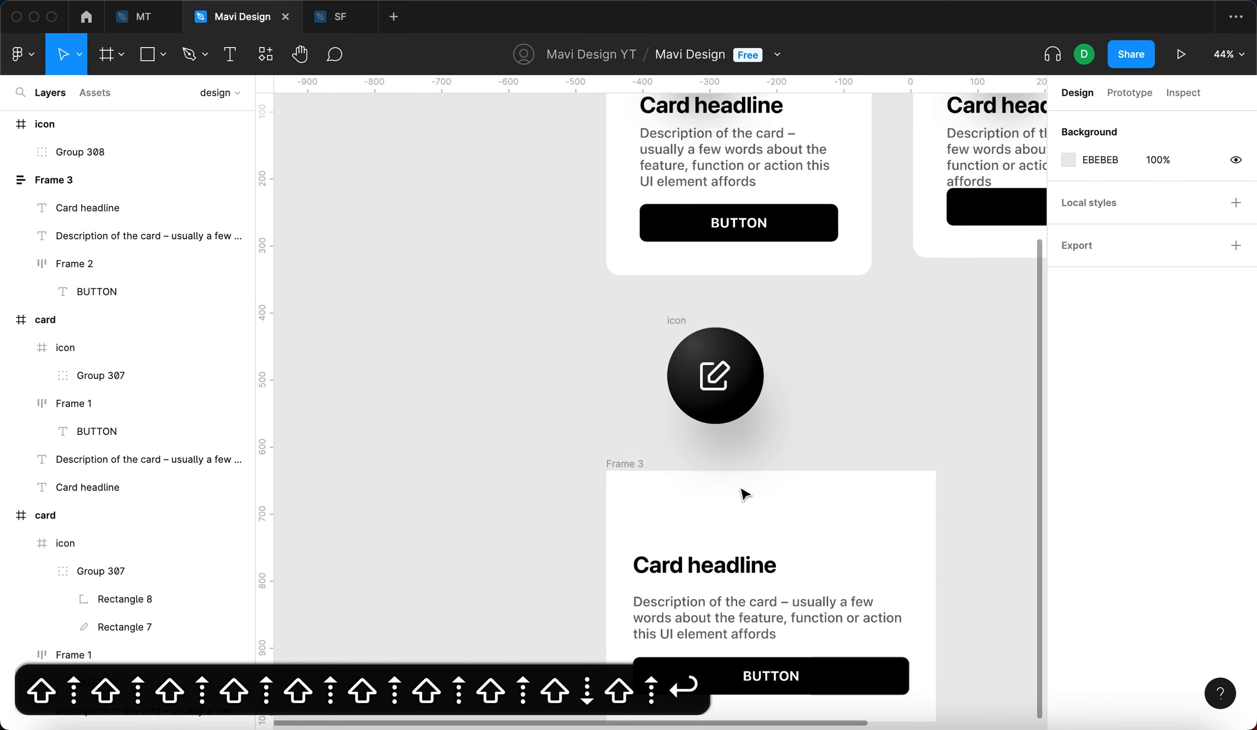
Narrow the new card frame to 458.
click(634, 463)
scroll(634, 458, up, 3)
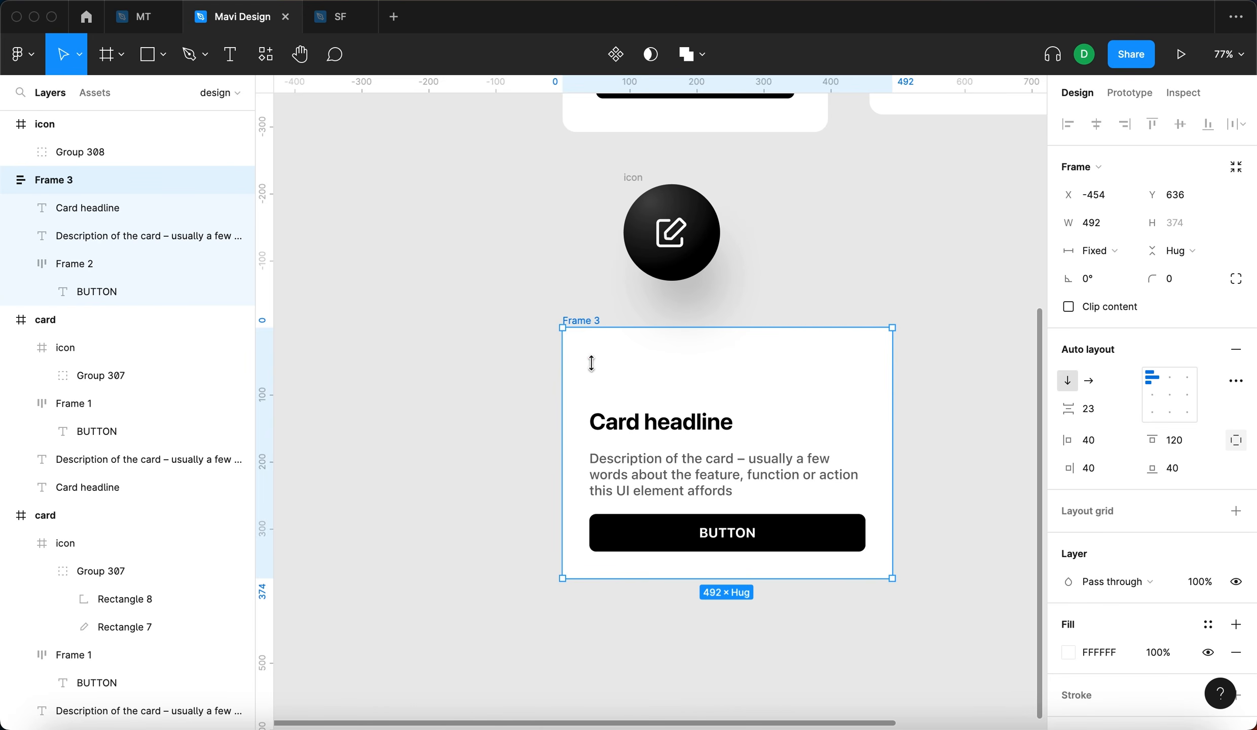
mouse_move(891, 387)
mouse_down()
mouse_move(792, 394)
mouse_move(873, 400)
mouse_up()
Move the edit icon into the new card frame and give it absolute positioning.
click(634, 181)
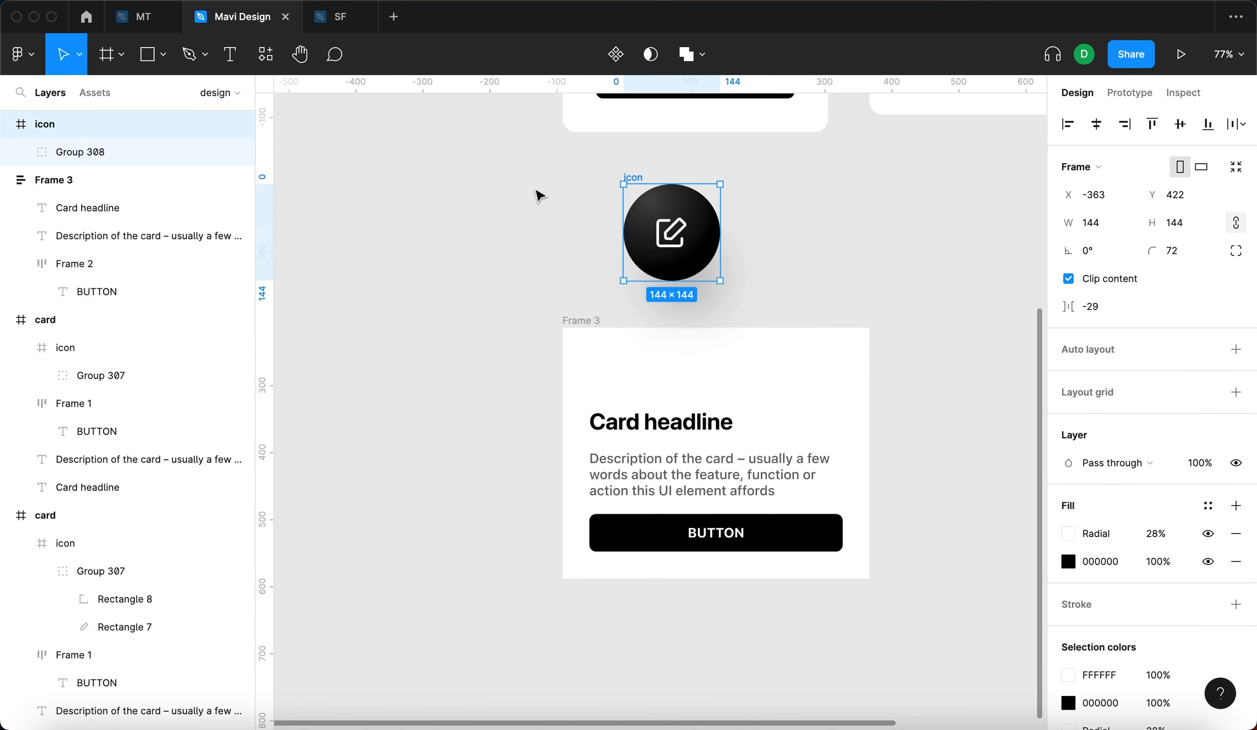
key(super+x)
click(578, 320)
key(super+v)
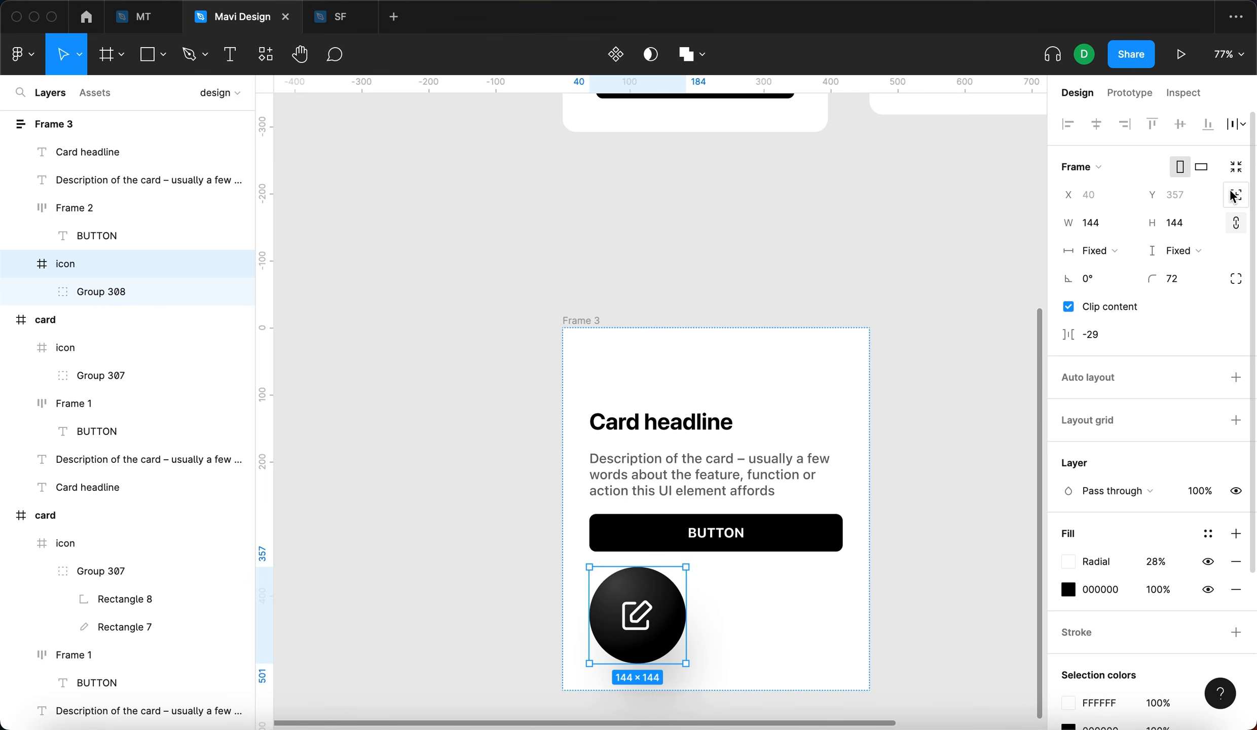
click(1232, 195)
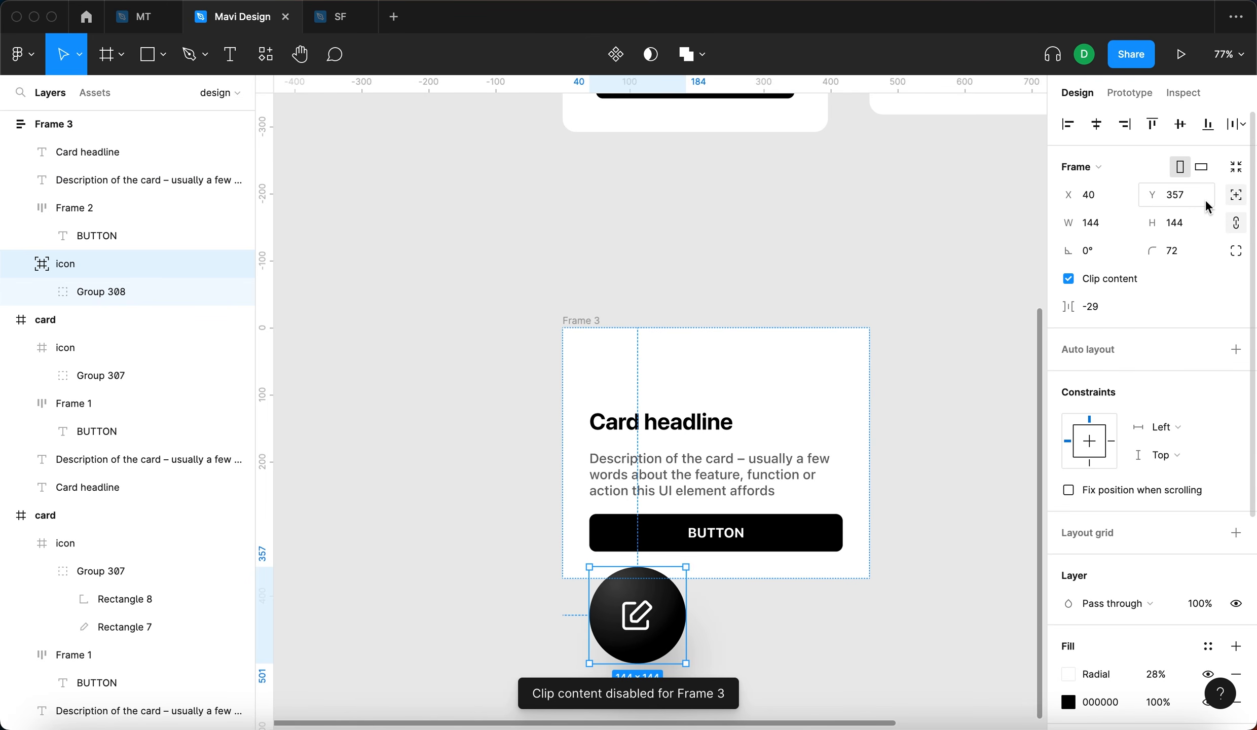
Align the icon to the card's top edge, then raise it to Y -50 so it overlaps the edge.
click(1153, 127)
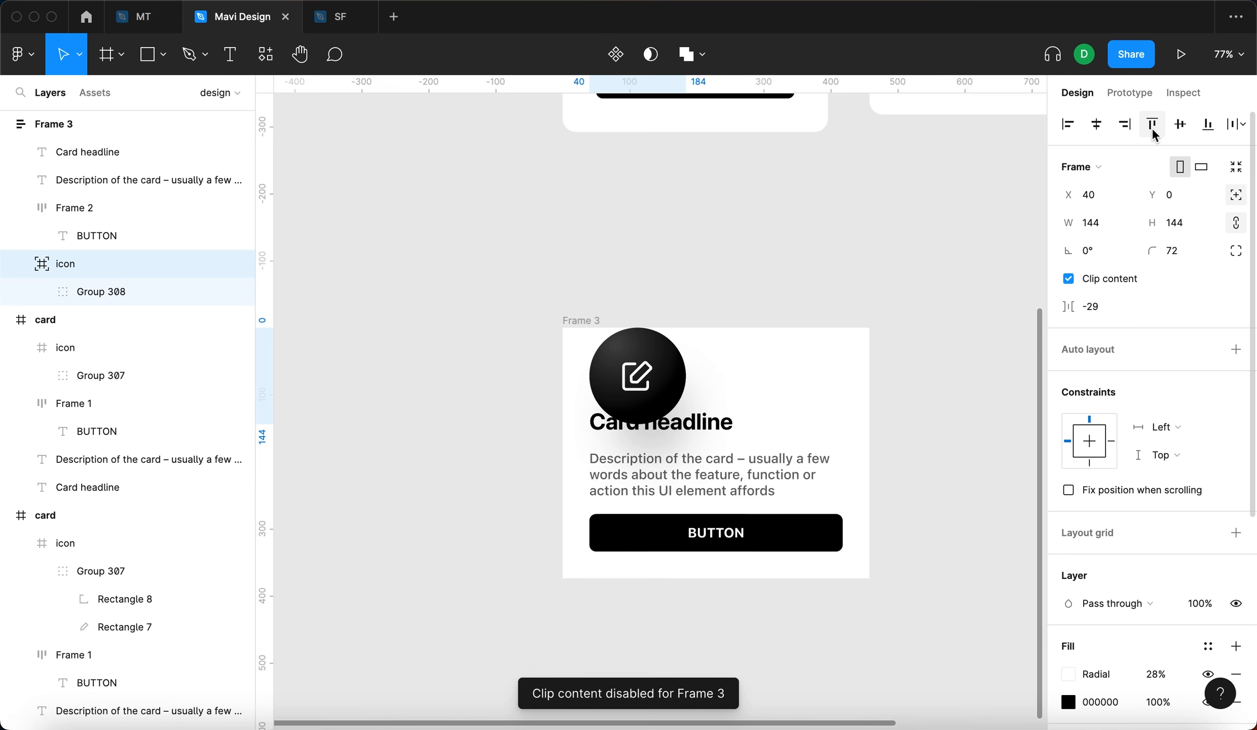
key(shift+Up)
key(shift+Up)
key(shift+Up)
key(shift+Up)
key(shift+Up)
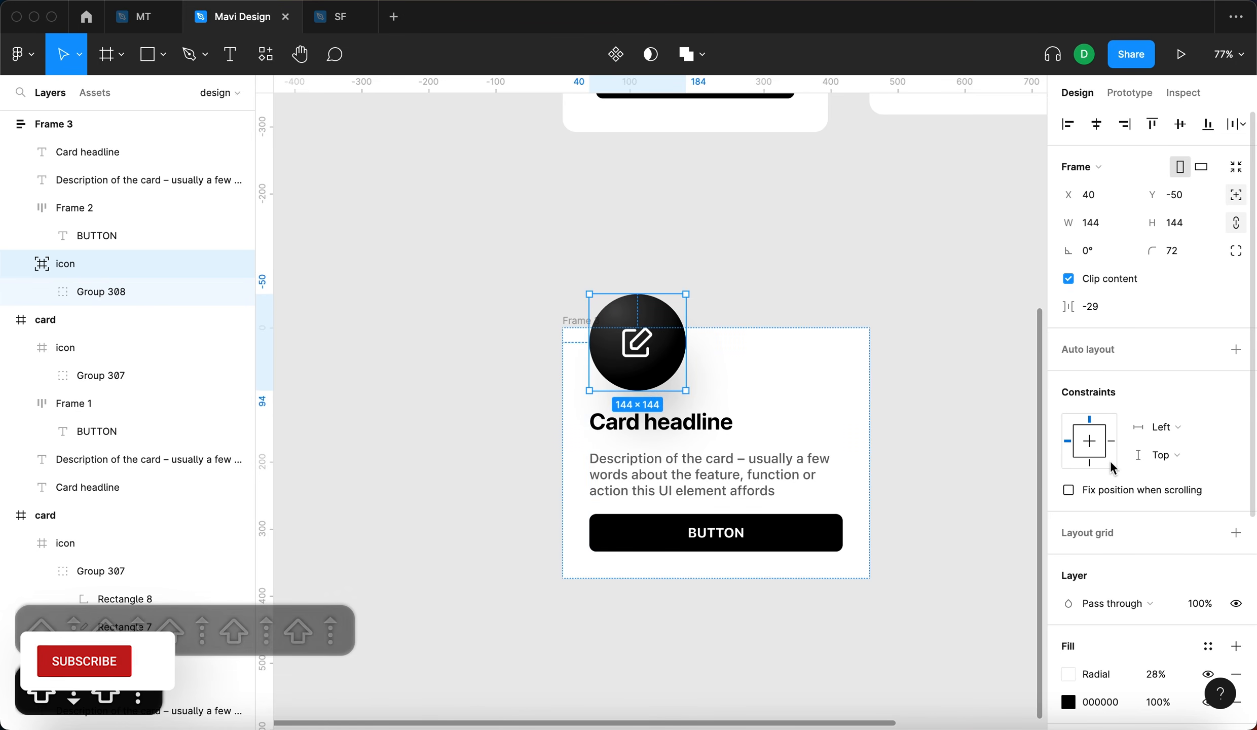
Keep the icon's constraints at Left and Top.
click(1179, 427)
click(1179, 429)
click(1177, 450)
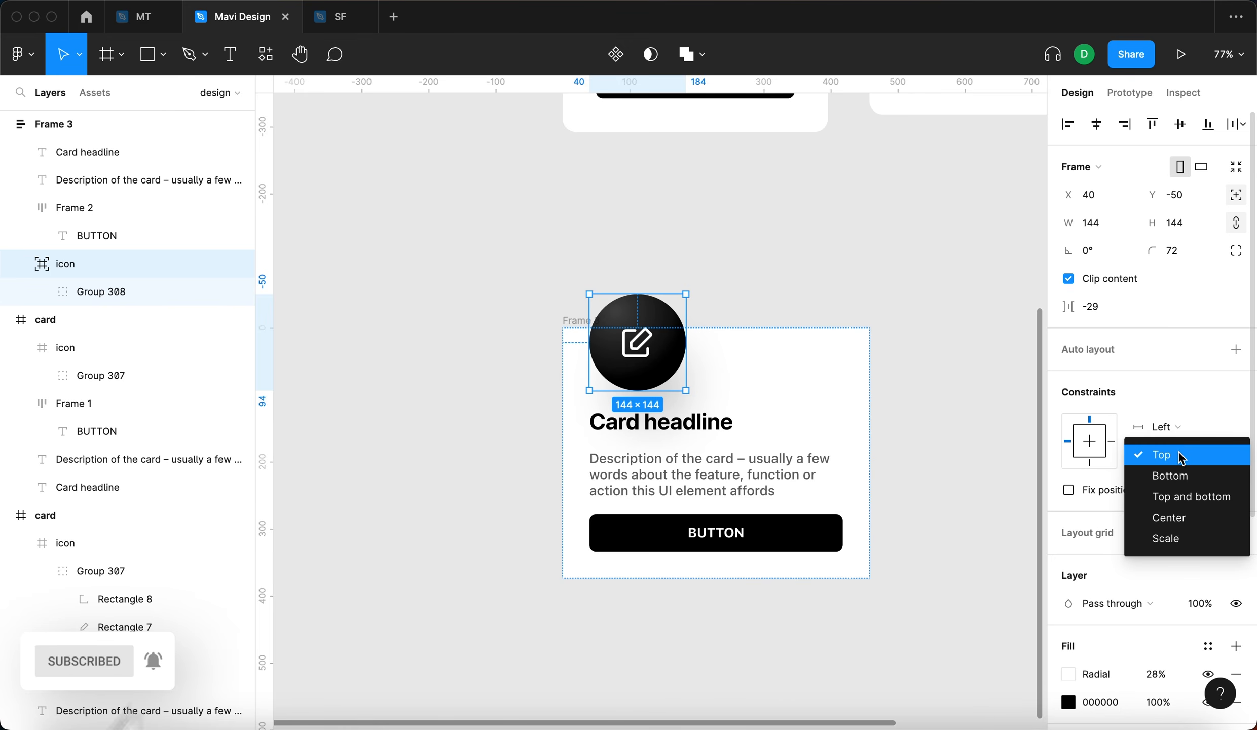
click(1177, 451)
Move the new card up to Y 568.
click(576, 307)
drag(577, 321, 577, 277)
scroll(932, 246, up, 2)
scroll(932, 246, right, 1)
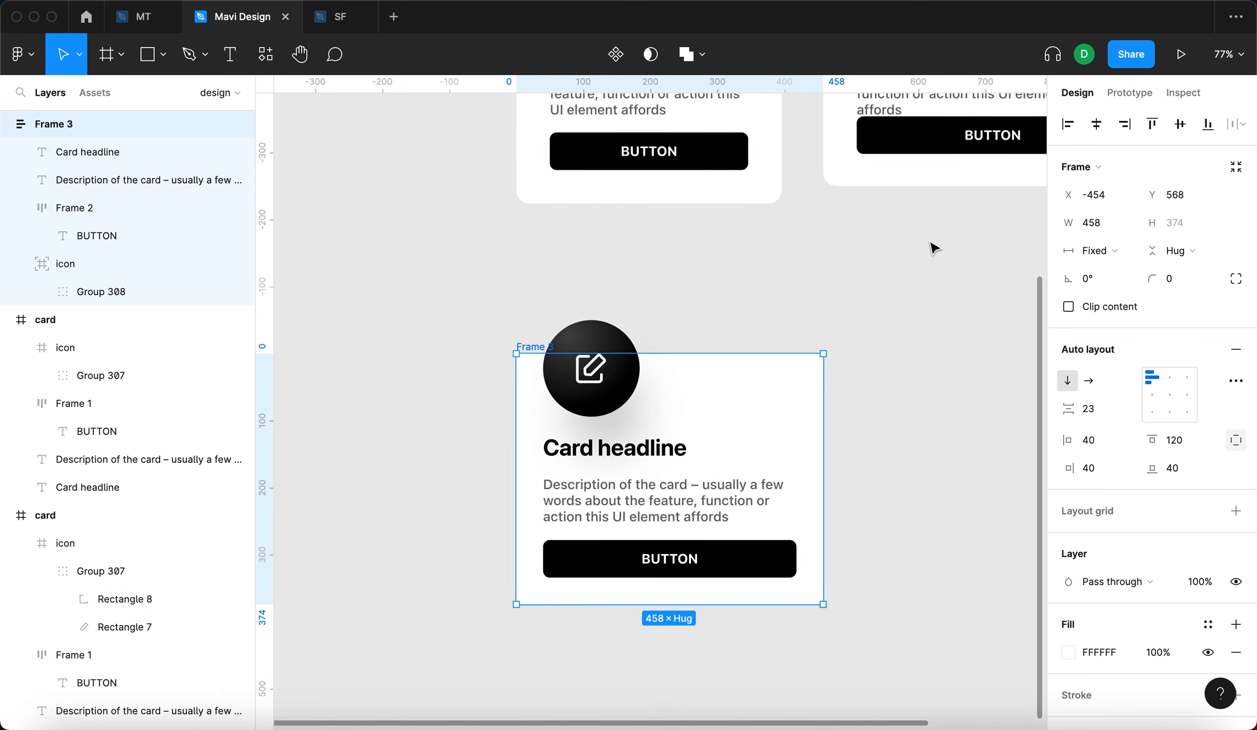
Set the new card's corner radius to 24.
click(1191, 278)
key(shift+Up)
key(shift+Up)
key(Up)
key(Up)
key(Up)
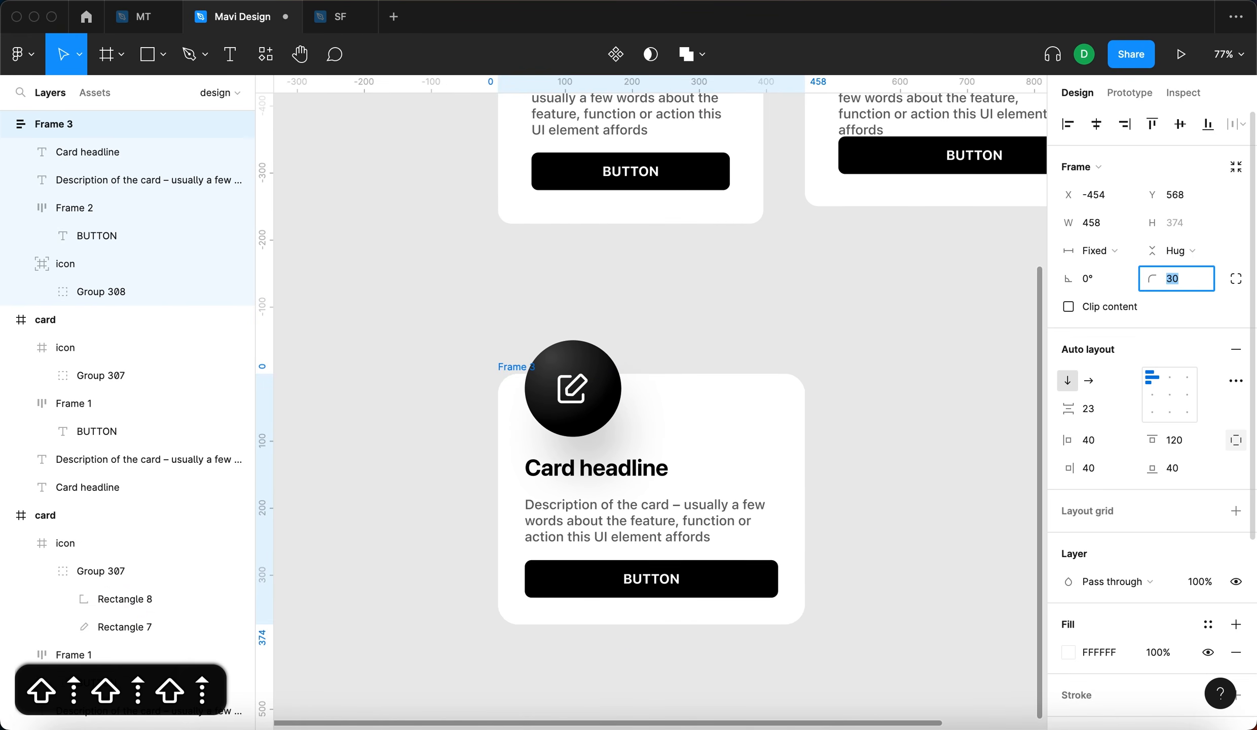
Increase the corner radius of the new card's button slightly.
click(773, 553)
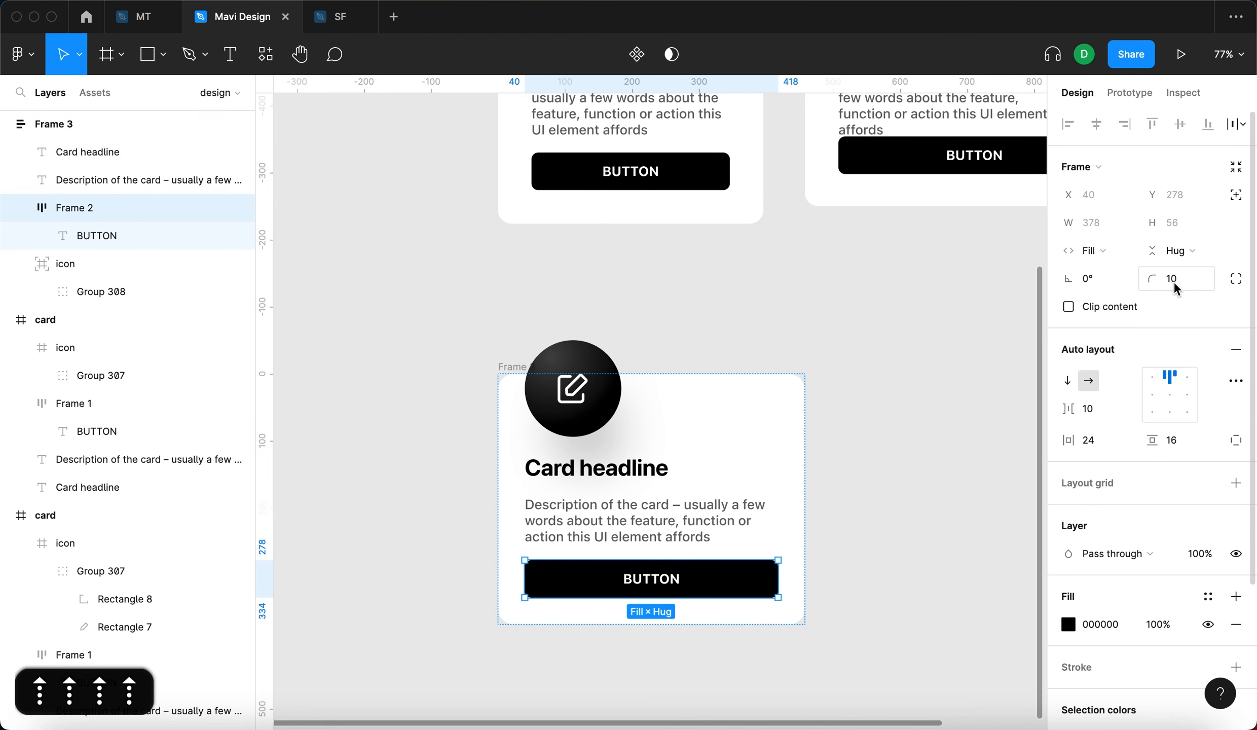
click(1181, 278)
key(Up)
key(Up)
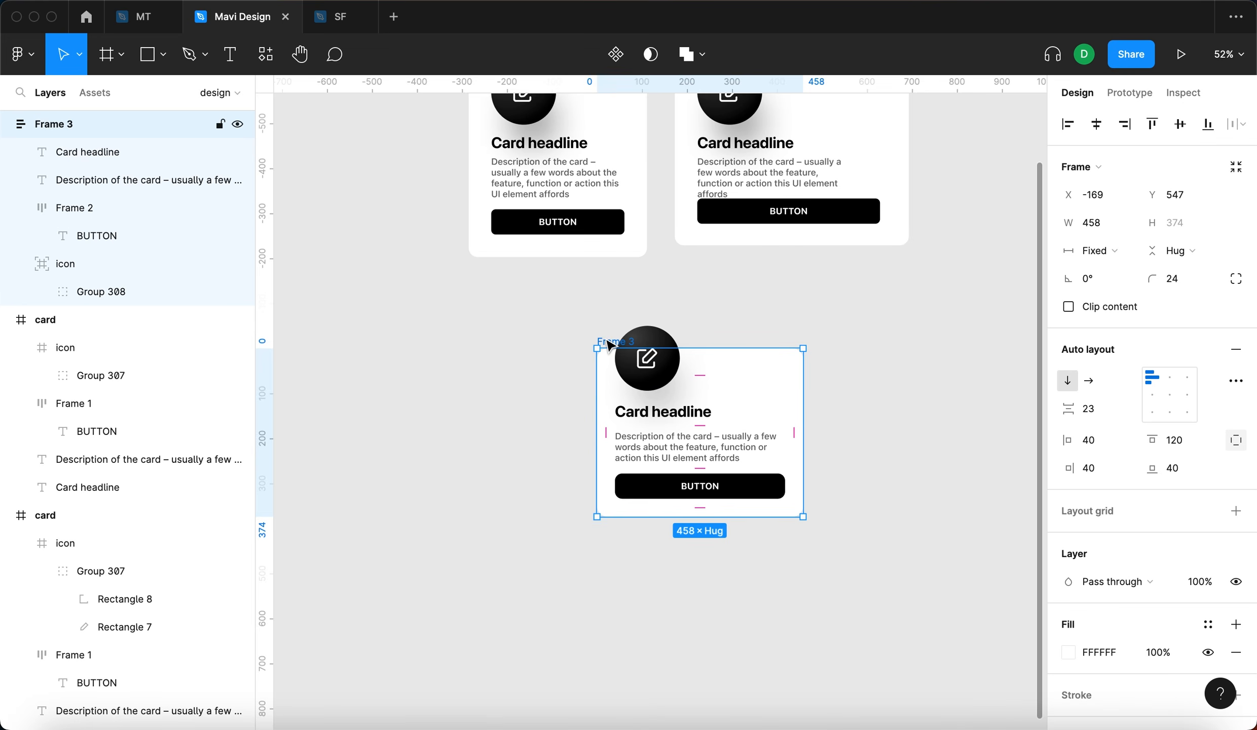
Move the new card to X 35, Y 471 and set its item spacing to 16.
drag(604, 341, 694, 308)
click(1097, 414)
key(Down)
key(Down)
key(Down)
key(Down)
key(Down)
key(Down)
key(Down)
key(Down)
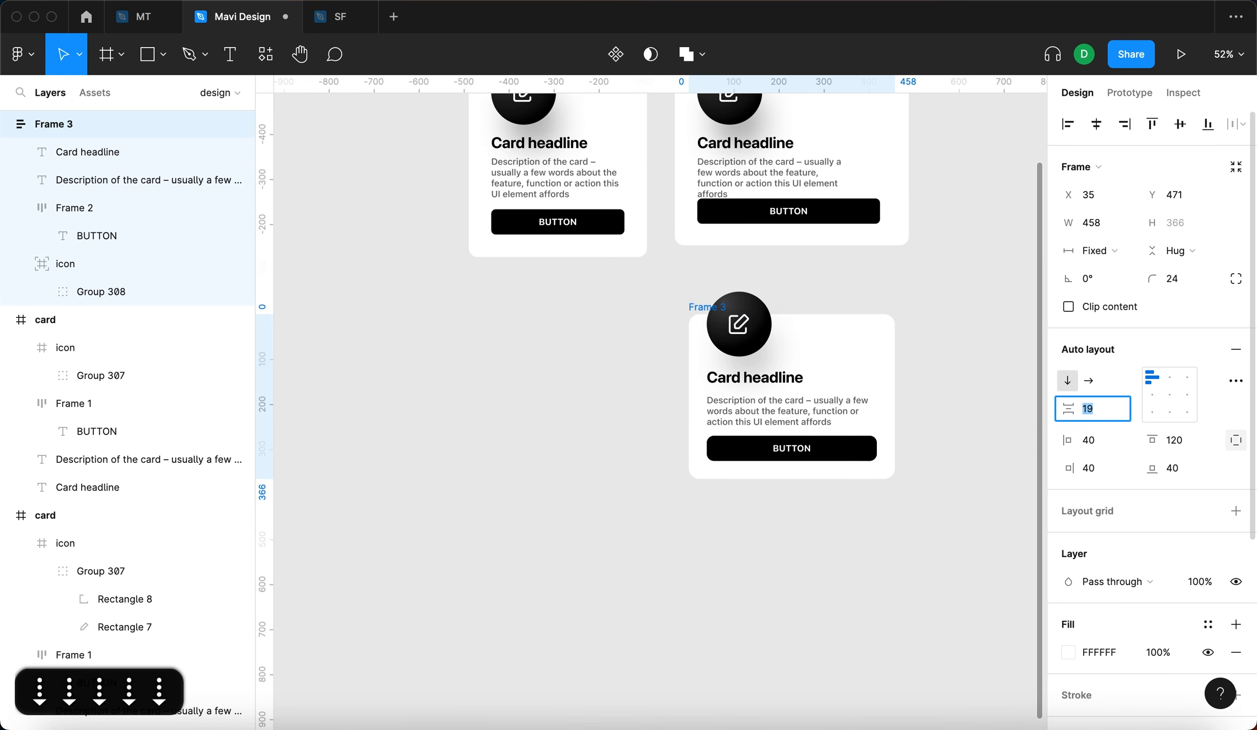
key(Up)
key(Escape)
Move the new card below the first original card at X -444, Y 498 and narrow it to 363.
drag(706, 306, 491, 318)
drag(682, 376, 581, 375)
drag(688, 387, 636, 390)
scroll(763, 373, up, 4)
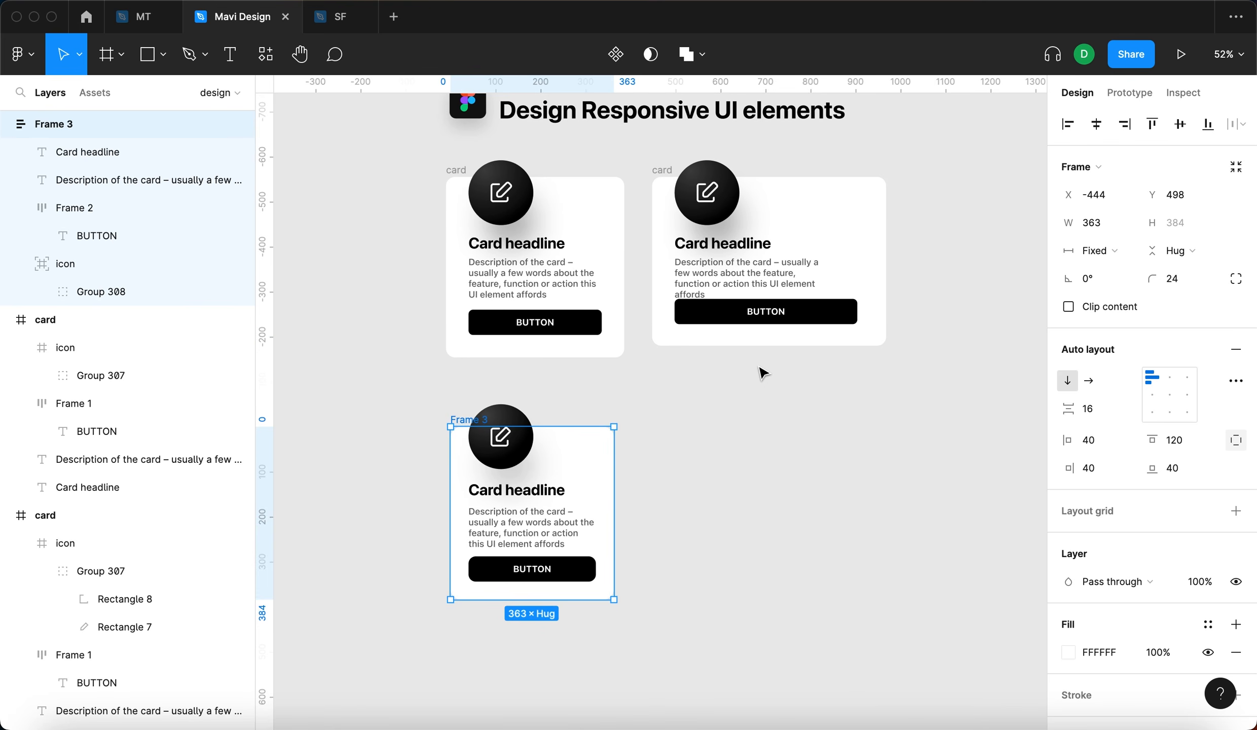
Widen the wide original card to 564 and stretch its description text to the button's width.
click(662, 179)
mouse_move(897, 246)
mouse_down()
mouse_move(947, 242)
mouse_move(766, 244)
mouse_move(905, 253)
mouse_up()
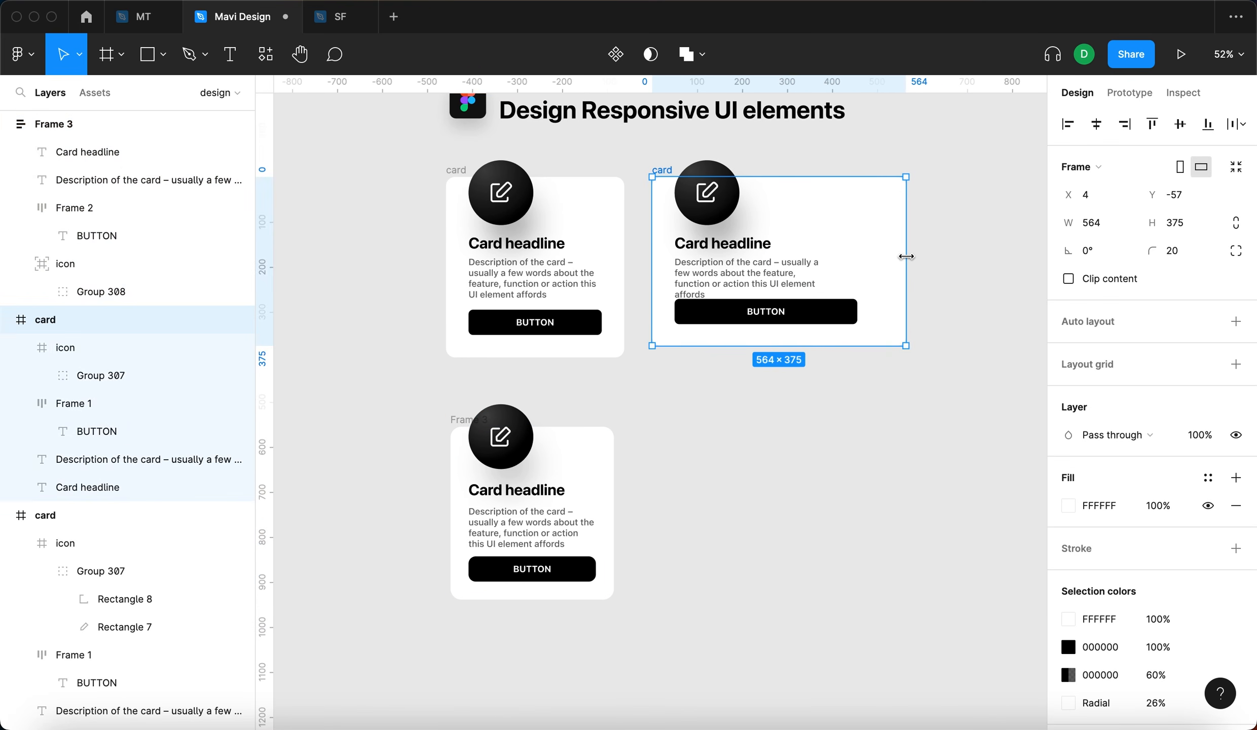
click(810, 273)
drag(820, 273, 858, 276)
click(856, 394)
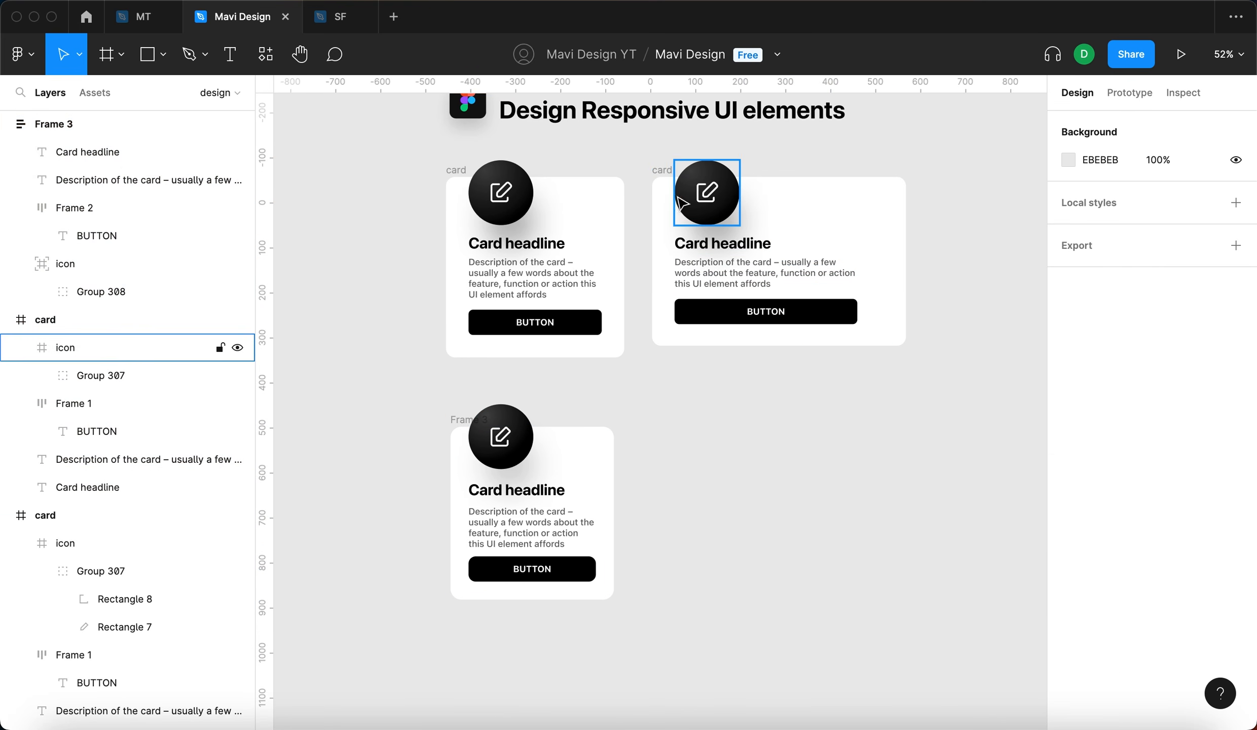
Examine the wide original card's frame, description text and button.
click(658, 173)
scroll(660, 171, up, 1)
scroll(660, 172, up, 1)
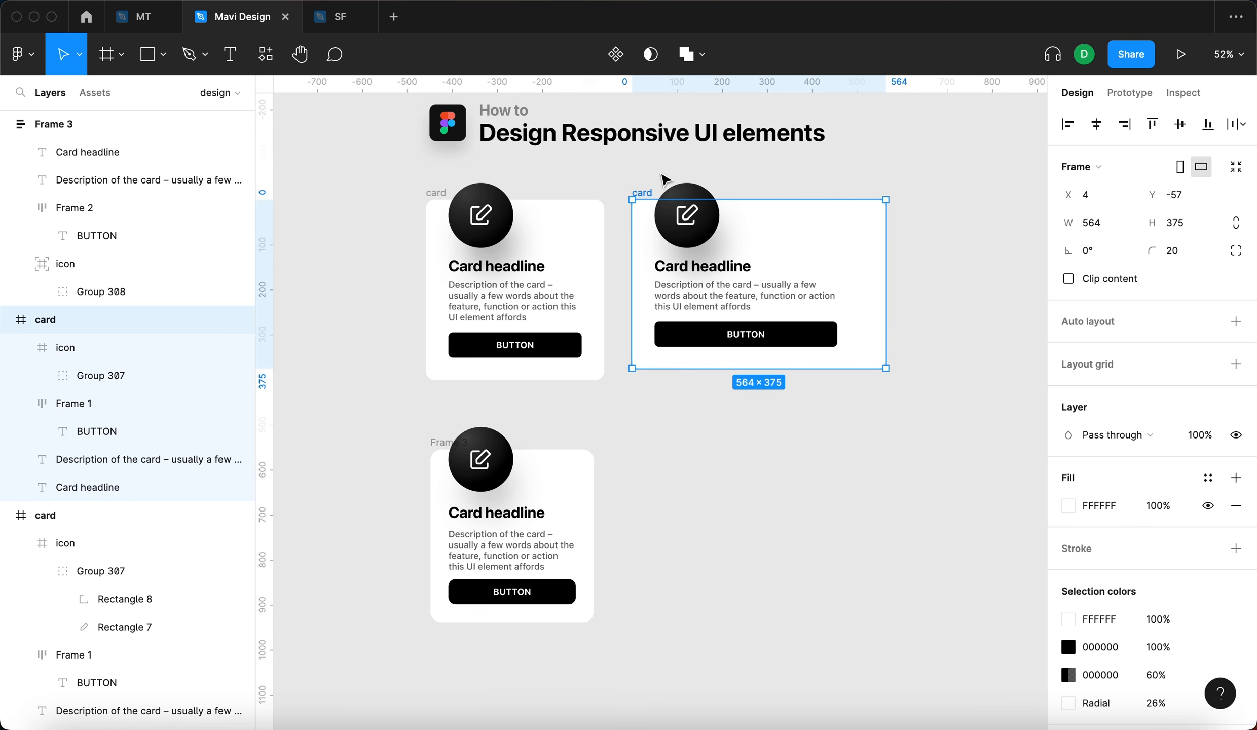
click(663, 176)
scroll(806, 256, down, 1)
scroll(806, 284, up, 2)
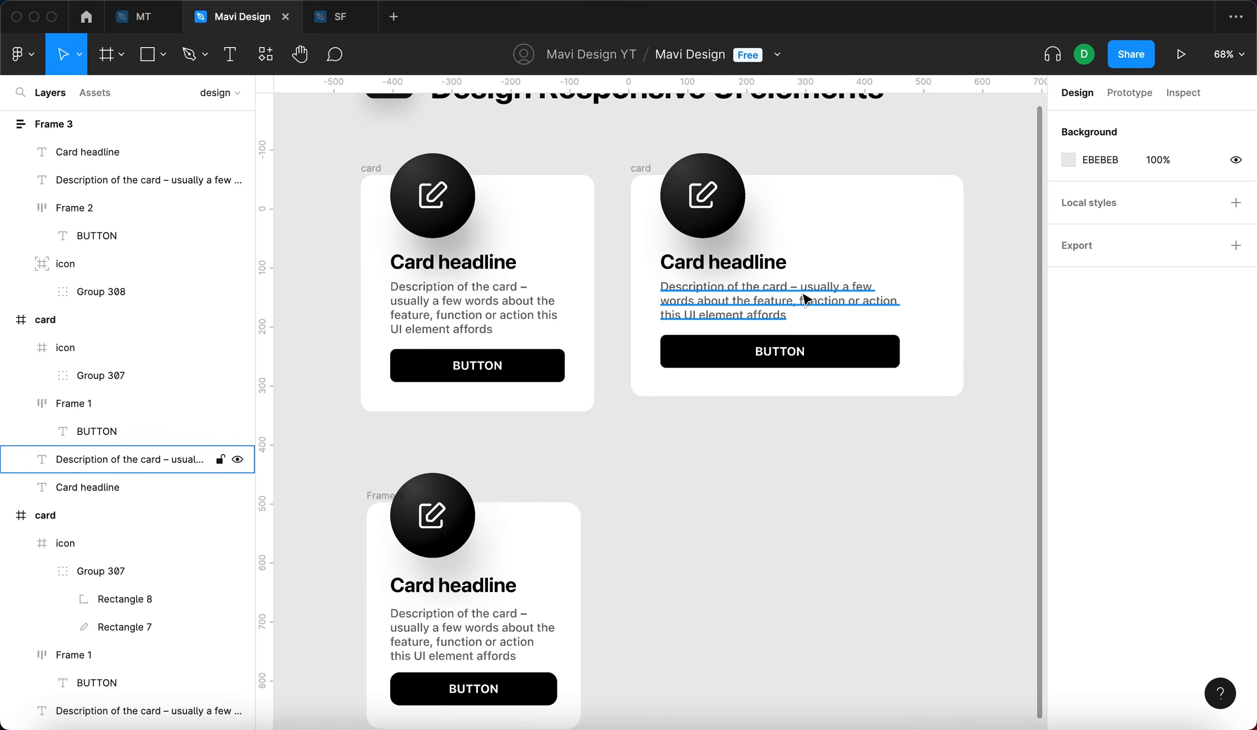
click(803, 301)
click(786, 349)
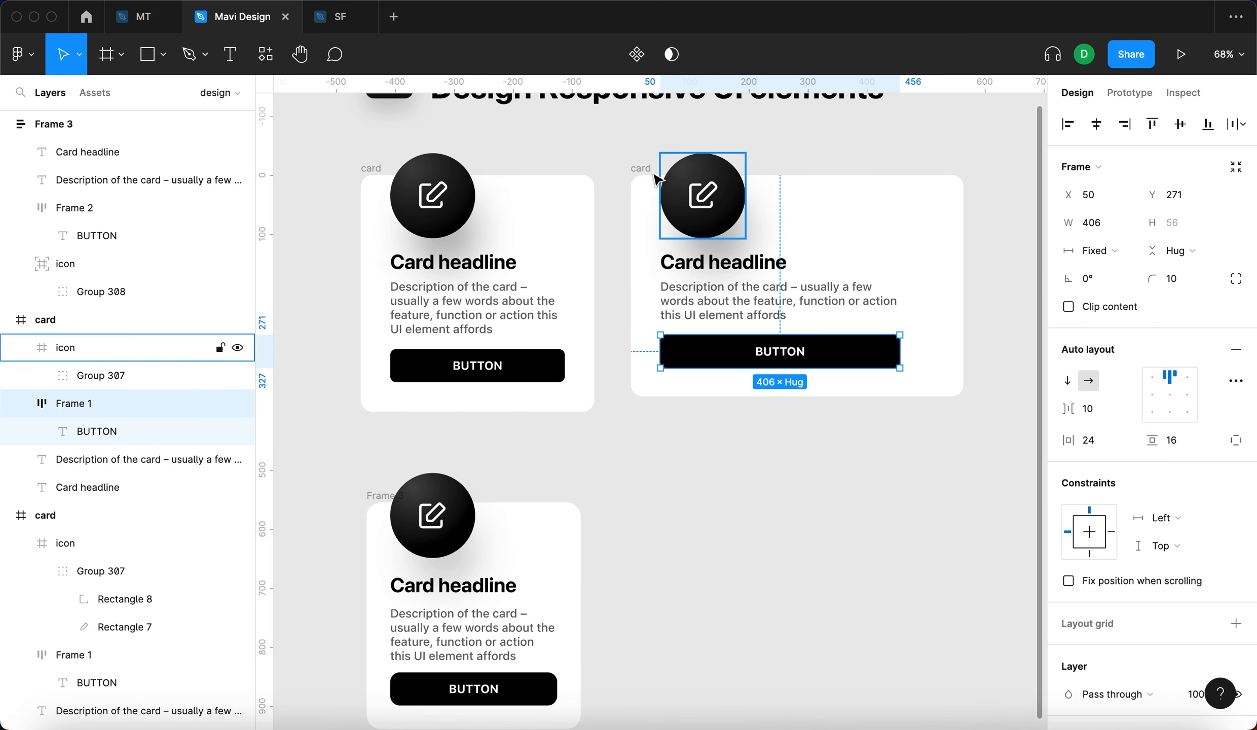
Narrow the wide original card slightly.
click(955, 228)
drag(964, 230, 943, 230)
scroll(861, 284, down, 1)
Move the new card to X -256, Y 402 and widen it to 756.
click(613, 436)
drag(374, 479, 485, 423)
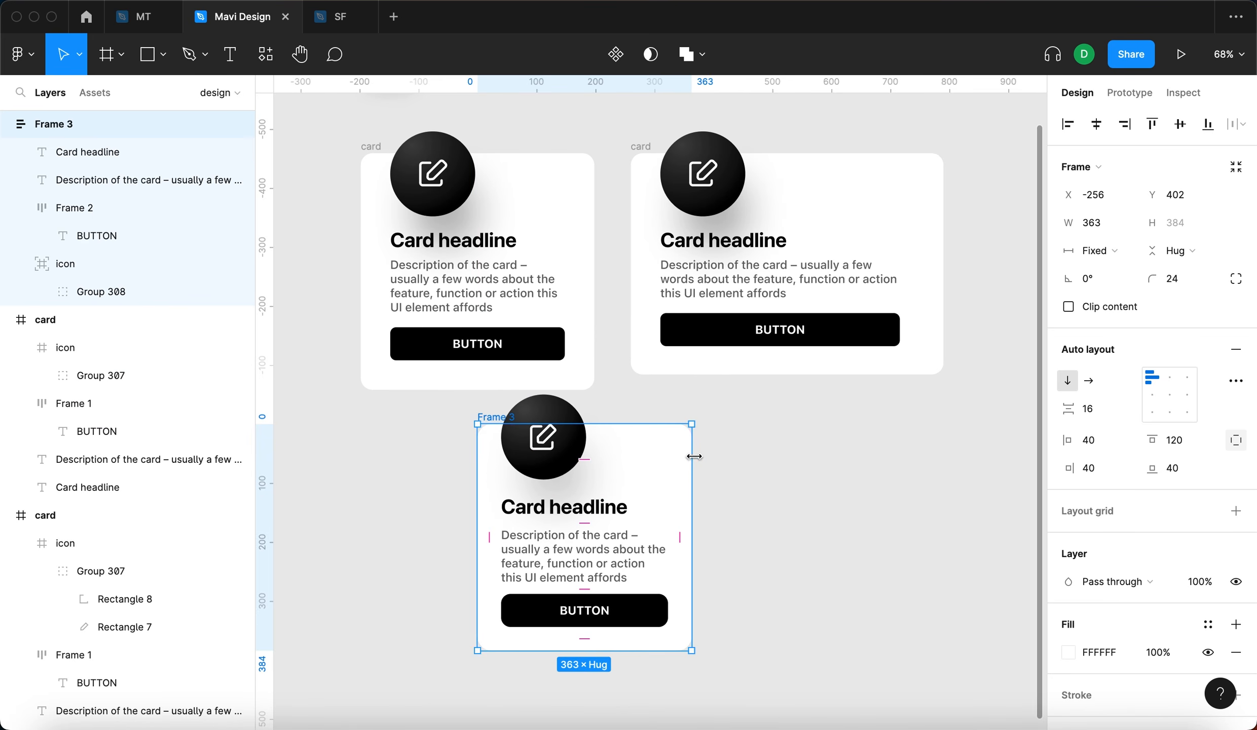
drag(692, 457, 923, 467)
Check the horizontal resizing option of the new card's description text.
click(541, 546)
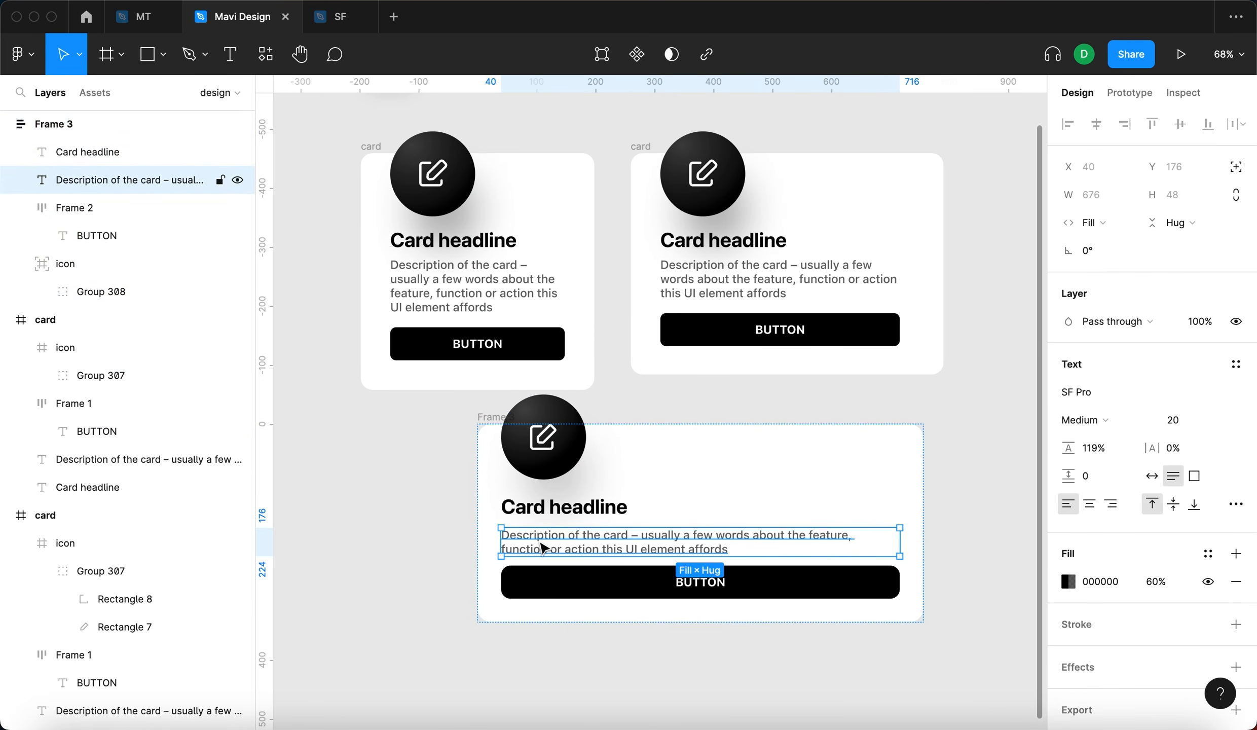
click(1120, 227)
click(1123, 223)
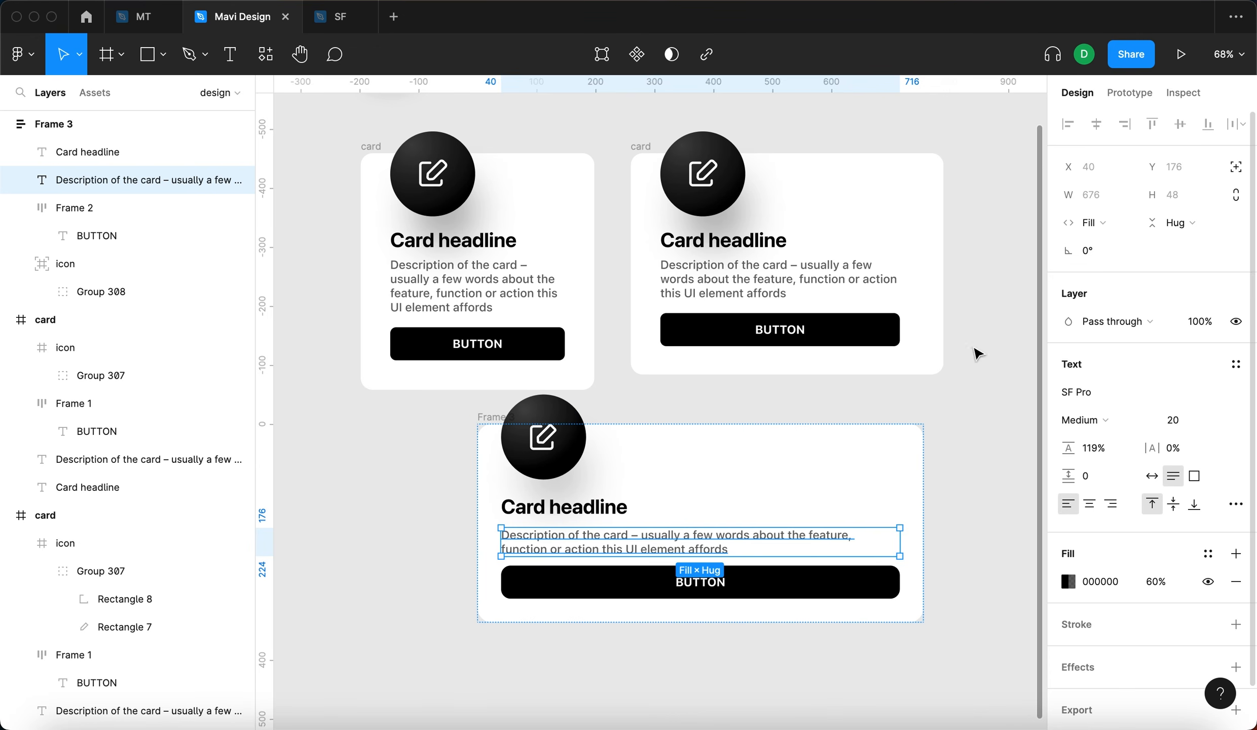
click(973, 351)
Narrow the new card's description text to about half of the card's width.
click(654, 549)
drag(901, 541, 714, 545)
click(408, 503)
click(588, 547)
Narrow the new card to 289 to see how its contents respond.
click(489, 417)
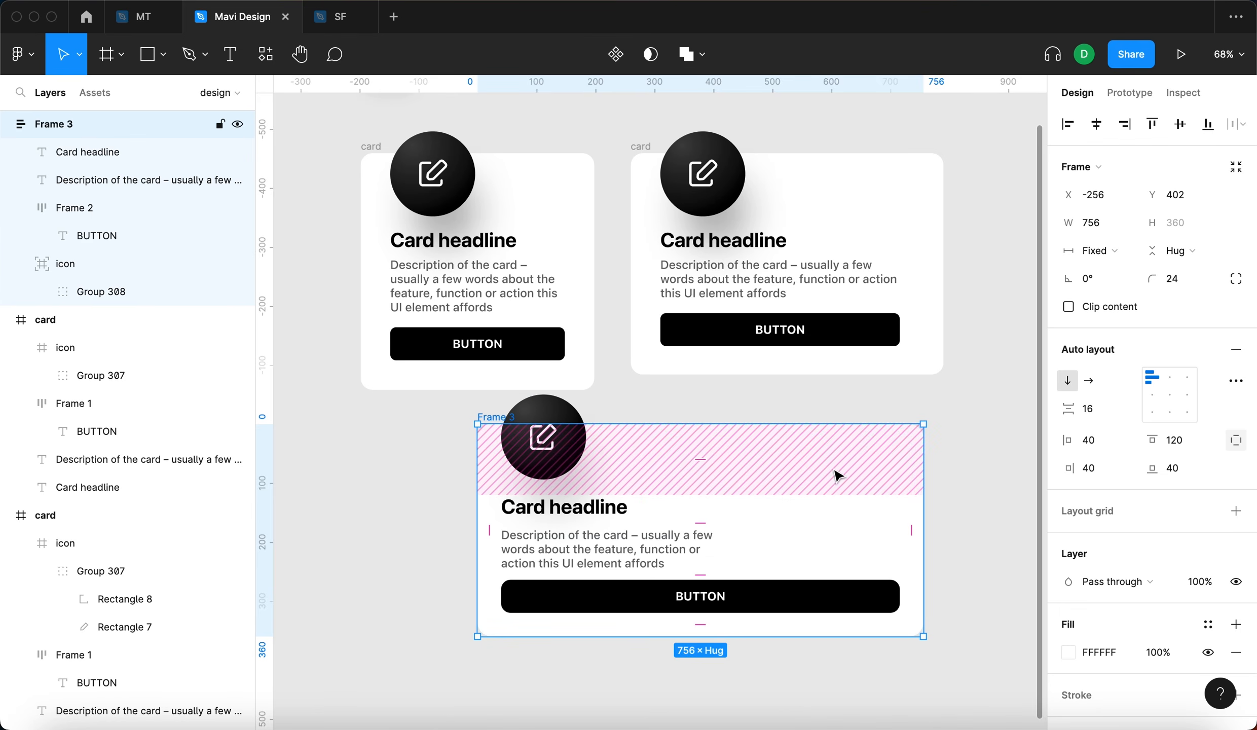
drag(921, 467, 649, 467)
scroll(765, 552, down, 5)
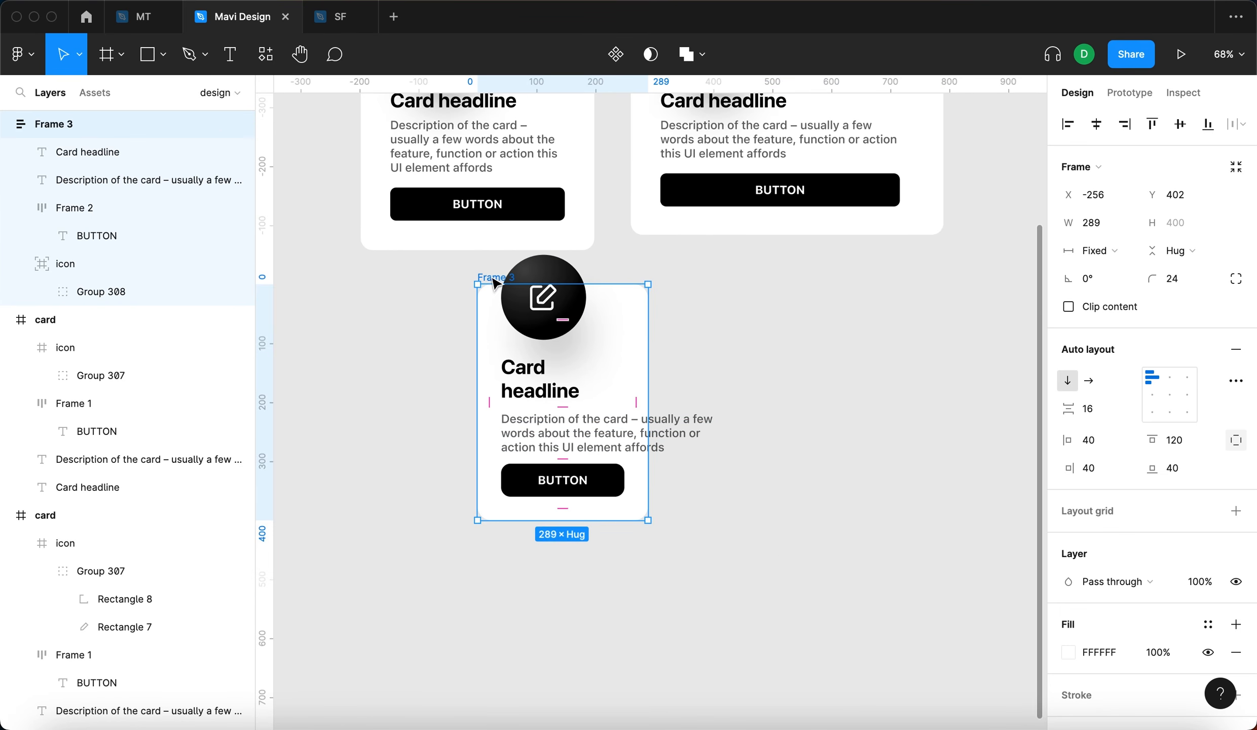
Widen the new card and set its description text to fill the card horizontally.
drag(494, 283, 462, 333)
drag(616, 379, 904, 413)
click(569, 479)
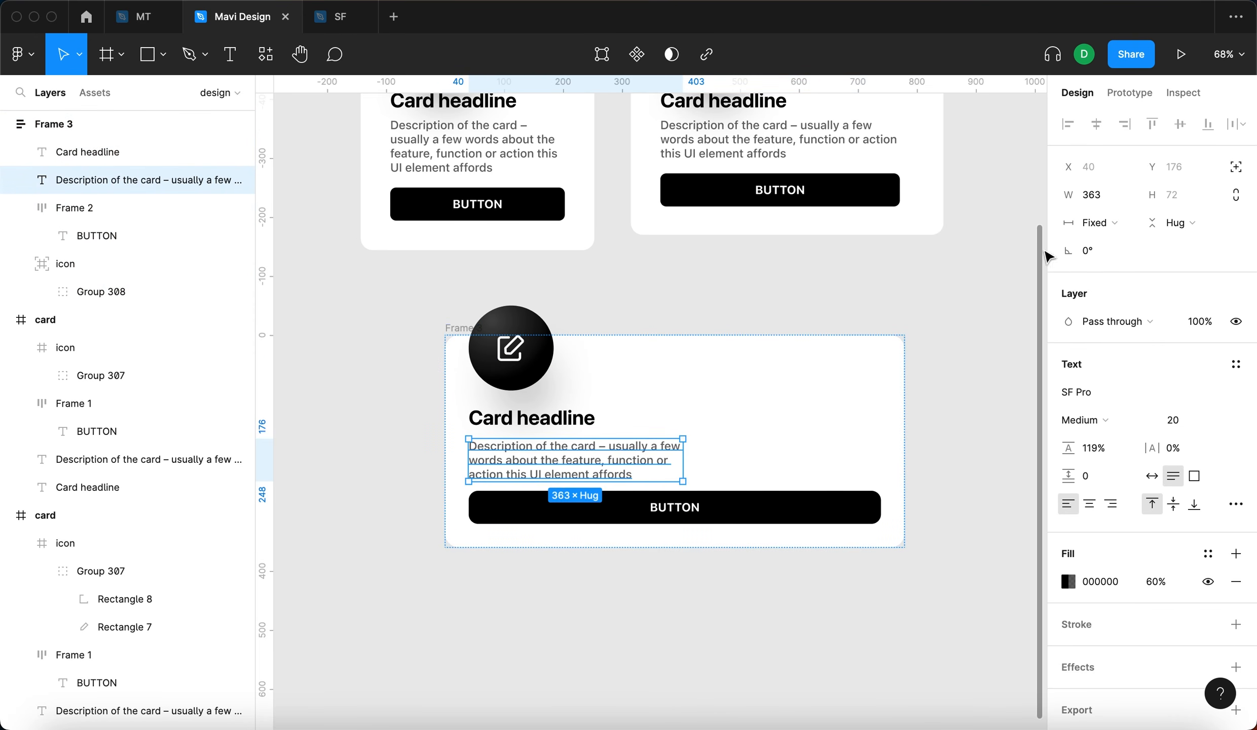
click(1108, 222)
click(1069, 264)
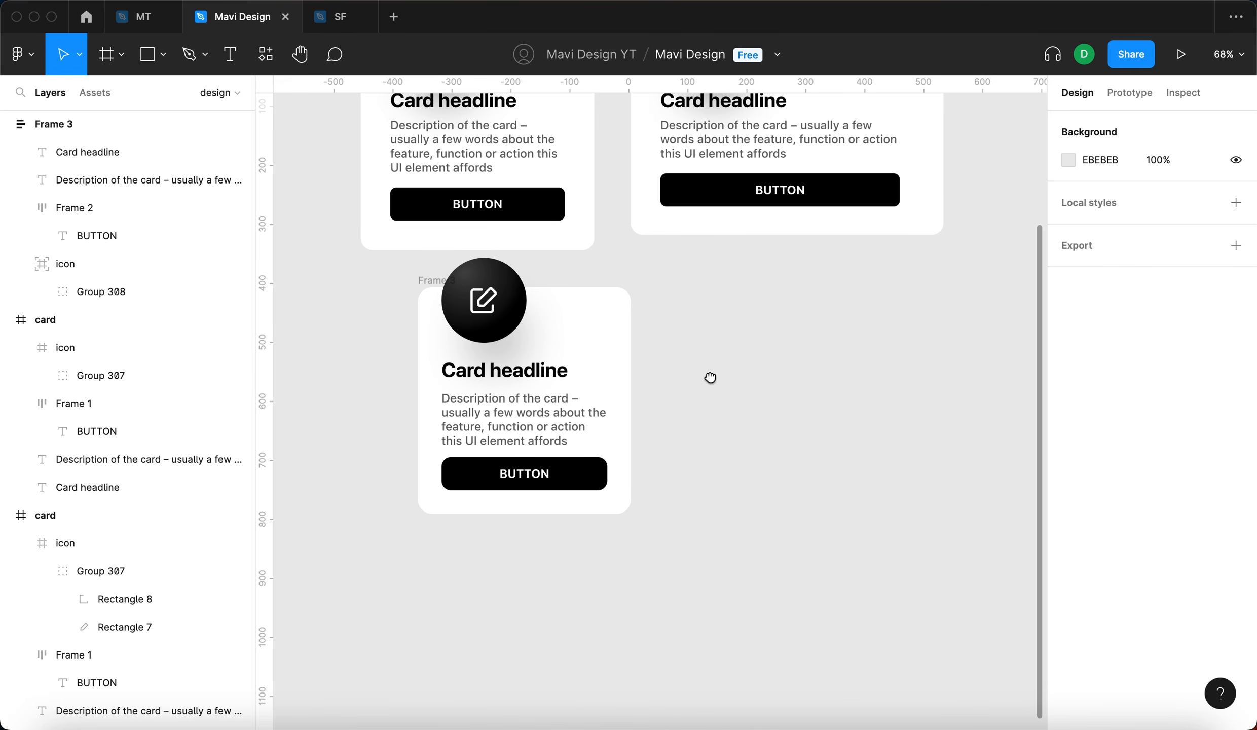
Move the new card to X 13, Y 389, just below the wide manual card.
drag(709, 376, 737, 428)
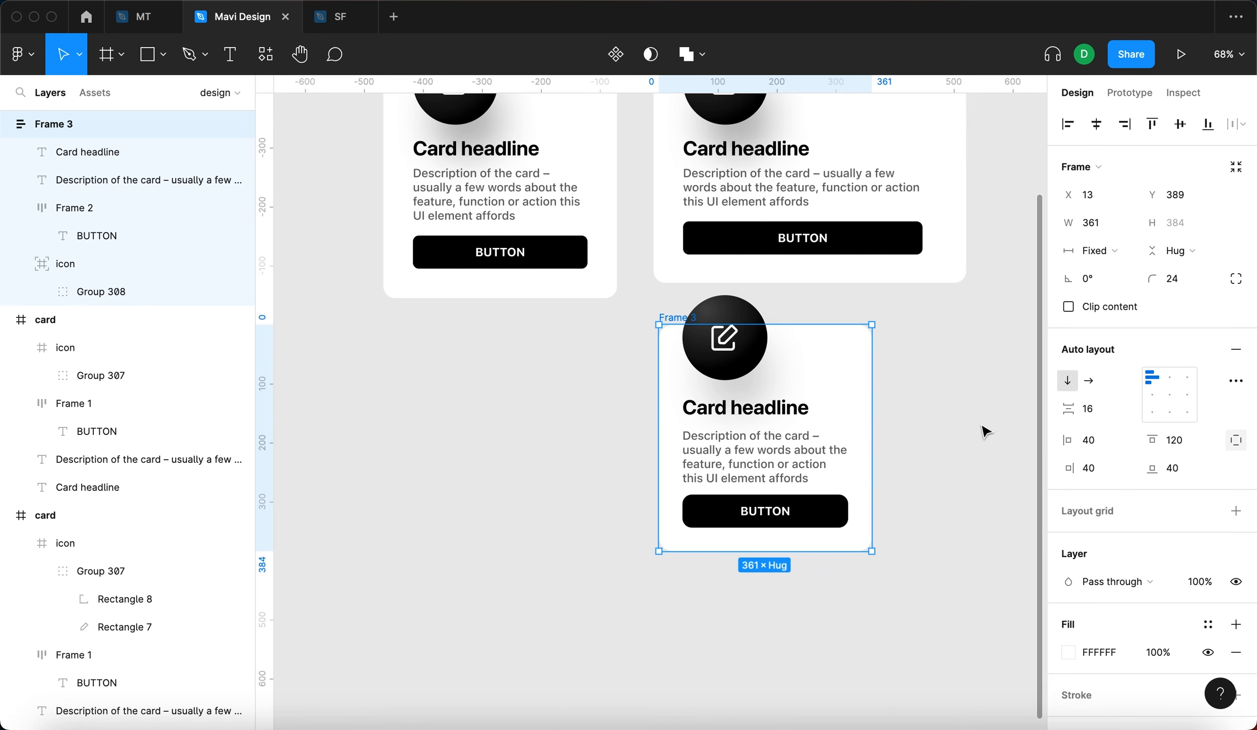
drag(985, 431, 860, 489)
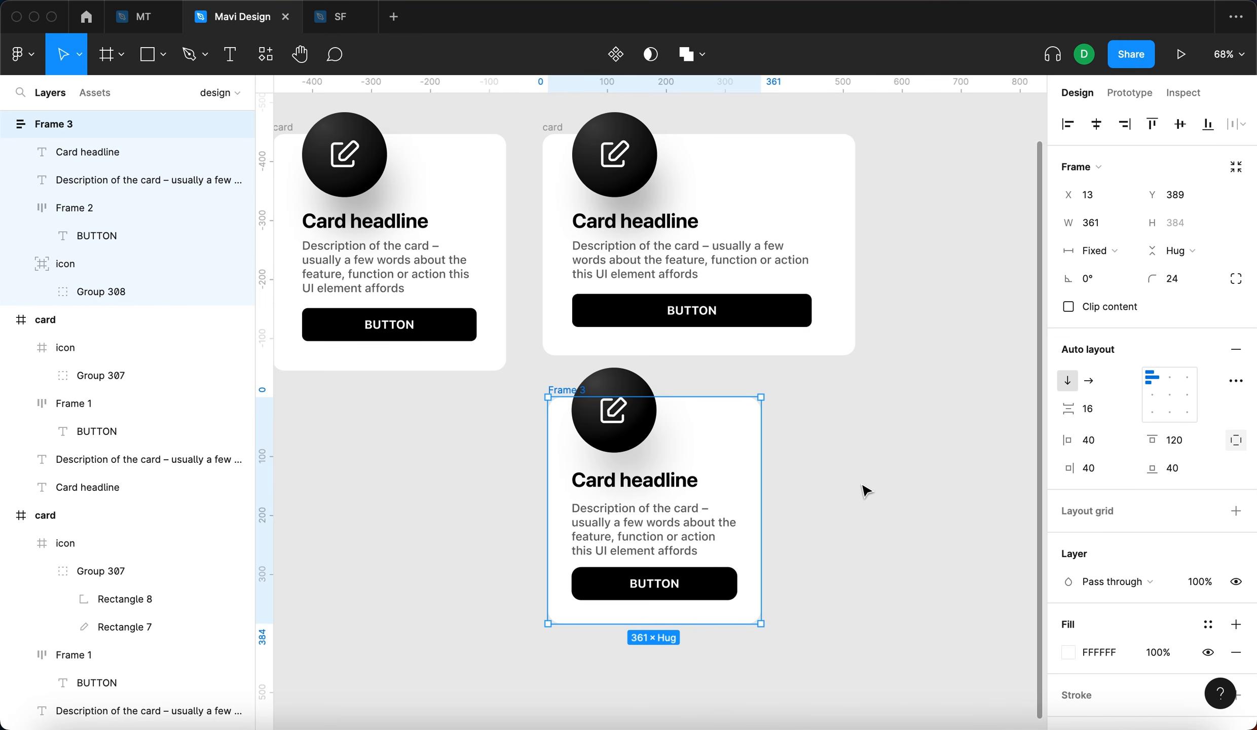
scroll(865, 489, down, 5)
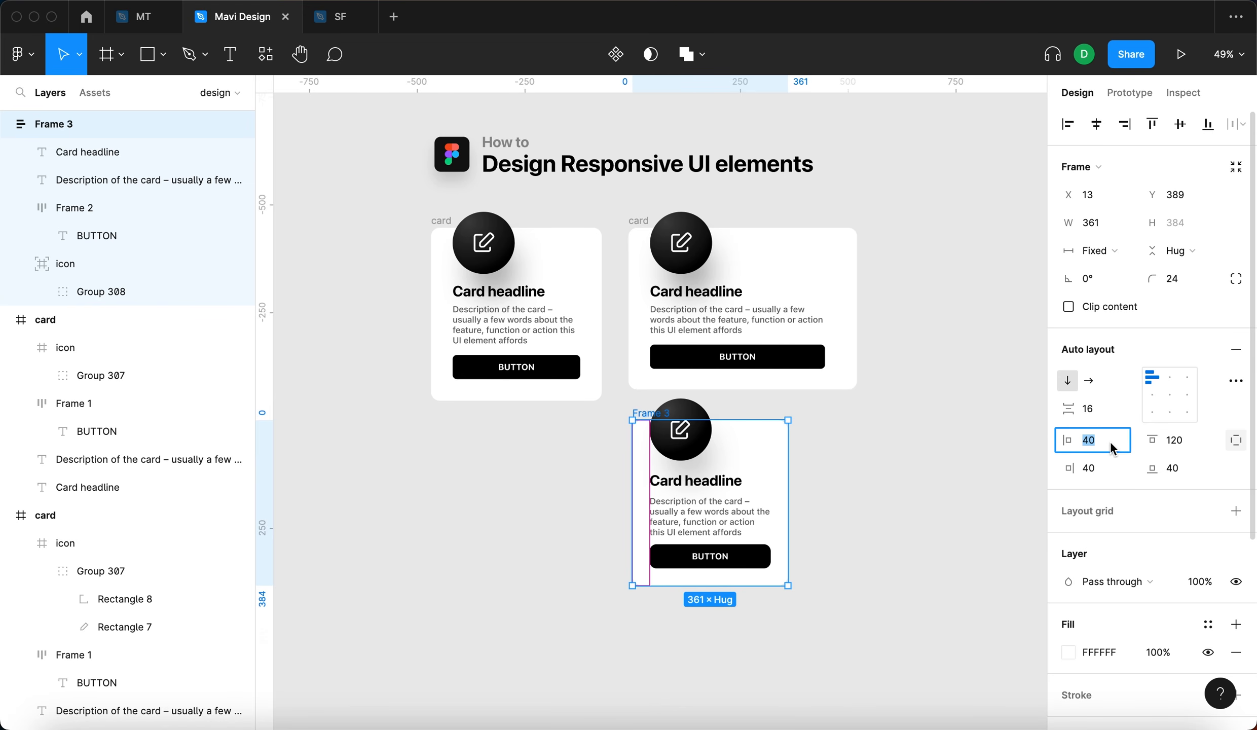
Set the new card's left, right and bottom padding to 20.
key(shift+Down)
key(shift+Down)
key(shift+Up)
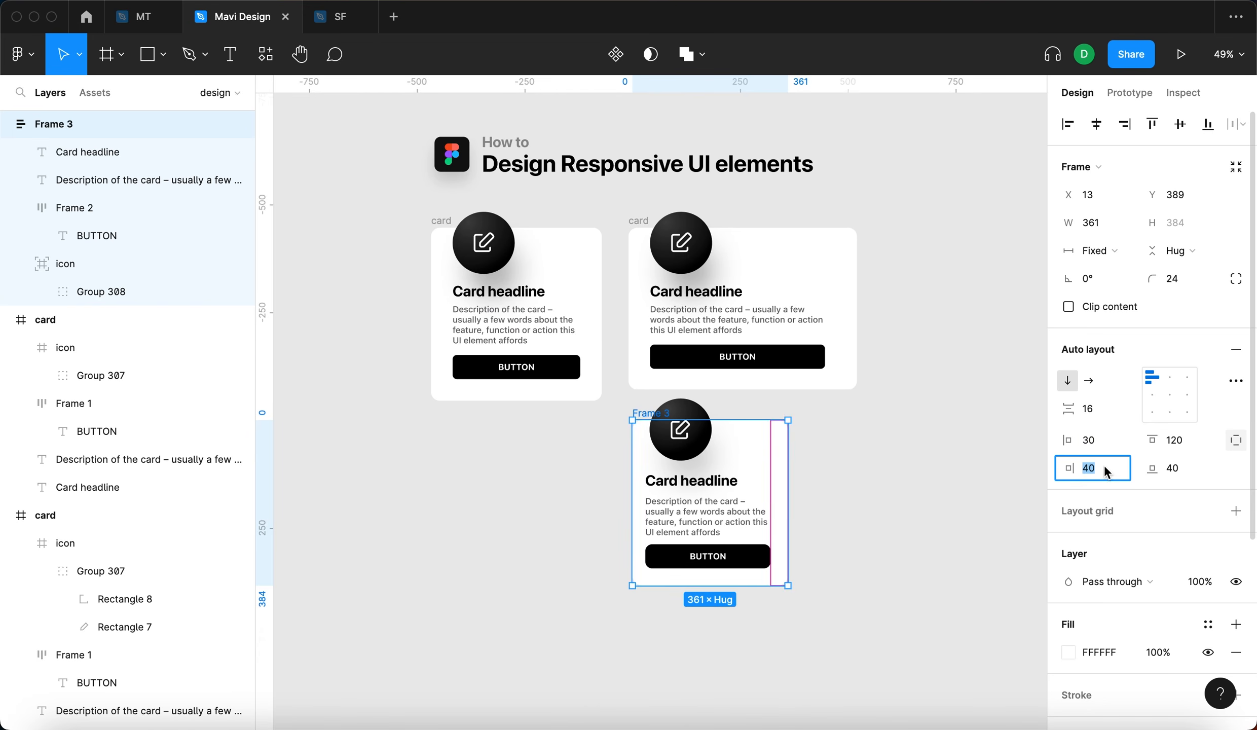
key(shift+Down)
key(shift+Down)
key(shift+Down)
key(shift+Up)
click(1104, 442)
key(shift+Down)
click(1191, 472)
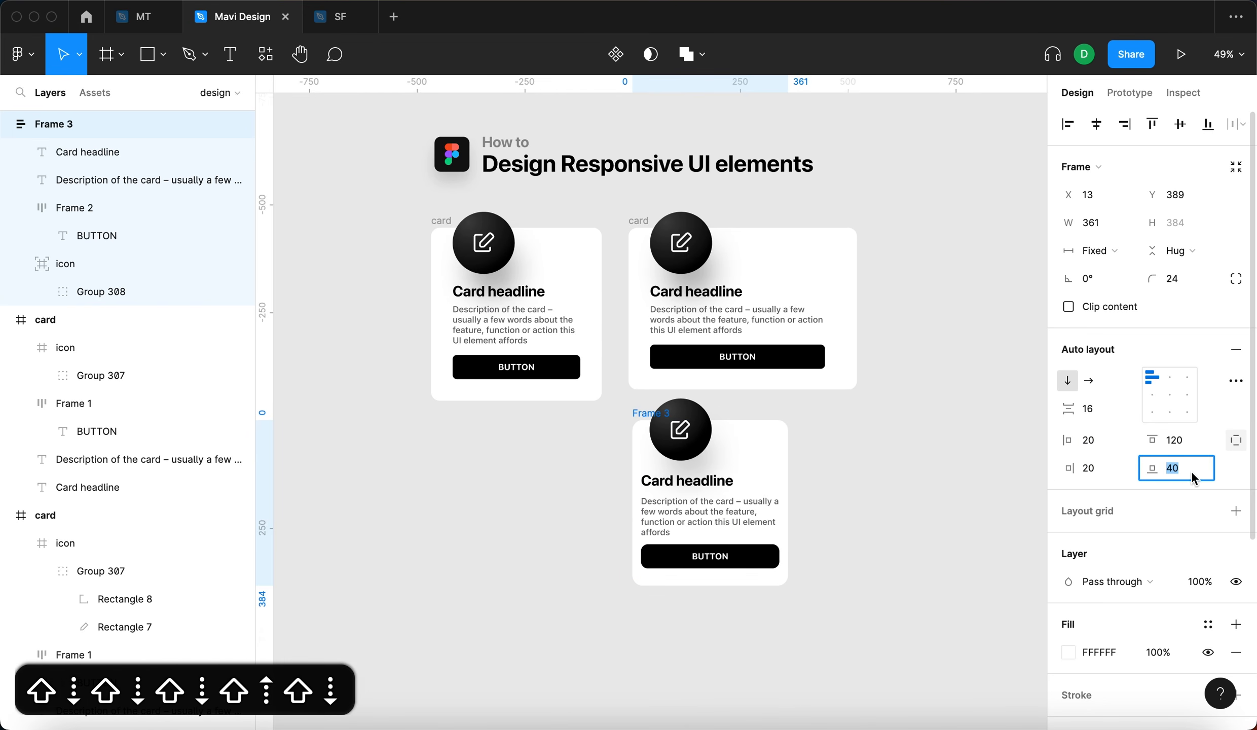
key(shift+Down)
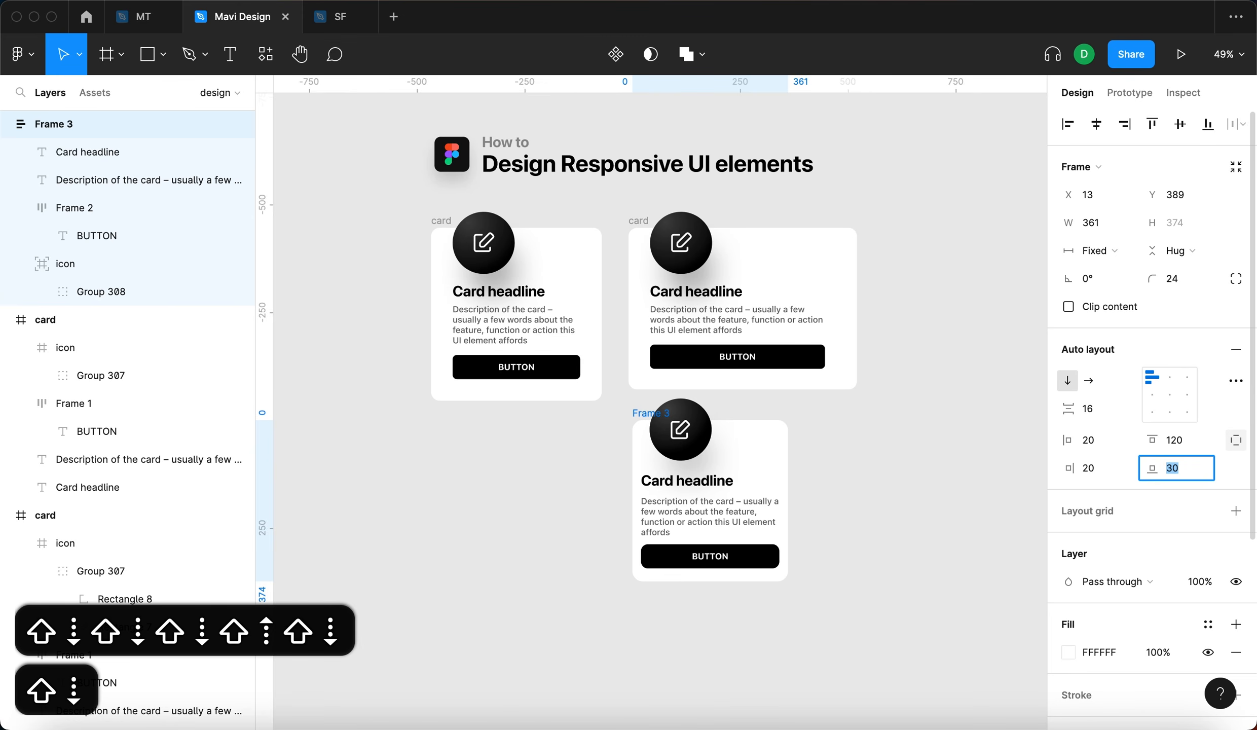
key(shift+Down)
click(821, 463)
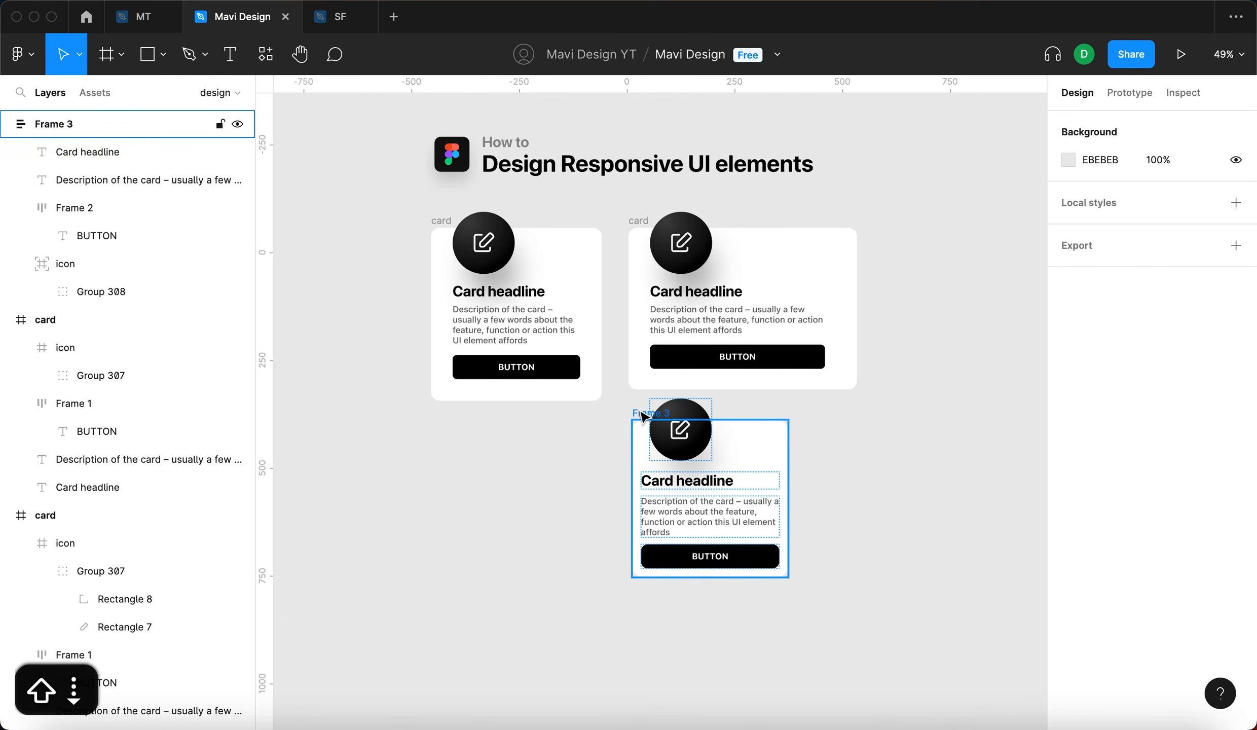
Narrow the new auto layout card to a width of 307.
click(778, 471)
mouse_move(787, 461)
mouse_down()
mouse_move(730, 460)
mouse_move(765, 461)
mouse_up()
click(790, 459)
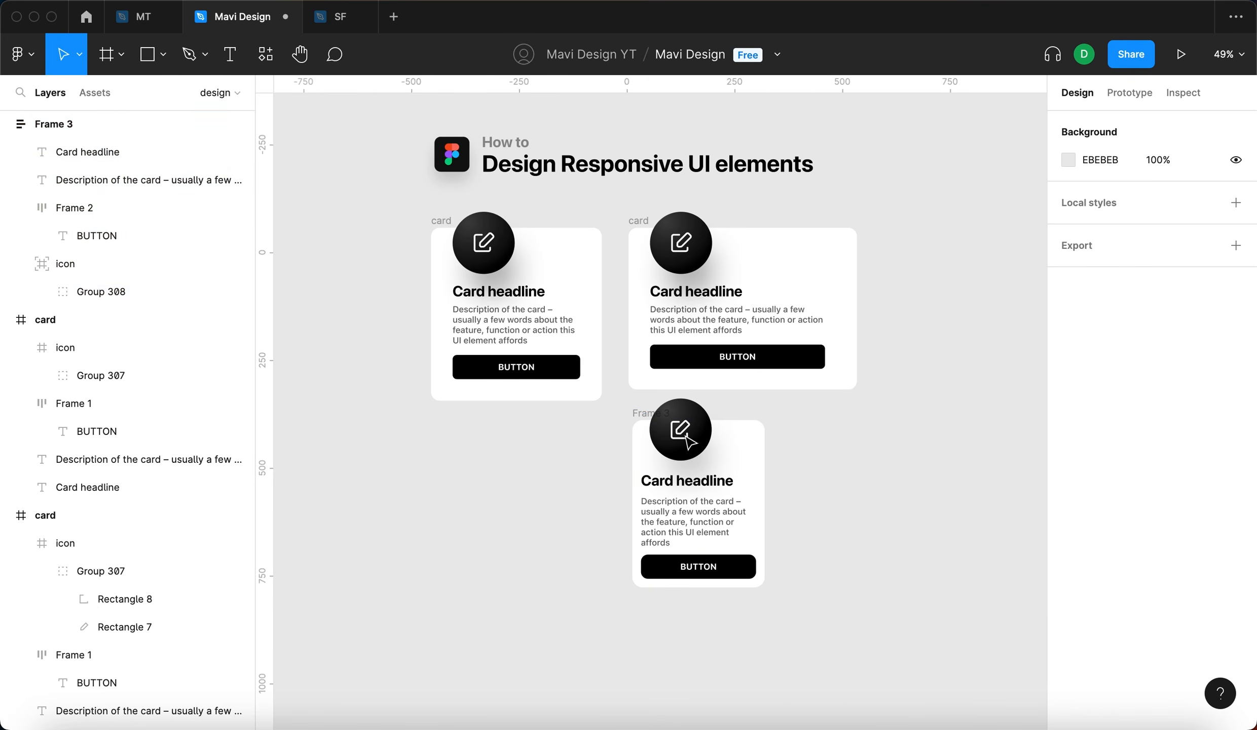
Move the new card to X -392, Y 498 and turn it into a component.
drag(638, 413, 644, 461)
scroll(644, 460, down, 3)
scroll(644, 460, left, 2)
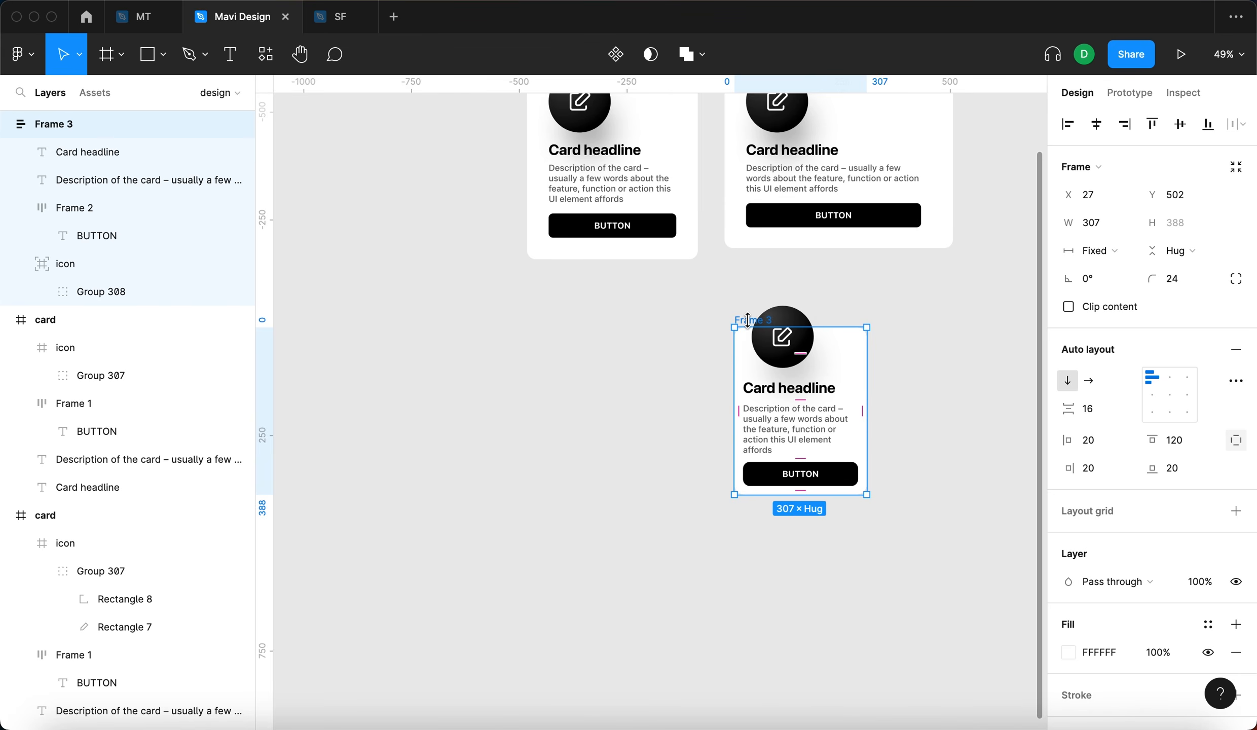
drag(752, 324, 571, 321)
click(615, 54)
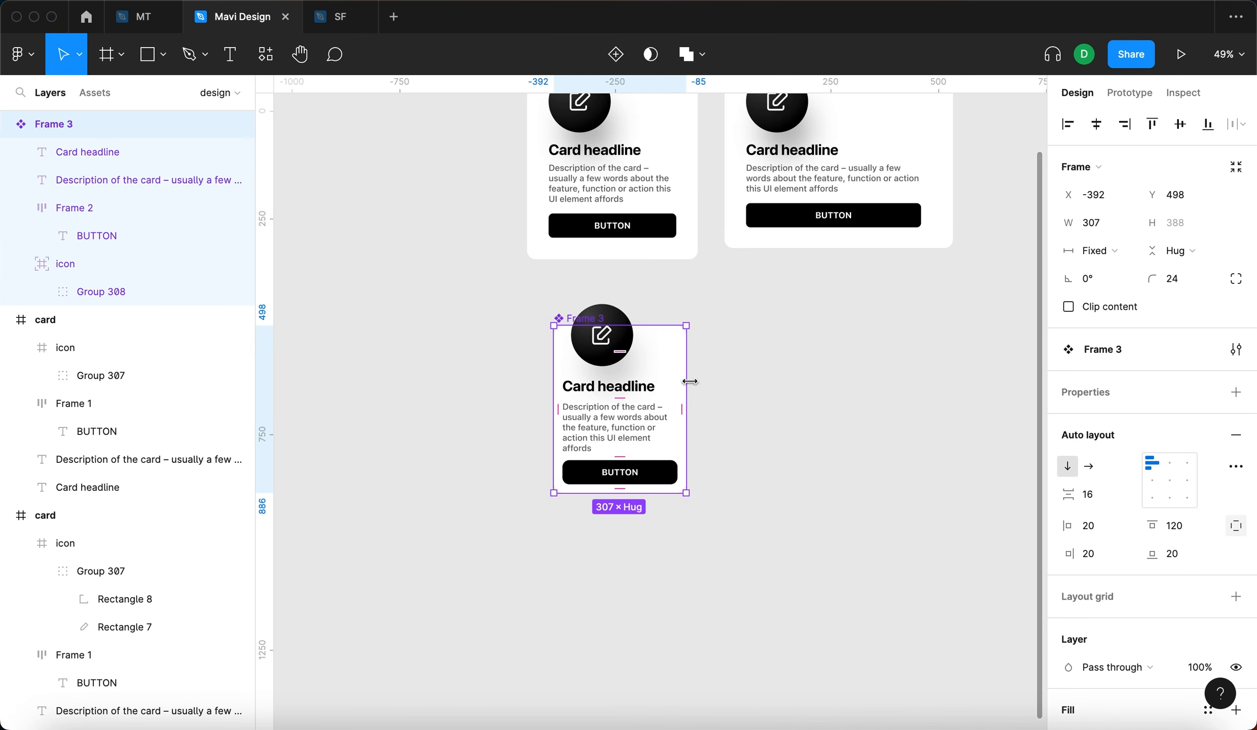
Widen the card component to 554 and set its left, right and bottom padding to 40.
drag(686, 380, 793, 386)
click(1104, 527)
key(shift+Up)
key(shift+Up)
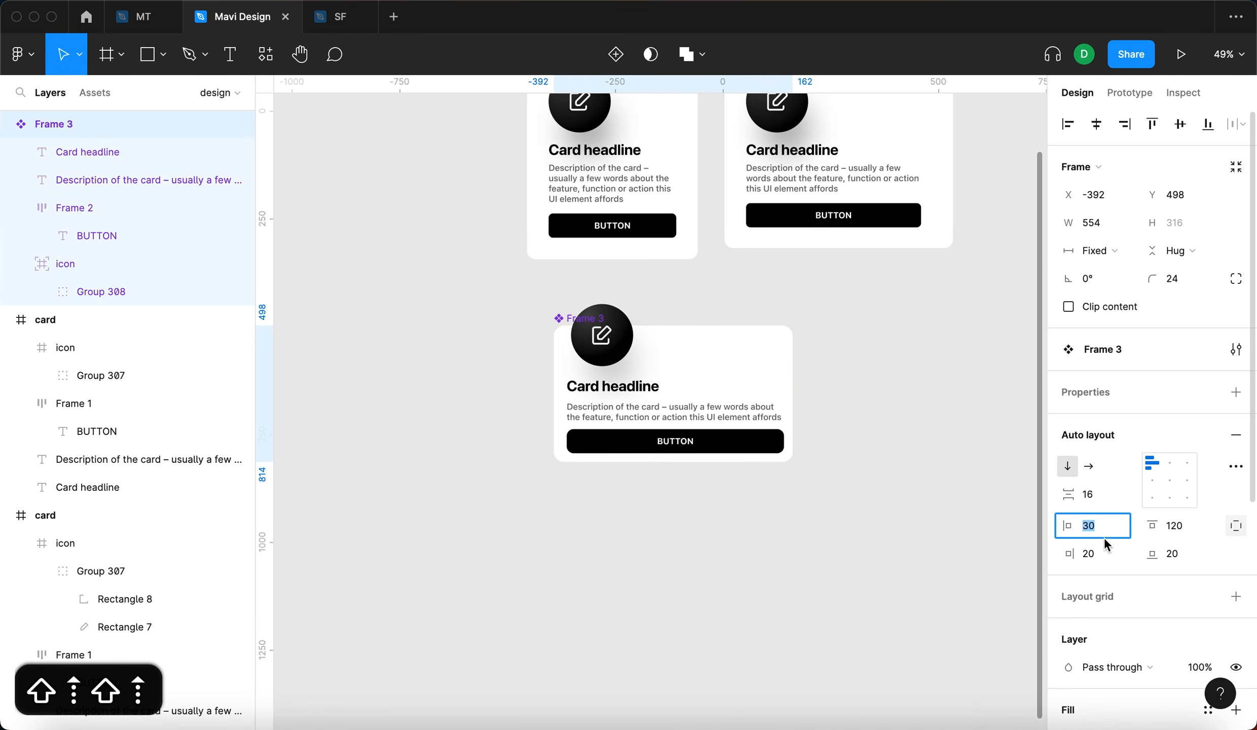
click(1102, 553)
key(shift+Up)
key(shift+Up)
key(shift+Up)
key(shift+Up)
click(556, 281)
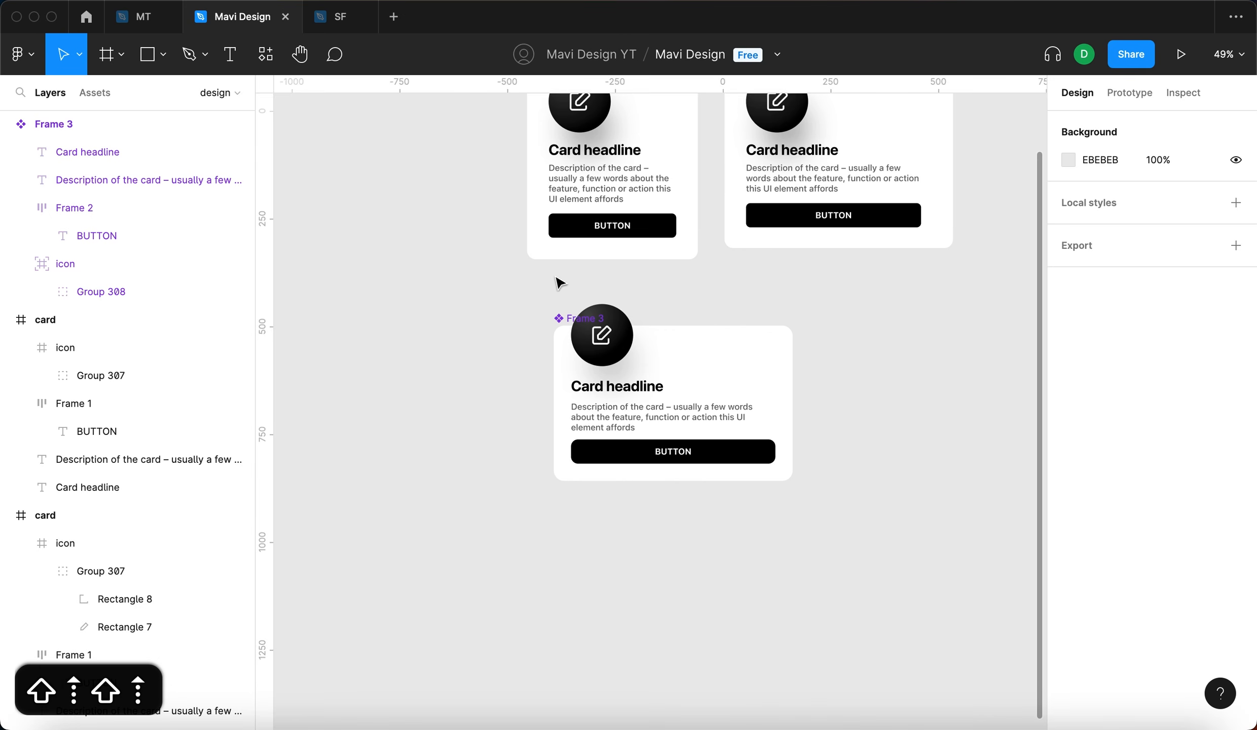
Move the card component to X -473, Y 457 and add a variant to it.
drag(568, 327, 527, 306)
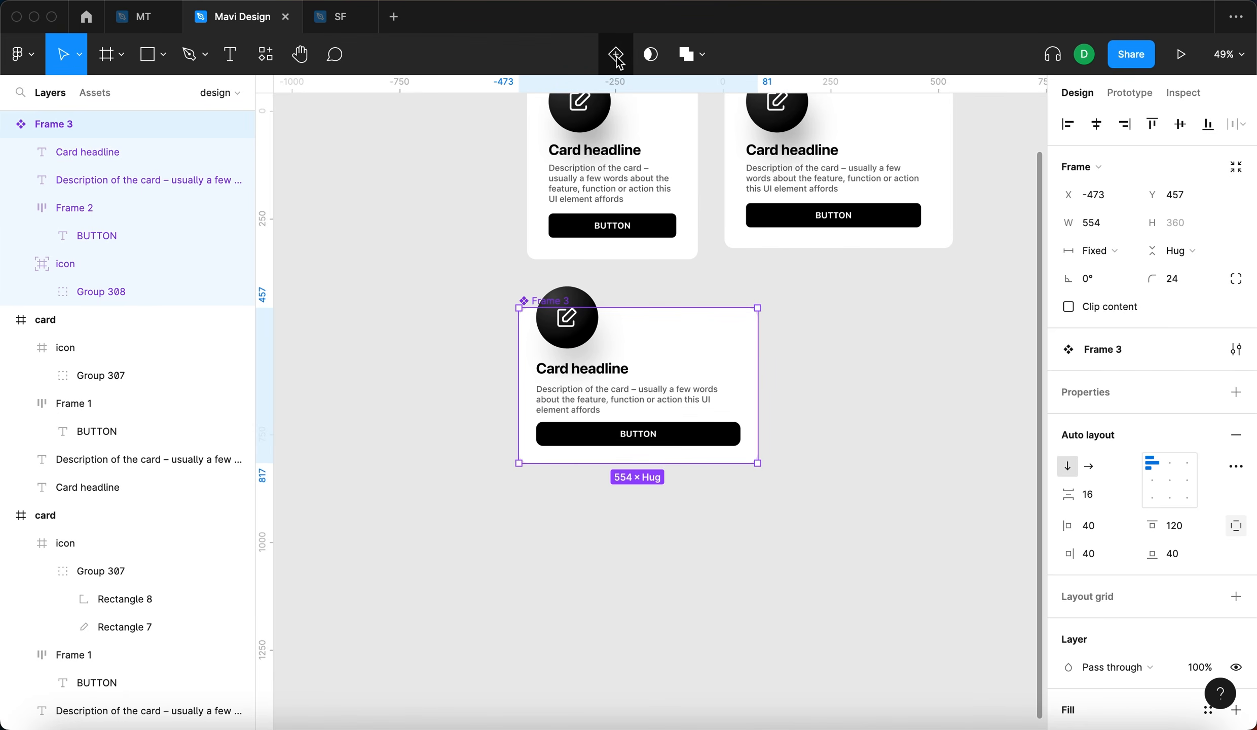
click(616, 54)
scroll(650, 508, down, 3)
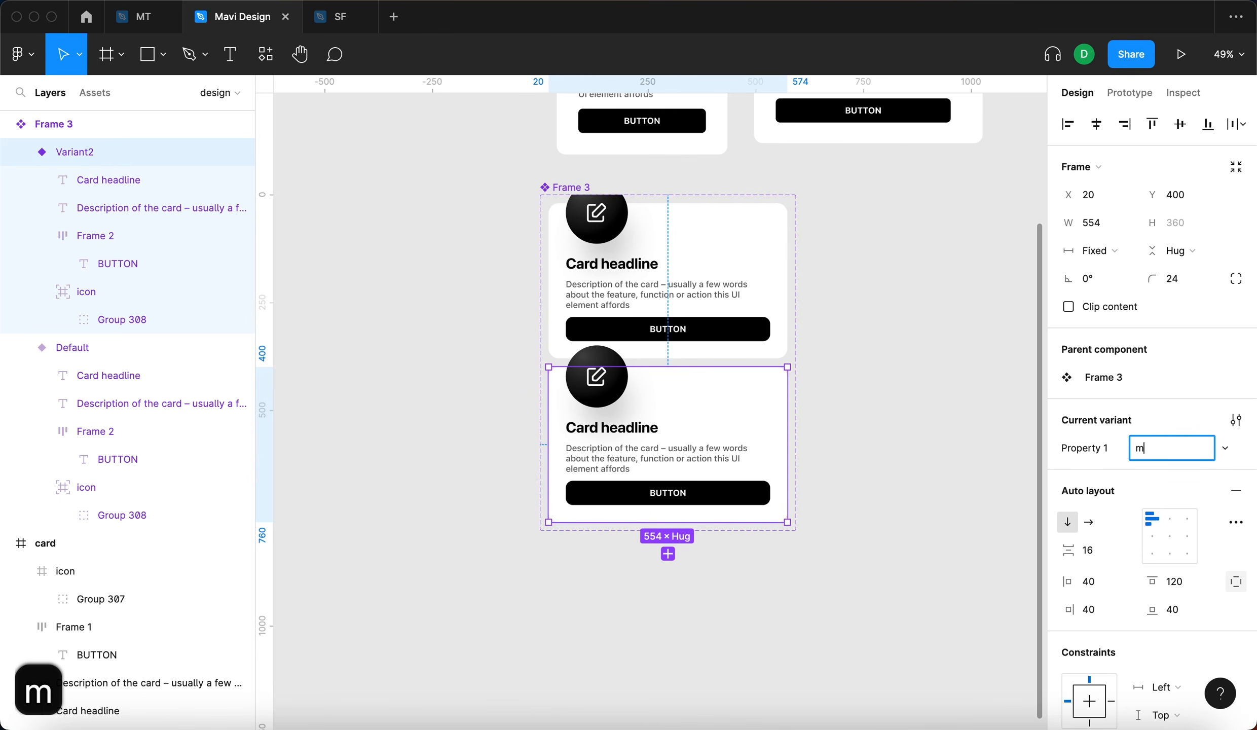
Name the added variant mobile and rename the default variant as desktop.
text(blle)
key(BackSpace)
key(BackSpace)
key(BackSpace)
text(ile)
key(Return)
click(653, 269)
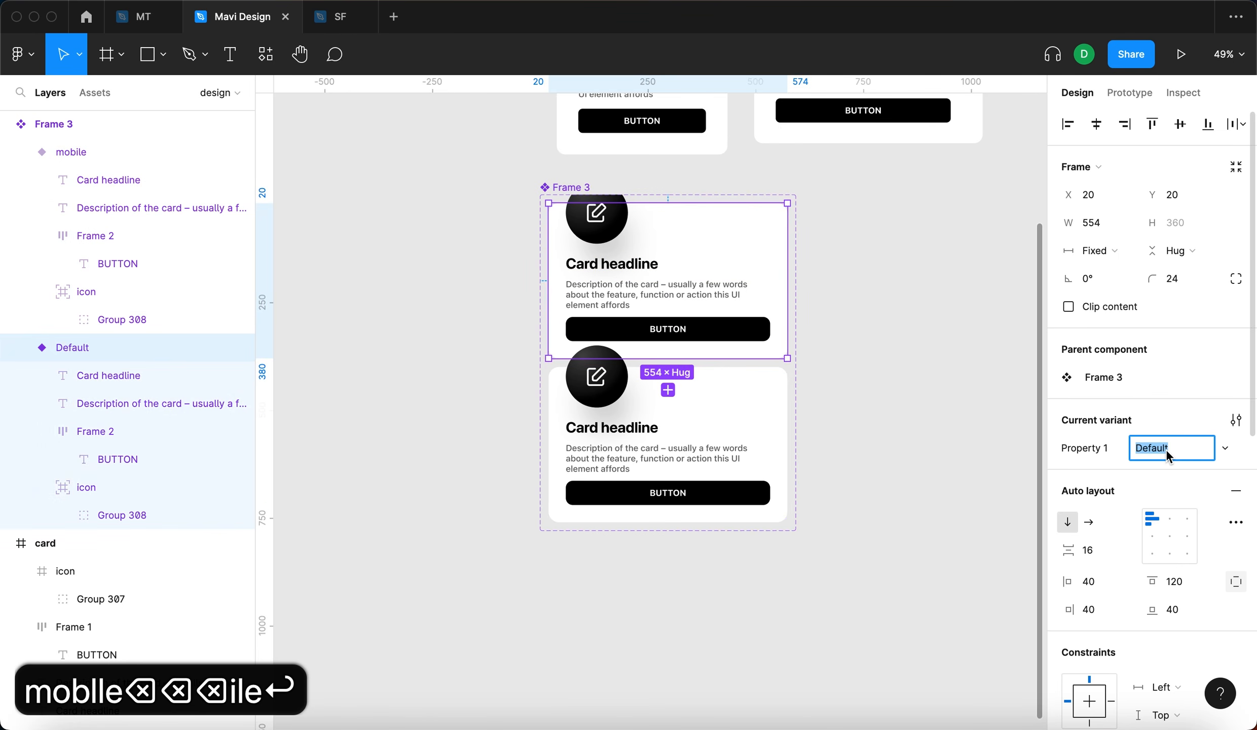
text(desktop)
key(Return)
Set the mobile variant's left, right and bottom padding to 20.
click(701, 409)
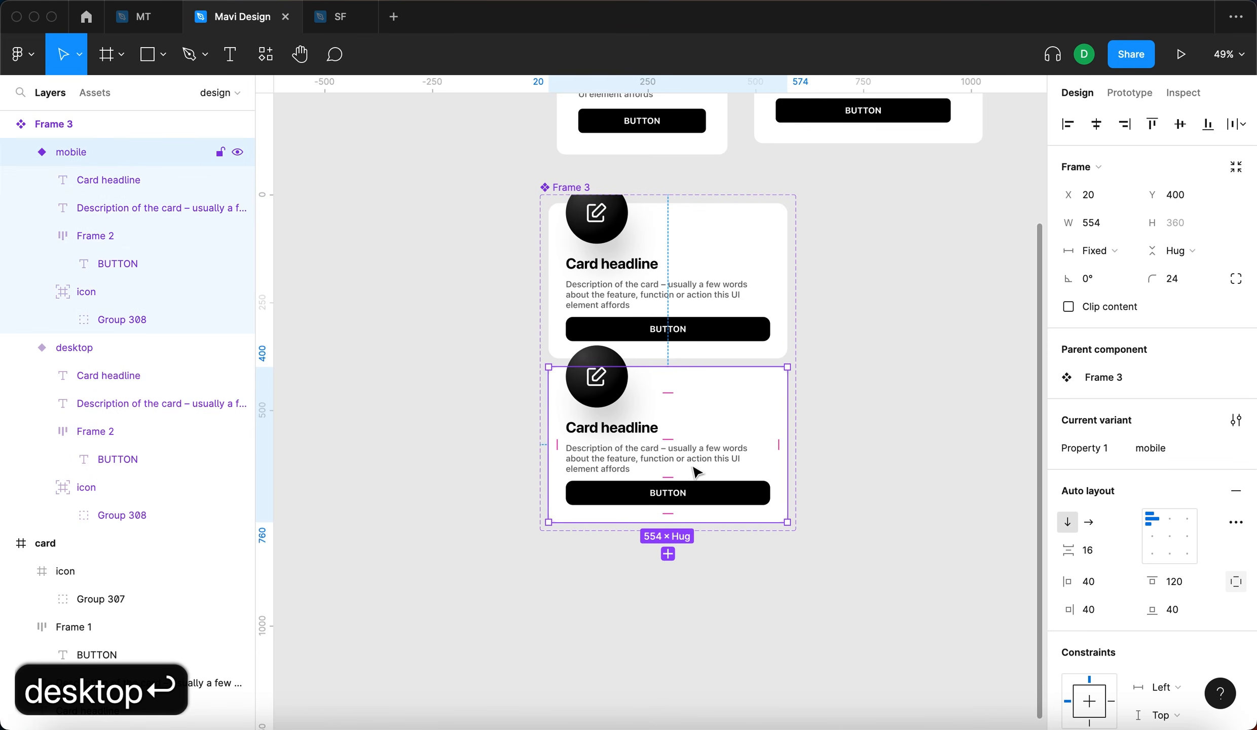
scroll(688, 467, up, 2)
click(1097, 583)
key(shift+Down)
key(shift+Down)
click(1095, 608)
key(shift+Down)
key(shift+Down)
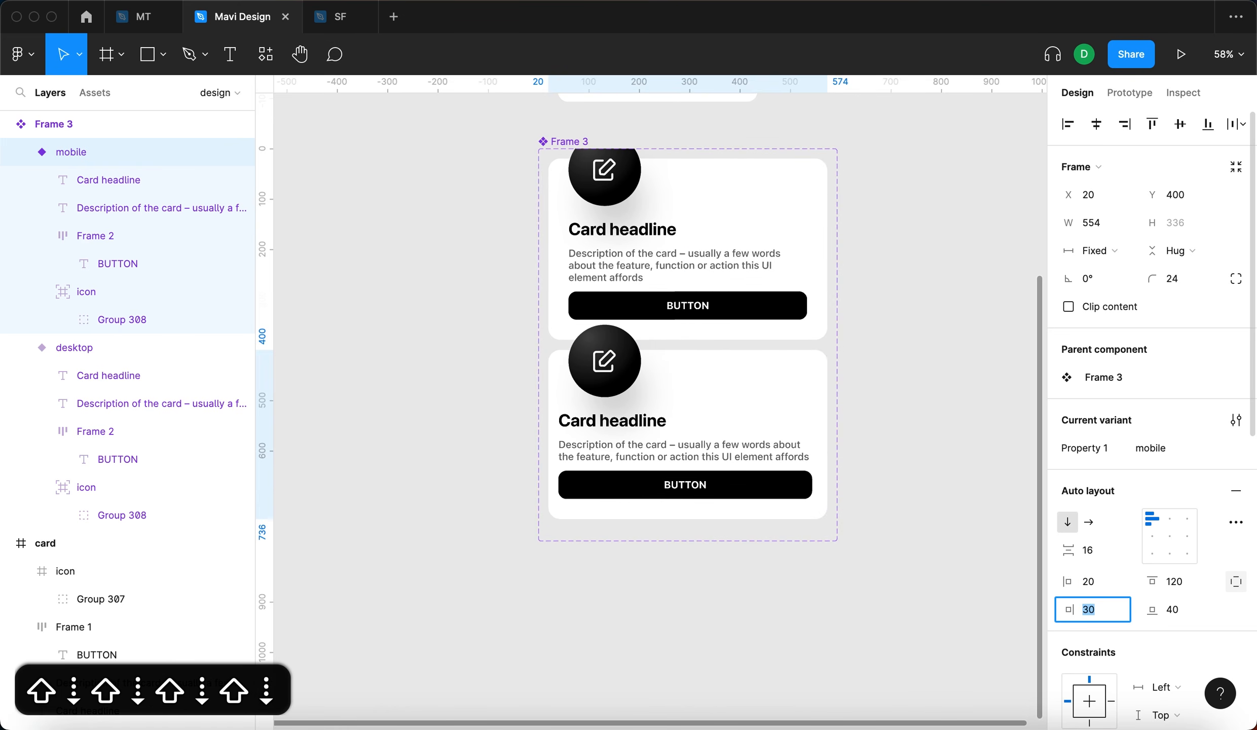
click(1181, 612)
key(shift+Down)
key(shift+Down)
Set the mobile variant's top padding to 90.
click(1183, 584)
key(shift+Down)
key(shift+Down)
key(shift+Down)
key(shift+Down)
key(shift+Down)
key(shift+Up)
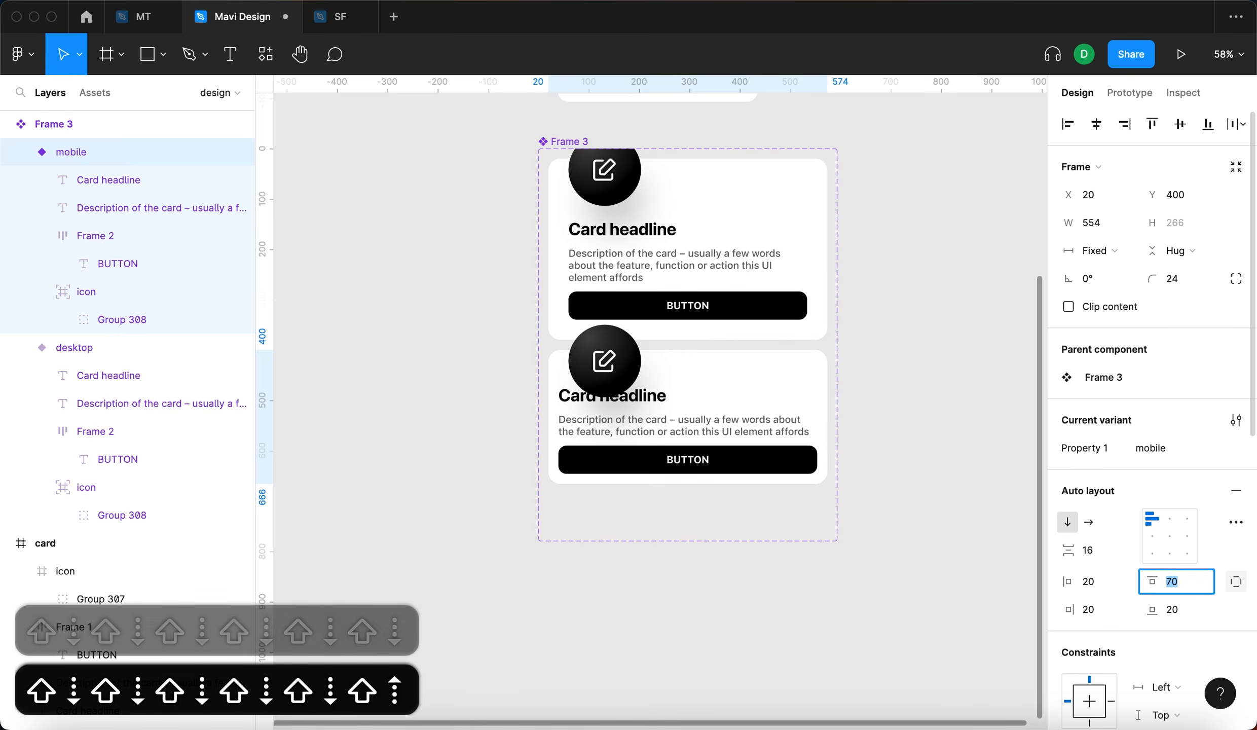
key(shift+Up)
Scale the mobile variant's icon by 0.5 and align it with the left edge of the headline.
scroll(573, 367, up, 3)
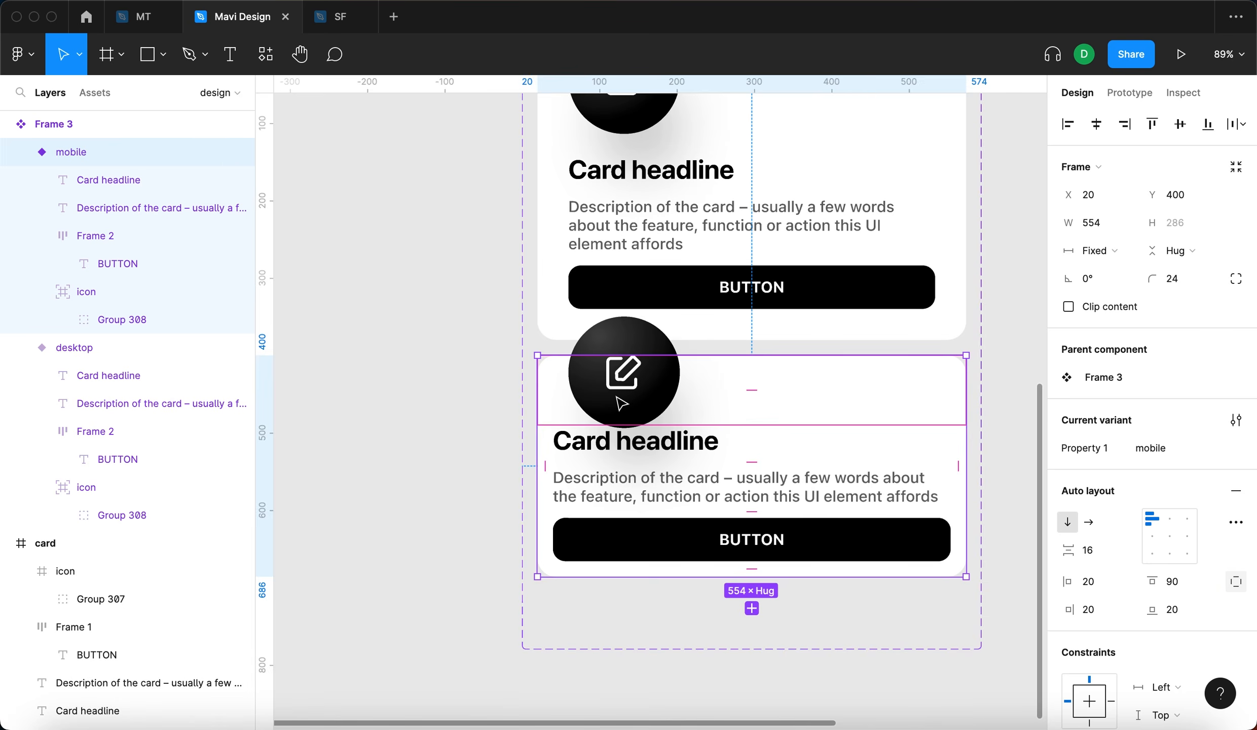
click(633, 335)
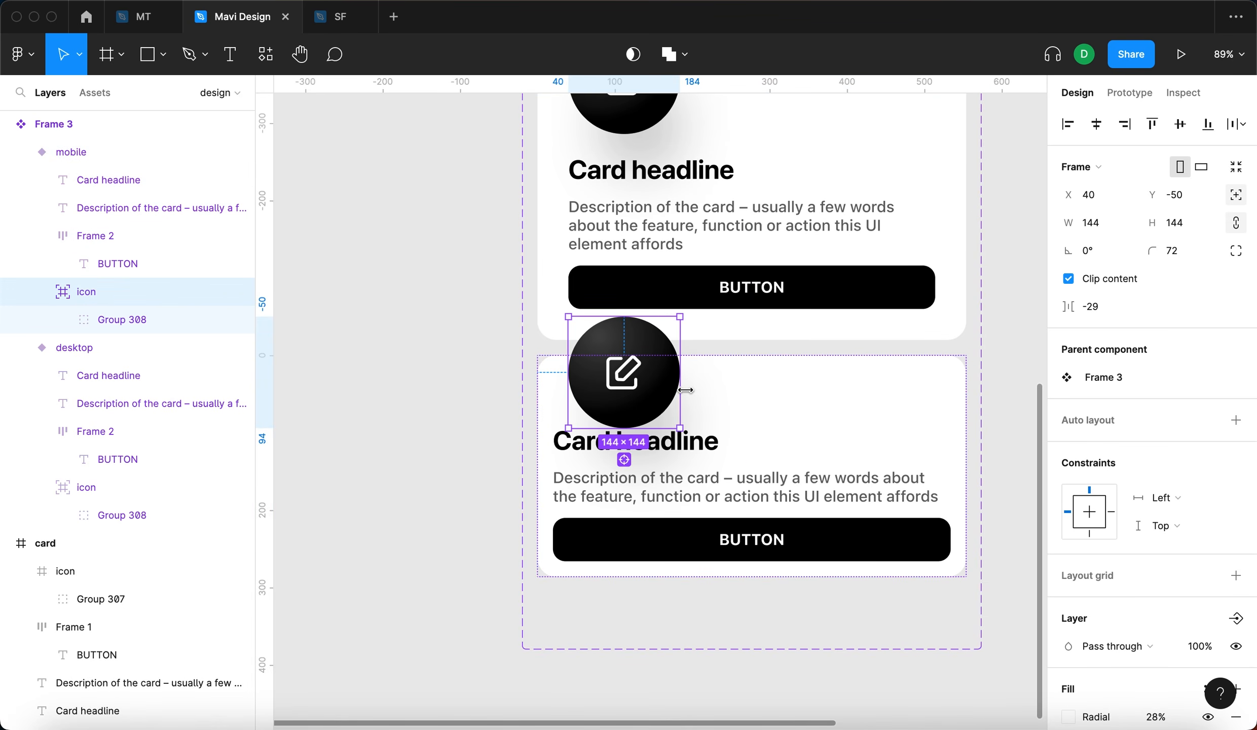
text(k0.5)
key(BackSpace)
key(BackSpace)
key(BackSpace)
key(BackSpace)
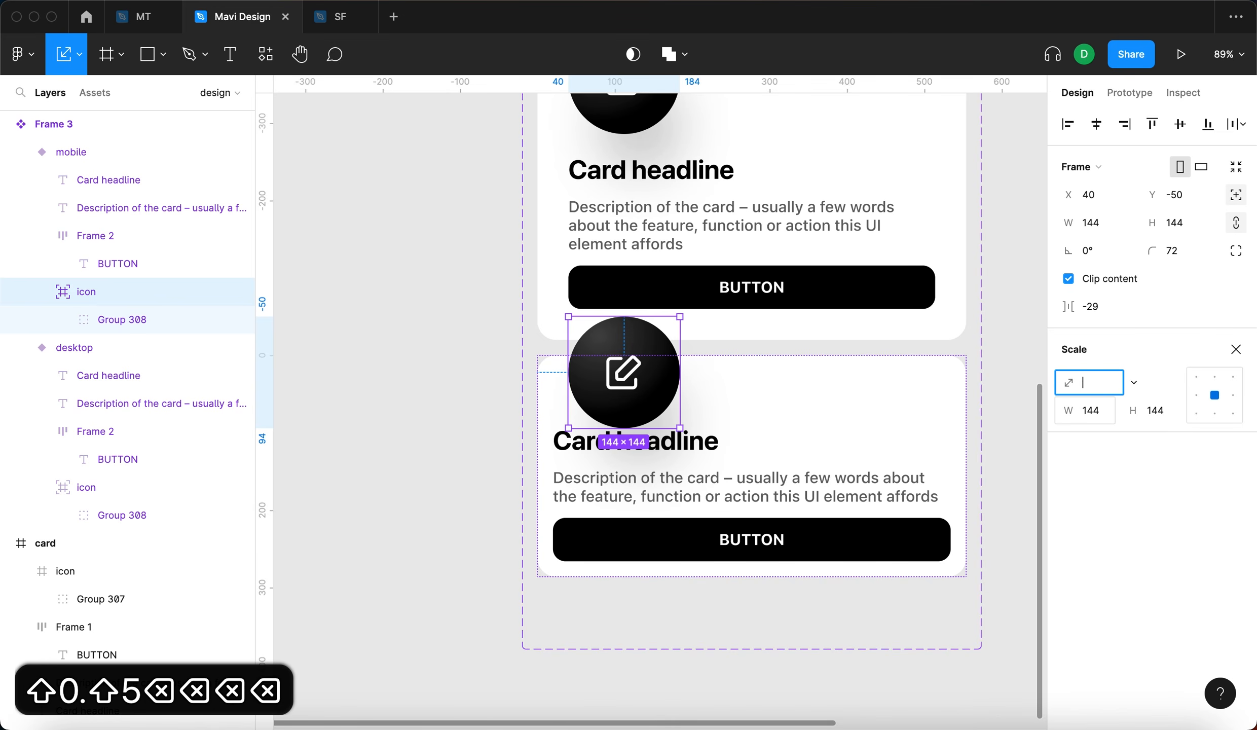
text(0.5)
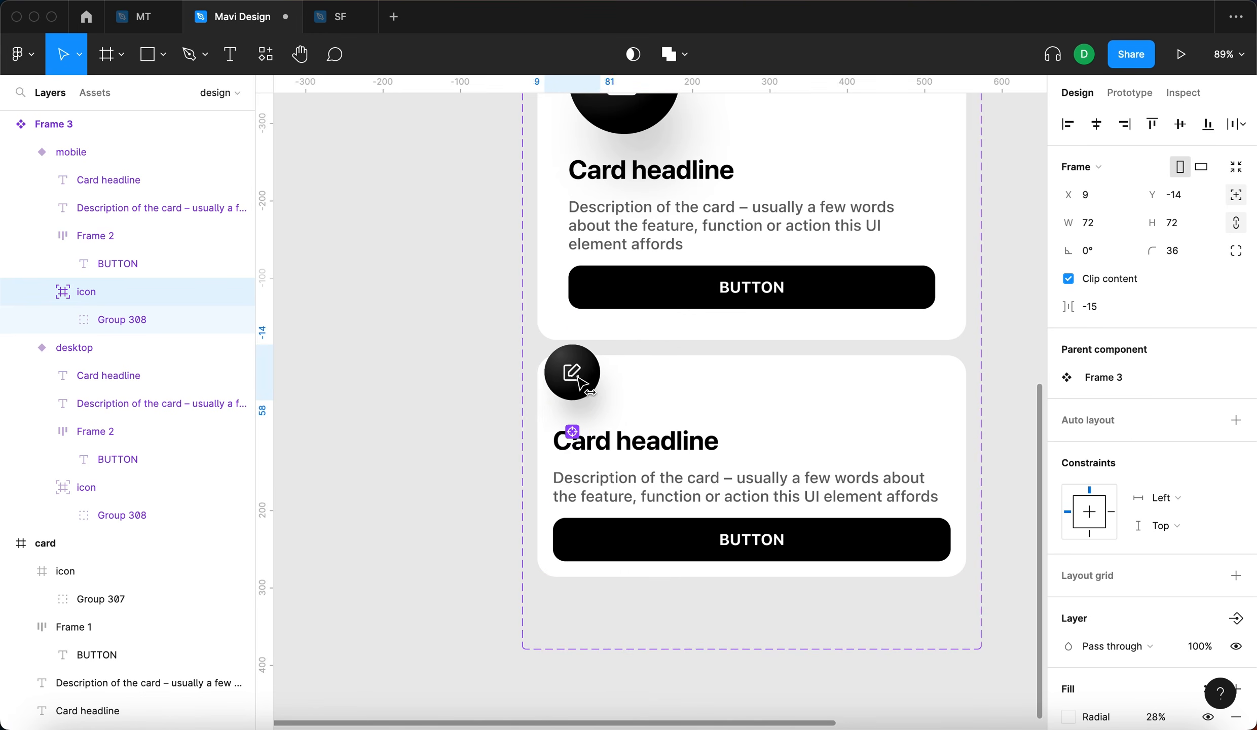
drag(577, 379, 585, 381)
Set the mobile variant's top padding to 70.
key(shift+Return)
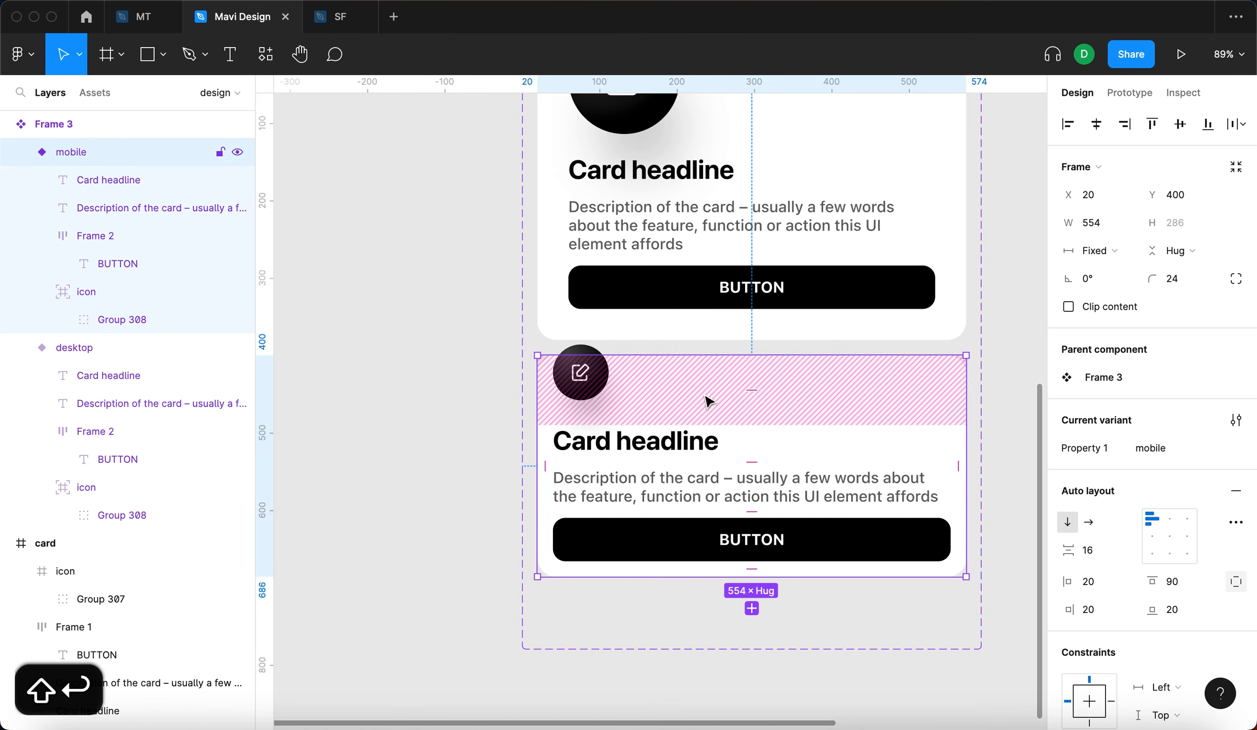
text(70)
key(Return)
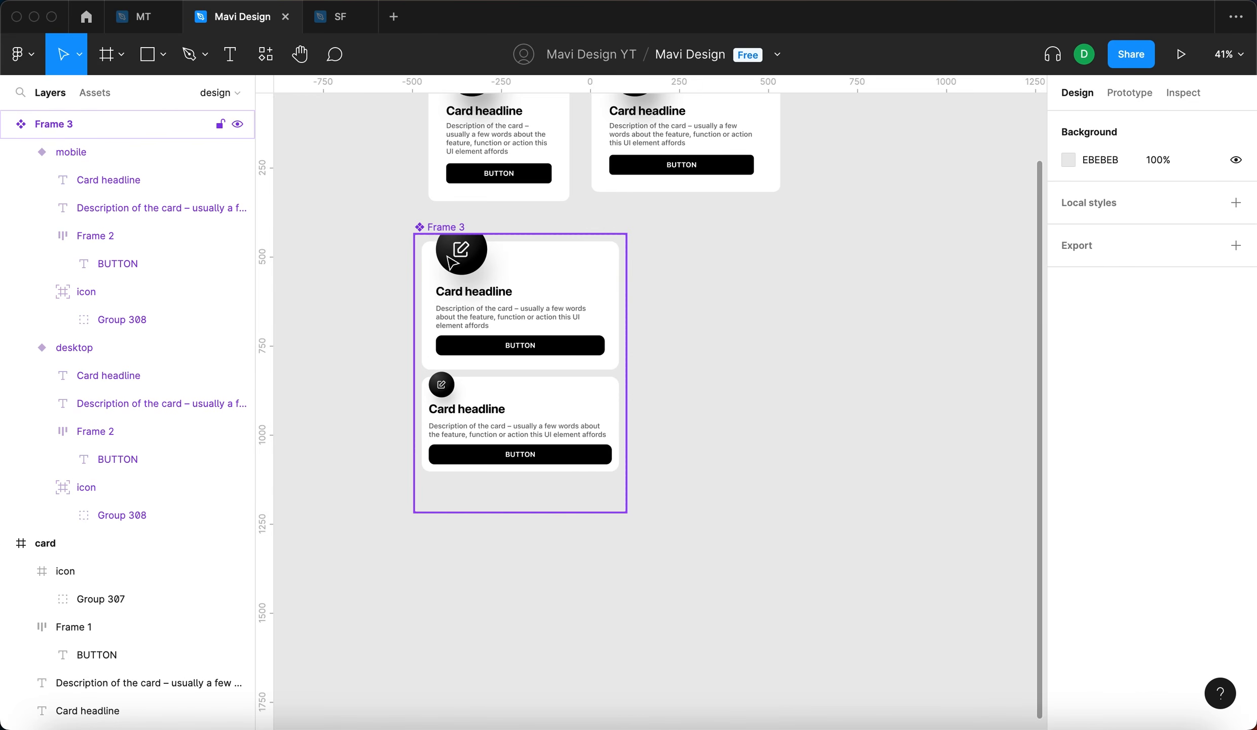
Place two card instances beside the component set, one above the other, and switch the lower one to the mobile variant.
click(470, 311)
drag(471, 312, 811, 507)
scroll(881, 344, right, 2)
click(1221, 384)
click(1156, 399)
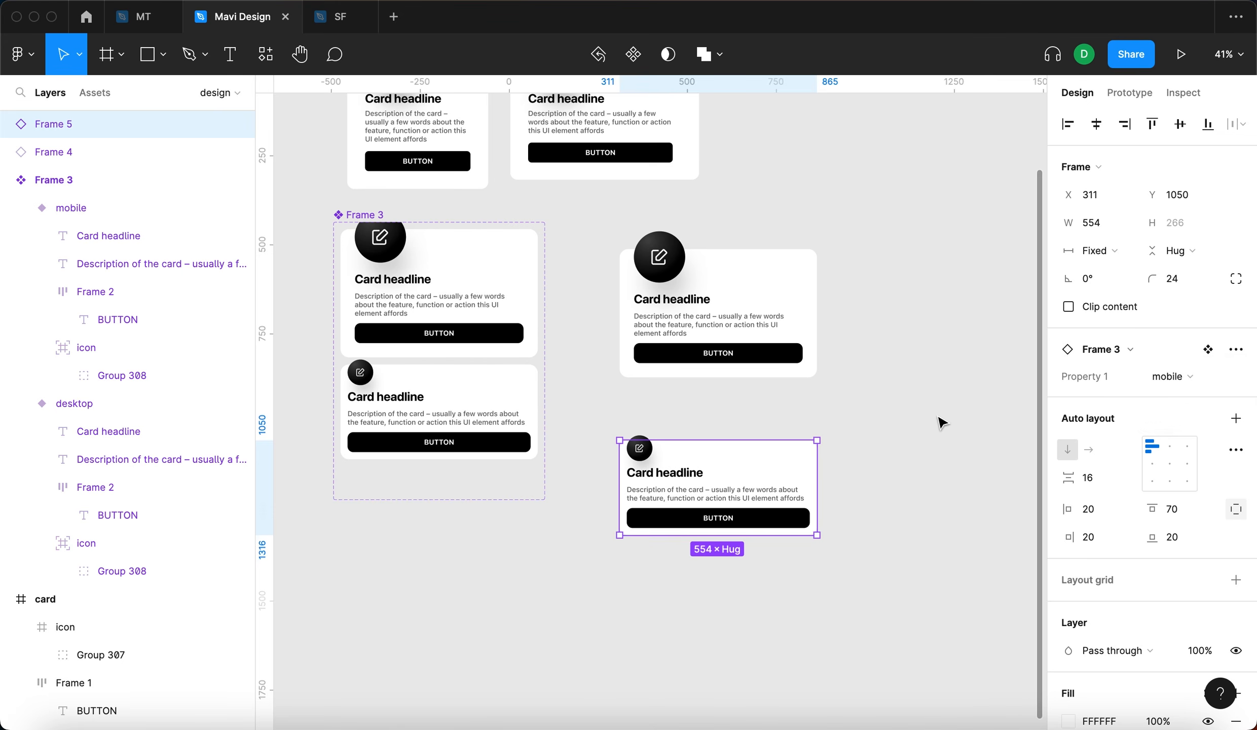
Narrow the mobile variant to 299 and the desktop instance to 451.
click(940, 421)
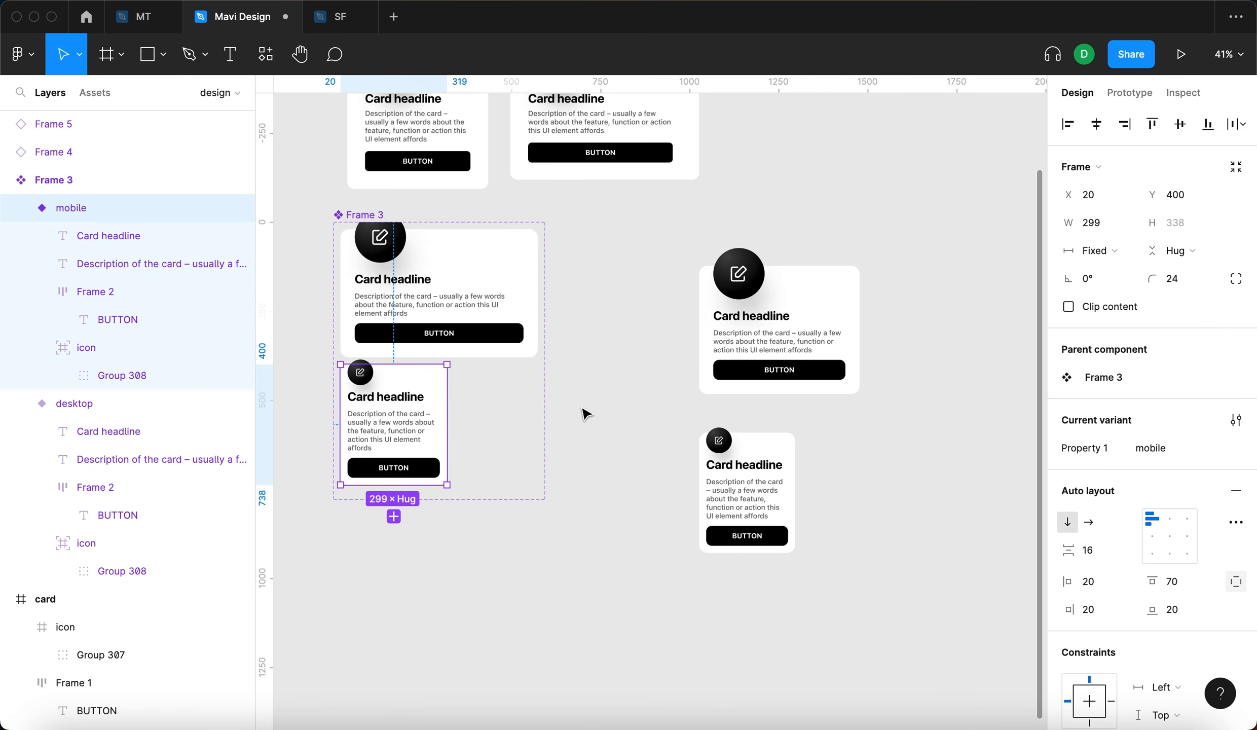
click(713, 421)
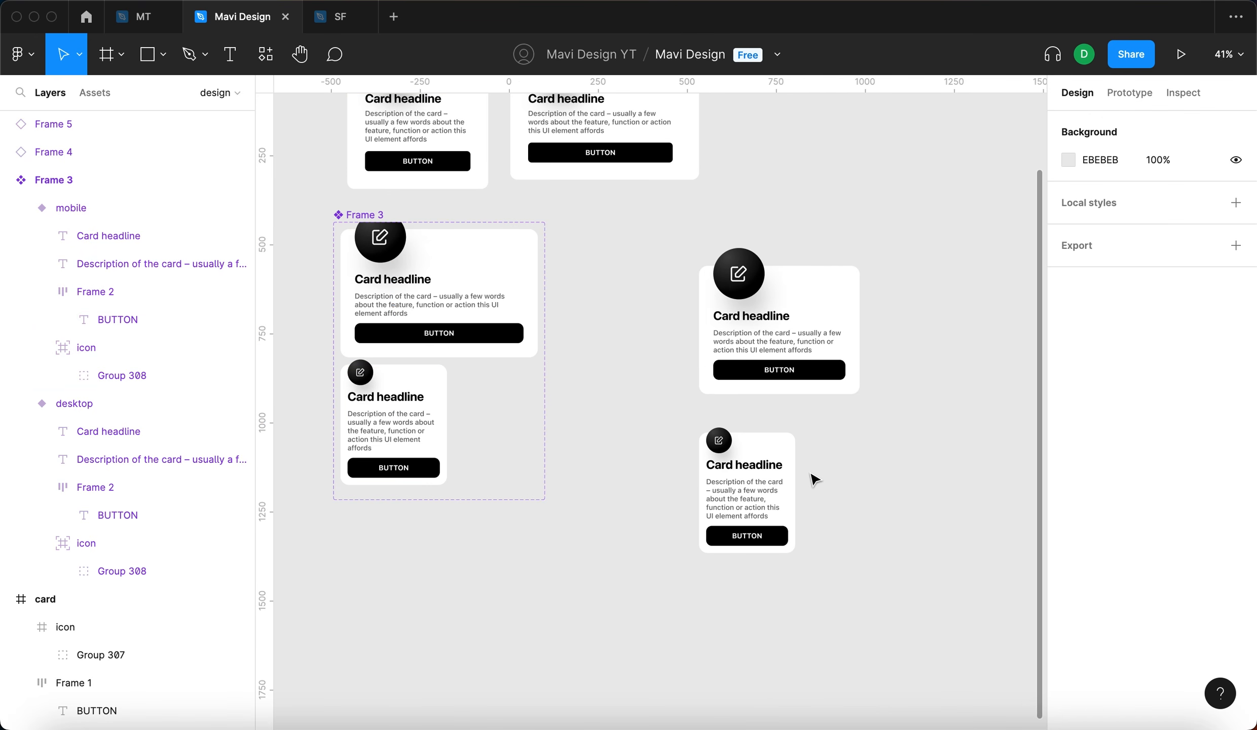
Replace the mobile instance with a fresh copy of the mobile variant and move the desktop instance to X 279, Y 504.
click(777, 471)
mouse_move(794, 474)
mouse_down()
mouse_move(871, 477)
mouse_move(791, 481)
mouse_up()
click(849, 493)
click(776, 484)
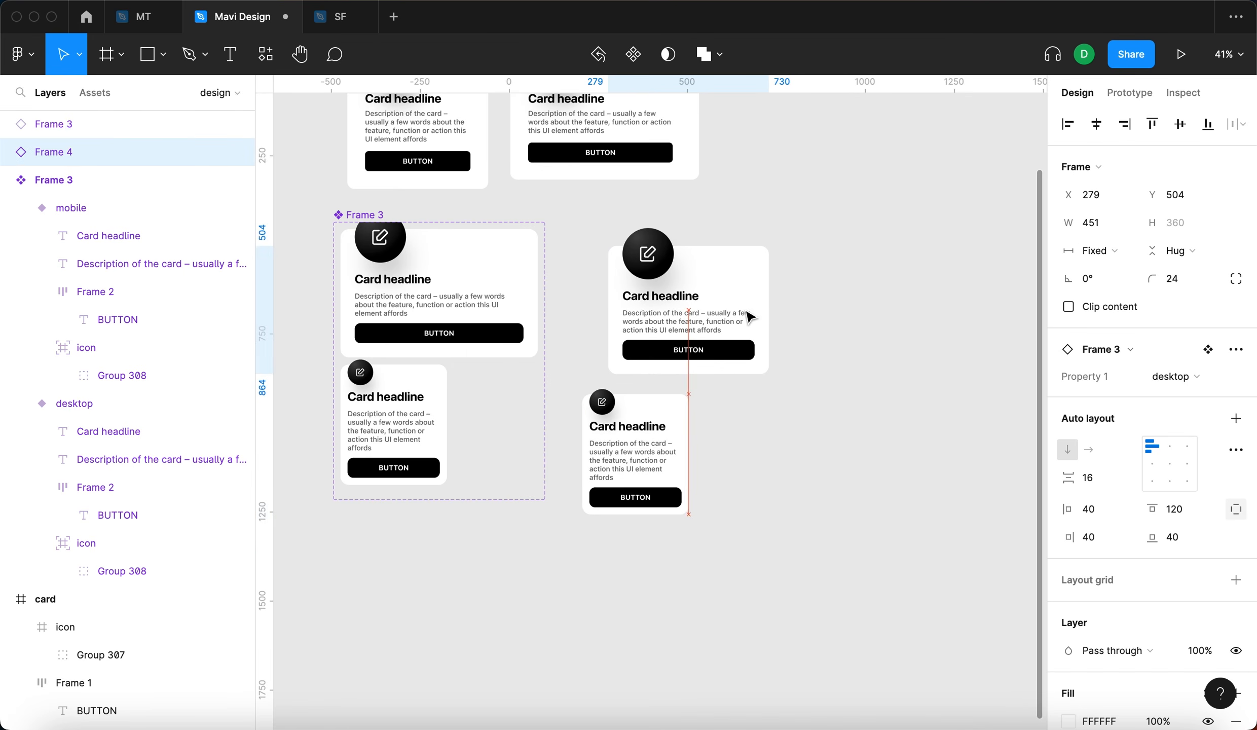
Switch the upper card instance to the mobile variant and back to desktop.
click(1181, 375)
click(1183, 400)
click(1181, 378)
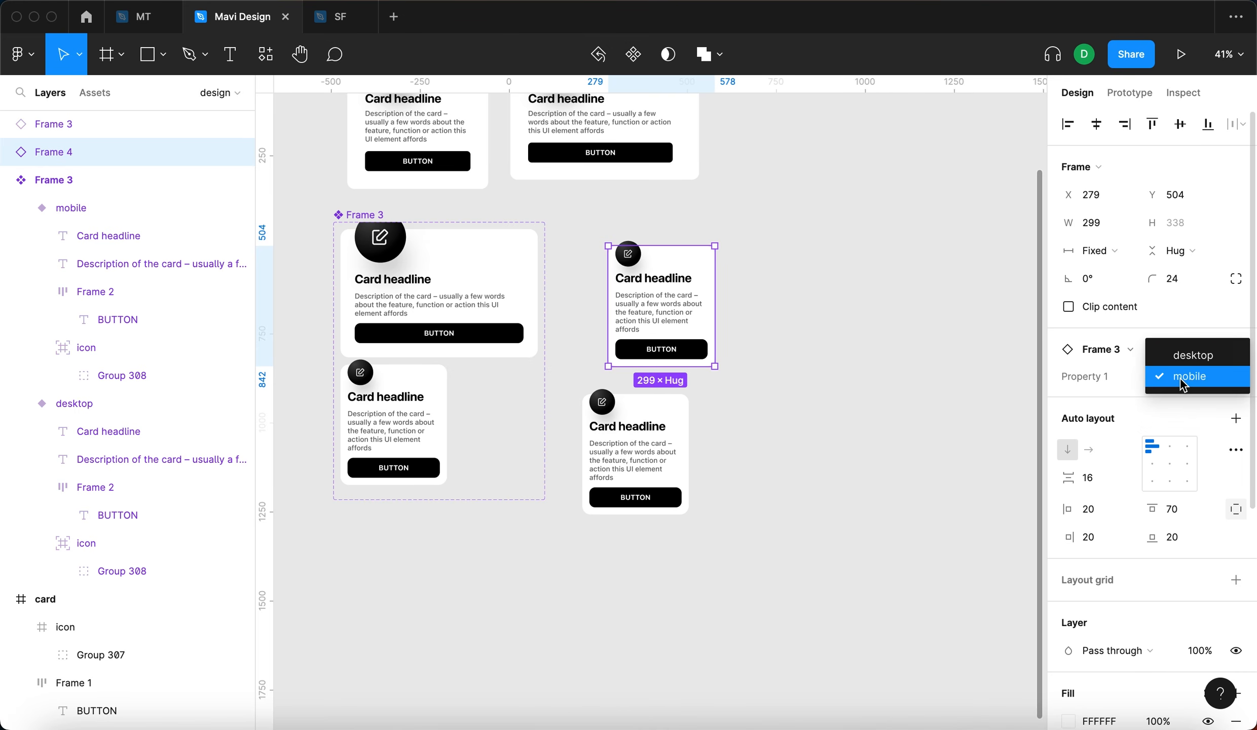
click(1185, 356)
Move the mobile instance under the desktop instance and lengthen its description to eight copies of the original text.
drag(665, 437, 687, 447)
scroll(678, 470, down, 1)
double_click(676, 470)
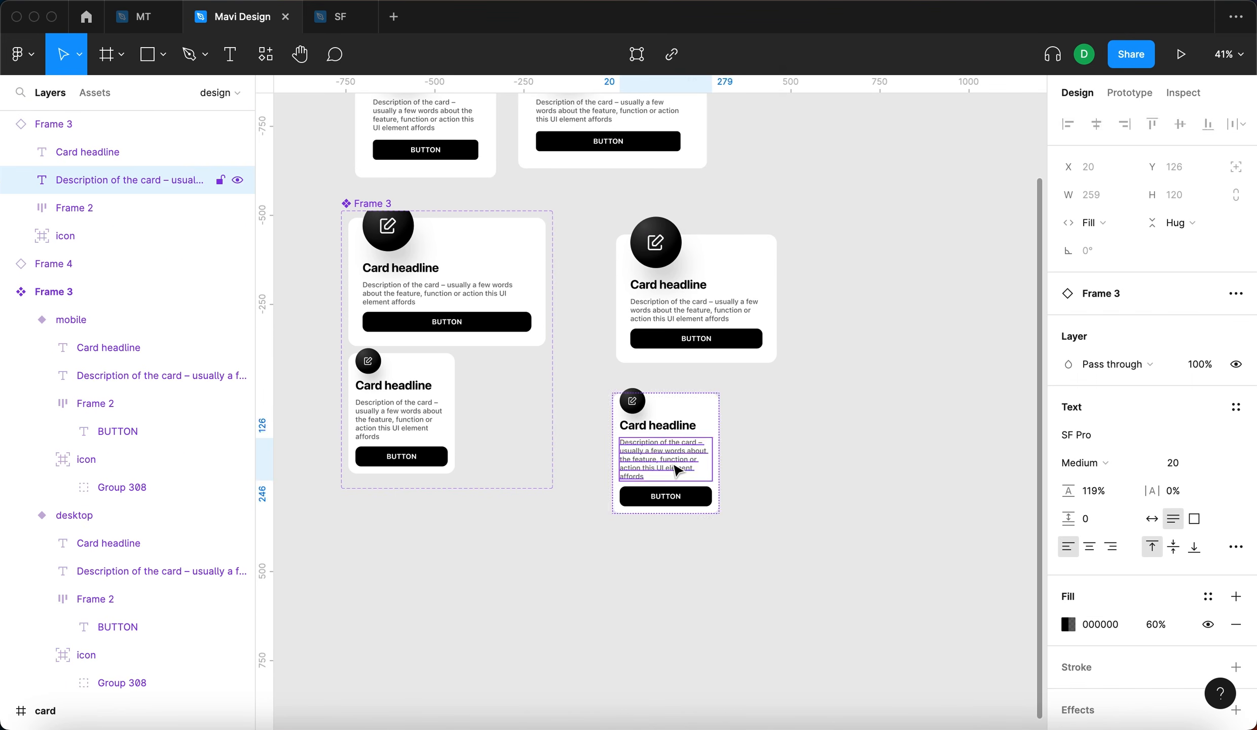
double_click(674, 467)
key(super+a)
key(super+c)
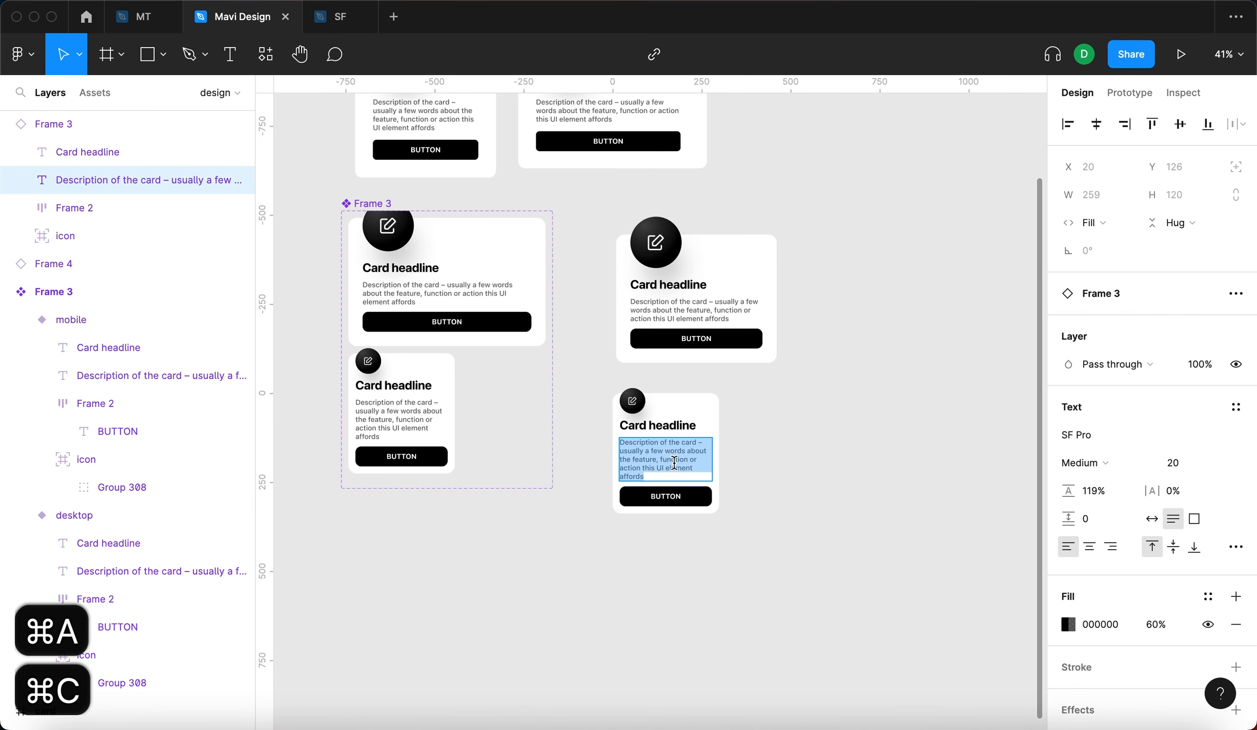
key(super+v)
key(super+v)
key(super+v)
key(super+v)
key(super+v)
key(super+v)
key(super+v)
key(super+v)
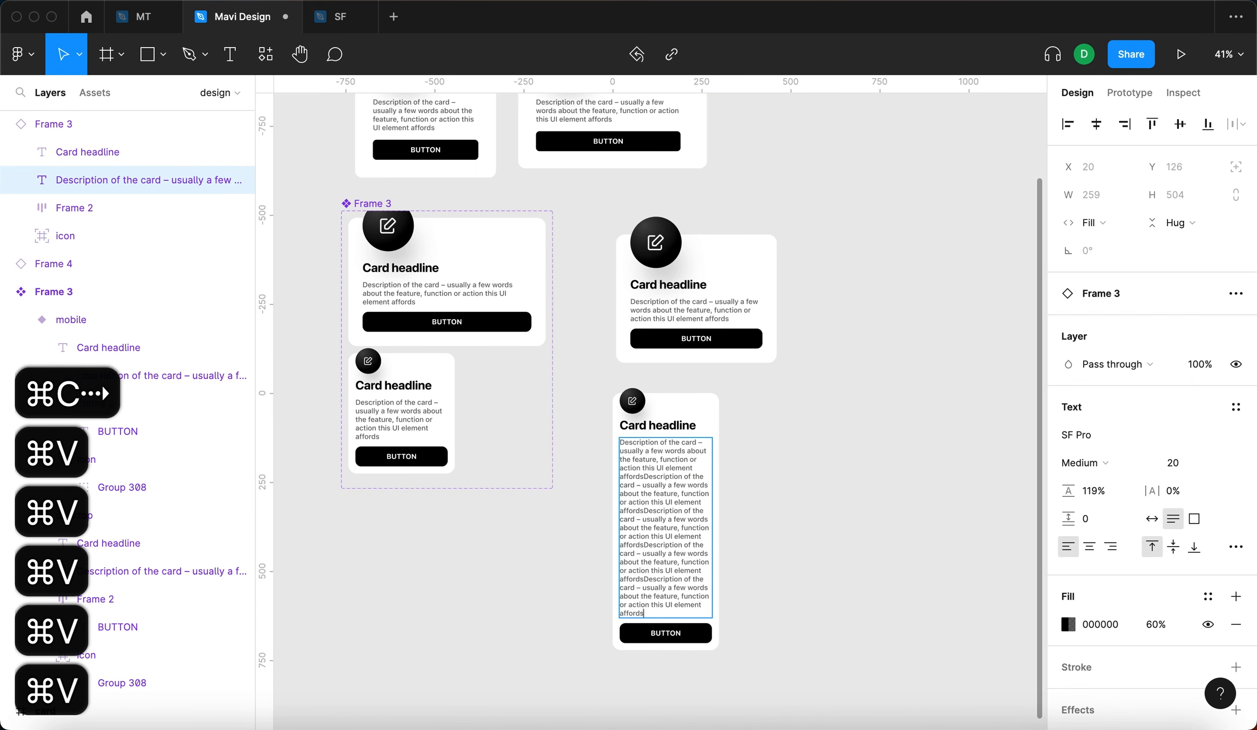
click(808, 496)
scroll(755, 426, down, 5)
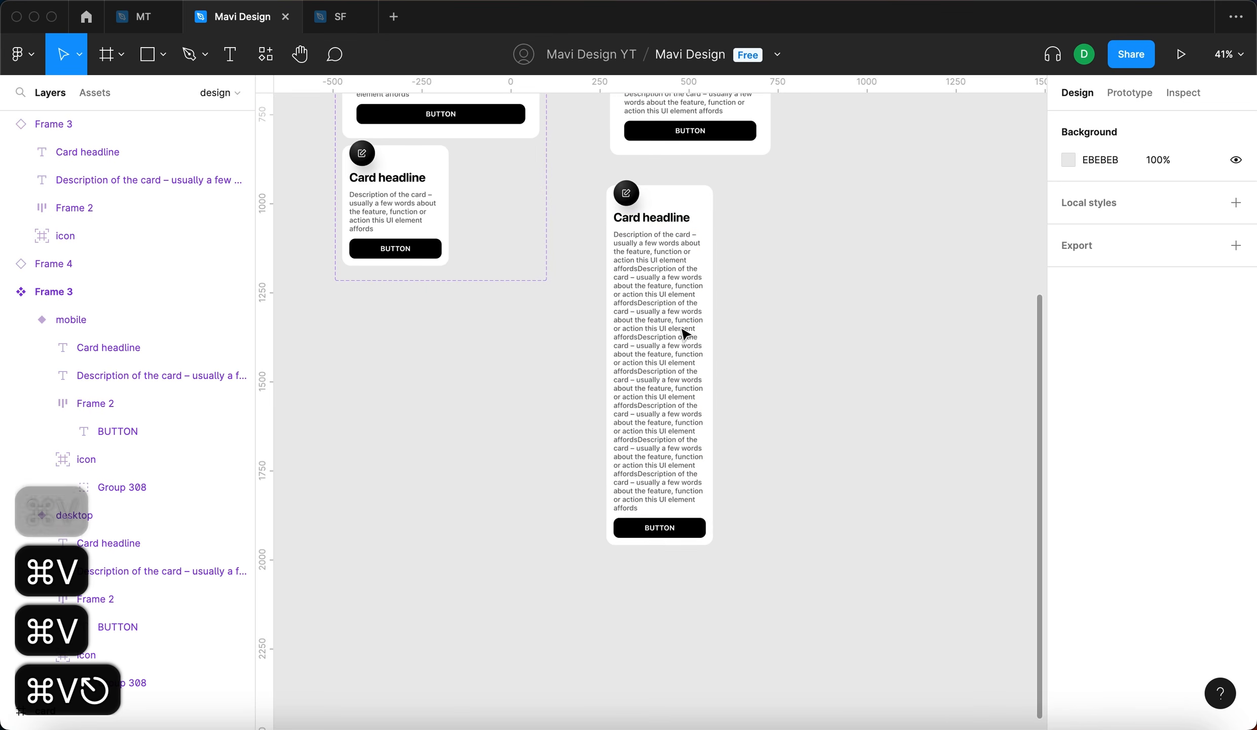
Widen the mobile instance with the lengthened description to 324.
click(701, 356)
mouse_move(715, 298)
mouse_down()
mouse_move(904, 298)
mouse_move(722, 298)
mouse_up()
click(820, 309)
scroll(819, 310, up, 3)
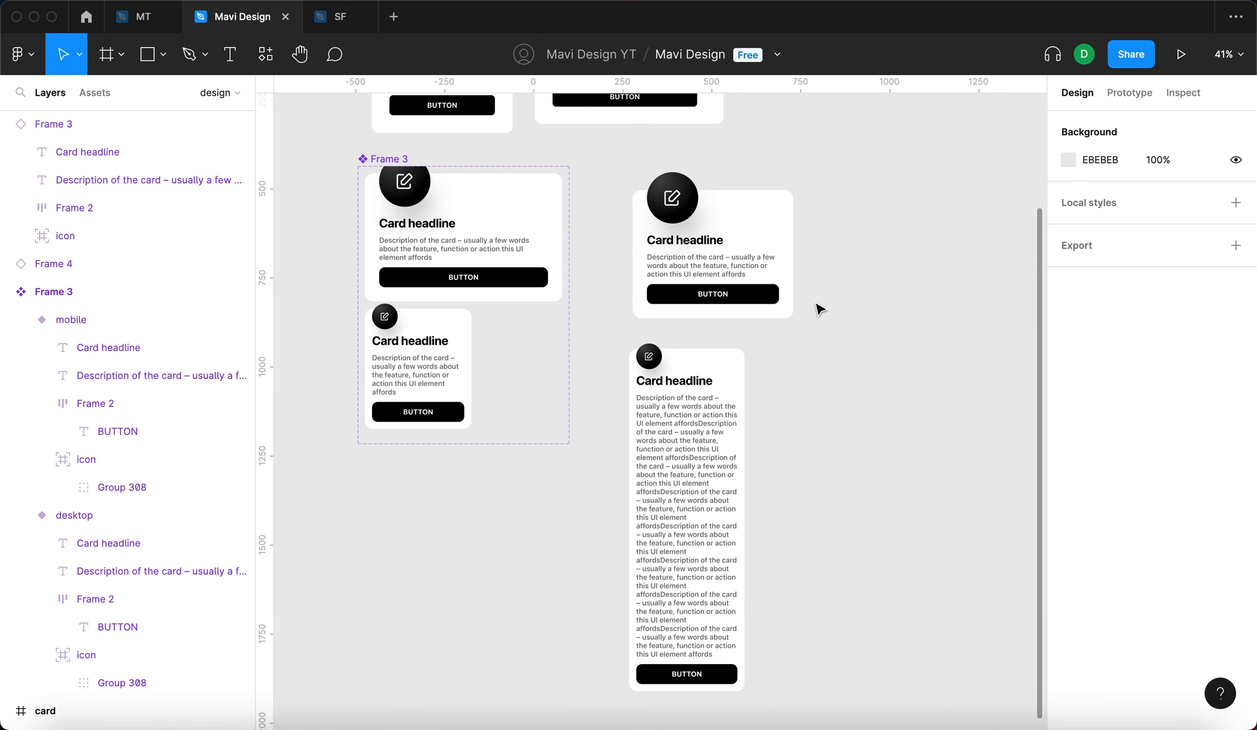
Duplicate the mobile variant's button twice and extend the component set frame downward to enclose all three buttons.
double_click(408, 412)
key(super+d)
key(super+d)
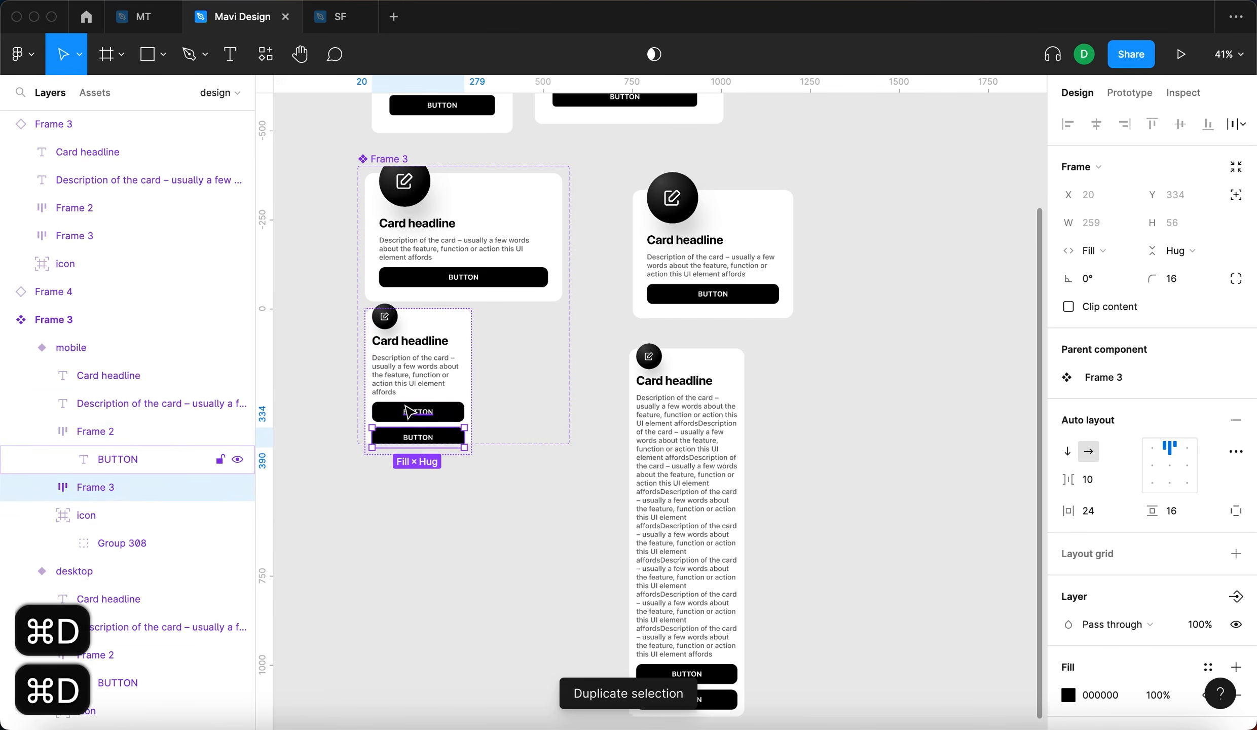
click(382, 150)
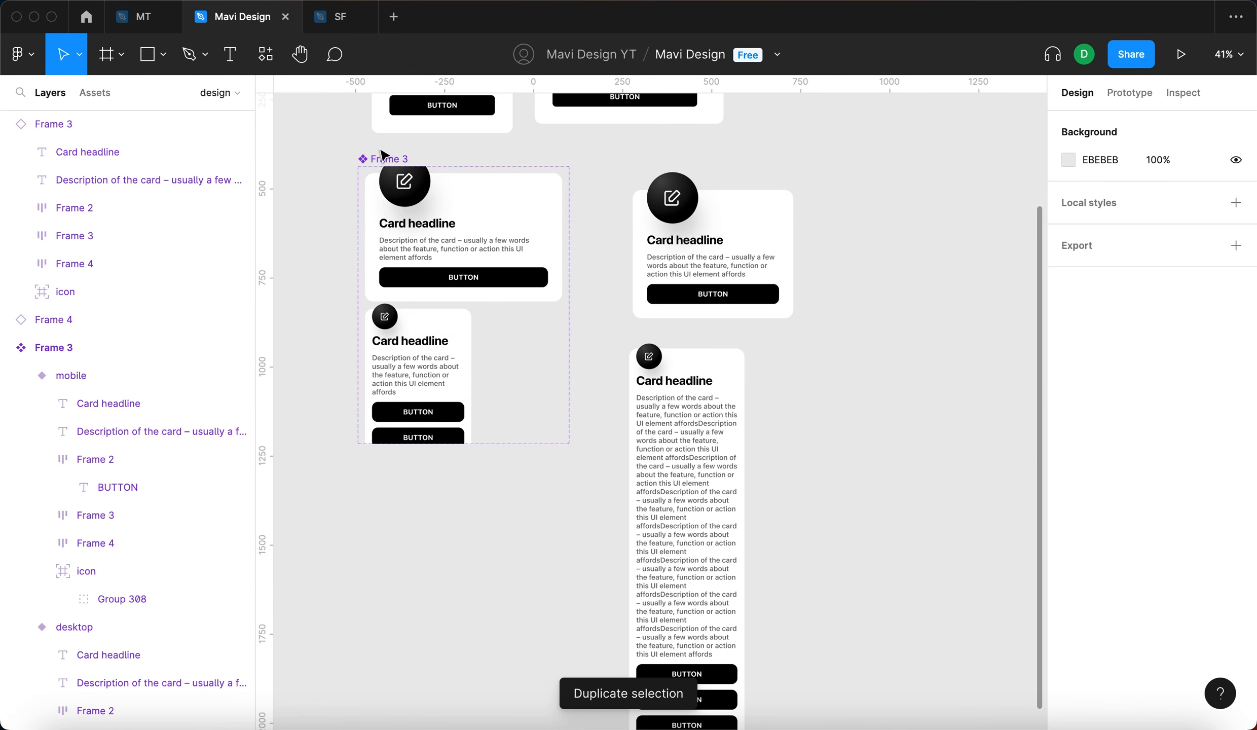
click(385, 158)
Widen the mobile instance to 663.
click(707, 330)
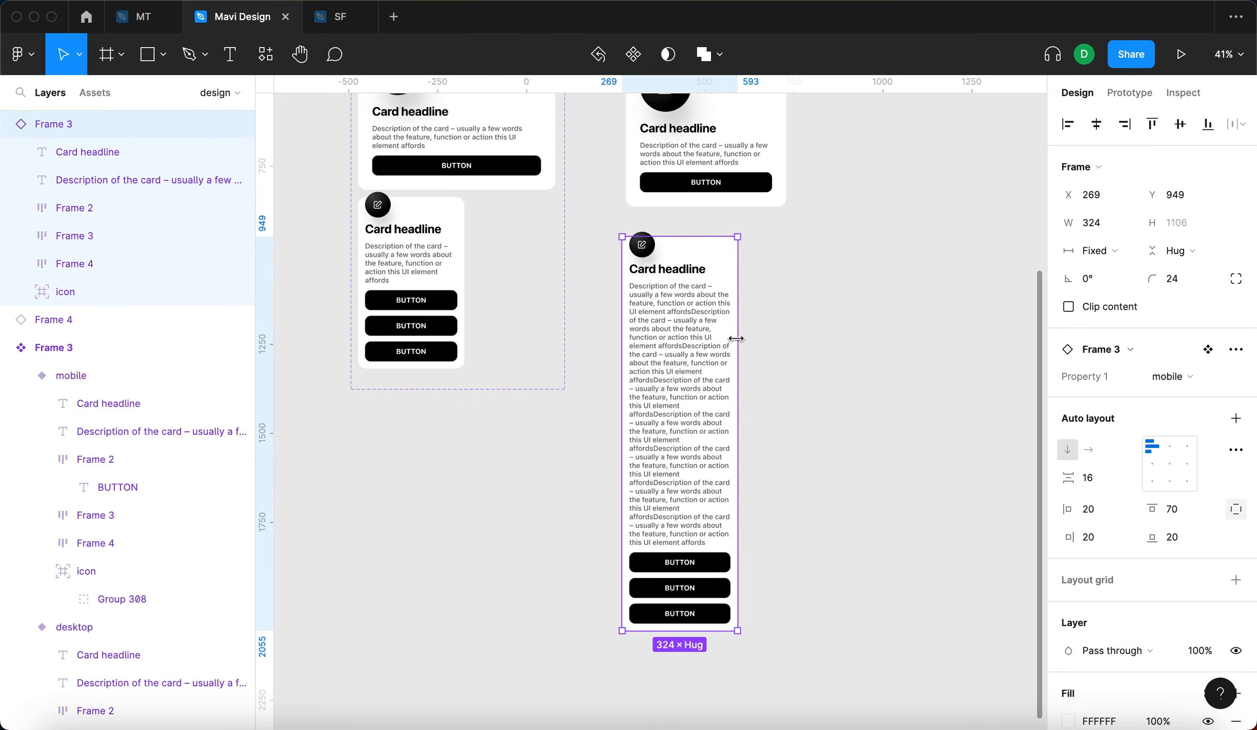
drag(737, 338, 858, 338)
Delete the mobile variant's first button and replace the next button's fill with a black inside stroke of 1.
double_click(388, 302)
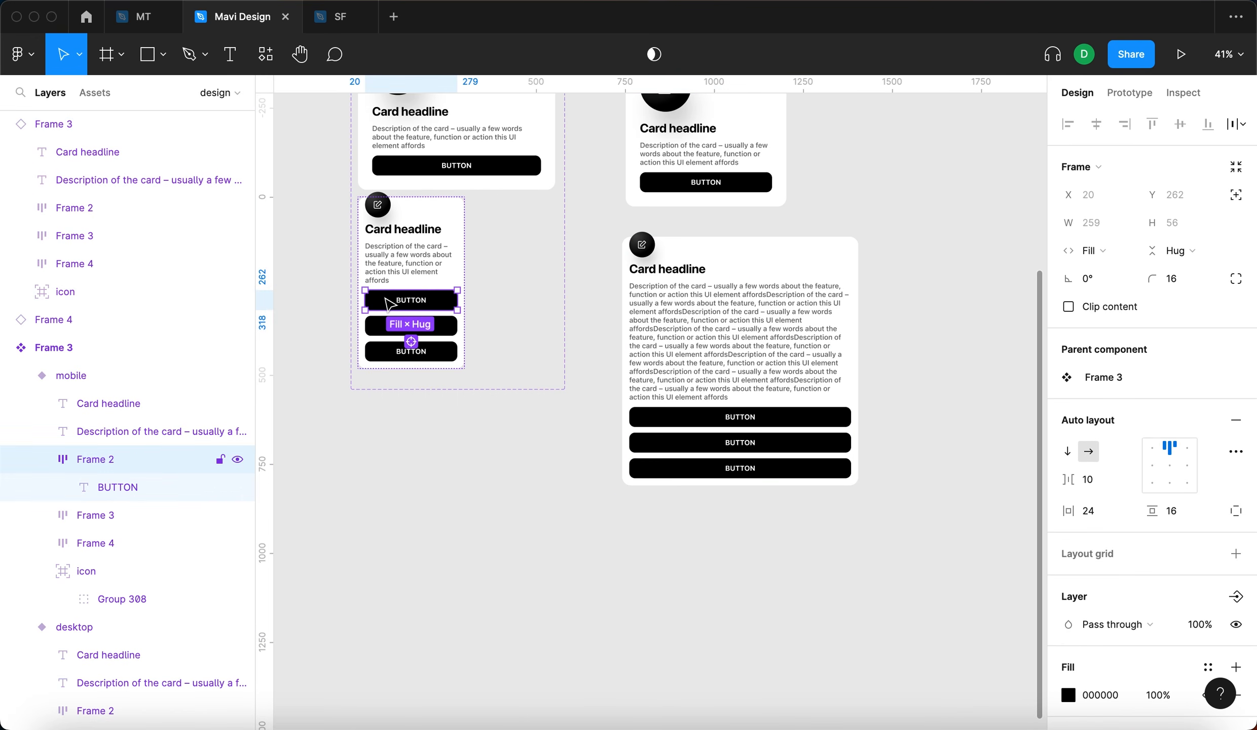
key(BackSpace)
double_click(385, 304)
scroll(1043, 575, down, 5)
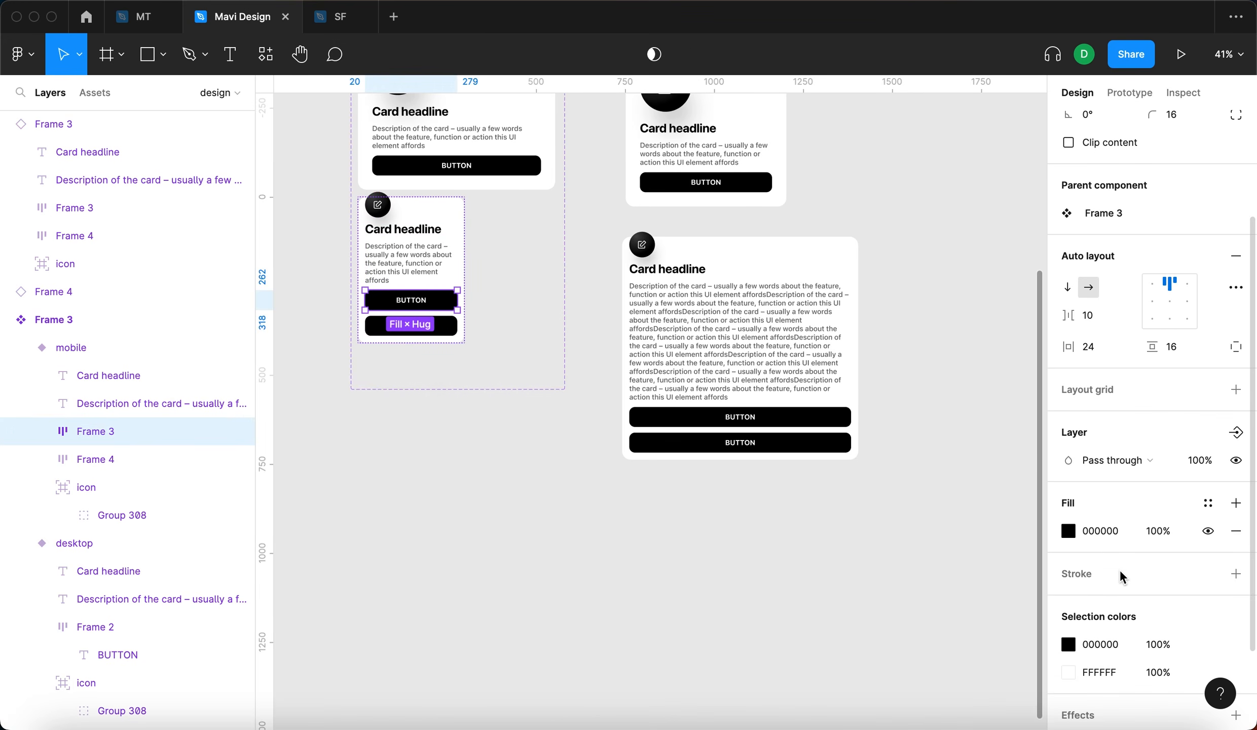
click(1236, 573)
click(1235, 530)
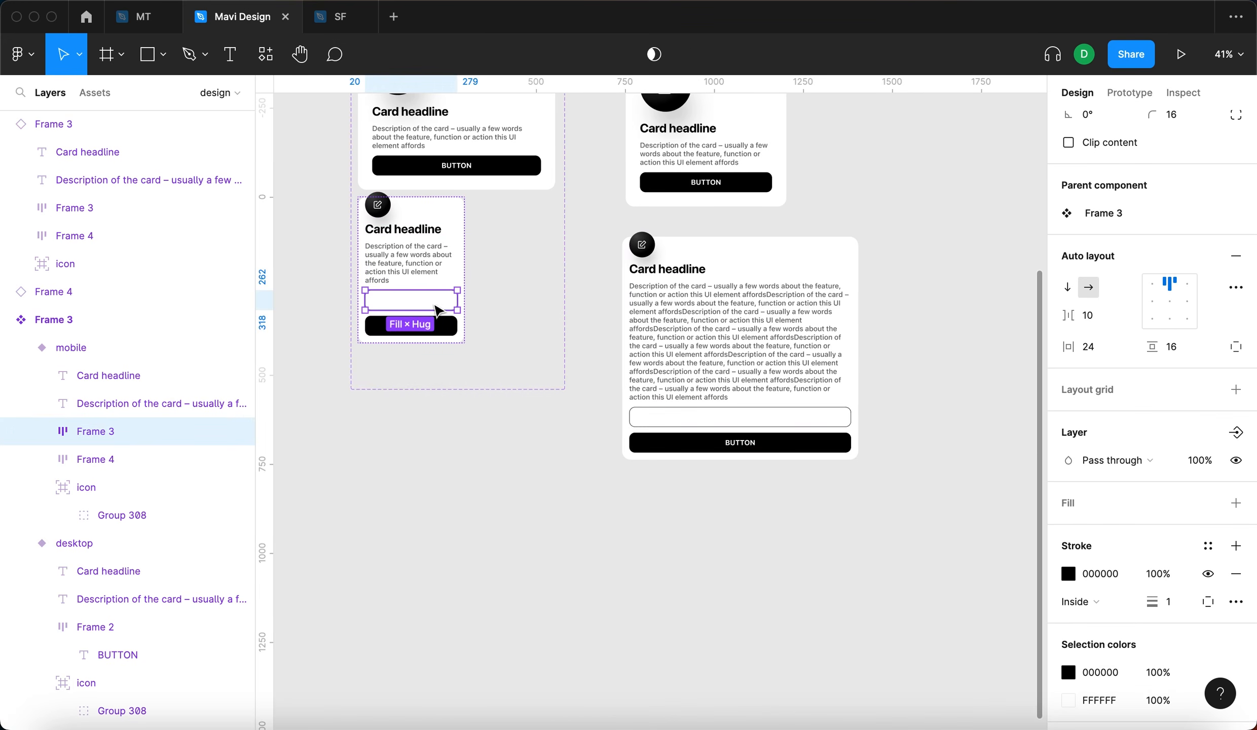
Set the text fill of the outlined button's label in the mobile variant to black.
double_click(405, 303)
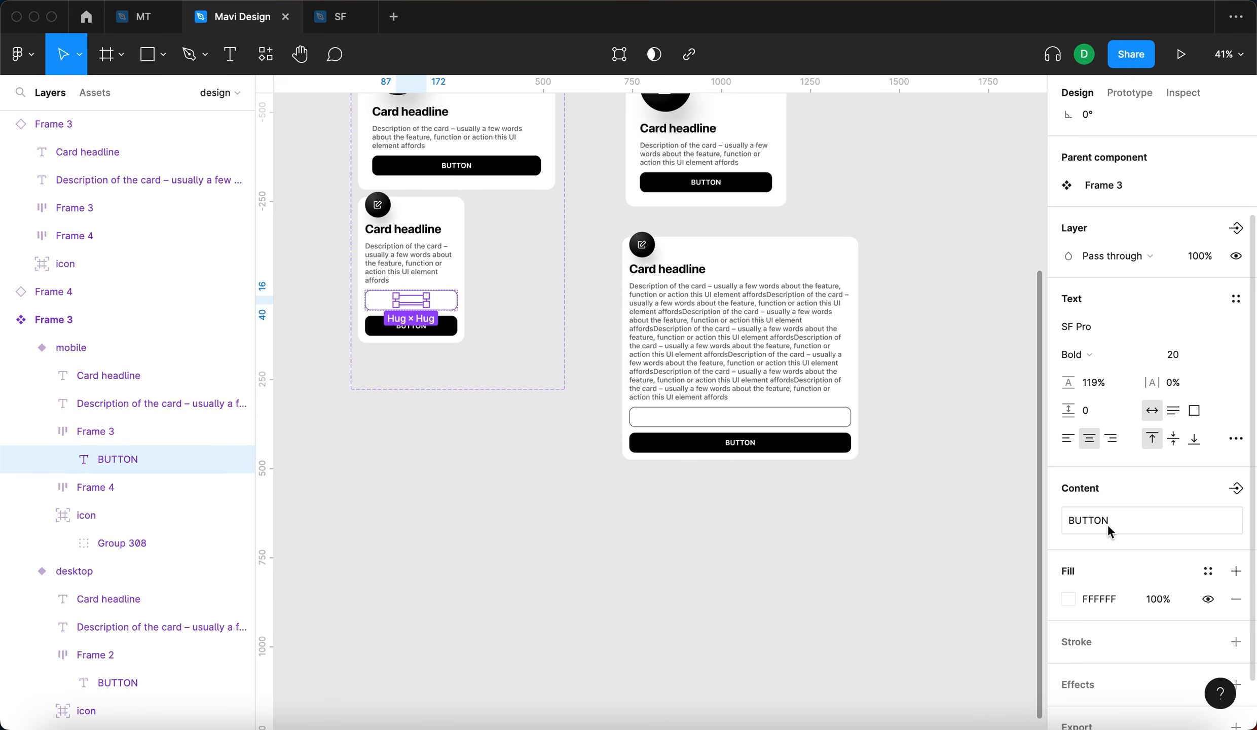
text())
key(BackSpace)
text(0)
key(Return)
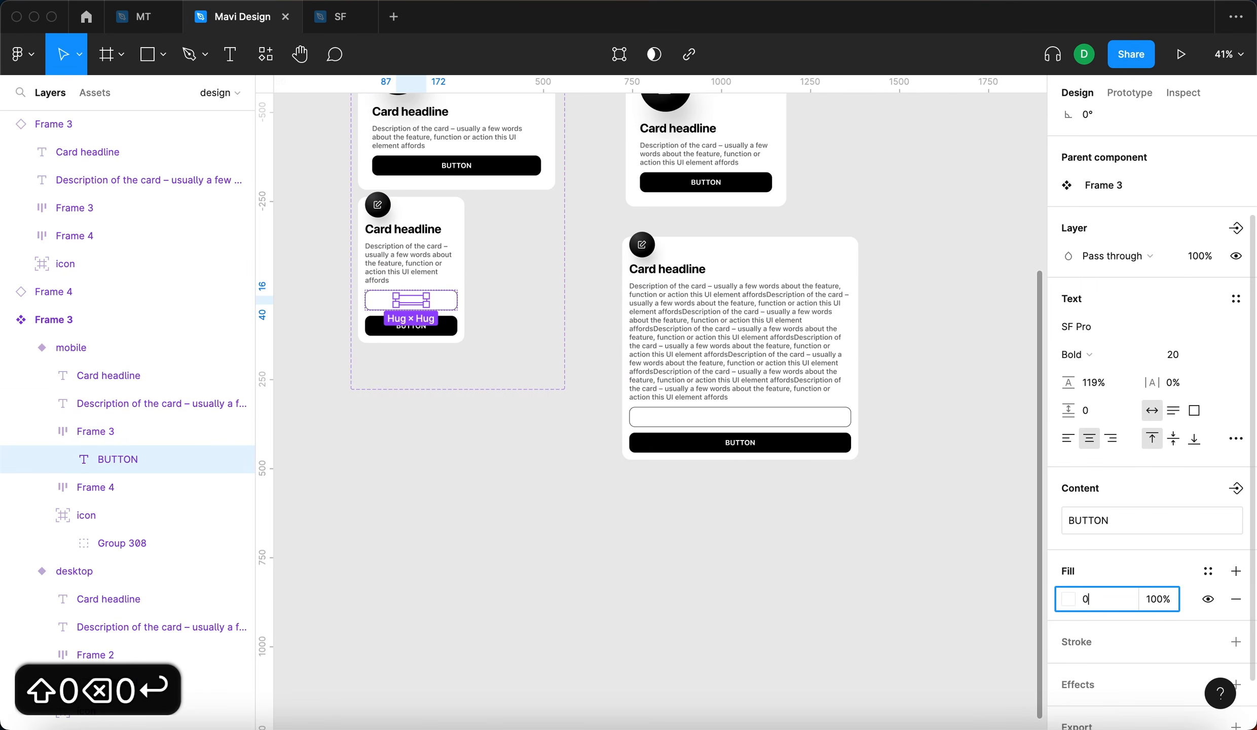
click(785, 513)
Reset all overrides on the mobile instance and place it under the desktop instance at X 279, Y 933.
click(735, 283)
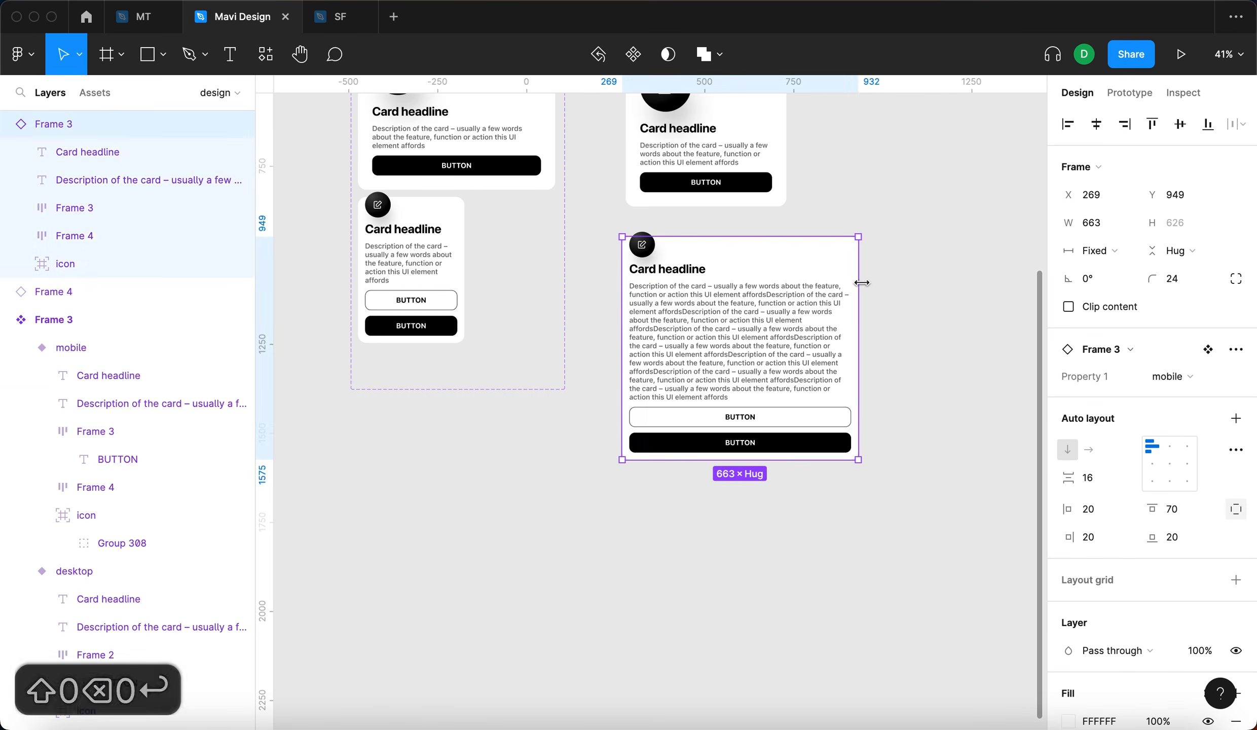
drag(858, 283, 808, 285)
click(1235, 350)
click(1191, 454)
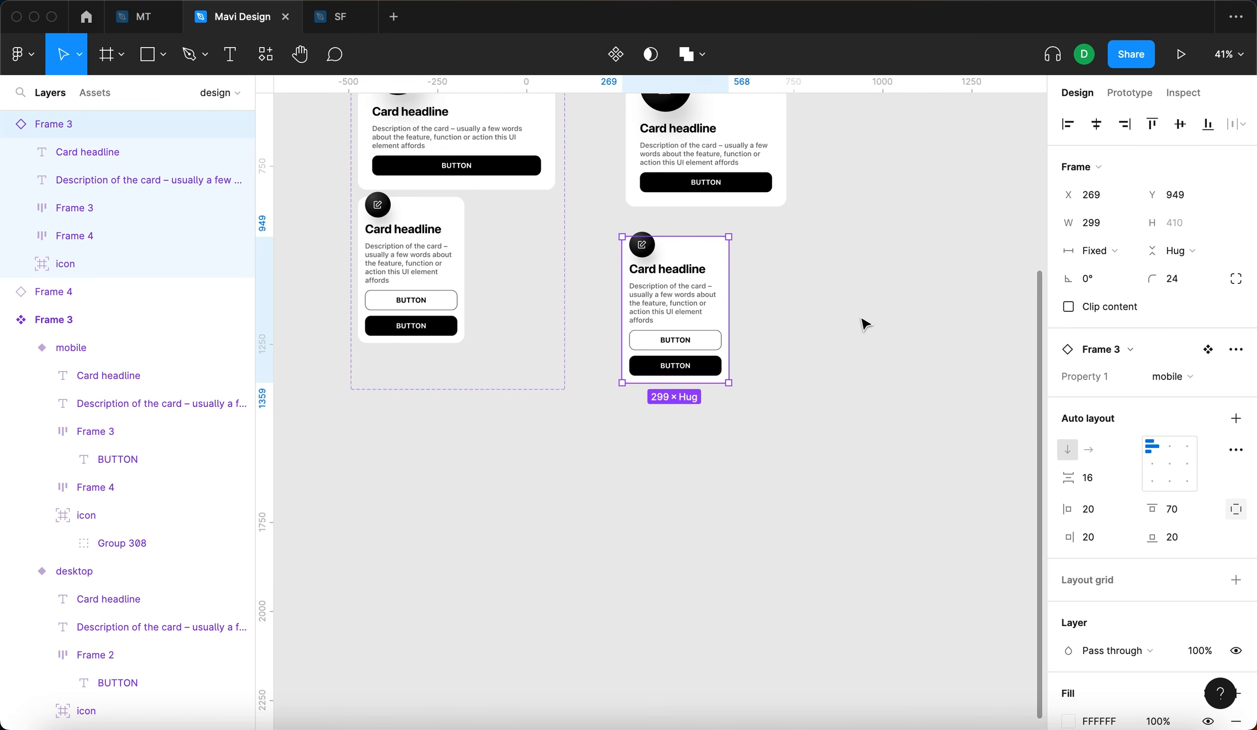
click(861, 323)
scroll(651, 294, up, 3)
scroll(772, 341, down, 3)
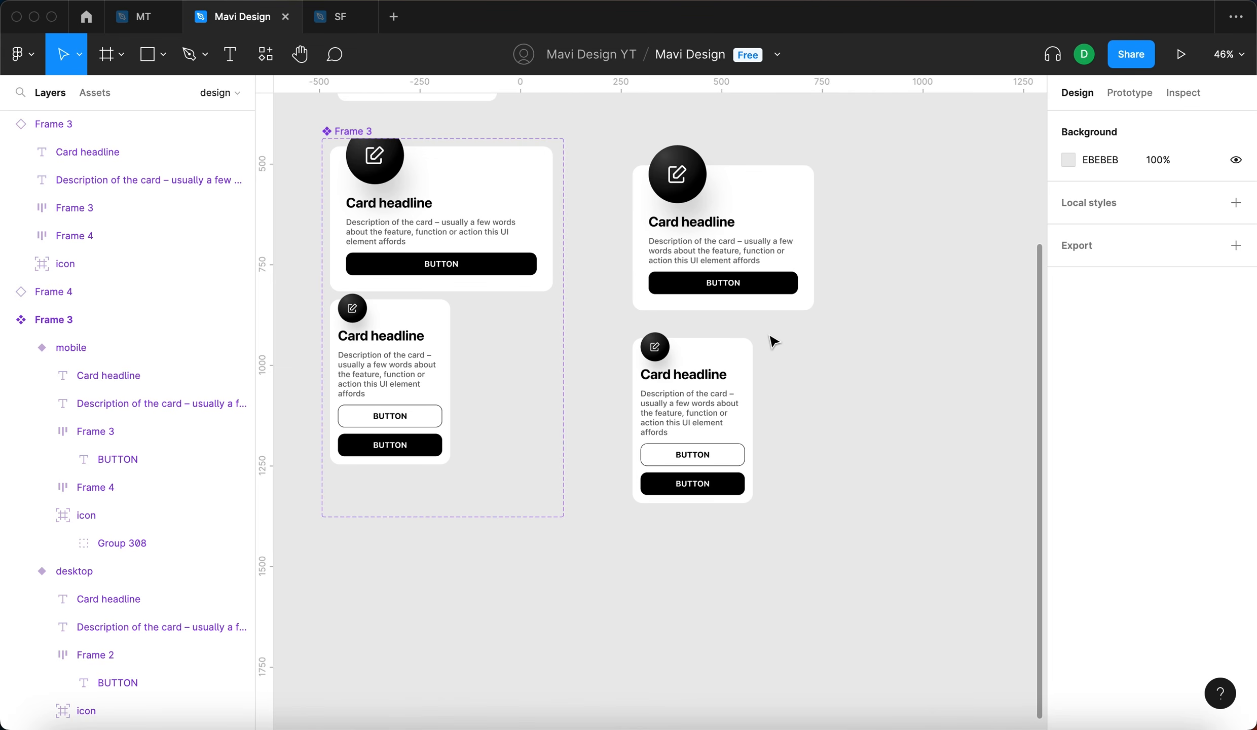
Widen the mobile instance to 451 to match the desktop instance above it.
click(723, 391)
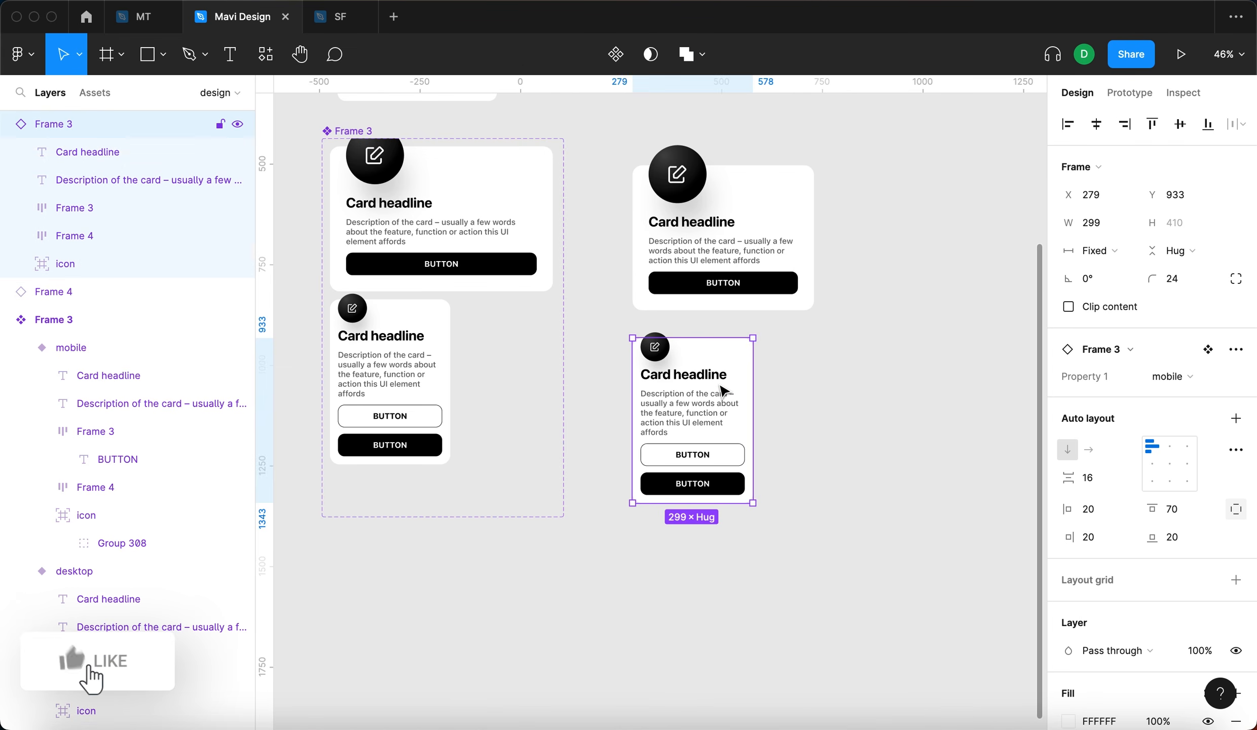
drag(752, 383, 822, 384)
scroll(828, 385, down, 3)
scroll(827, 385, down, 3)
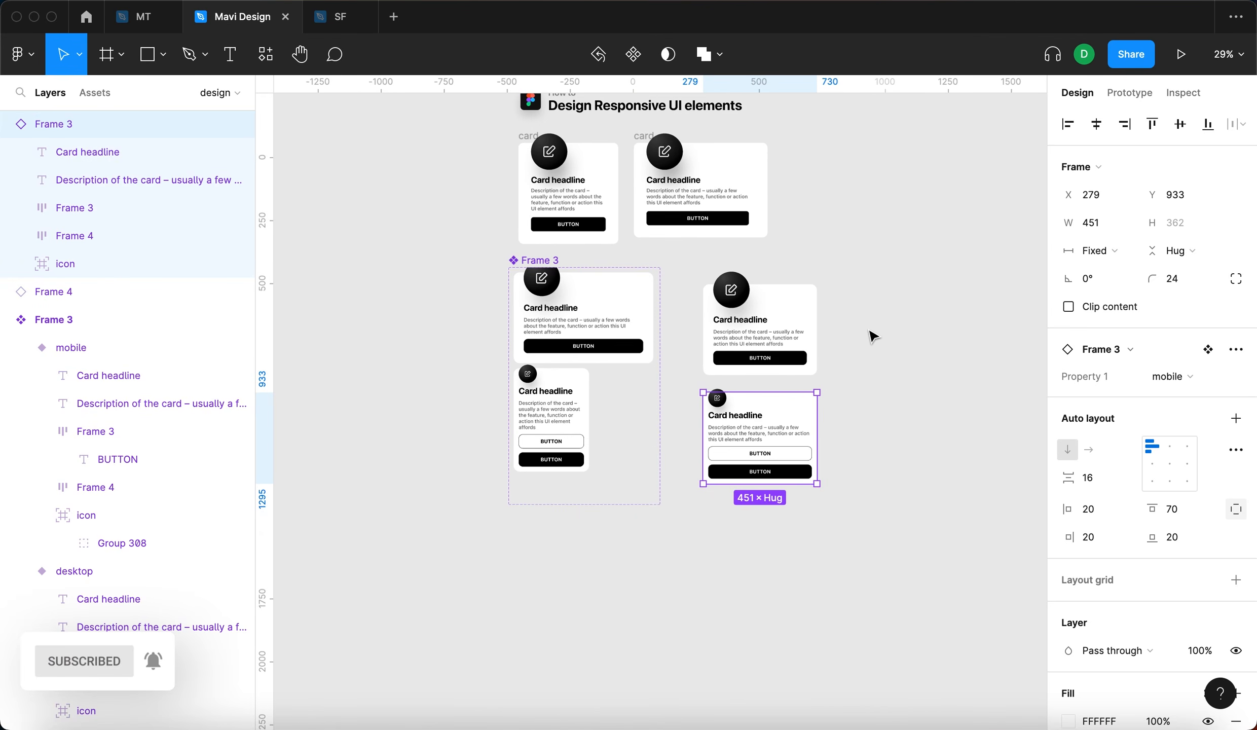